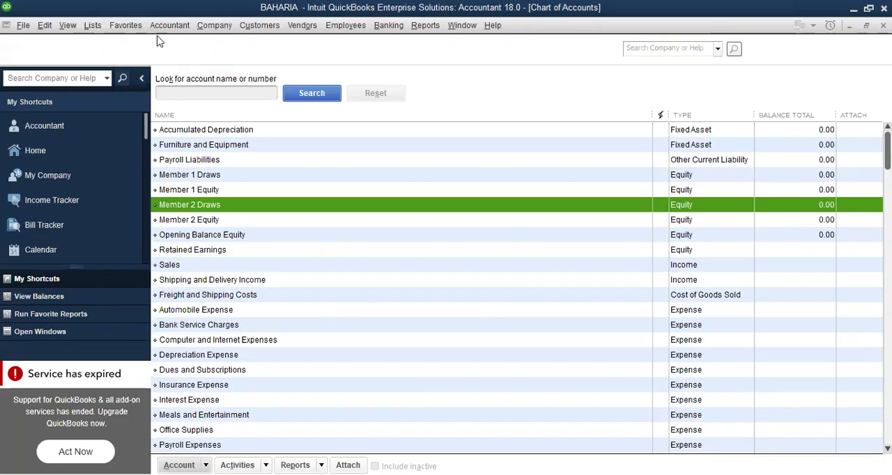
Open a new general journal entry and dismiss the notice about automatic entry numbering
{"action": "left_click", "coordinate": [166, 36]}
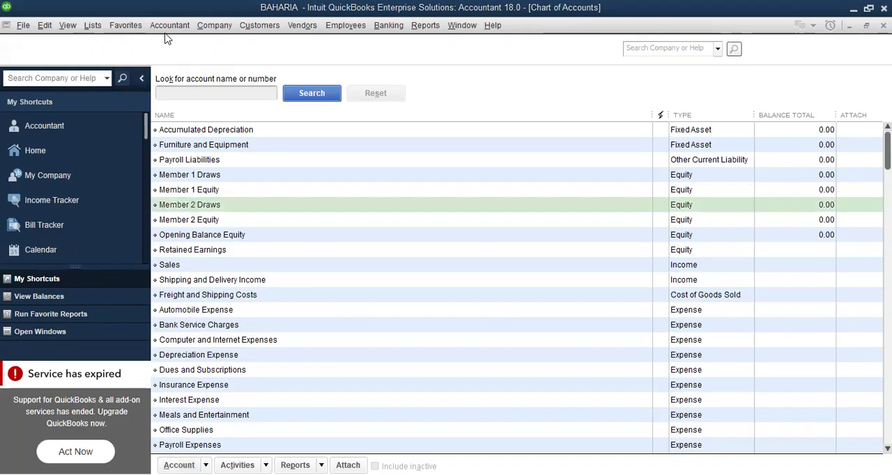
{"action": "left_click", "coordinate": [516, 76]}
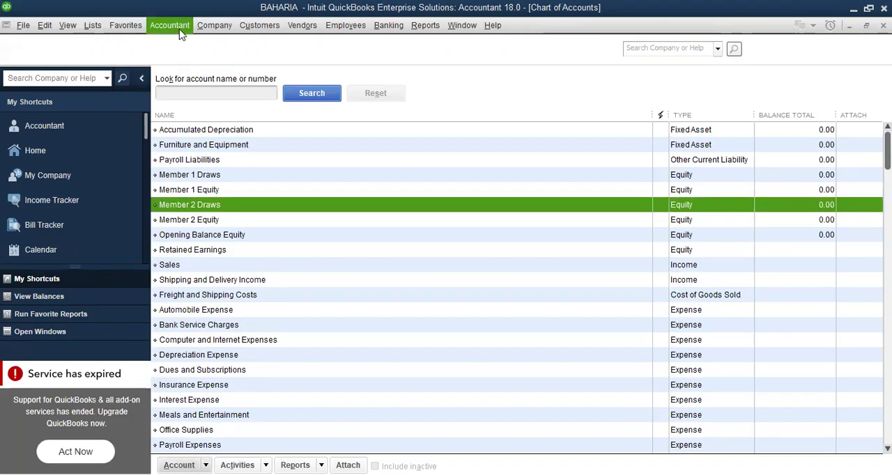
{"action": "left_click", "coordinate": [180, 33]}
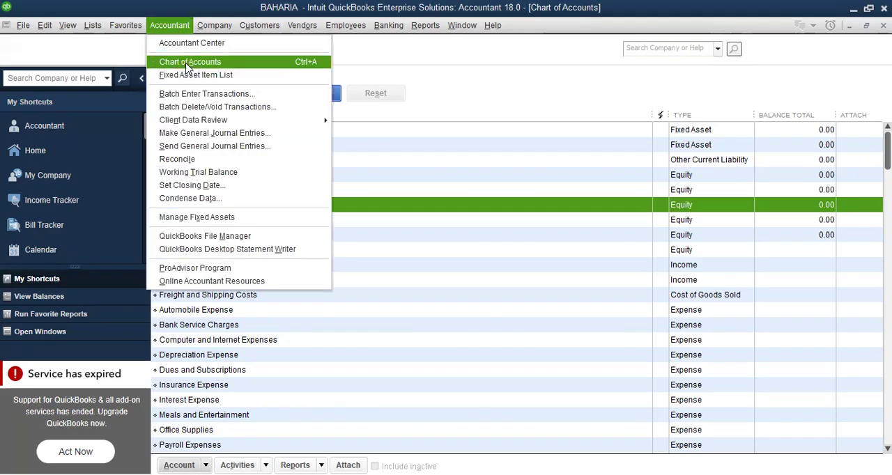
{"action": "left_click", "coordinate": [206, 139]}
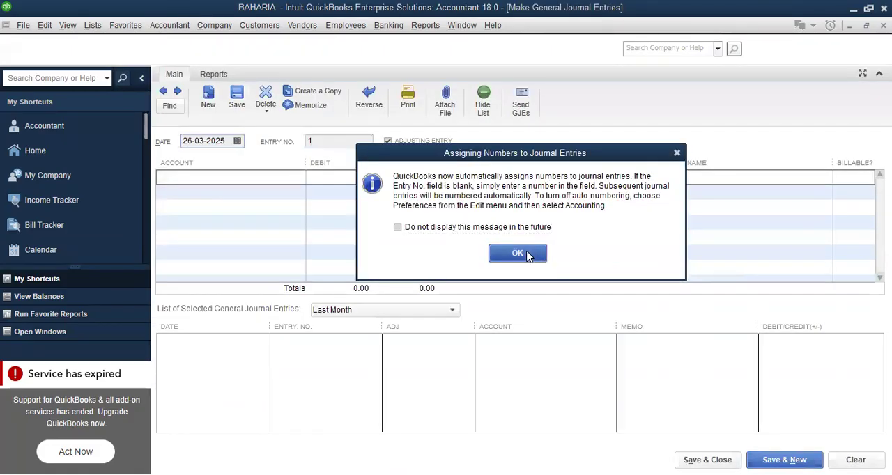
{"action": "left_click", "coordinate": [528, 230]}
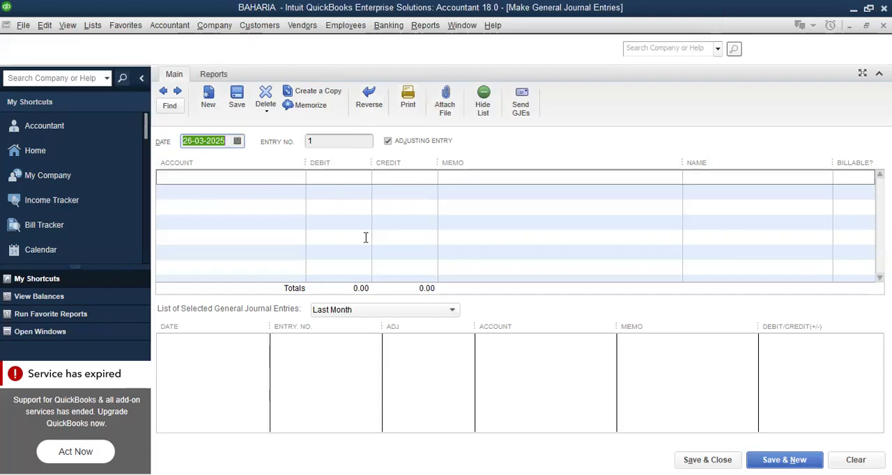
Set the journal entry's date to 01-01-2025
{"action": "left_click", "coordinate": [230, 189]}
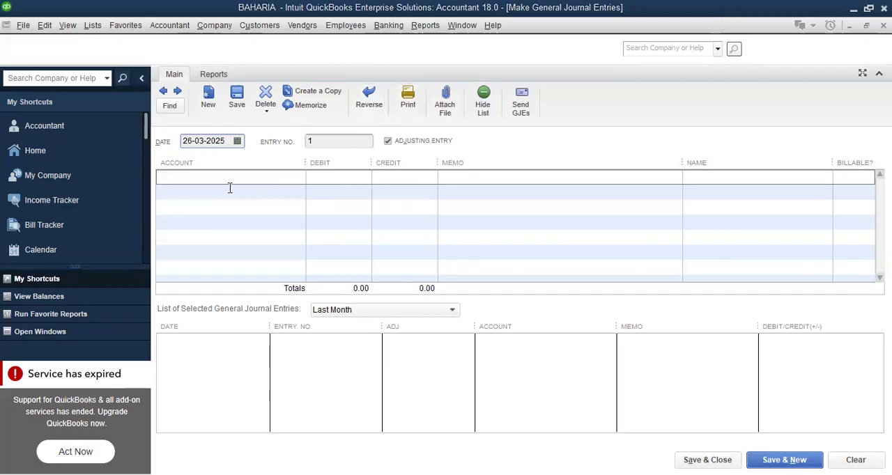
{"action": "left_click", "coordinate": [237, 142]}
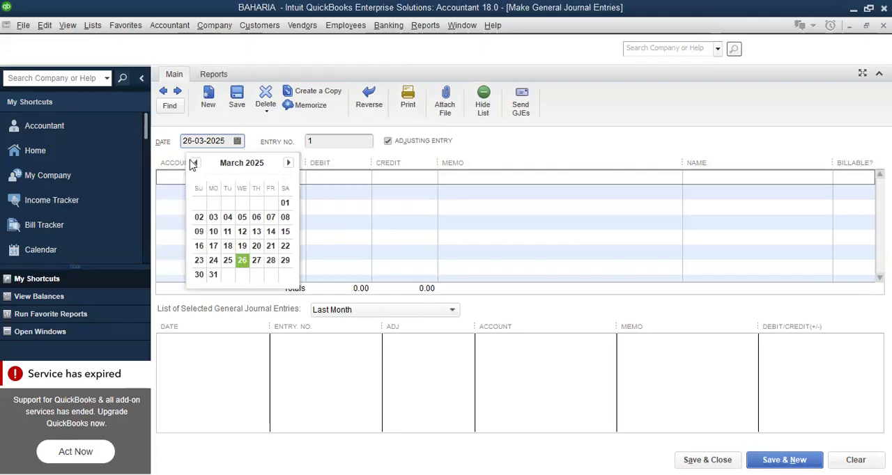
{"action": "left_click", "coordinate": [194, 163]}
{"action": "left_click", "coordinate": [194, 163]}
{"action": "left_click", "coordinate": [195, 164]}
{"action": "left_click", "coordinate": [195, 165]}
{"action": "left_click", "coordinate": [196, 164]}
{"action": "left_click", "coordinate": [196, 164]}
{"action": "left_click", "coordinate": [196, 165]}
{"action": "left_click", "coordinate": [196, 164]}
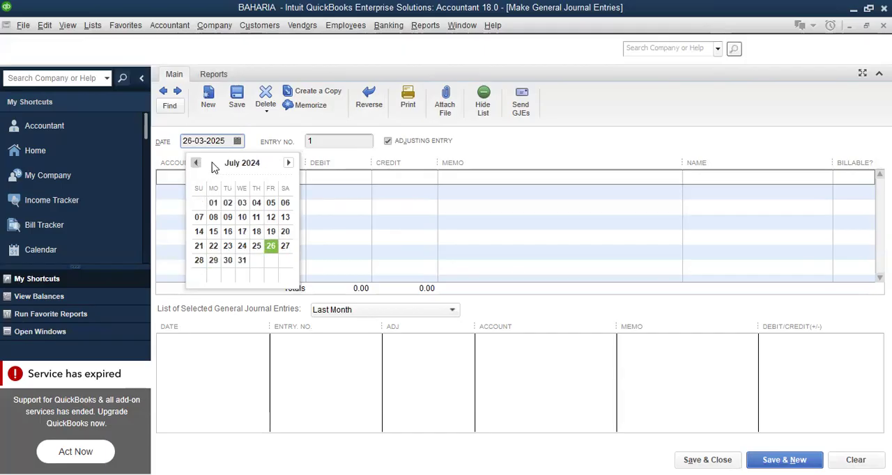
{"action": "left_click", "coordinate": [289, 163]}
{"action": "left_click", "coordinate": [290, 164]}
{"action": "left_click", "coordinate": [288, 163]}
{"action": "left_click", "coordinate": [288, 163]}
{"action": "left_click", "coordinate": [288, 163]}
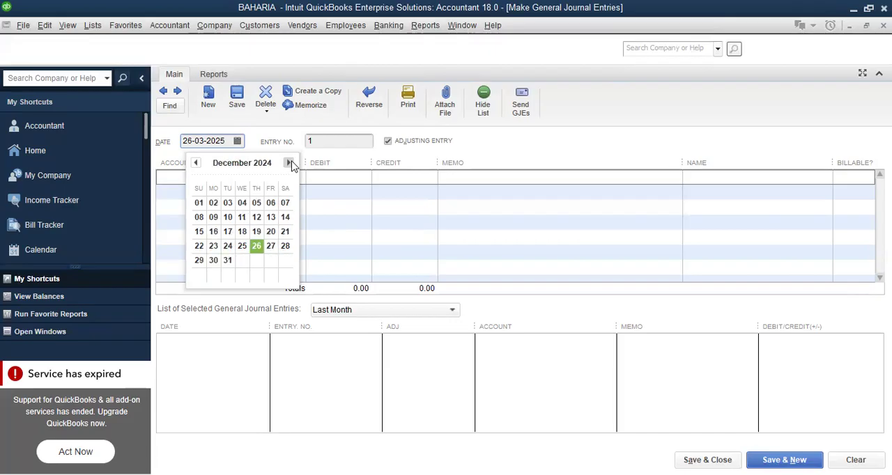
{"action": "left_click", "coordinate": [288, 163]}
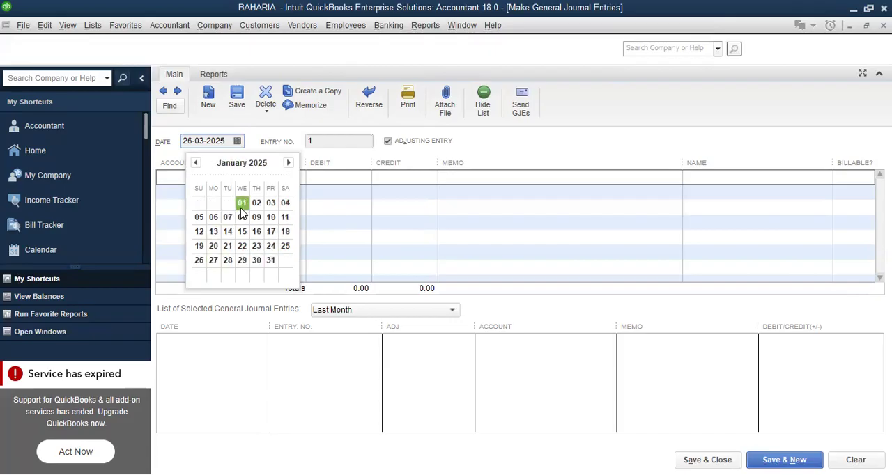
{"action": "left_click", "coordinate": [240, 209]}
{"action": "left_click", "coordinate": [262, 177]}
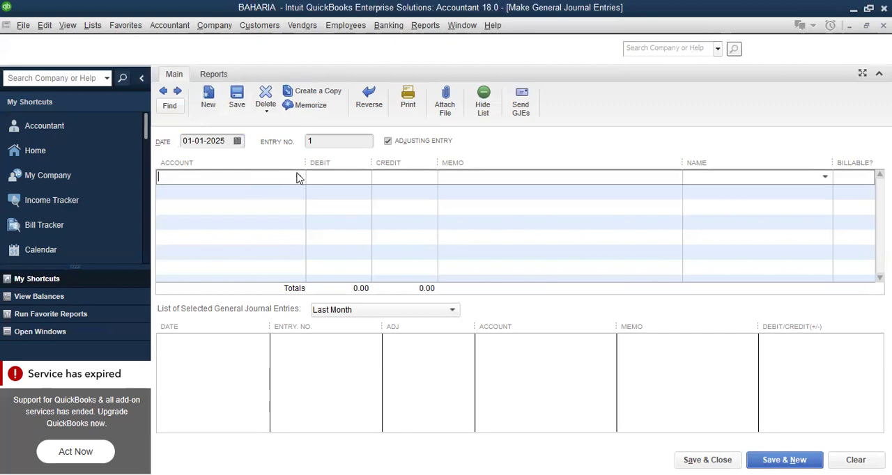
{"action": "left_click", "coordinate": [299, 177]}
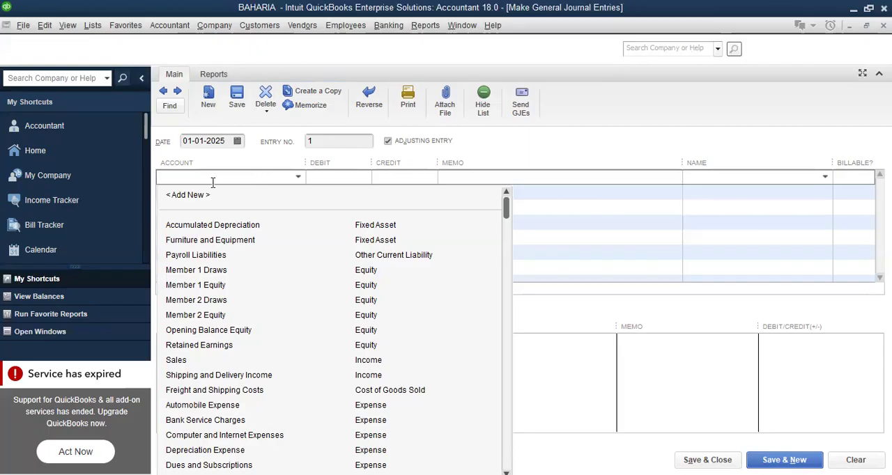
{"action": "left_click", "coordinate": [188, 195]}
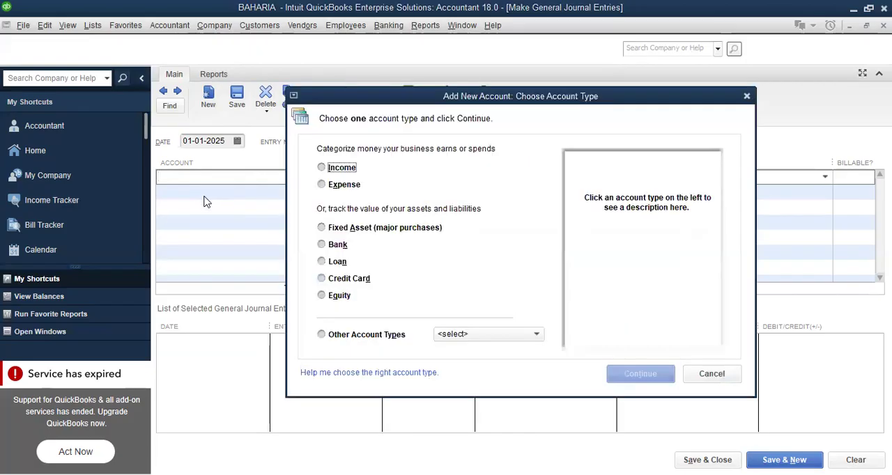
{"action": "left_click", "coordinate": [338, 245]}
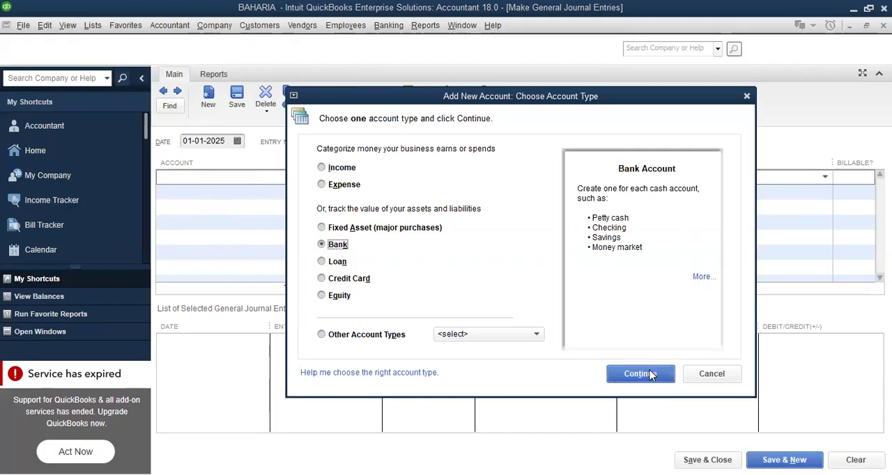
{"action": "left_click", "coordinate": [701, 377]}
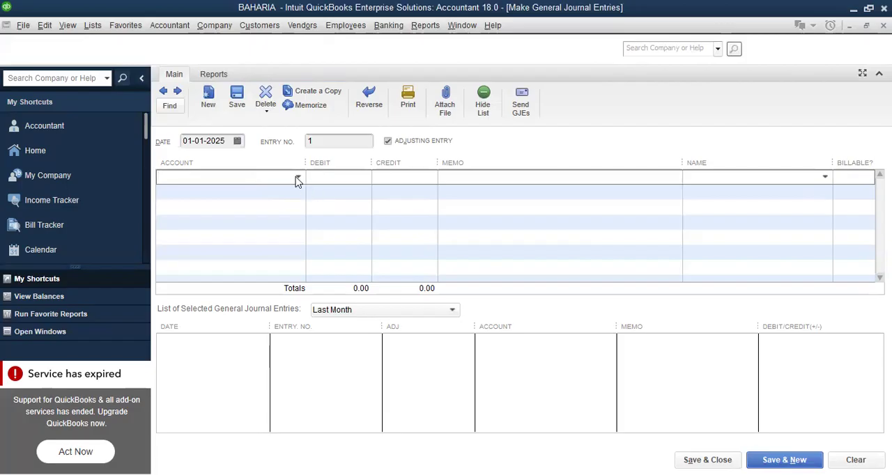
Create a new Bank account named MZL, not as a subaccount, for the first journal line and save it
{"action": "left_click", "coordinate": [299, 178]}
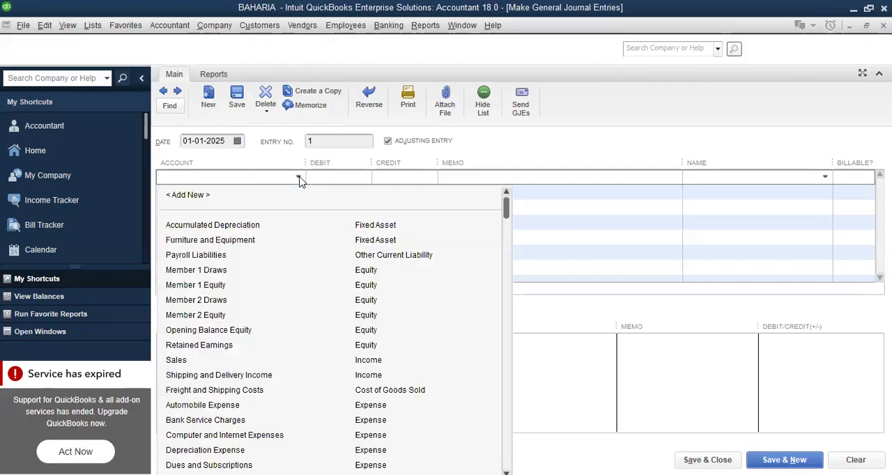
{"action": "left_click", "coordinate": [185, 198]}
{"action": "left_click", "coordinate": [319, 242]}
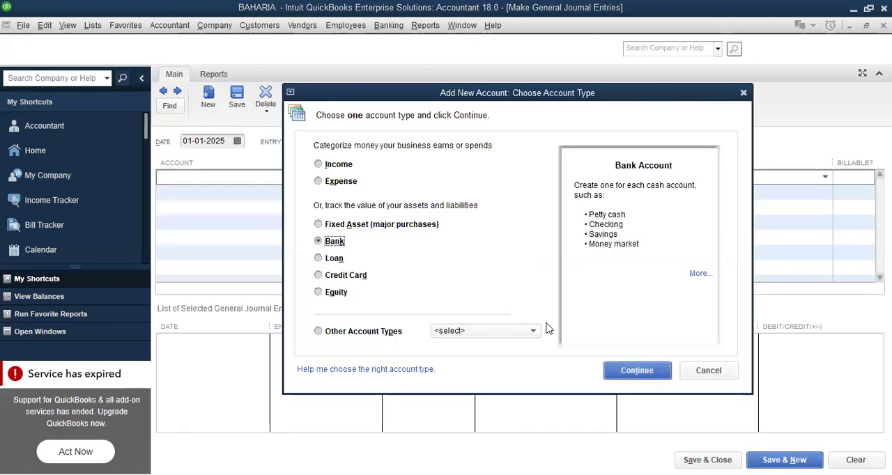
{"action": "left_click", "coordinate": [634, 373]}
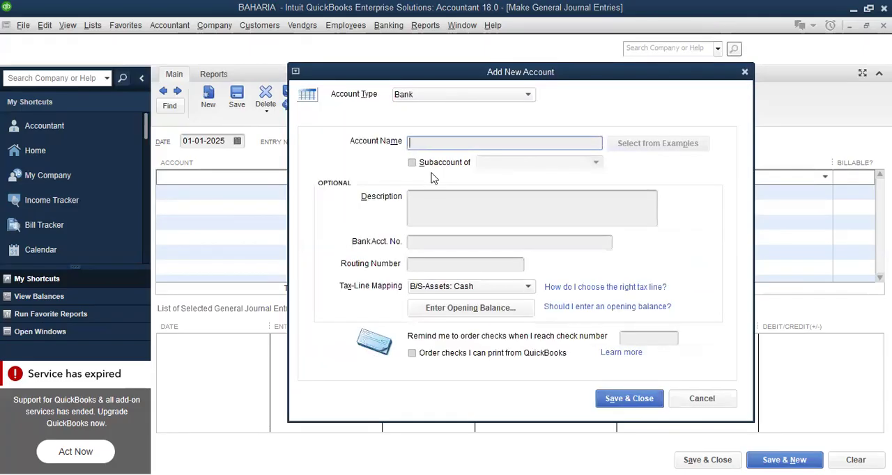
{"action": "type", "text": "MZL"}
{"action": "left_click", "coordinate": [414, 165]}
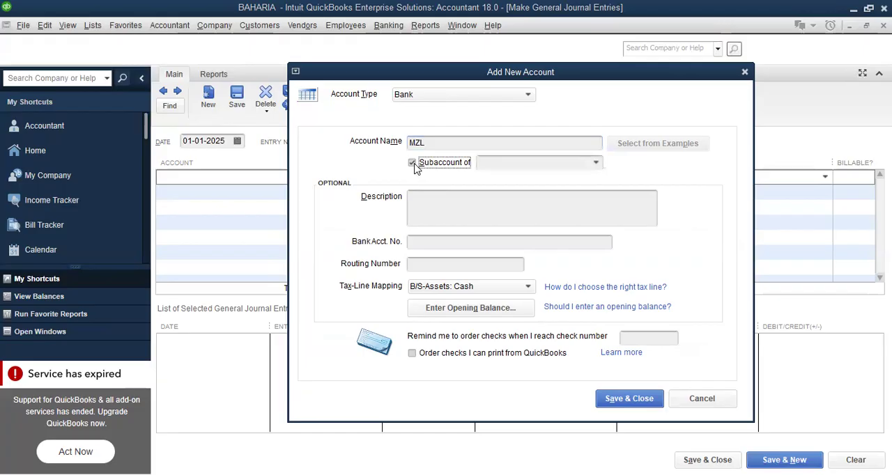
{"action": "left_click", "coordinate": [596, 164]}
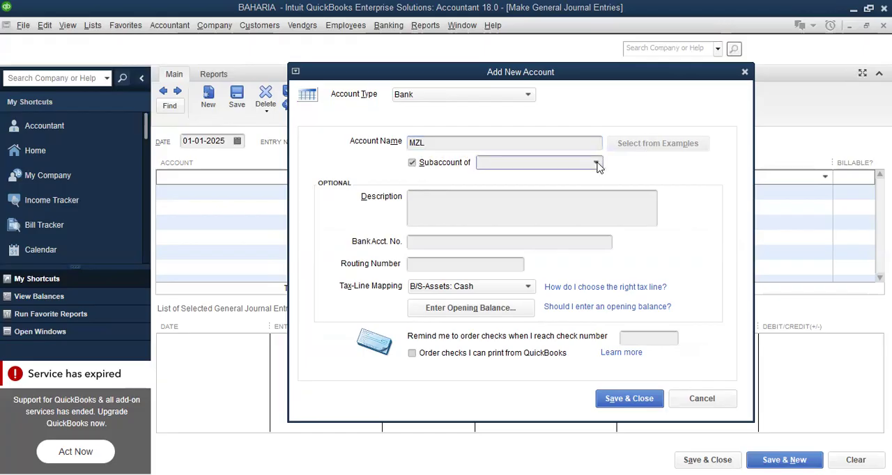
{"action": "left_click", "coordinate": [412, 163]}
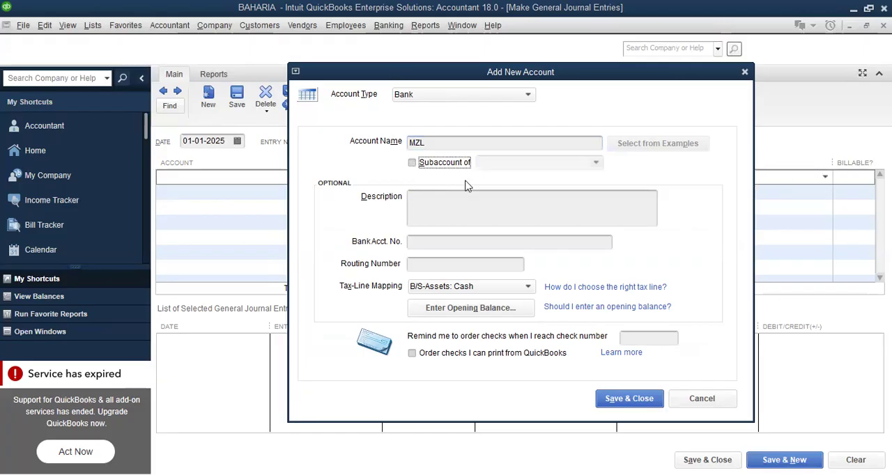
{"action": "left_click", "coordinate": [608, 402]}
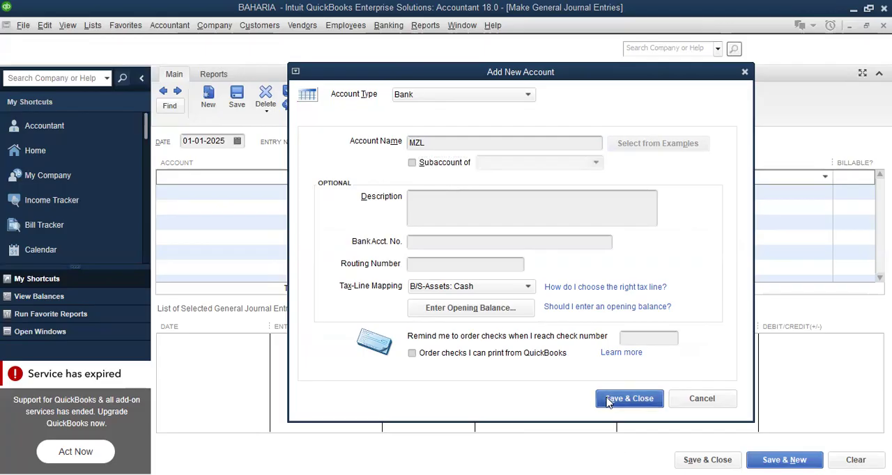
Enter a debit of 50,000,000 on the MZL line
{"action": "left_click", "coordinate": [333, 176]}
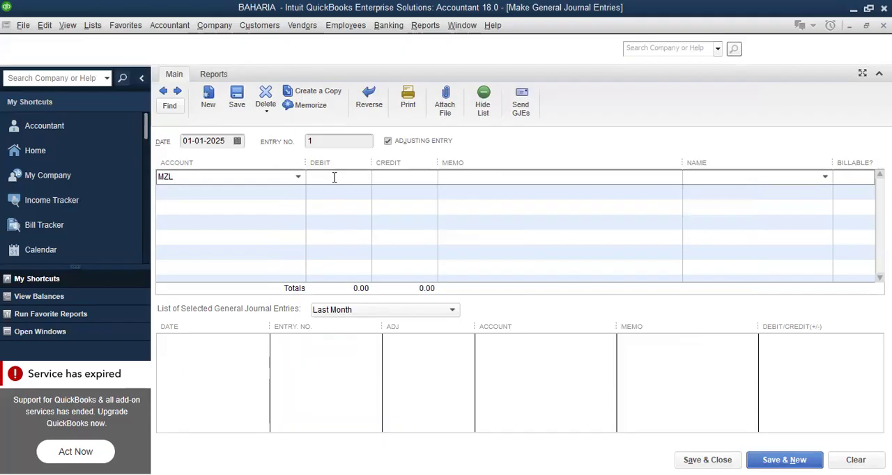
{"action": "type", "text": "50"}
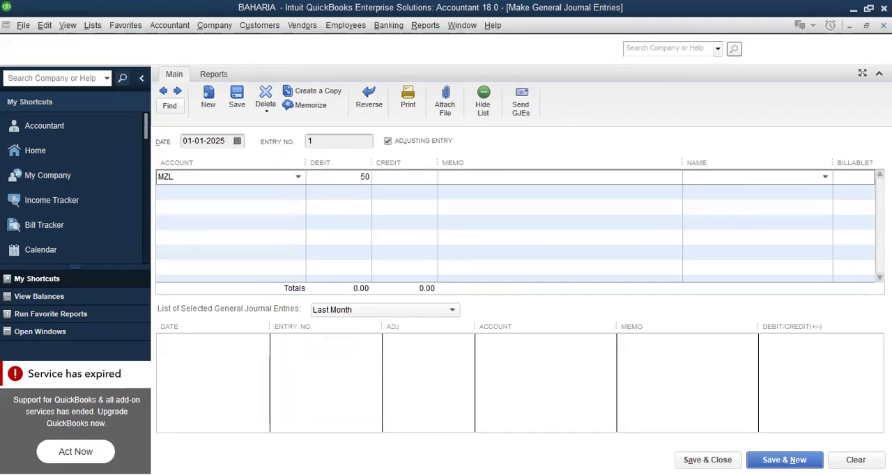
{"action": "type", "text": "*100"}
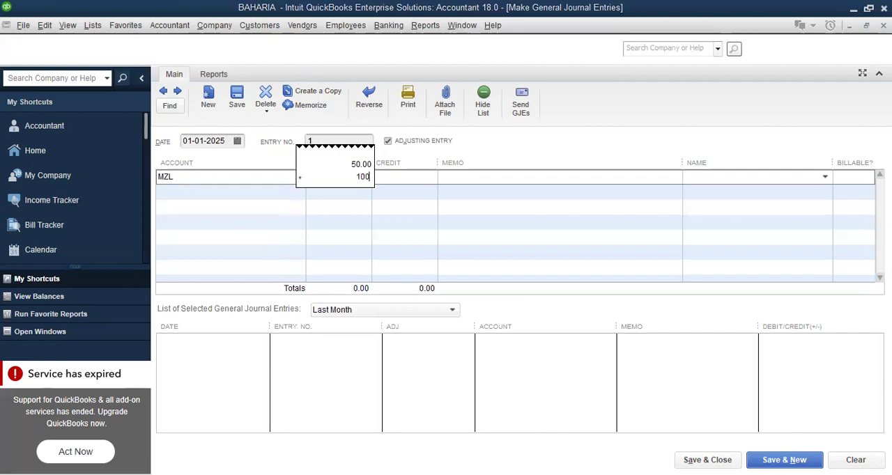
{"action": "type", "text": "0000"}
{"action": "key", "text": "Return"}
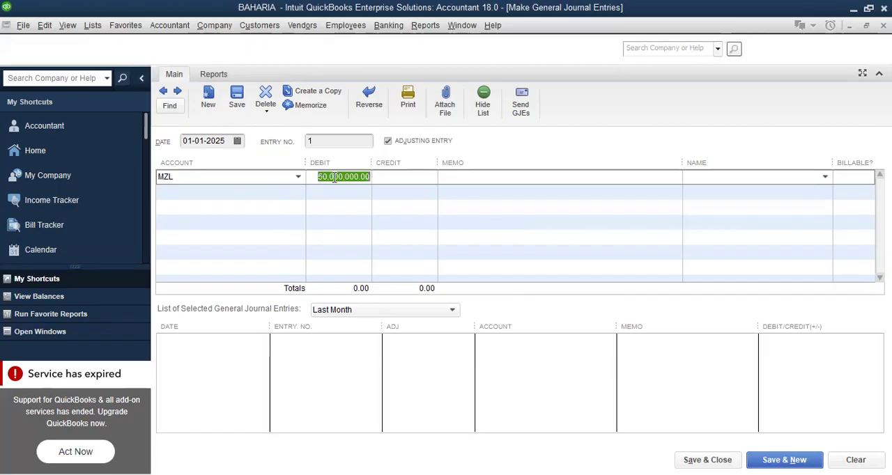
Add Member 1 Equity as the second journal line with a credit of 25,000,000
{"action": "left_click", "coordinate": [262, 197]}
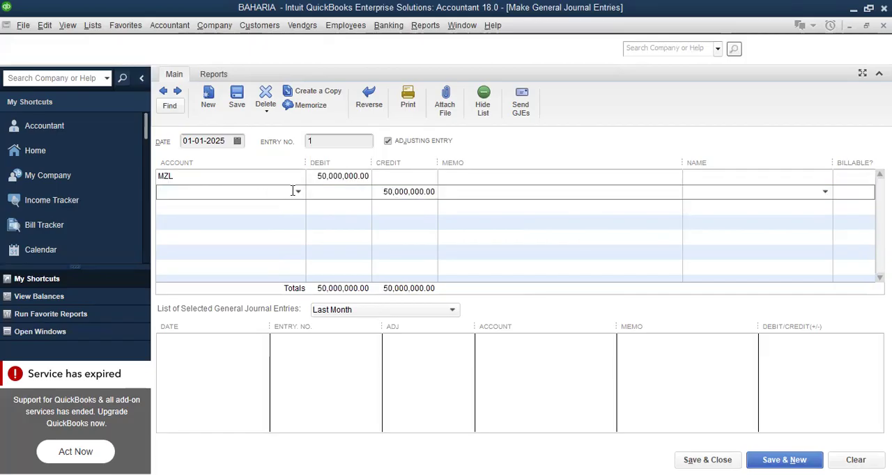
{"action": "left_click", "coordinate": [298, 192]}
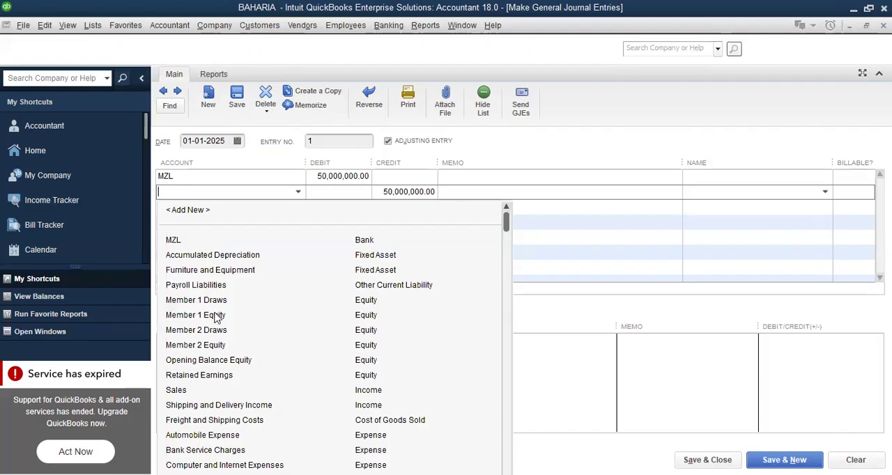
{"action": "left_click", "coordinate": [216, 318]}
{"action": "left_click", "coordinate": [289, 206]}
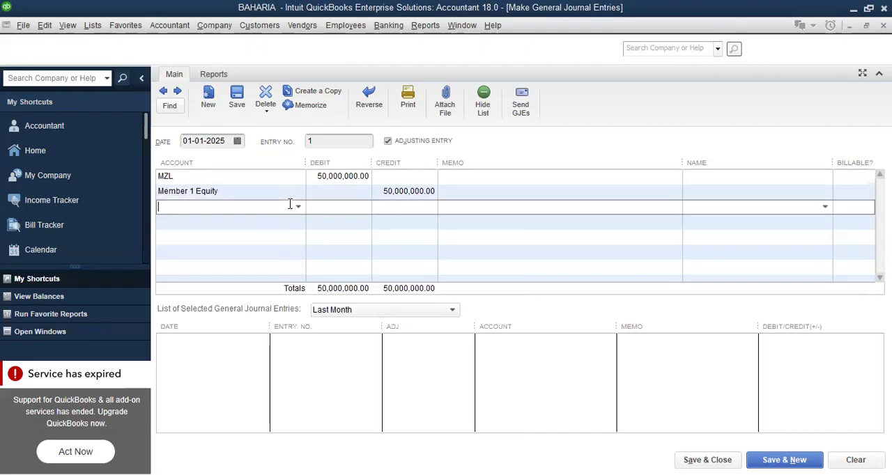
{"action": "left_click", "coordinate": [388, 191]}
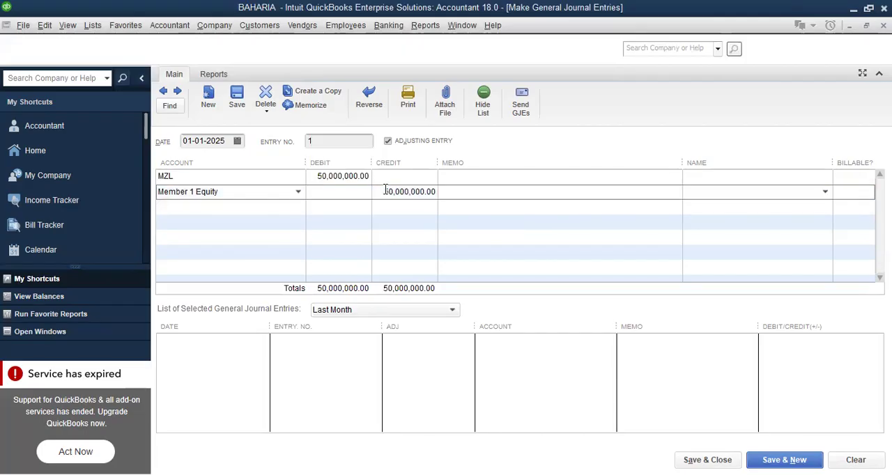
{"action": "left_click_drag", "start_coordinate": [390, 190], "coordinate": [392, 191]}
{"action": "type", "text": "25"}
Choose Member 2 Equity as the account for the third journal line
{"action": "left_click", "coordinate": [247, 209]}
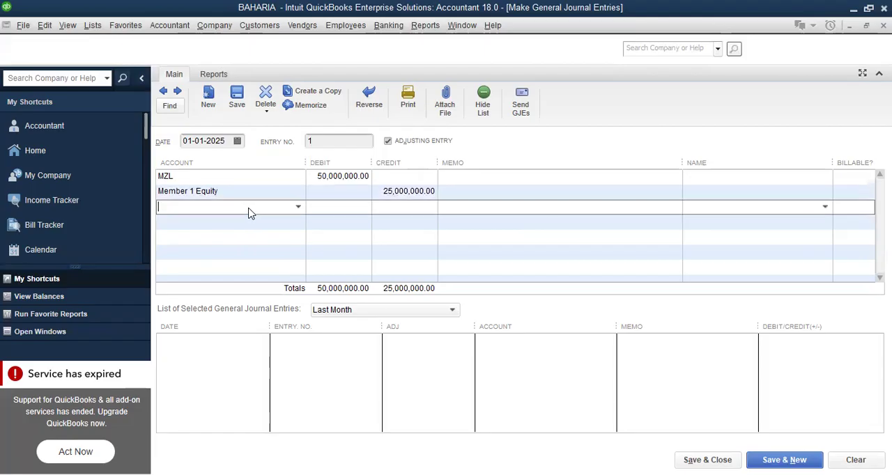
{"action": "left_click", "coordinate": [299, 208]}
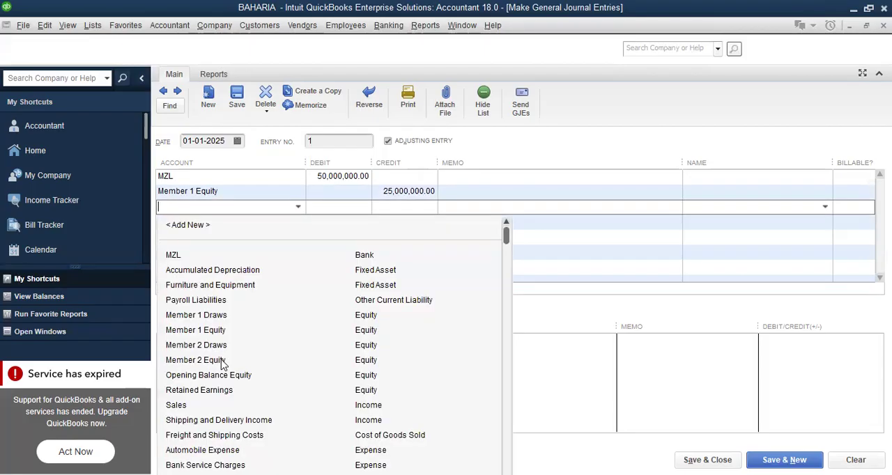
{"action": "left_click", "coordinate": [202, 360]}
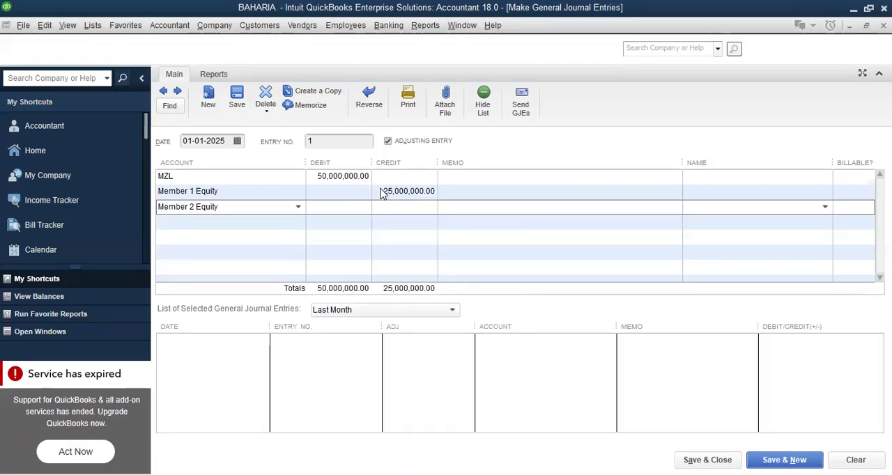
Copy the 25,000,000 credit from the Member 1 Equity line into the credit of the Member 2 Equity line
{"action": "left_click", "coordinate": [382, 191]}
{"action": "left_click", "coordinate": [386, 190]}
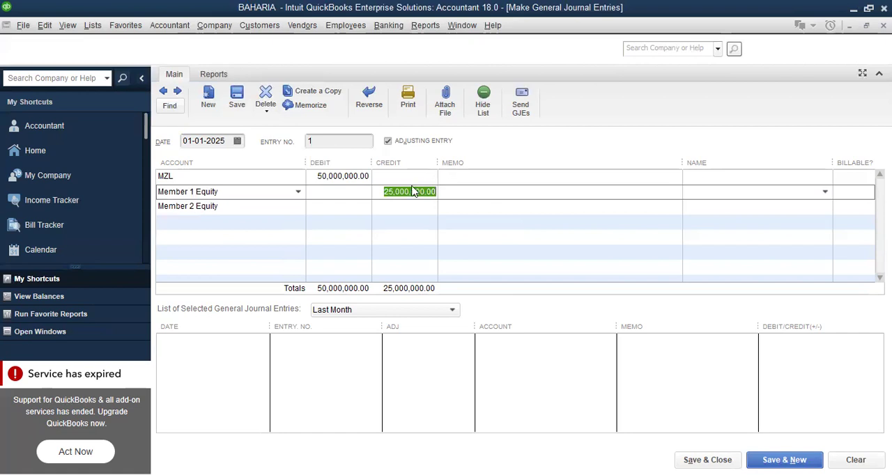
{"action": "right_click", "coordinate": [404, 188]}
{"action": "left_click", "coordinate": [418, 226]}
{"action": "left_click", "coordinate": [397, 209]}
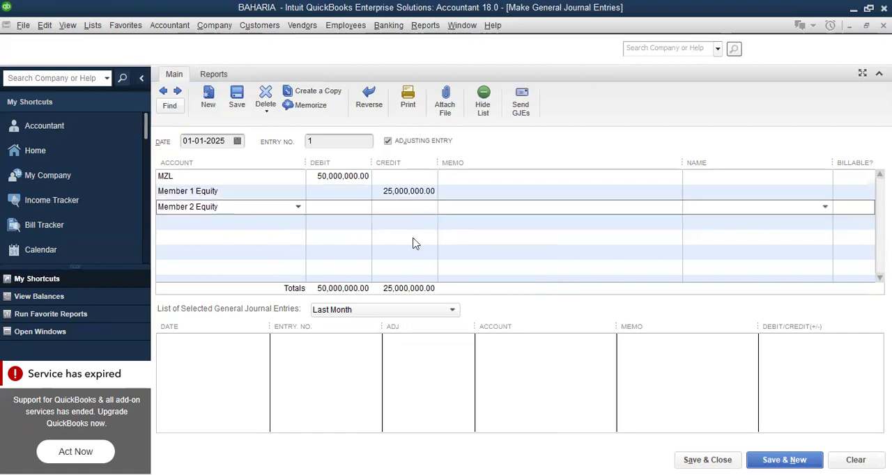
{"action": "right_click", "coordinate": [404, 207]}
{"action": "left_click", "coordinate": [429, 272]}
Add the memo "To raise capital thru Bank" to the Member 2 Equity line and save the entry, starting a new one
{"action": "left_click", "coordinate": [480, 211]}
{"action": "type", "text": "To"}
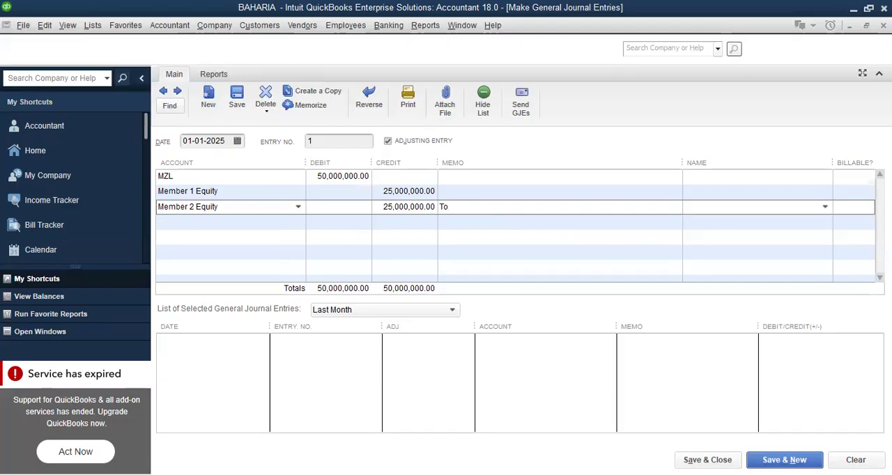
{"action": "type", "text": " raise capital thru B"}
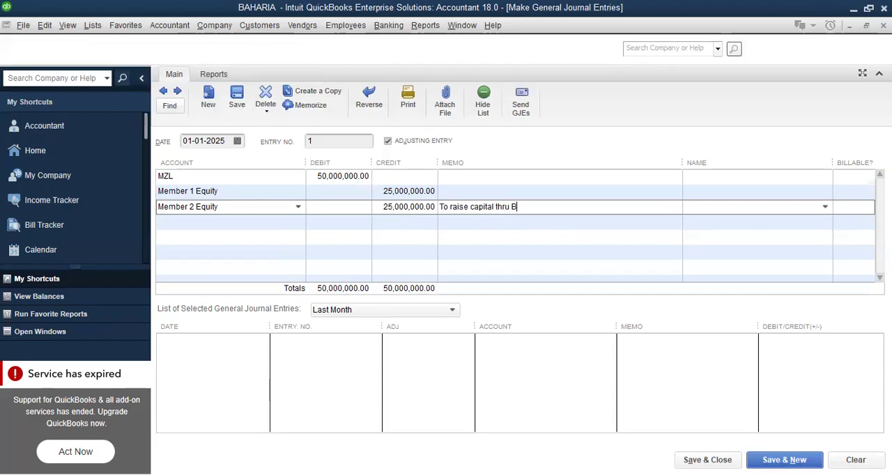
{"action": "type", "text": "ank"}
{"action": "key", "text": "Return"}
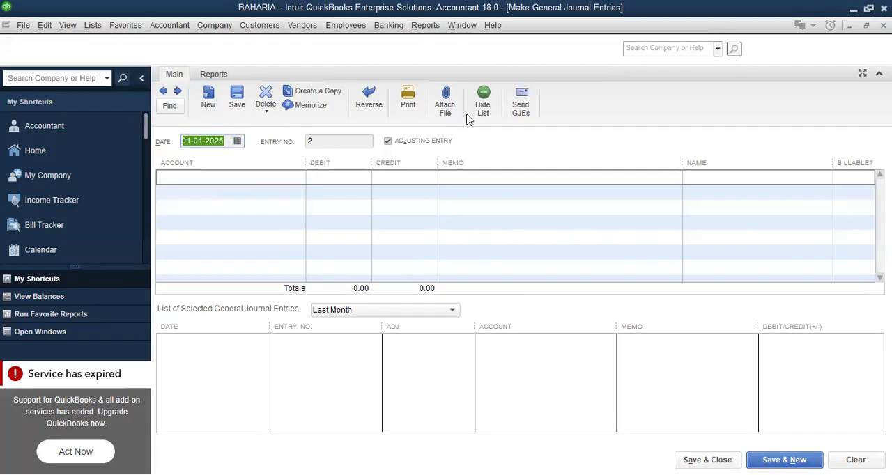
View the standard Balance Sheet report to check the posted capital entry, and close the report
{"action": "left_click", "coordinate": [424, 27]}
{"action": "mouse_move", "coordinate": [474, 168]}
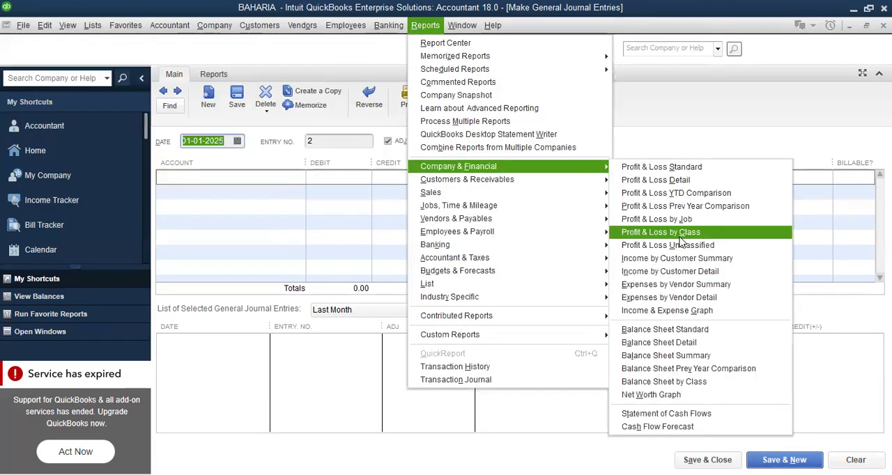
{"action": "left_click", "coordinate": [712, 330]}
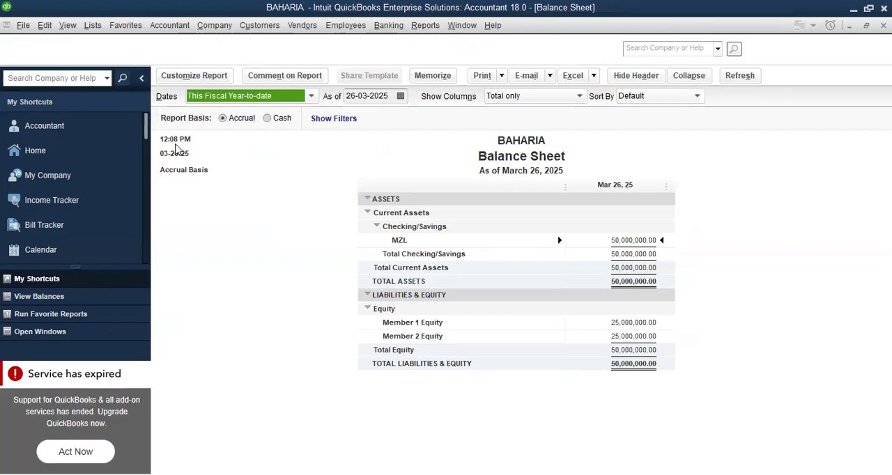
{"action": "key", "text": "Escape"}
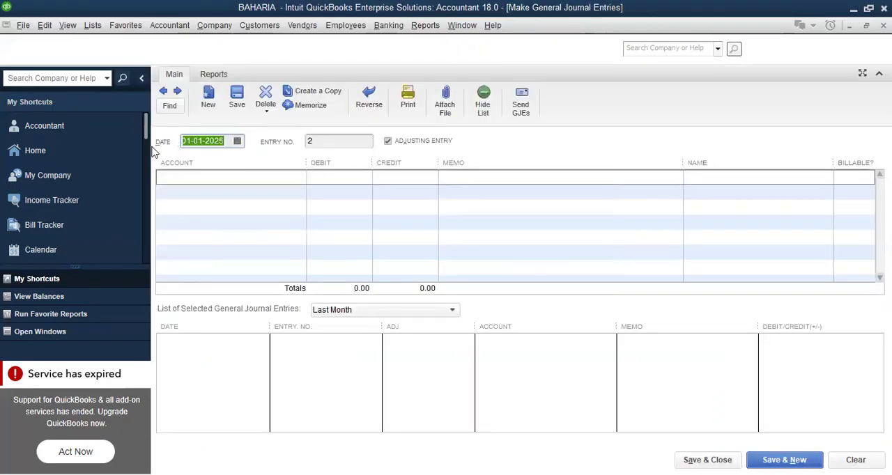
Set the date of journal entry 2 to 02-01-2025
{"action": "left_click", "coordinate": [238, 141]}
{"action": "left_click", "coordinate": [258, 202]}
{"action": "left_click", "coordinate": [274, 176]}
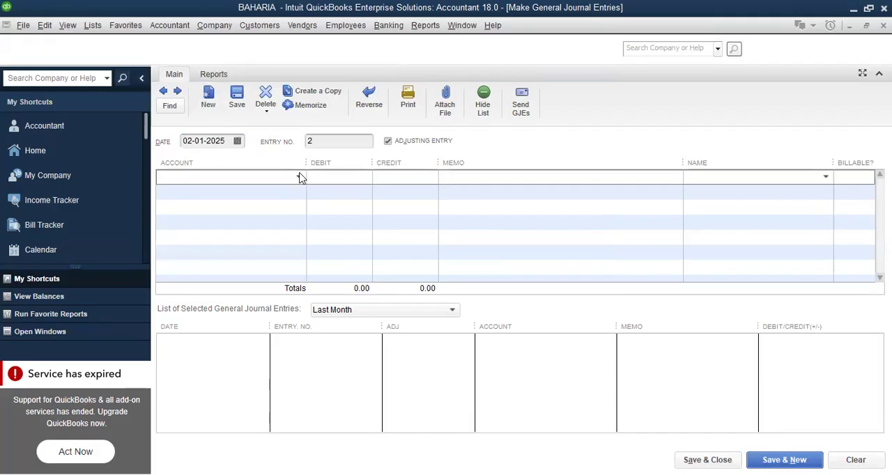
Create a new Fixed Asset account named Factory Builing for the first journal line and save it
{"action": "left_click", "coordinate": [299, 177]}
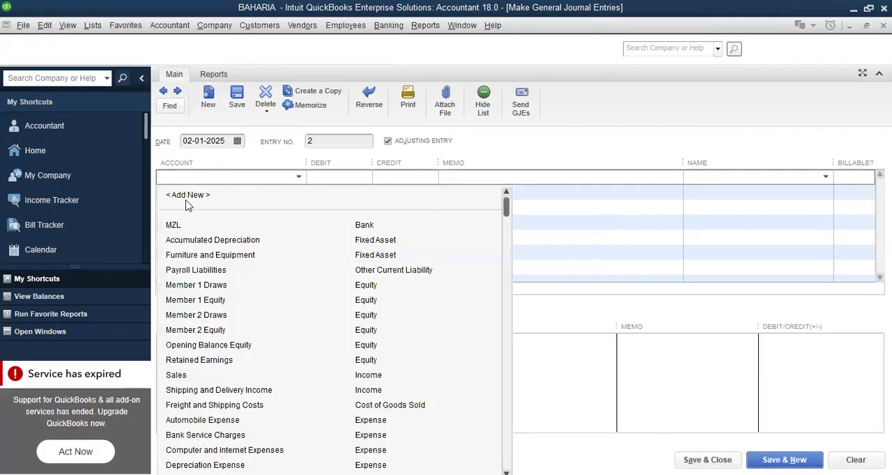
{"action": "left_click", "coordinate": [186, 196]}
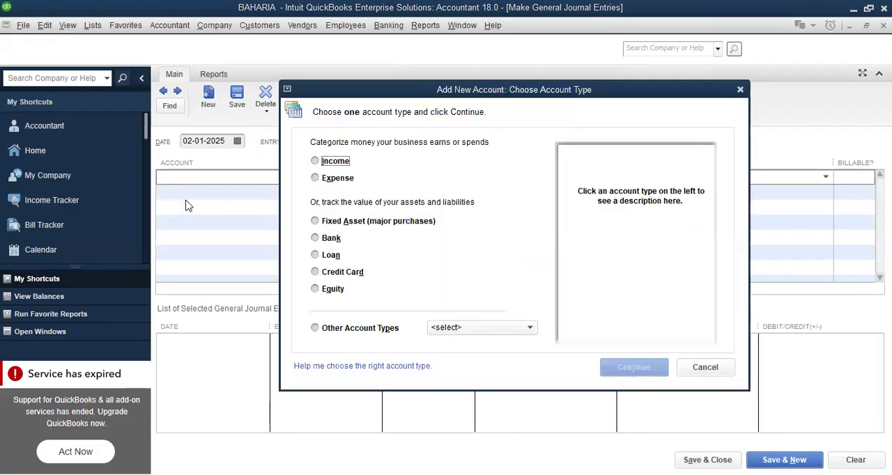
{"action": "left_click", "coordinate": [363, 223]}
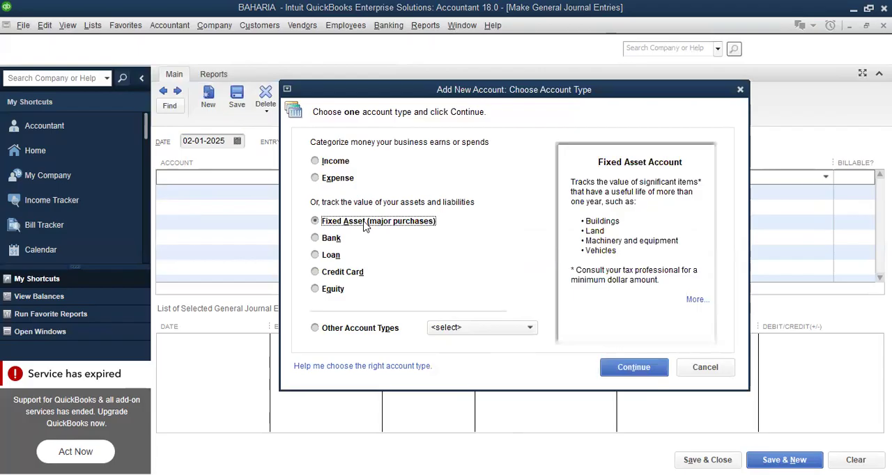
{"action": "left_click", "coordinate": [629, 375]}
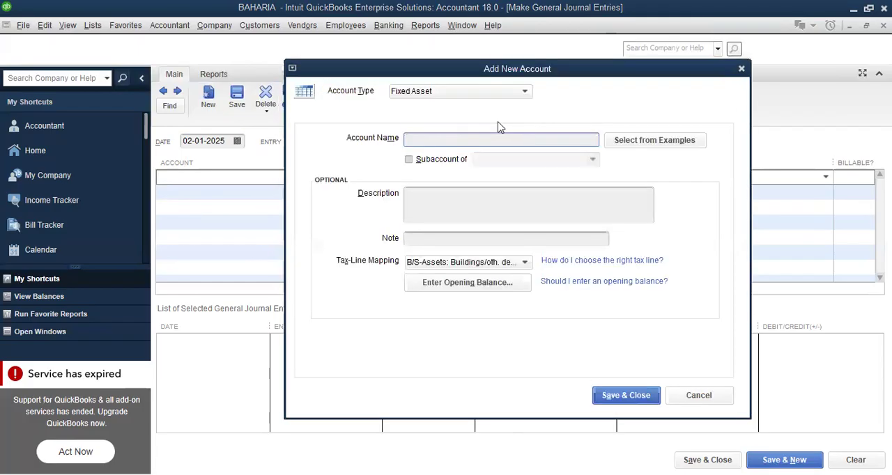
{"action": "type", "text": "Fac"}
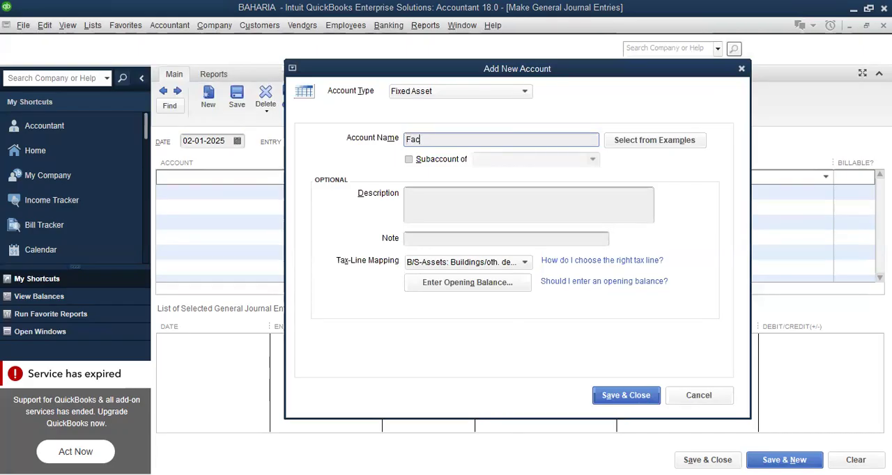
{"action": "type", "text": "tory Buil"}
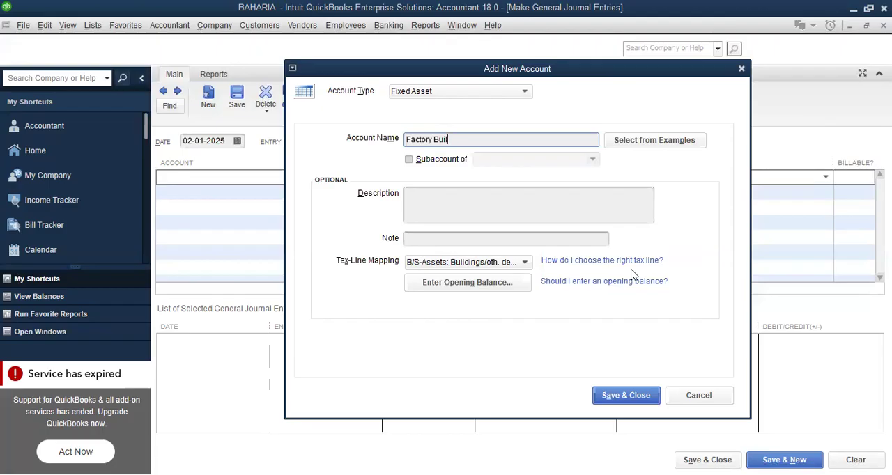
{"action": "type", "text": "ing"}
{"action": "left_click", "coordinate": [630, 399]}
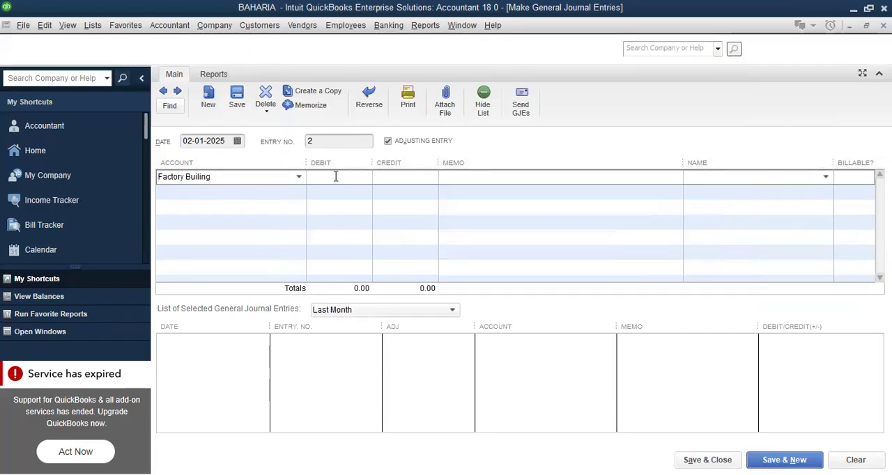
Enter a debit of 20,000,000 on the Factory Builing line
{"action": "type", "text": "2000000"}
{"action": "left_click", "coordinate": [274, 191]}
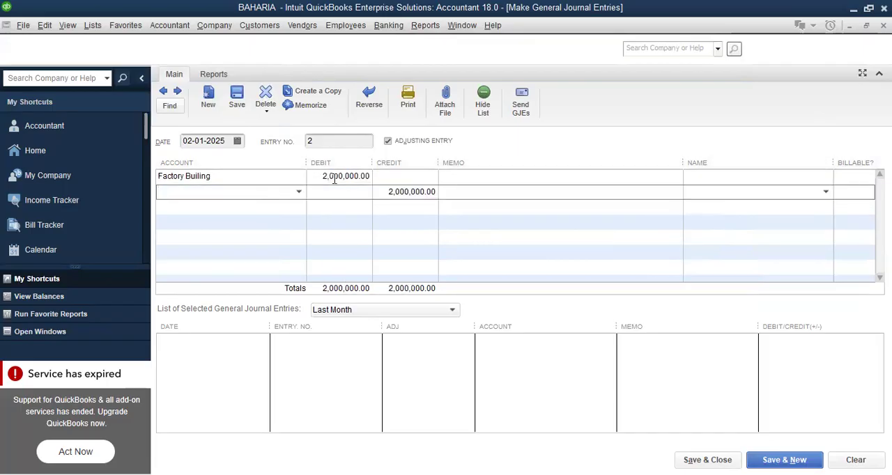
{"action": "left_click", "coordinate": [326, 177]}
{"action": "type", "text": "0"}
Choose MZL as the account for the second journal line and add the memo "Purchase Factory"
{"action": "left_click", "coordinate": [285, 193]}
{"action": "left_click", "coordinate": [299, 193]}
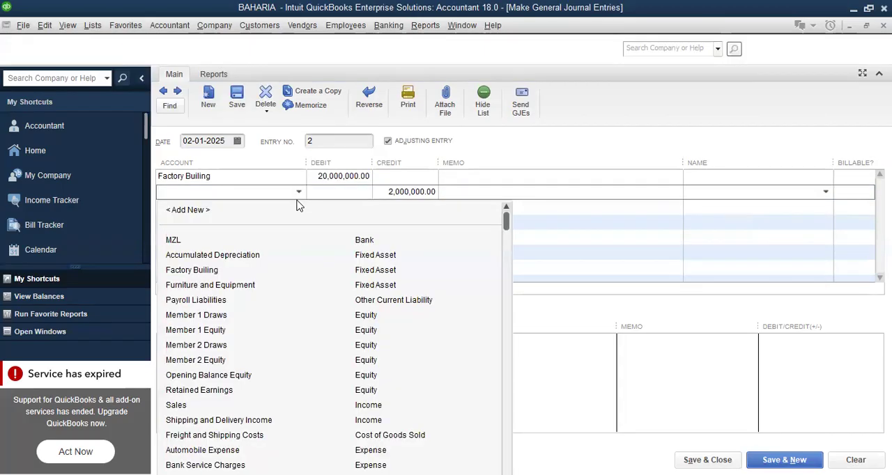
{"action": "left_click", "coordinate": [173, 241]}
{"action": "left_click", "coordinate": [461, 191]}
{"action": "type", "text": "Purchase "}
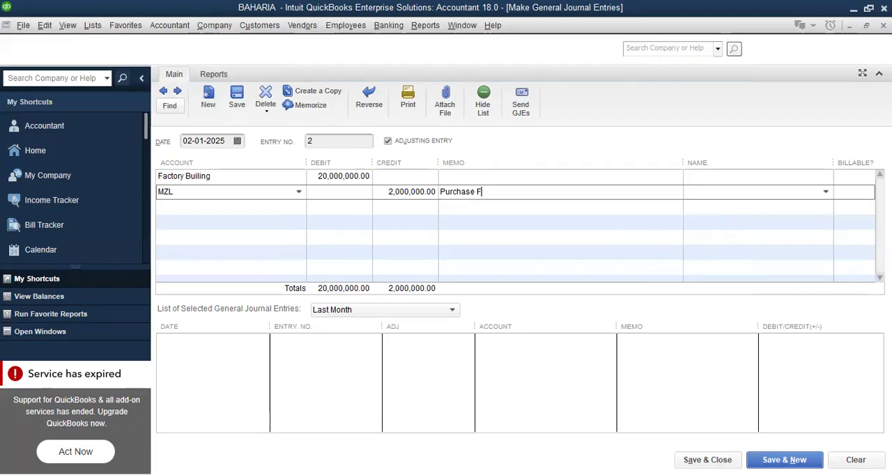
{"action": "type", "text": "Factory"}
Try to save the factory purchase entry, turning off future display of the fixed asset tracking message
{"action": "left_click", "coordinate": [766, 456]}
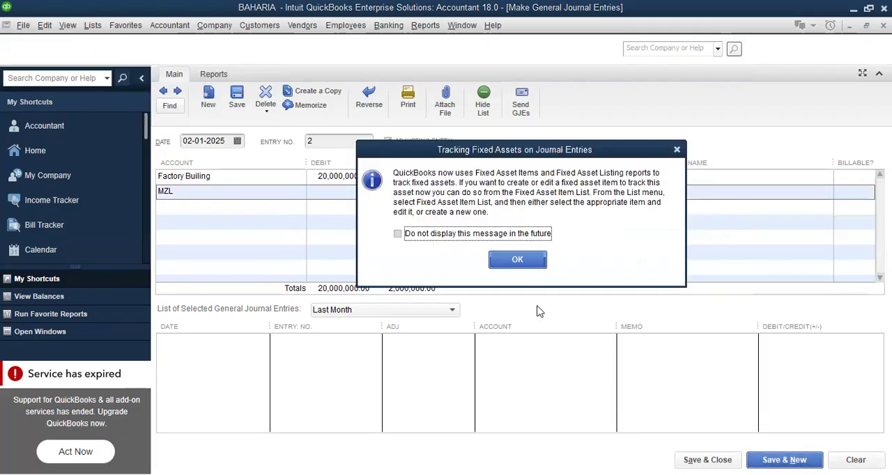
{"action": "left_click", "coordinate": [403, 233]}
{"action": "left_click", "coordinate": [524, 260]}
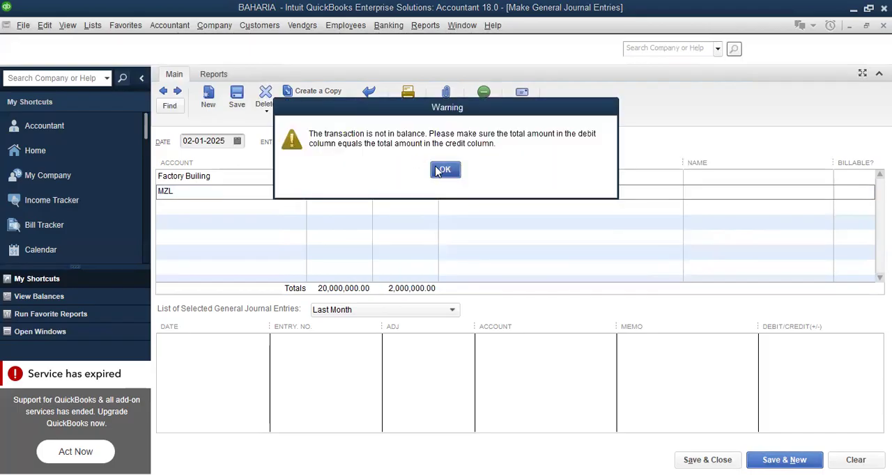
{"action": "key", "text": "Return"}
Set the credit on the MZL line to 20,000,000 and save the entry, starting a new one
{"action": "left_click", "coordinate": [395, 191]}
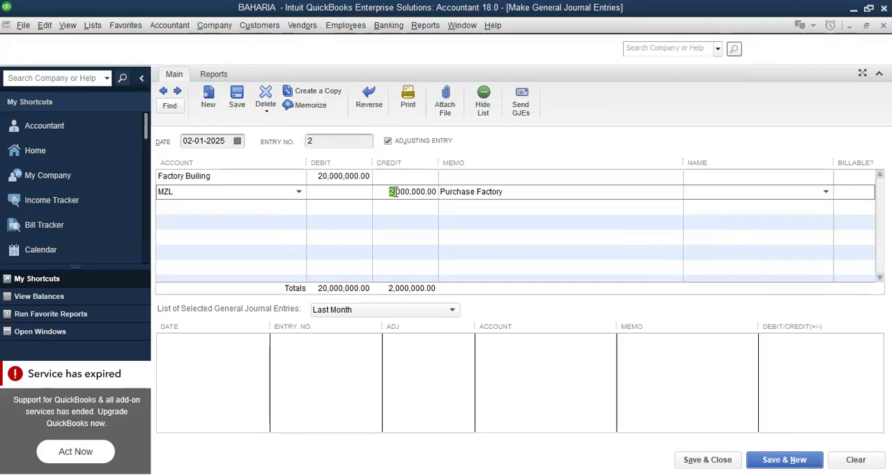
{"action": "type", "text": "0"}
{"action": "left_click", "coordinate": [526, 229]}
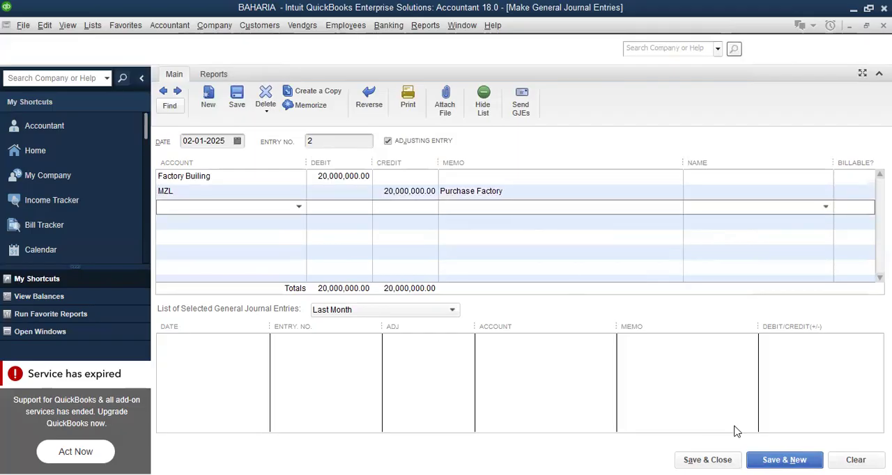
{"action": "left_click", "coordinate": [784, 460]}
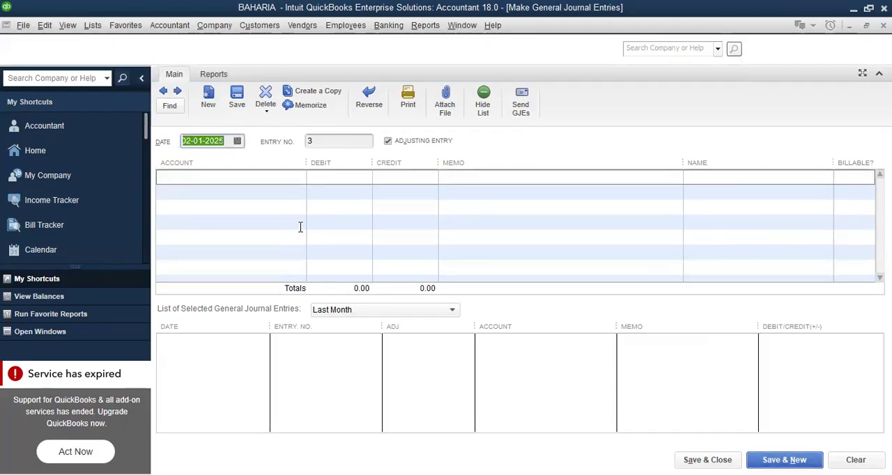
Create a new Fixed Asset account named Plant & Machinery for the first line of entry 3 and save it
{"action": "left_click", "coordinate": [288, 177]}
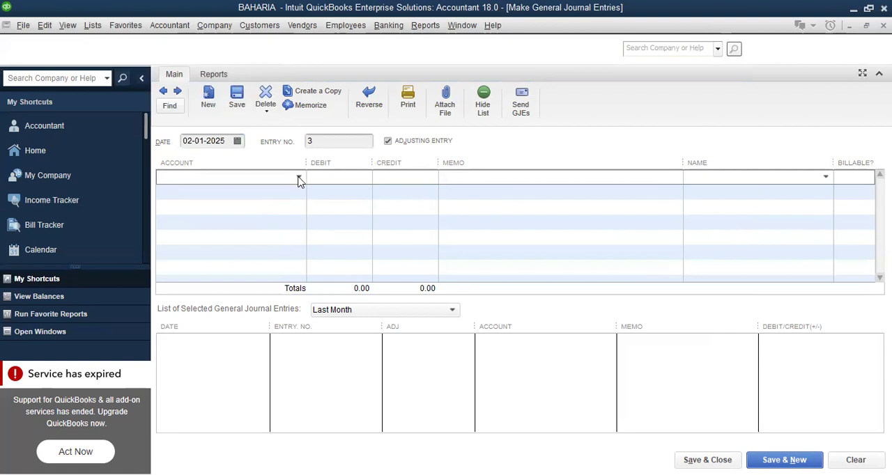
{"action": "left_click", "coordinate": [299, 178]}
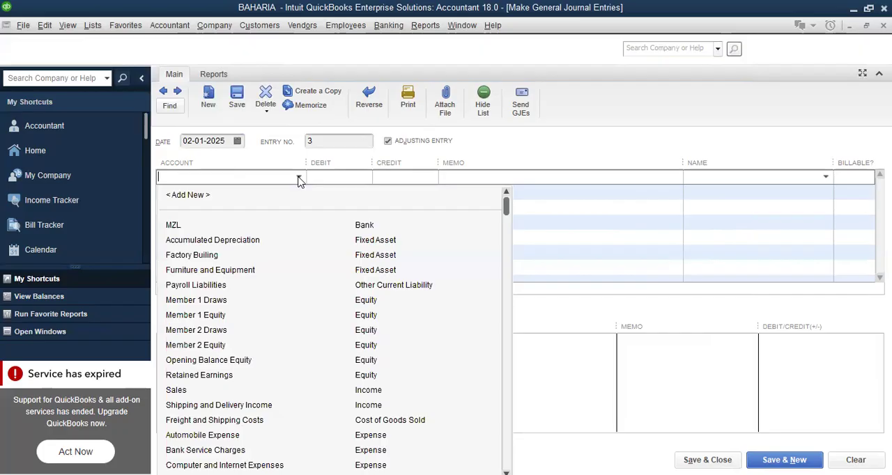
{"action": "left_click", "coordinate": [189, 197]}
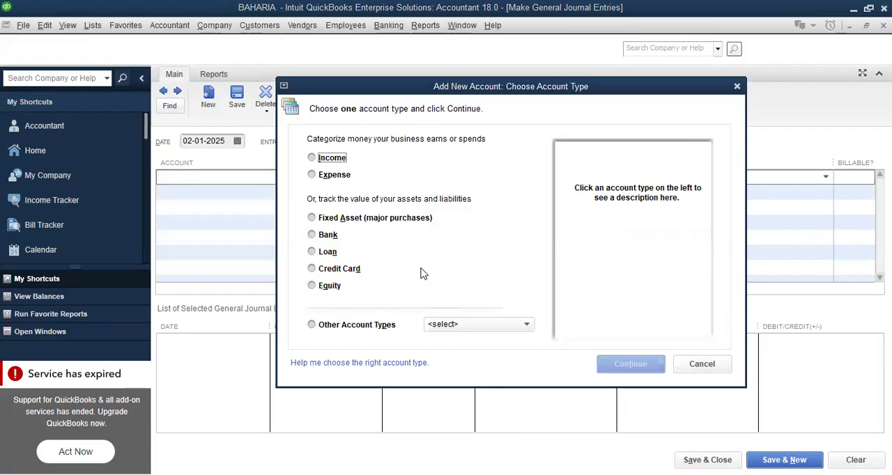
{"action": "left_click", "coordinate": [324, 219]}
{"action": "left_click", "coordinate": [636, 368]}
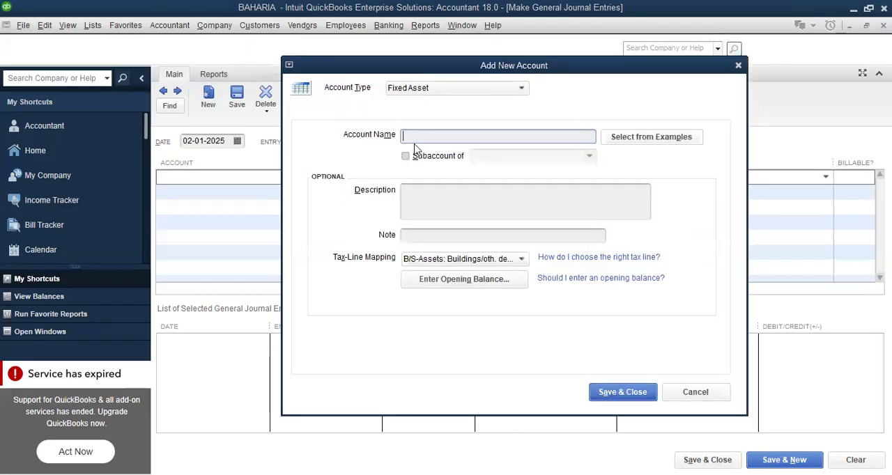
{"action": "type", "text": "Plant & Machine"}
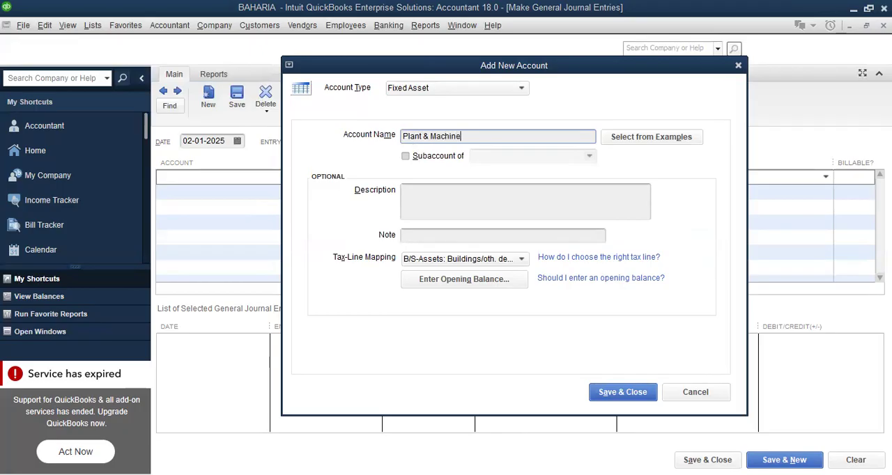
{"action": "type", "text": "ry"}
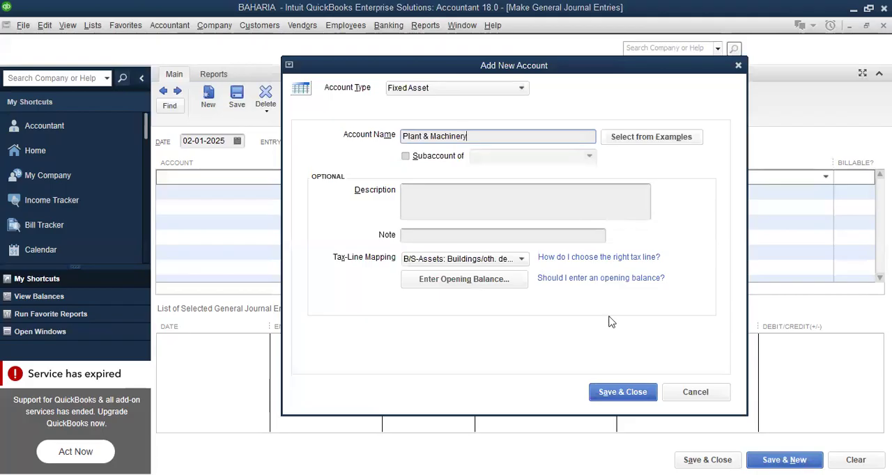
{"action": "left_click", "coordinate": [623, 391]}
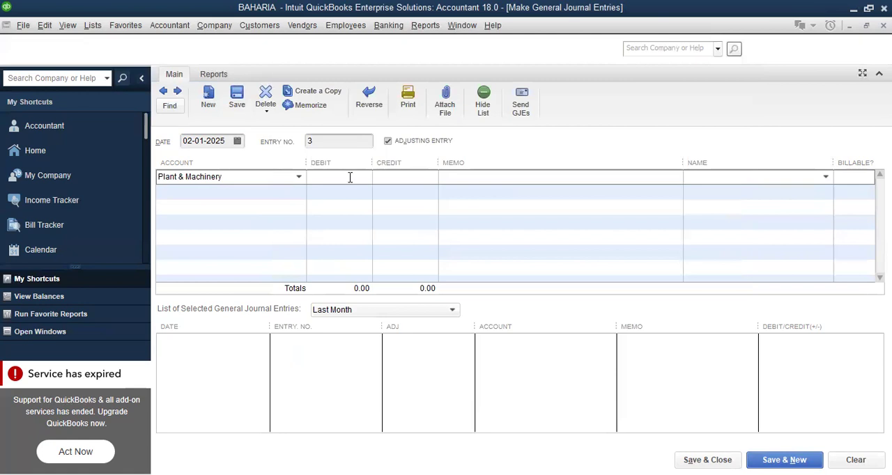
Enter a debit of 10,000,000 on the Plant & Machinery line and choose MZL as the account for the credit line
{"action": "type", "text": "10000000"}
{"action": "left_click", "coordinate": [251, 191]}
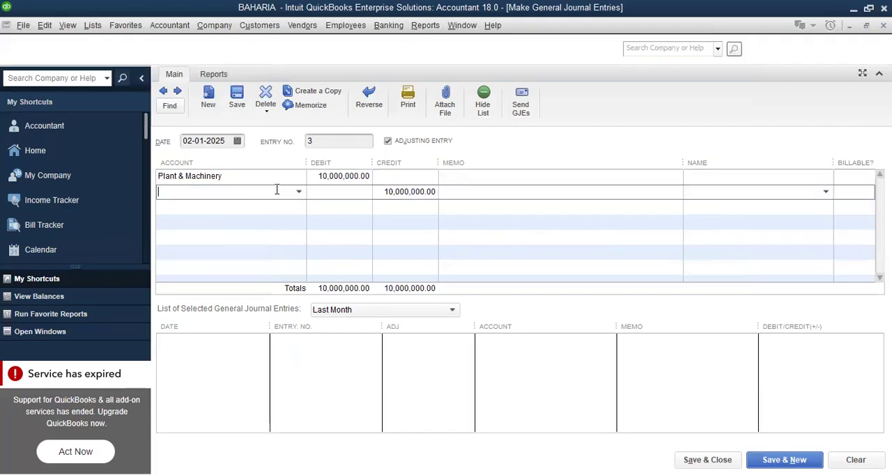
{"action": "left_click", "coordinate": [299, 194]}
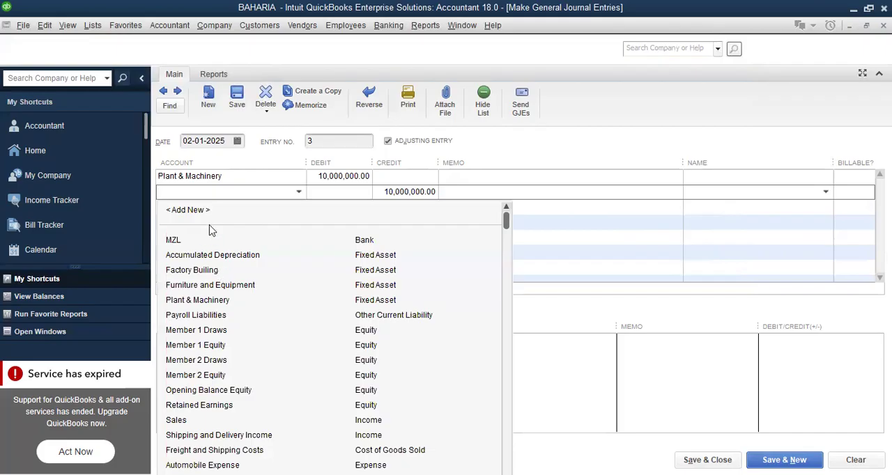
{"action": "left_click", "coordinate": [201, 236]}
Enter the memo "Plant 7 Machinery Purchase" on the MZL line
{"action": "left_click", "coordinate": [478, 190]}
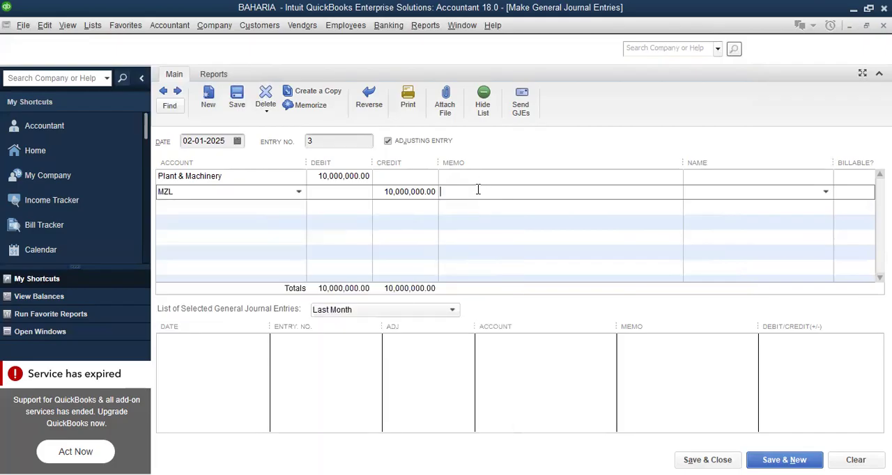
{"action": "type", "text": "Plant 7 Machinery Purchase"}
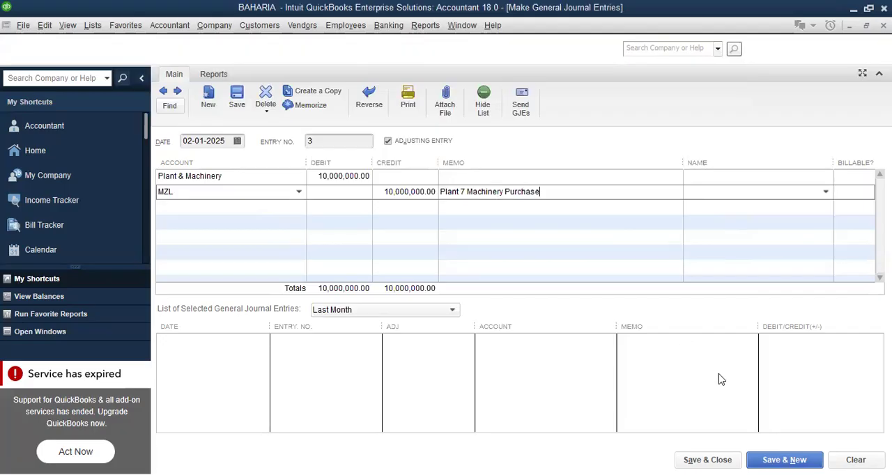
Correct the MZL line's memo to "Plant& Machinery Purchase" and save the entry, starting a new one
{"action": "left_click", "coordinate": [465, 188]}
{"action": "key", "text": "BackSpace"}
{"action": "key", "text": "BackSpace"}
{"action": "type", "text": "&"}
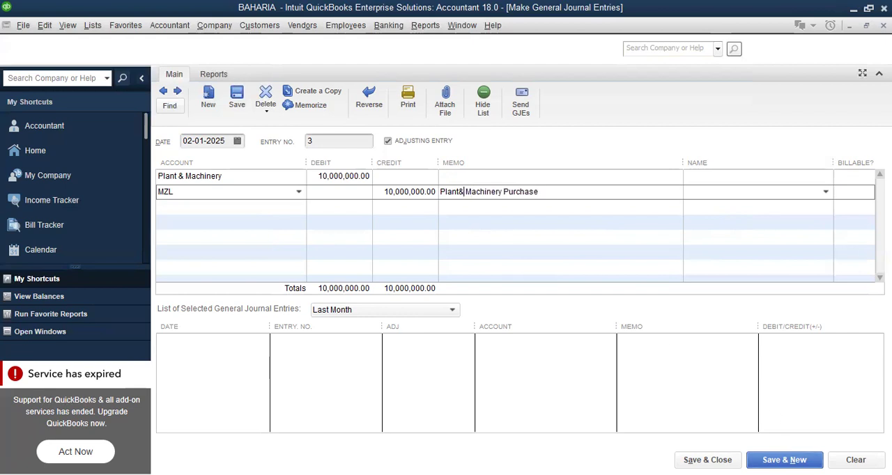
{"action": "left_click", "coordinate": [793, 460]}
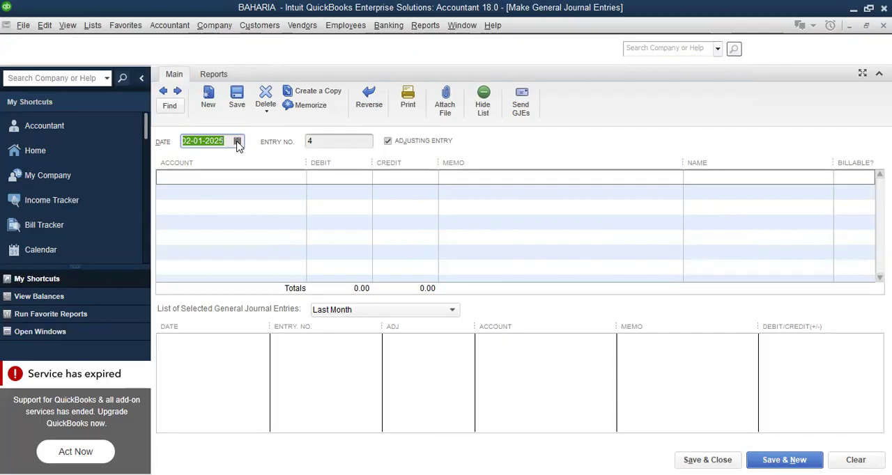
Set the date of journal entry 4 to 03-01-2025
{"action": "left_click", "coordinate": [238, 141]}
{"action": "left_click", "coordinate": [270, 202]}
{"action": "left_click", "coordinate": [268, 180]}
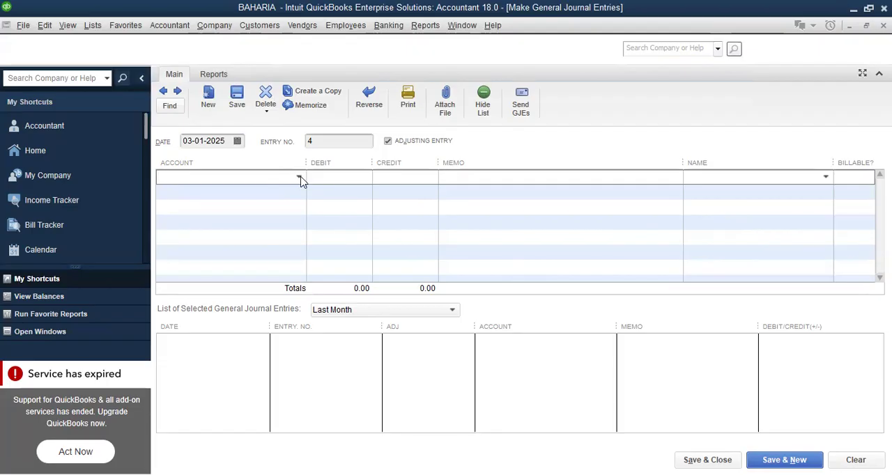
Begin a new Other Current Asset account named Silica Sand for the first line and mark it as a subaccount
{"action": "left_click", "coordinate": [299, 178]}
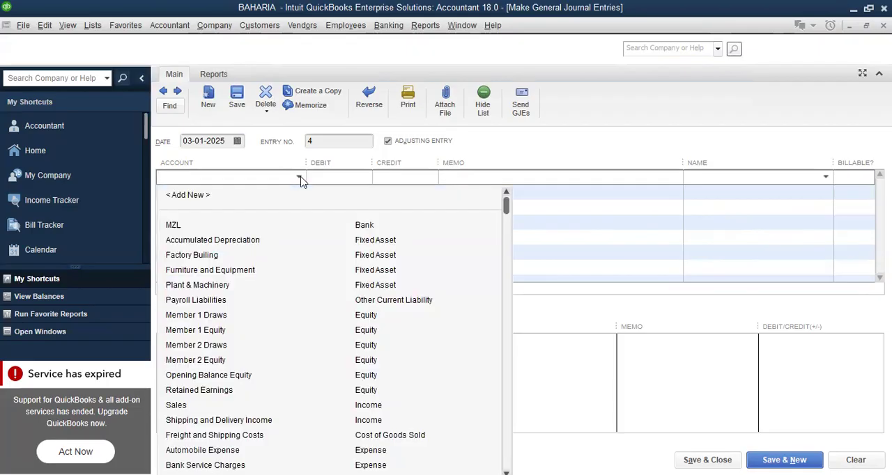
{"action": "left_click", "coordinate": [188, 195]}
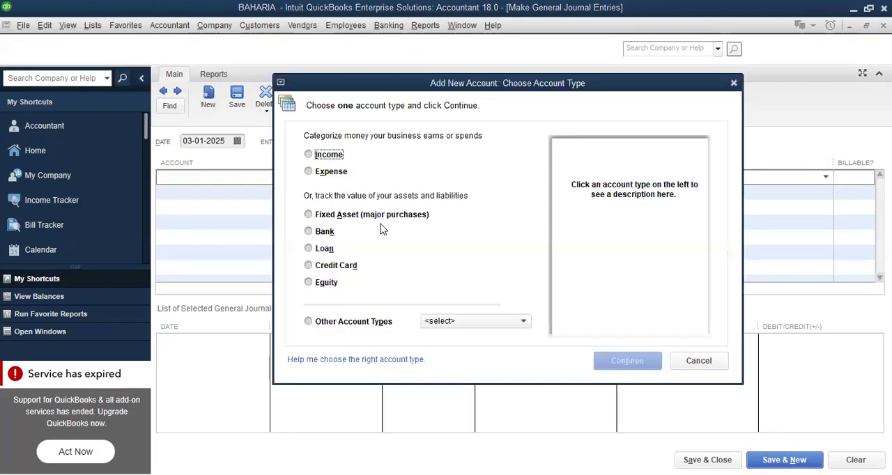
{"action": "left_click", "coordinate": [524, 322]}
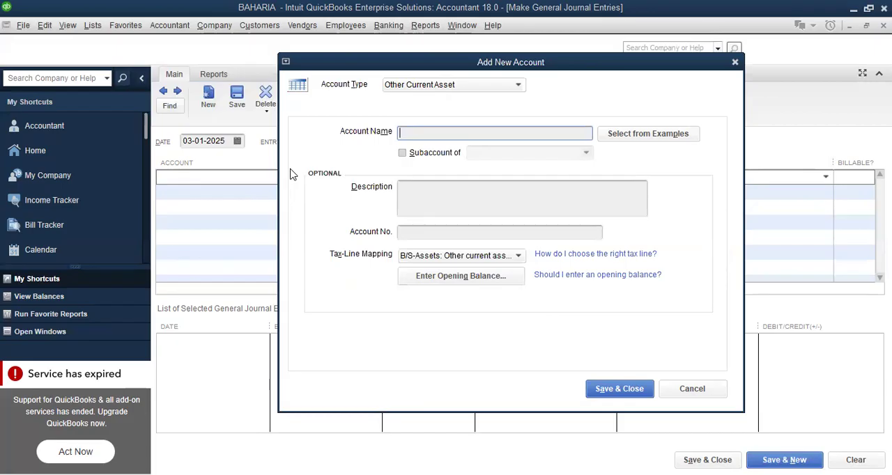
{"action": "type", "text": "Silicas"}
{"action": "key", "text": "BackSpace"}
{"action": "type", "text": "Sand"}
{"action": "left_click", "coordinate": [404, 155]}
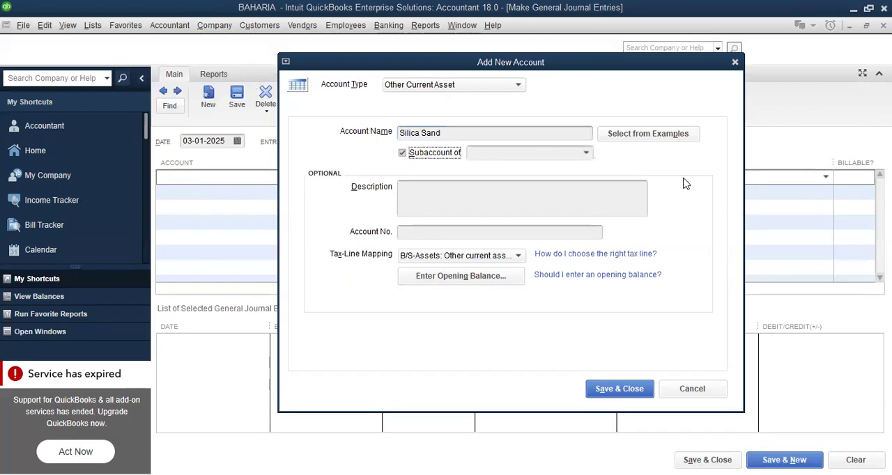
Add a new parent account for Silica Sand named Raw Material and mark it as a subaccount too
{"action": "left_click", "coordinate": [588, 153]}
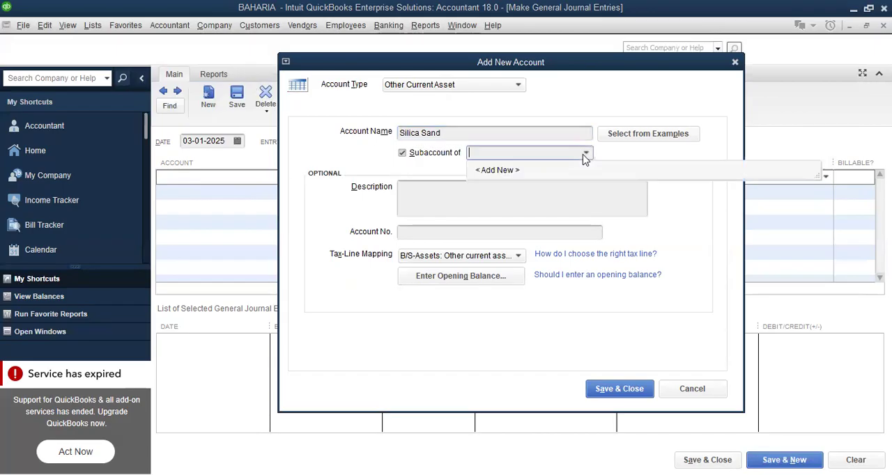
{"action": "left_click", "coordinate": [505, 175]}
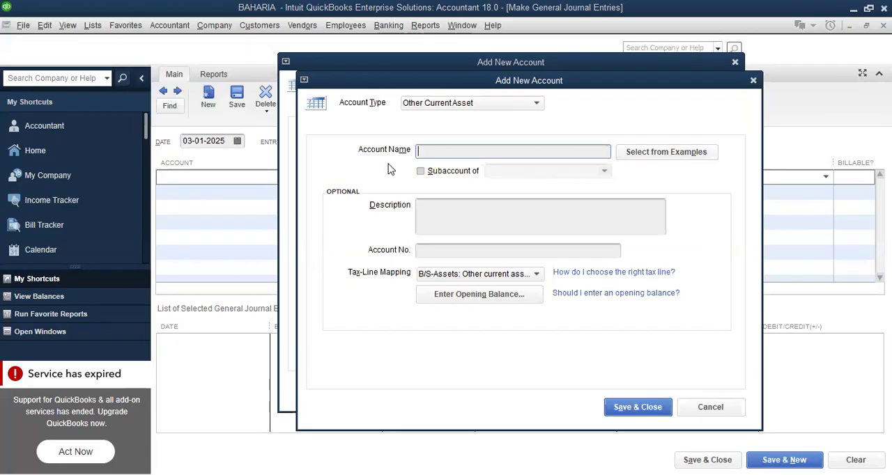
{"action": "type", "text": "Raw Material"}
{"action": "left_click", "coordinate": [421, 172]}
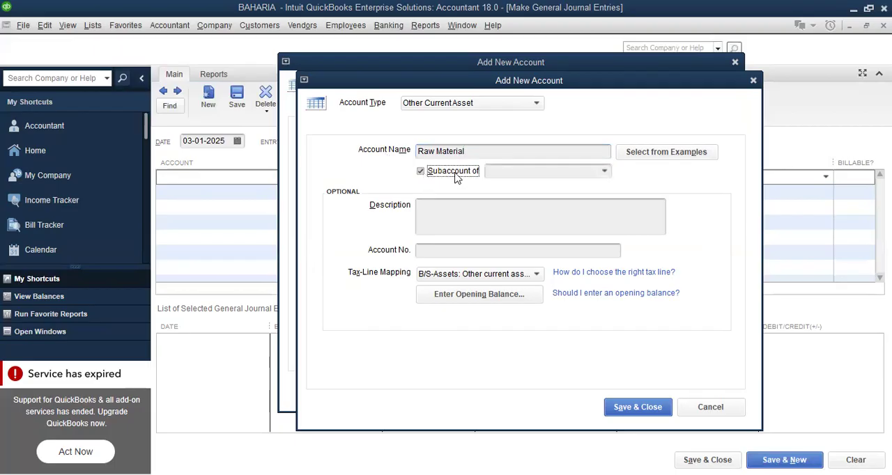
Create an Inventory account as the parent of Raw Material, then save the Inventory, Raw Material and Silica Sand accounts
{"action": "left_click", "coordinate": [605, 172]}
{"action": "left_click", "coordinate": [515, 189]}
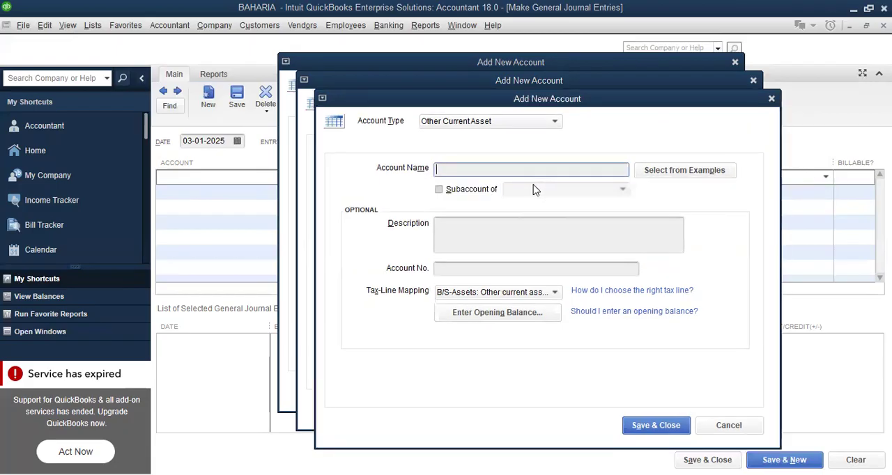
{"action": "type", "text": "Inv"}
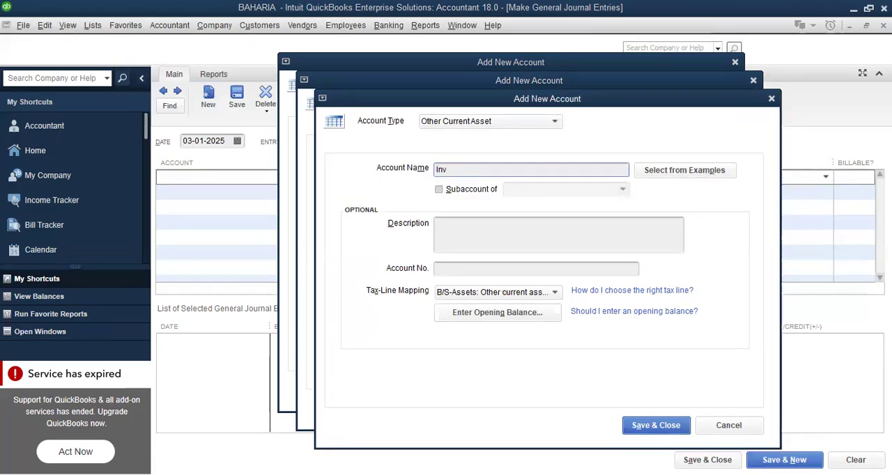
{"action": "type", "text": "entory"}
{"action": "left_click", "coordinate": [657, 422]}
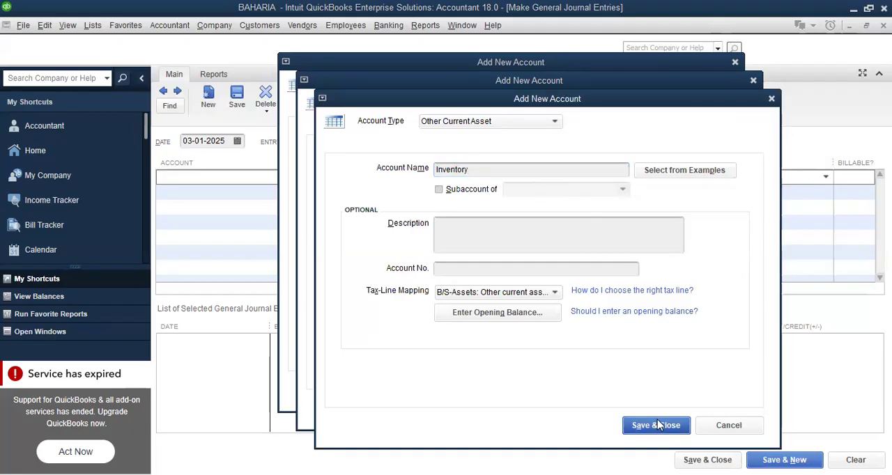
{"action": "left_click", "coordinate": [639, 411]}
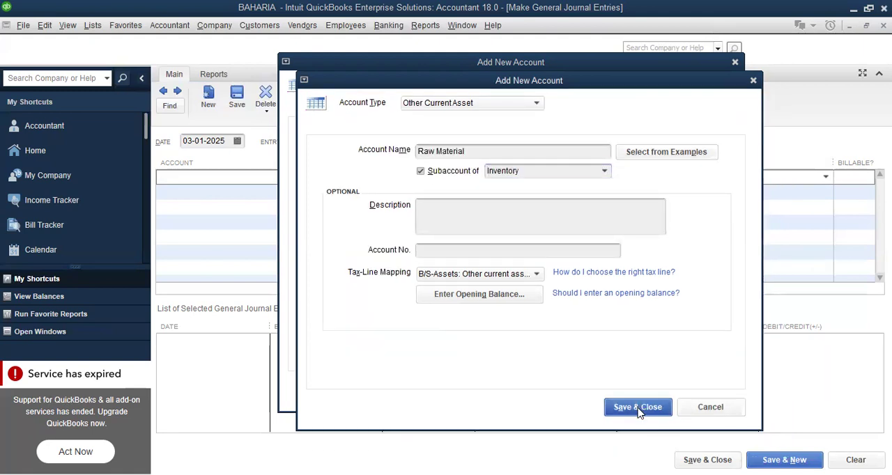
{"action": "left_click", "coordinate": [630, 391]}
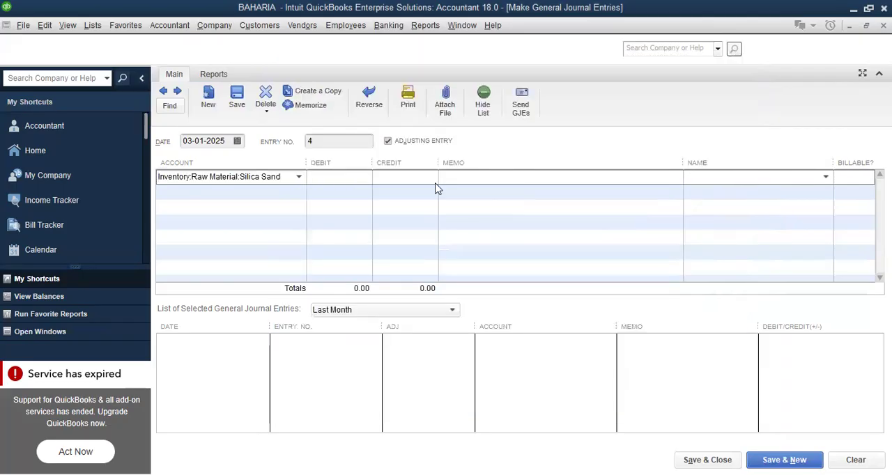
Enter a 6,000,000 debit on the Silica Sand line, choose MZL for the credit line and save, starting a new entry
{"action": "left_click", "coordinate": [350, 177]}
{"action": "type", "text": "600000"}
{"action": "left_click", "coordinate": [285, 190]}
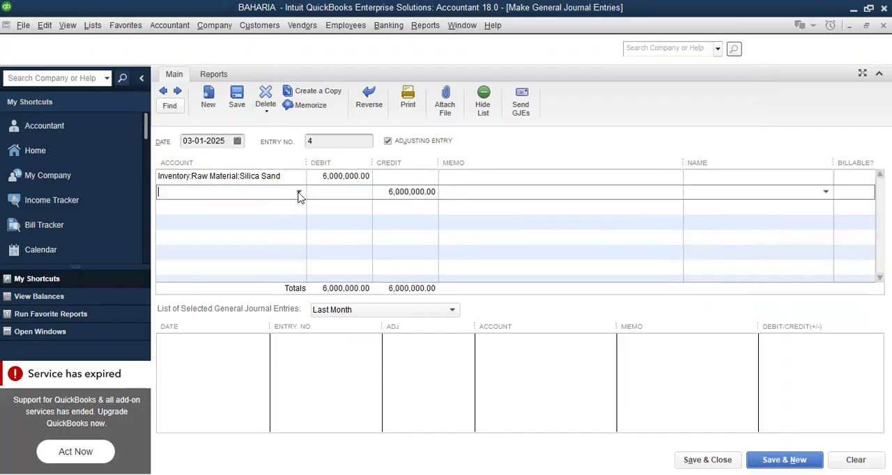
{"action": "left_click", "coordinate": [299, 191]}
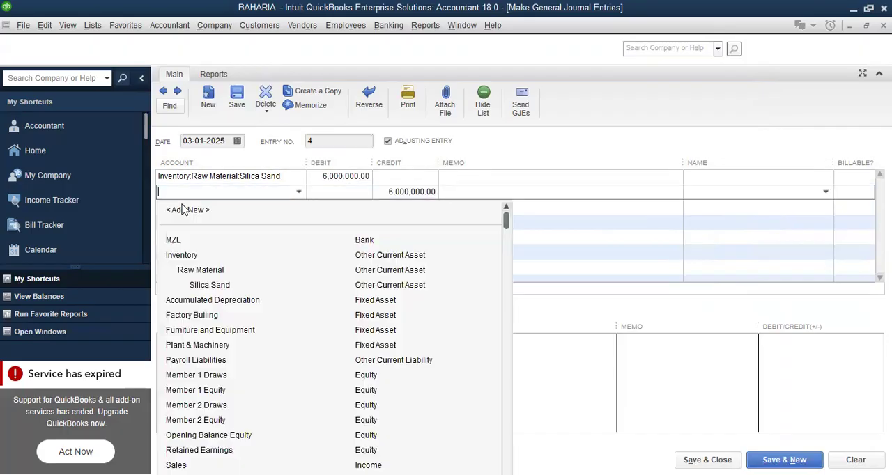
{"action": "left_click", "coordinate": [176, 241]}
{"action": "key", "text": "alt+n"}
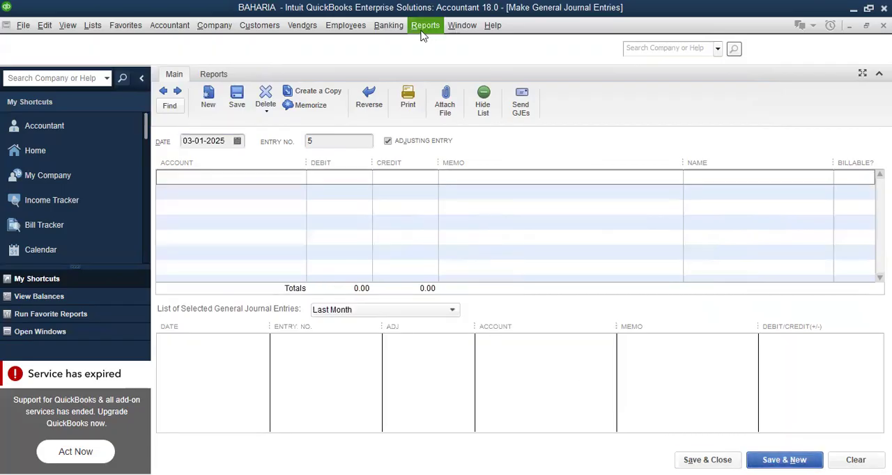
Open the Balance Sheet Standard report, review the asset and equity balances, and close it
{"action": "left_click", "coordinate": [422, 30]}
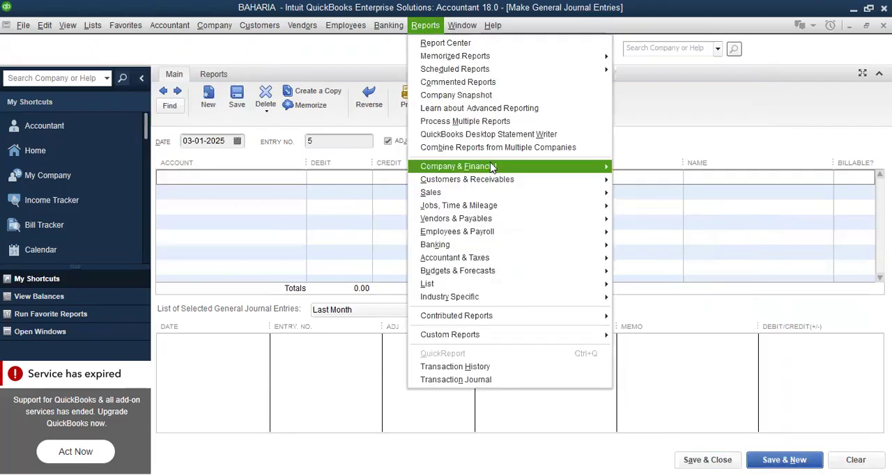
{"action": "mouse_move", "coordinate": [491, 167]}
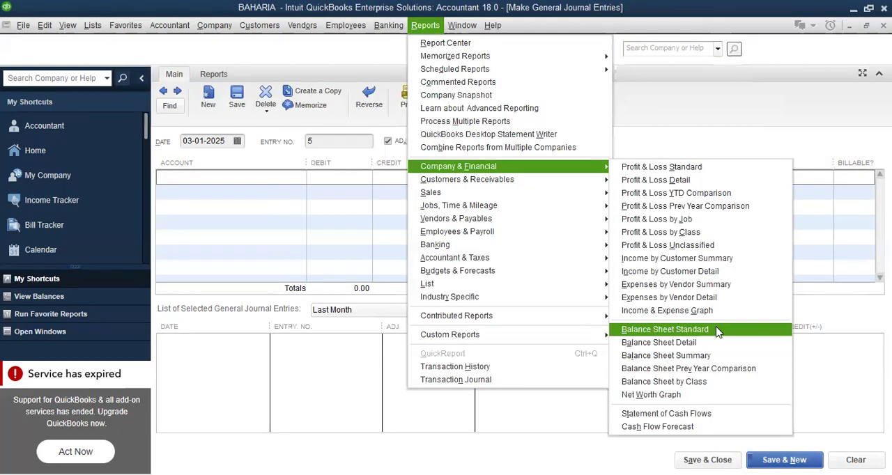
{"action": "left_click", "coordinate": [717, 331]}
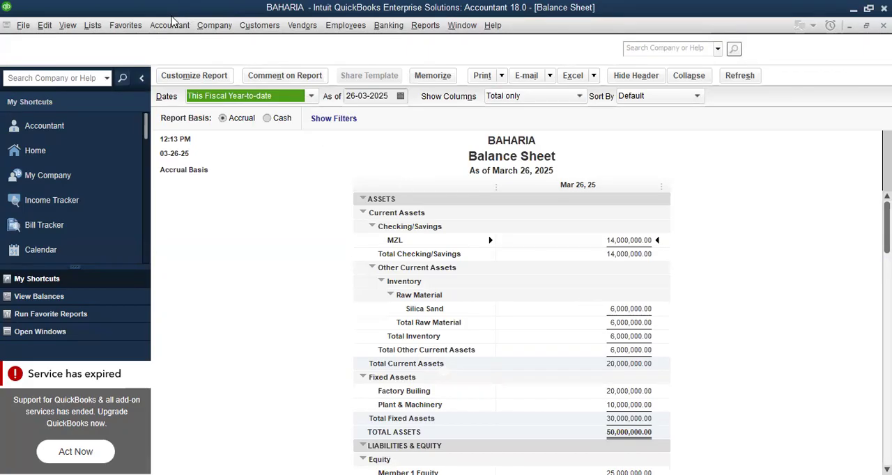
{"action": "key", "text": "Escape"}
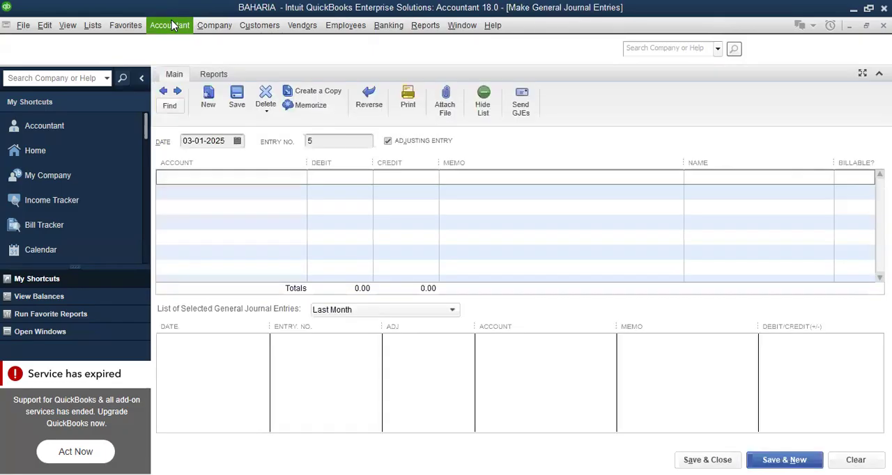
Set the date of entry 5 to 04-01-2025 and begin a new Other Current Asset account for its first line
{"action": "left_click", "coordinate": [237, 141]}
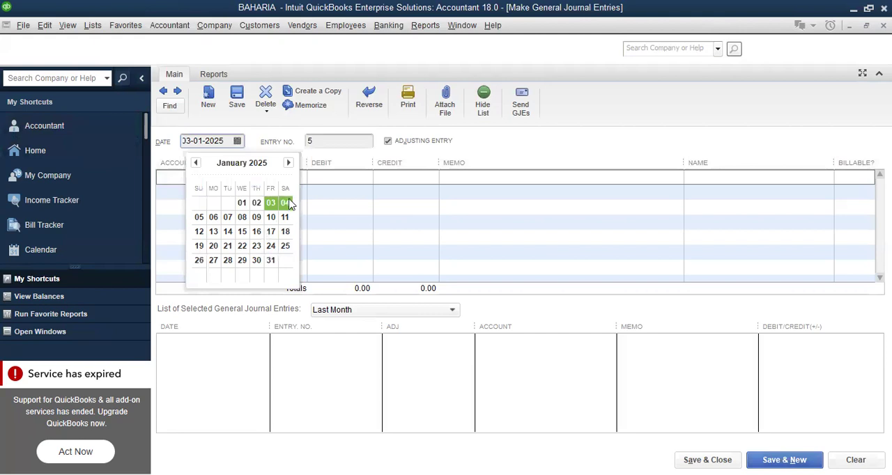
{"action": "left_click", "coordinate": [285, 203]}
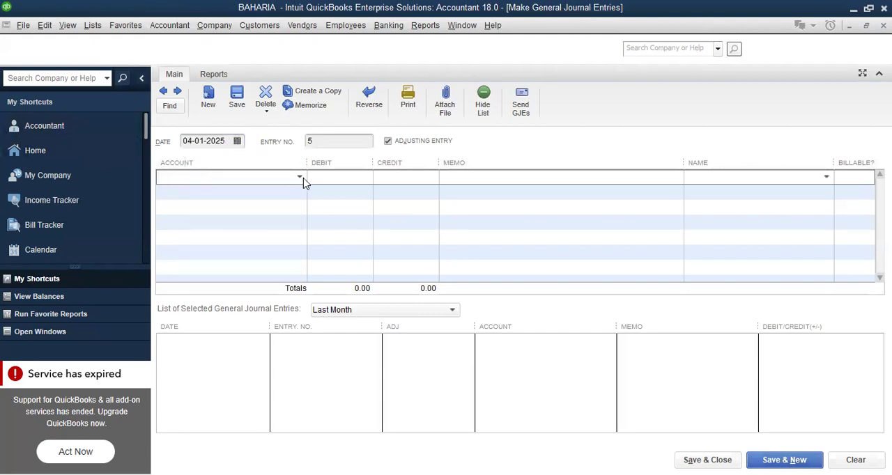
{"action": "left_click", "coordinate": [301, 178]}
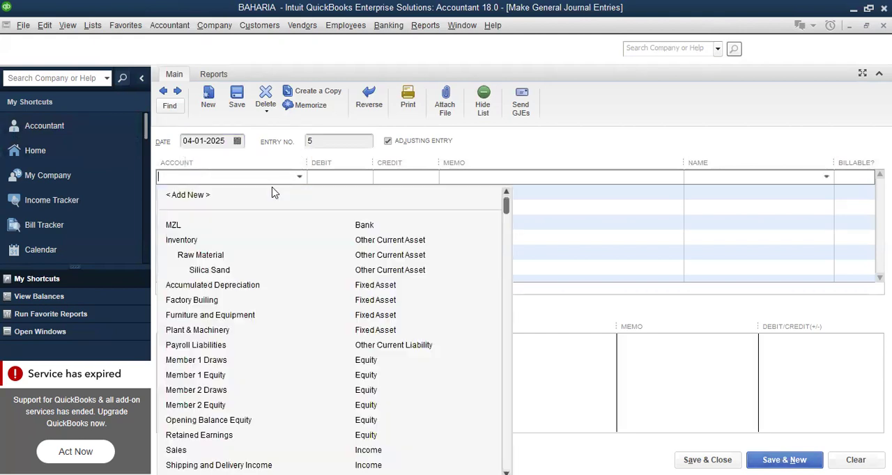
{"action": "left_click", "coordinate": [189, 198]}
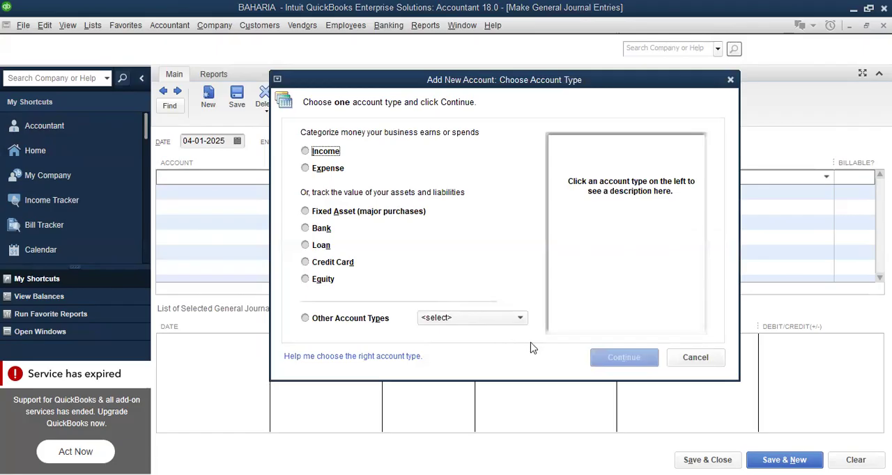
{"action": "left_click", "coordinate": [520, 319]}
{"action": "left_click", "coordinate": [488, 350]}
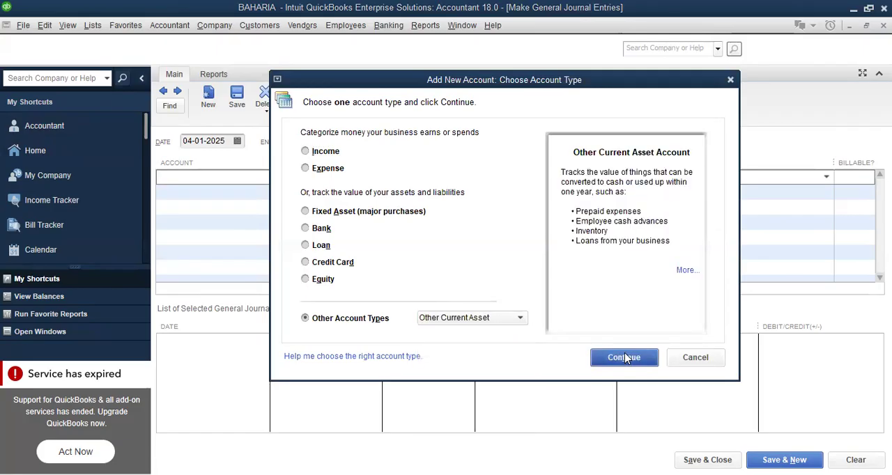
{"action": "left_click", "coordinate": [624, 358]}
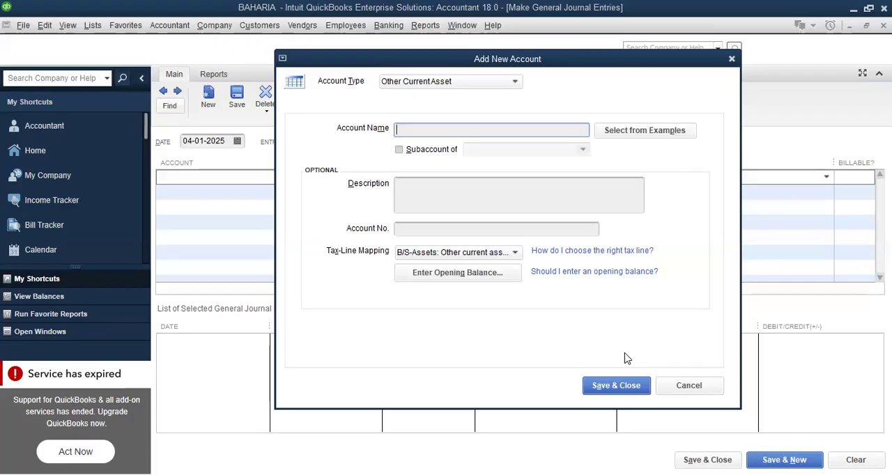
Name the new account Soda Ash, make it a subaccount of Raw Material and save it
{"action": "type", "text": "Soda Ash"}
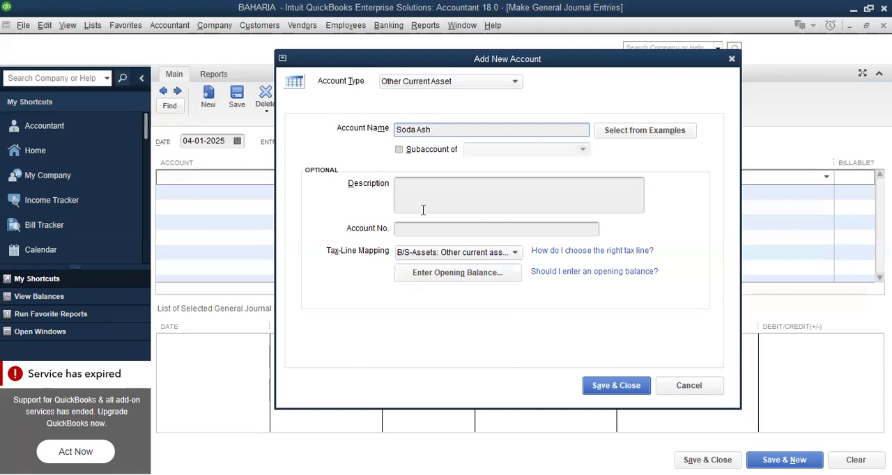
{"action": "left_click", "coordinate": [398, 150]}
{"action": "left_click", "coordinate": [584, 151]}
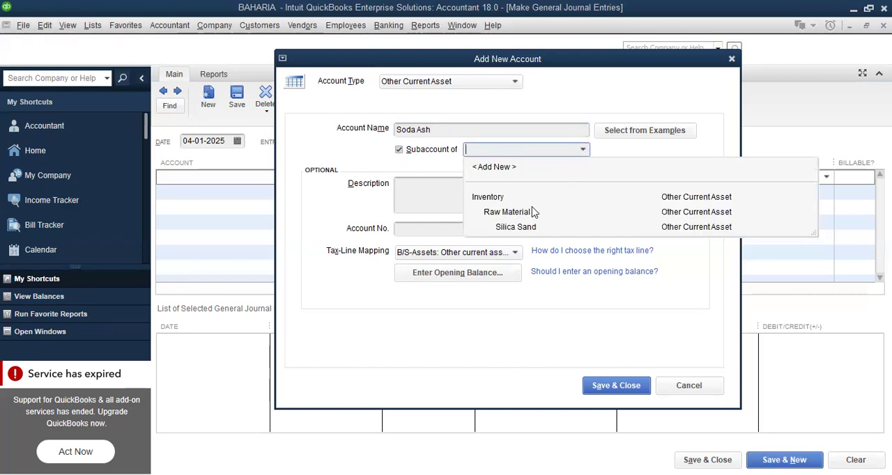
{"action": "left_click", "coordinate": [523, 212]}
{"action": "left_click", "coordinate": [617, 386]}
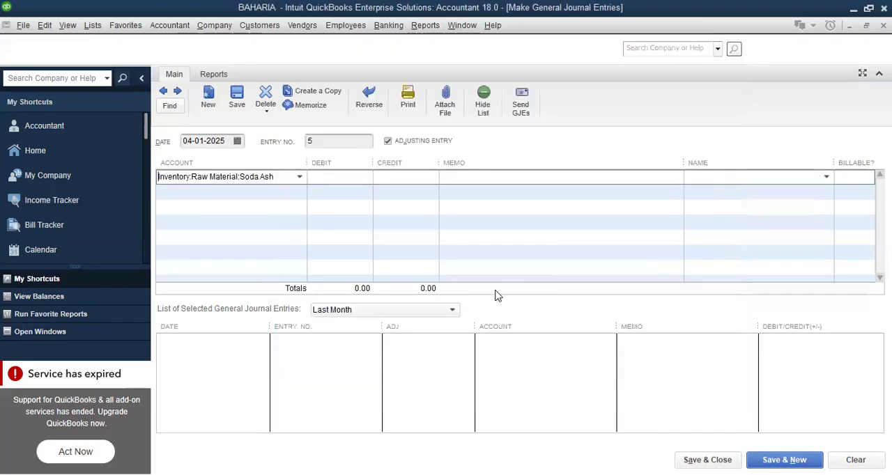
Enter a debit of 6,000,000 on the Soda Ash line and choose Raw Material as the account for the credit line
{"action": "type", "text": "6000000"}
{"action": "left_click", "coordinate": [281, 193]}
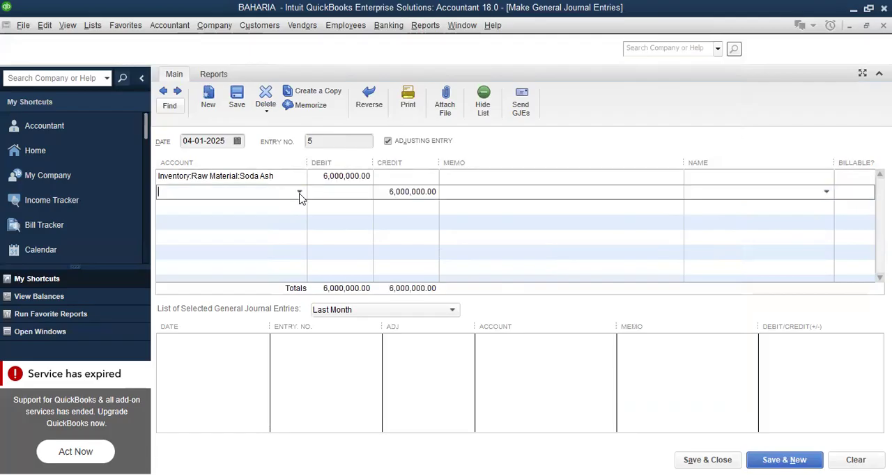
{"action": "left_click", "coordinate": [300, 199]}
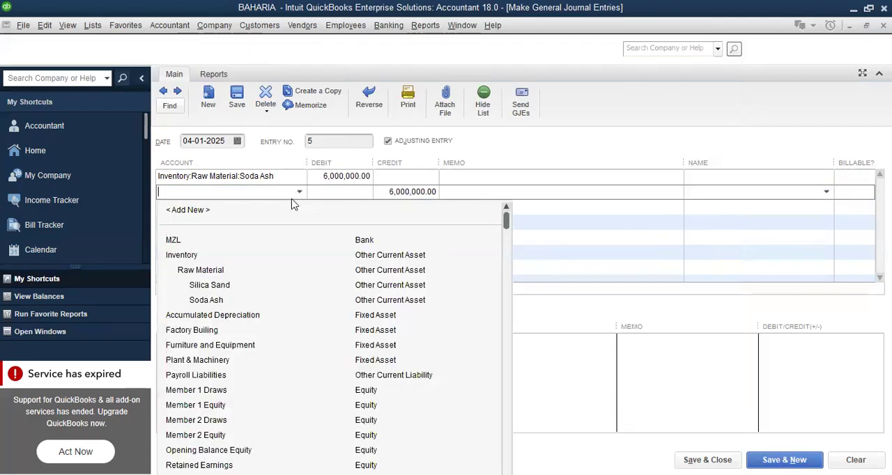
{"action": "left_click", "coordinate": [204, 276]}
Enter the memo Purchase Soda Ash on the credit line, save the entry and start a new one
{"action": "left_click", "coordinate": [469, 195]}
{"action": "type", "text": "Purc"}
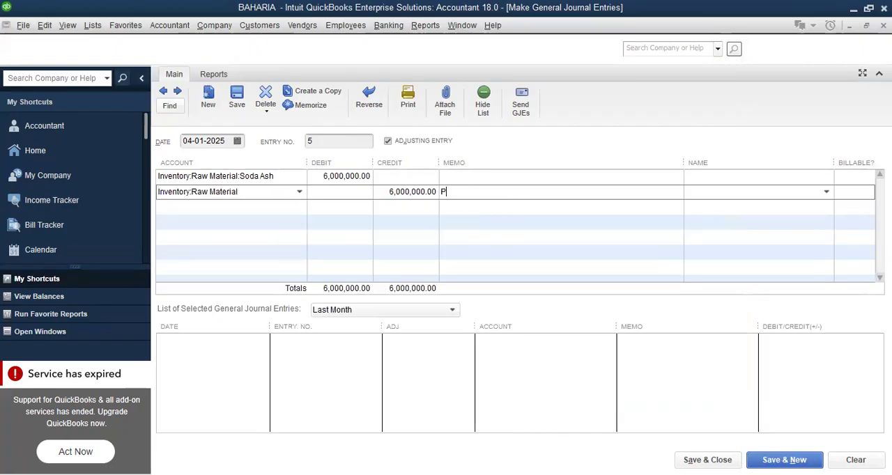
{"action": "type", "text": "ase Soda Ash"}
{"action": "left_click", "coordinate": [785, 460]}
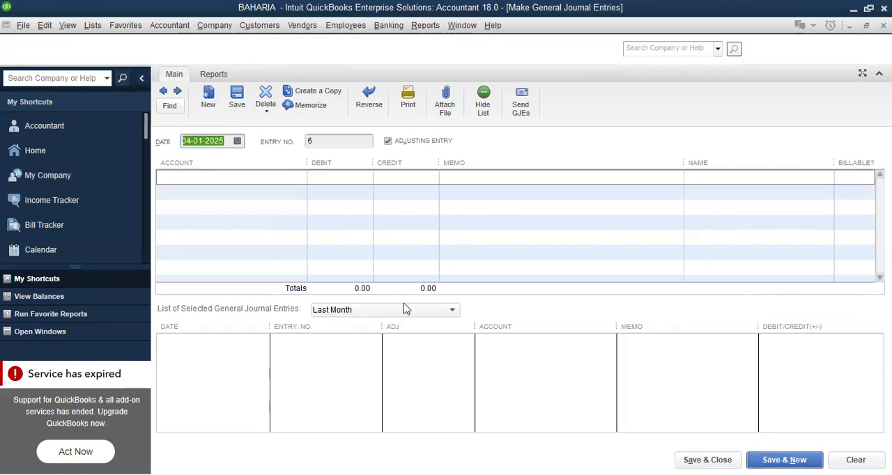
Begin a new Other Current Asset account for the first line of entry 6
{"action": "left_click", "coordinate": [271, 180]}
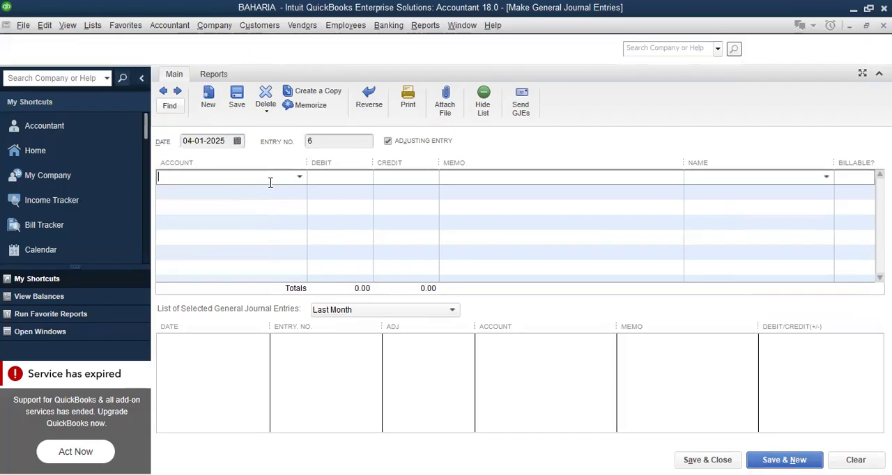
{"action": "left_click", "coordinate": [300, 179]}
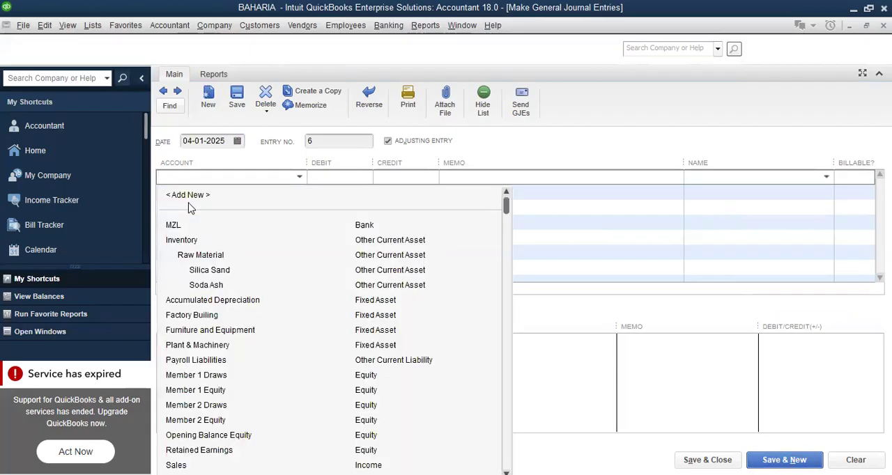
{"action": "left_click", "coordinate": [188, 199]}
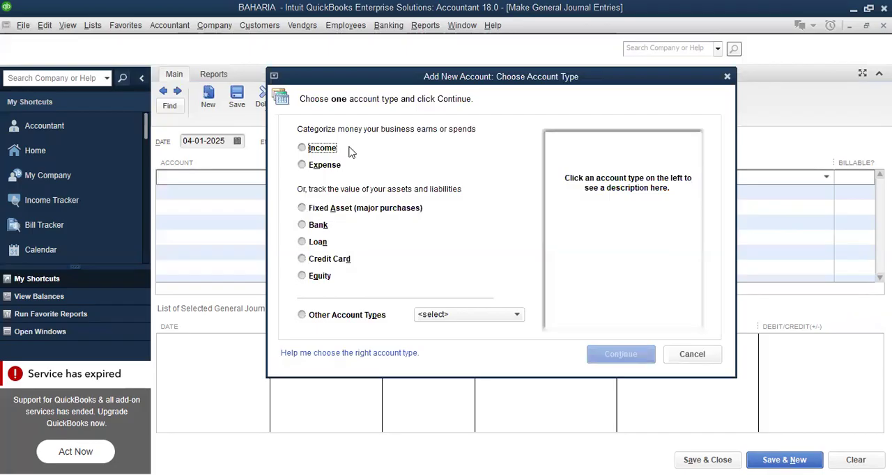
{"action": "left_click", "coordinate": [518, 315]}
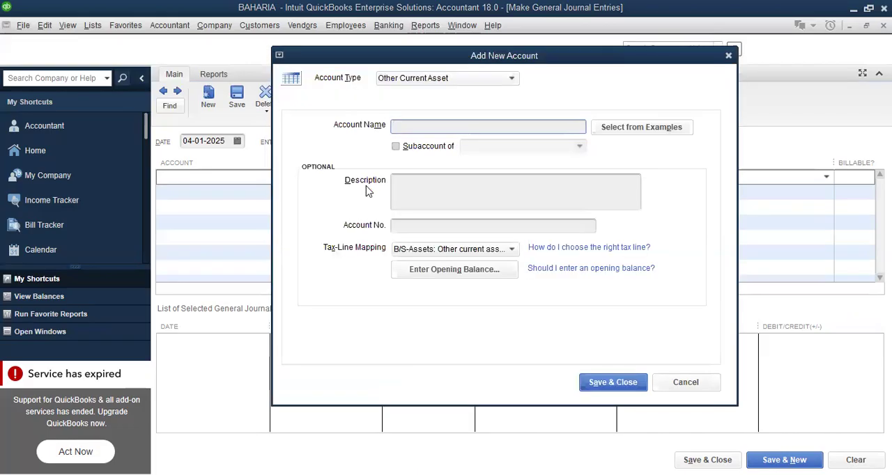
Name the new account Cullet, make it a subaccount of Raw Material and save it
{"action": "type", "text": "Cullet"}
{"action": "left_click", "coordinate": [398, 148]}
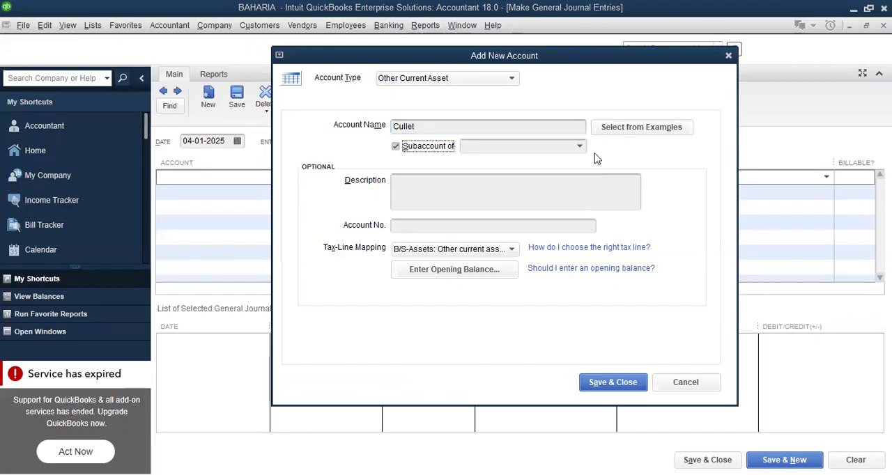
{"action": "left_click", "coordinate": [581, 147]}
{"action": "left_click", "coordinate": [513, 209]}
{"action": "left_click", "coordinate": [610, 385]}
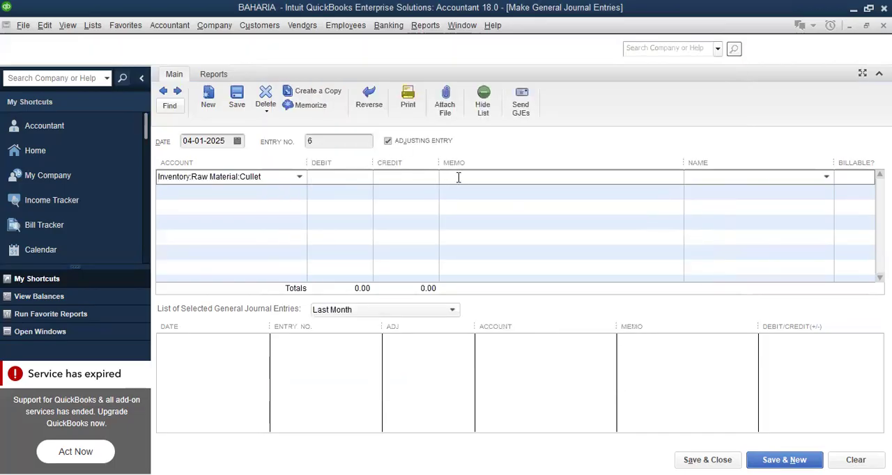
Enter the memo Purchase on Credit and a debit of 5,000,000 on the Cullet line
{"action": "type", "text": "Purchase on Credit"}
{"action": "left_click", "coordinate": [273, 187]}
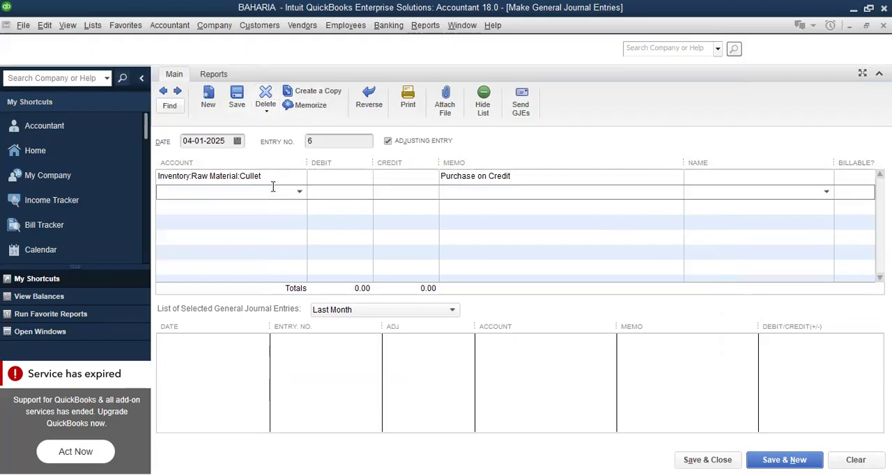
{"action": "left_click", "coordinate": [386, 175]}
{"action": "left_click", "coordinate": [350, 174]}
{"action": "type", "text": "5000000"}
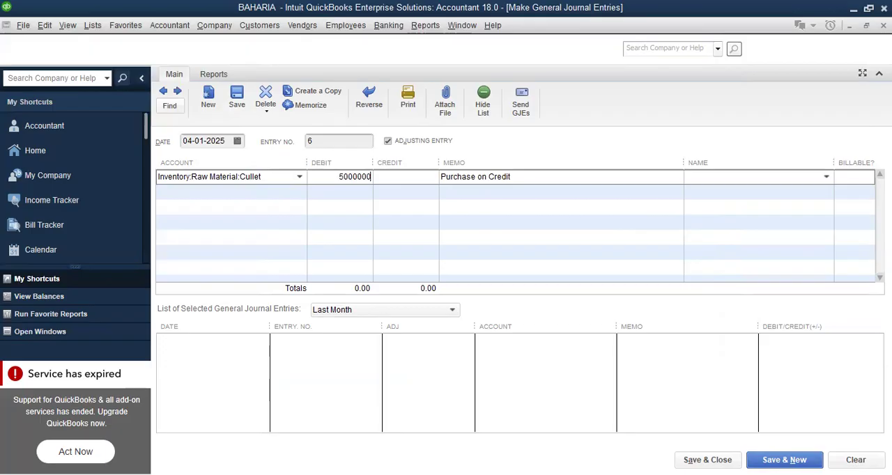
Begin a new Other Current Liability account for the second line of the Cullet entry
{"action": "left_click", "coordinate": [281, 190]}
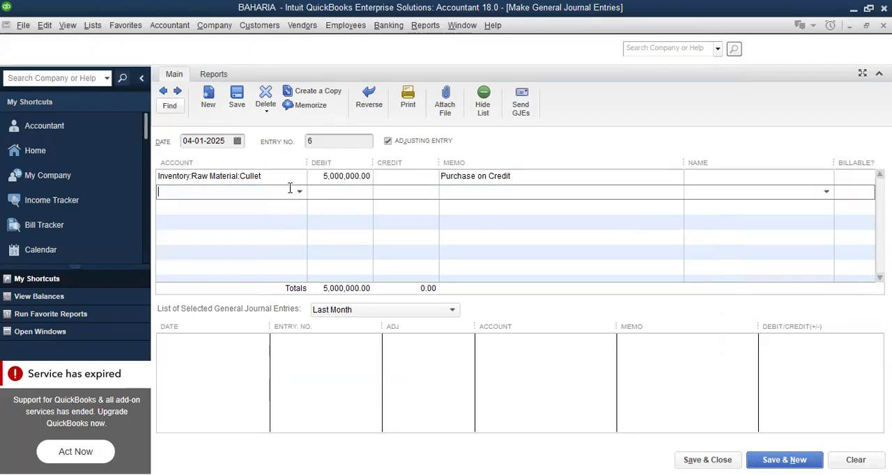
{"action": "left_click", "coordinate": [300, 193]}
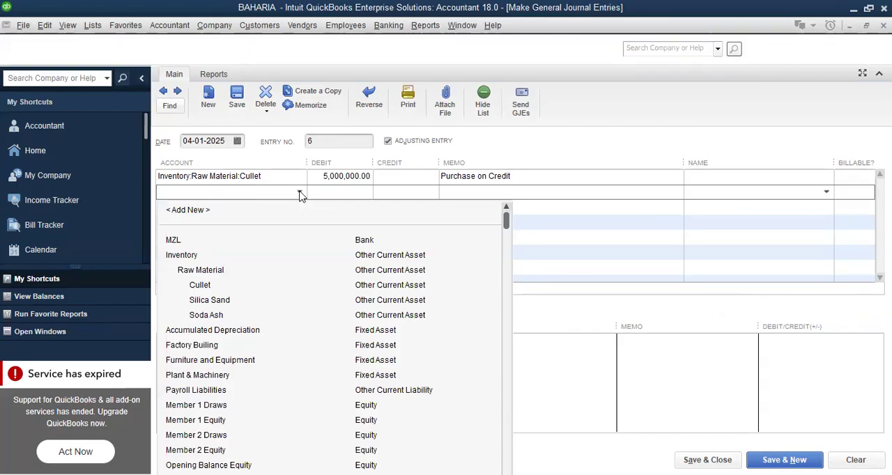
{"action": "left_click", "coordinate": [187, 211]}
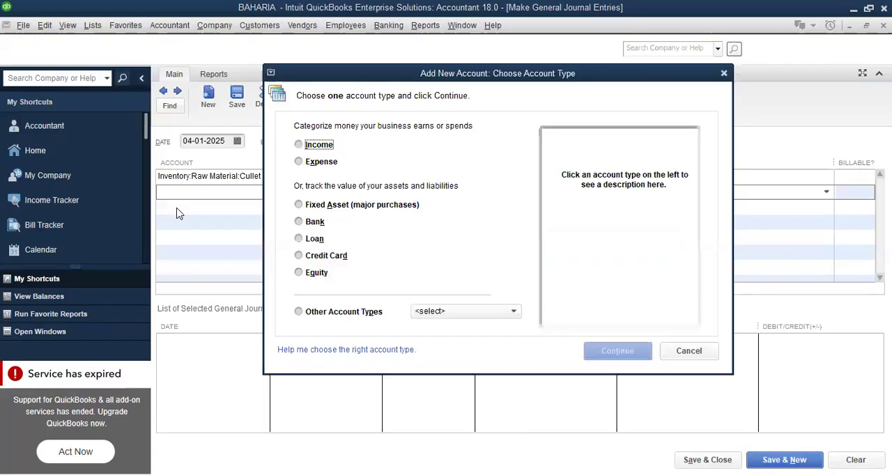
{"action": "left_click", "coordinate": [515, 311]}
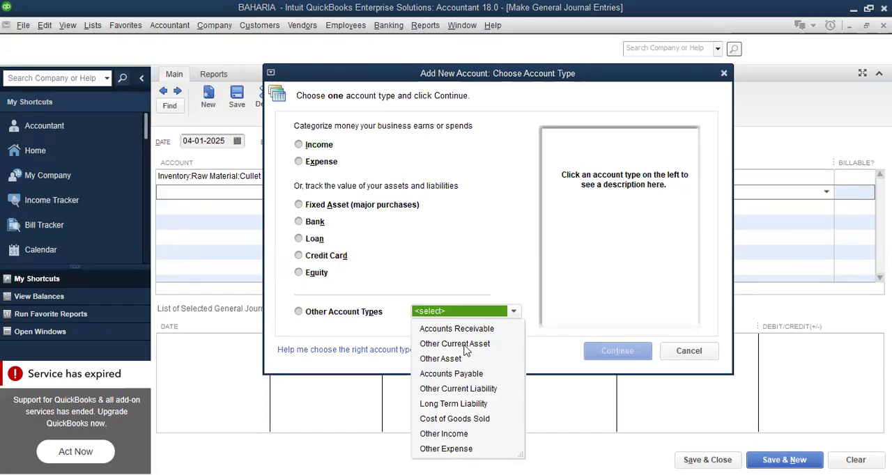
{"action": "left_click", "coordinate": [475, 393]}
{"action": "left_click", "coordinate": [605, 358]}
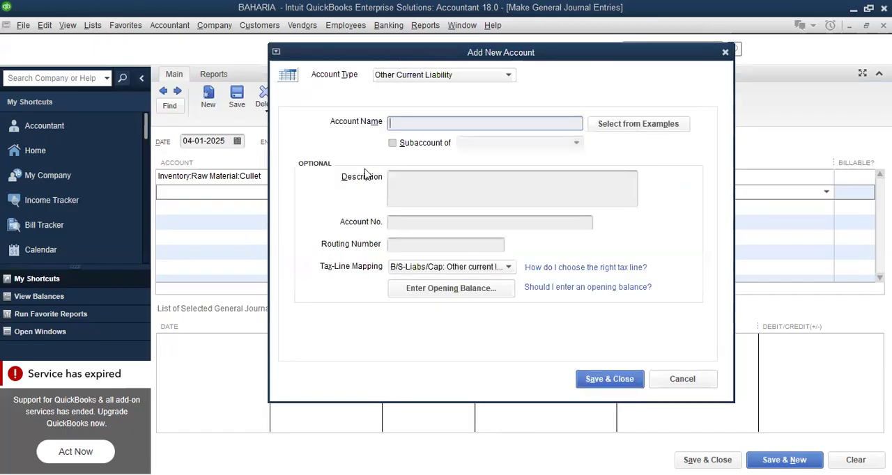
Name the new liability account after the supplier and mark it as a subaccount
{"action": "type", "text": "Gulkhan"}
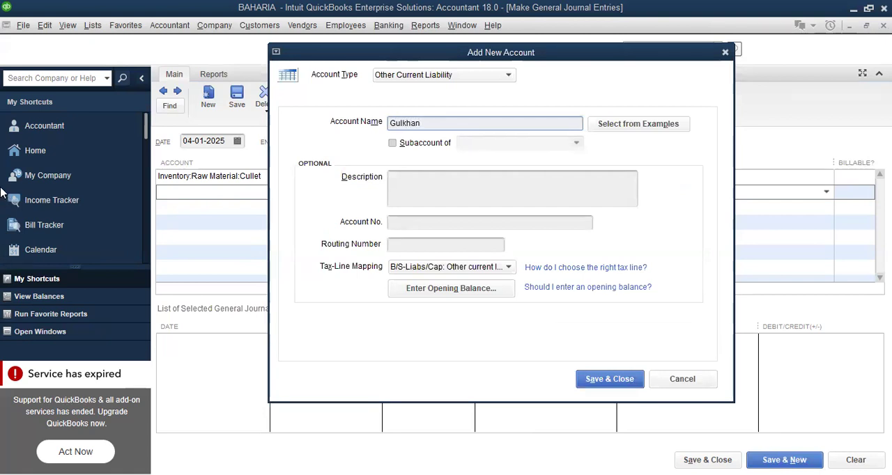
{"action": "left_click", "coordinate": [393, 143]}
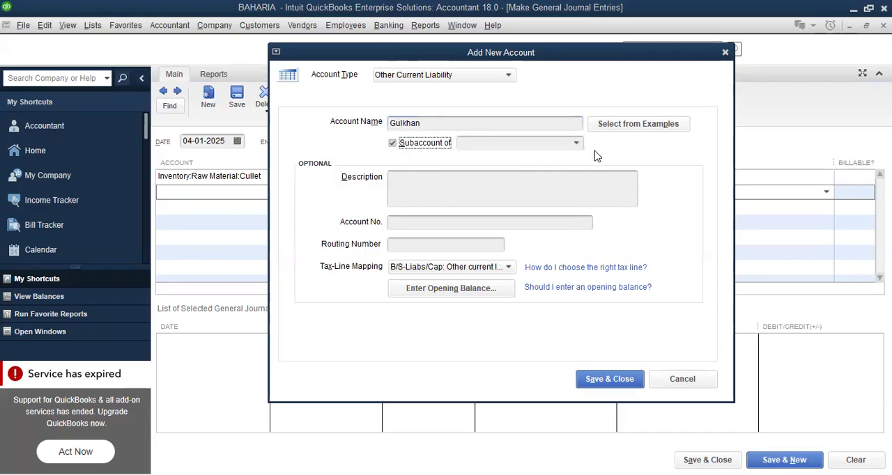
{"action": "left_click", "coordinate": [577, 145]}
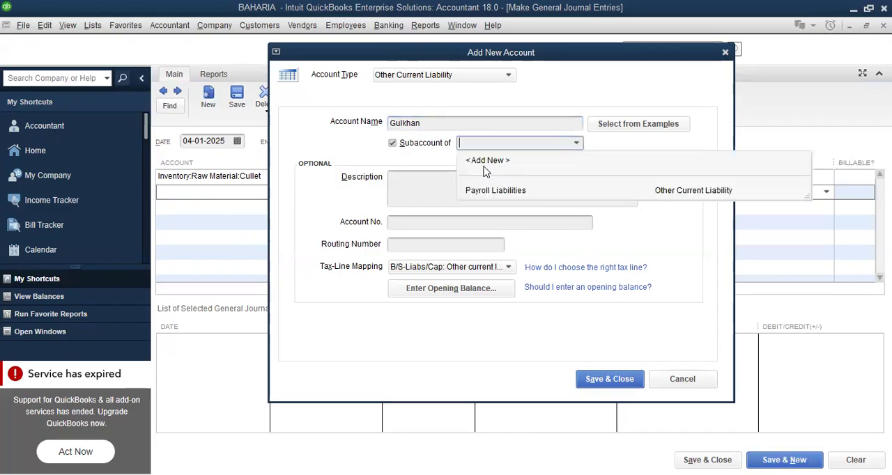
Create Trade Payables as the parent liability account and save it together with the supplier's subaccount
{"action": "left_click", "coordinate": [484, 162]}
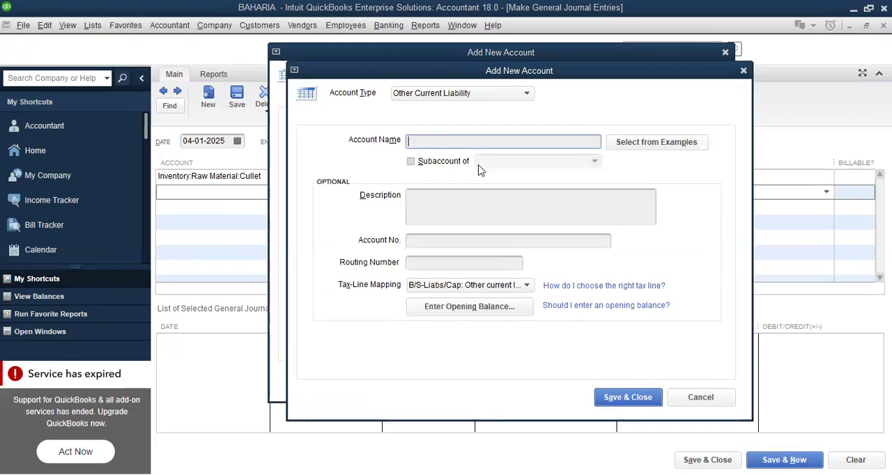
{"action": "type", "text": "Trade Payables"}
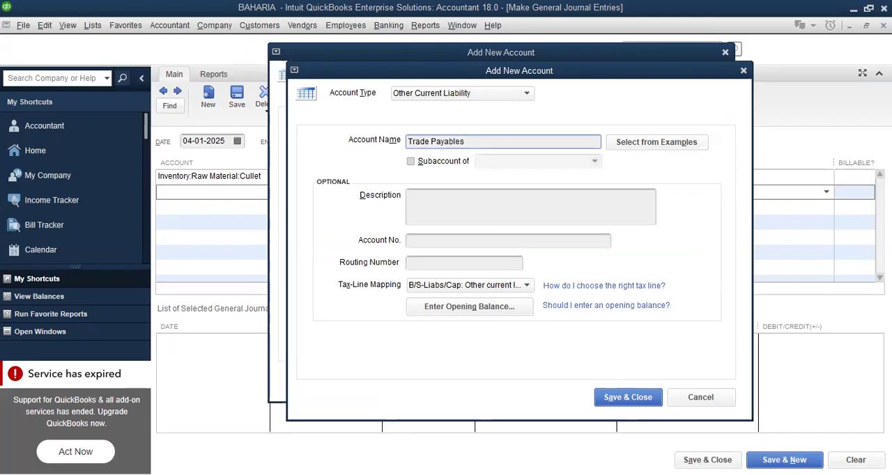
{"action": "left_click", "coordinate": [617, 402]}
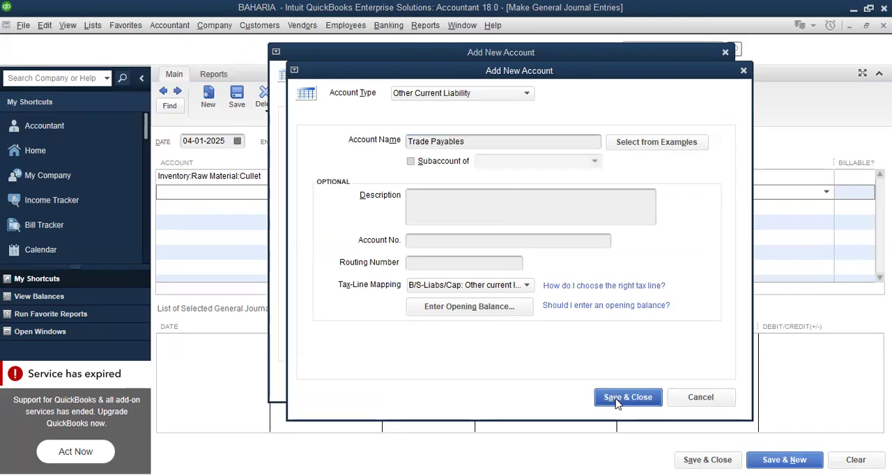
{"action": "left_click", "coordinate": [618, 381]}
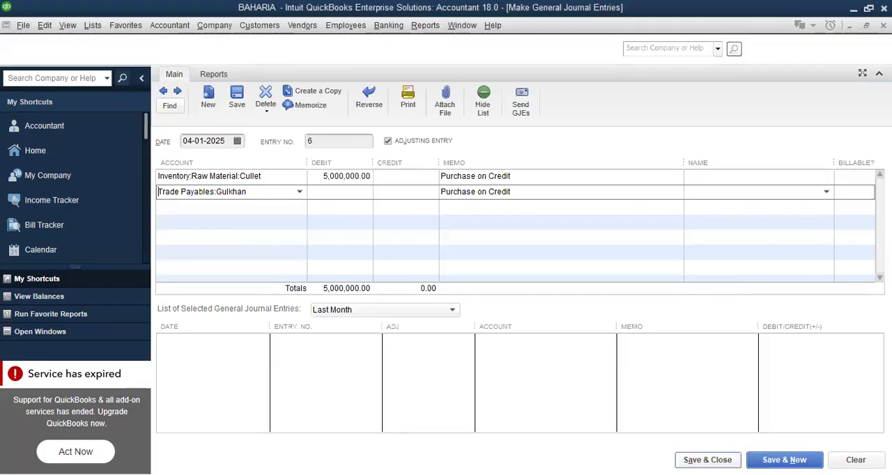
Move the 5,000,000 credit from the blank third line to the supplier's Trade Payables line and save the entry
{"action": "left_click", "coordinate": [784, 460]}
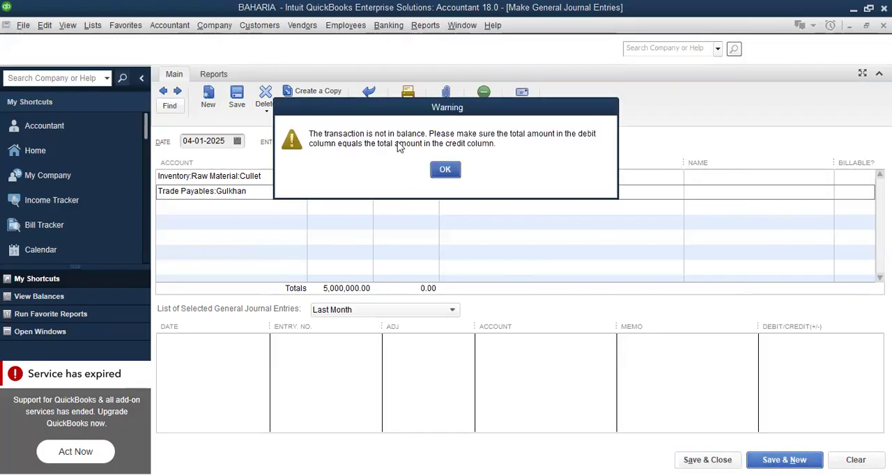
{"action": "key", "text": "Return"}
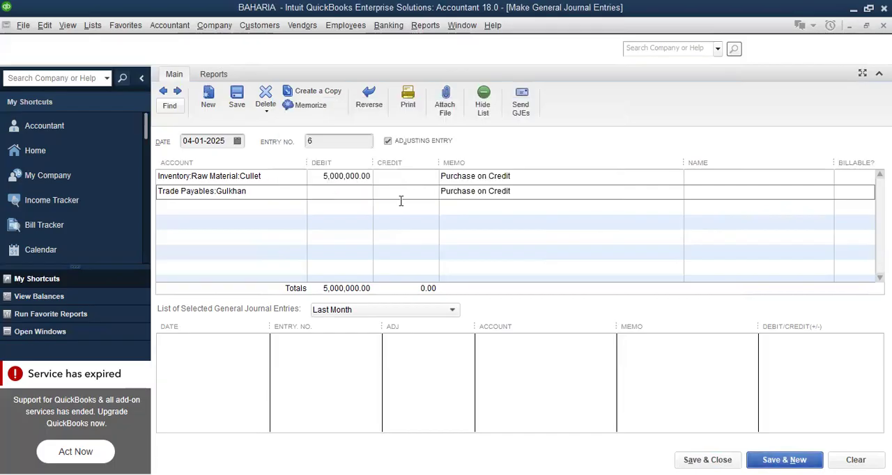
{"action": "left_click_drag", "start_coordinate": [388, 206], "coordinate": [443, 206]}
{"action": "left_click_drag", "start_coordinate": [378, 211], "coordinate": [473, 210]}
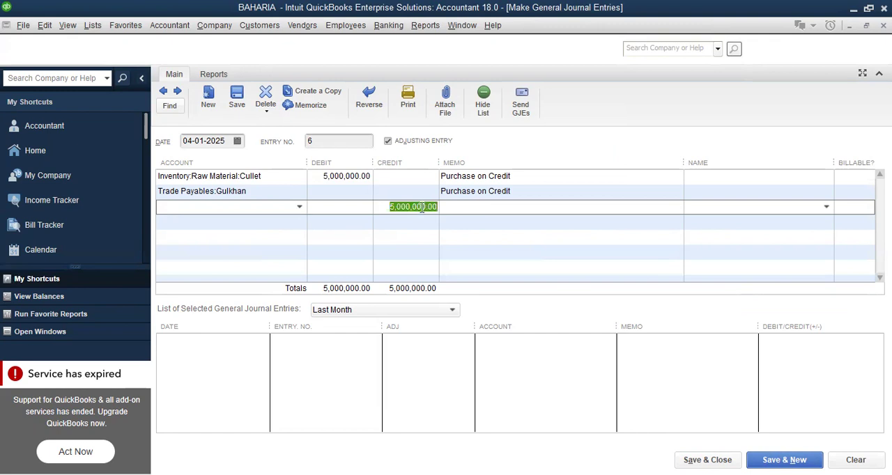
{"action": "right_click", "coordinate": [421, 208]}
{"action": "left_click", "coordinate": [446, 236]}
{"action": "left_click", "coordinate": [396, 191]}
{"action": "right_click", "coordinate": [396, 189]}
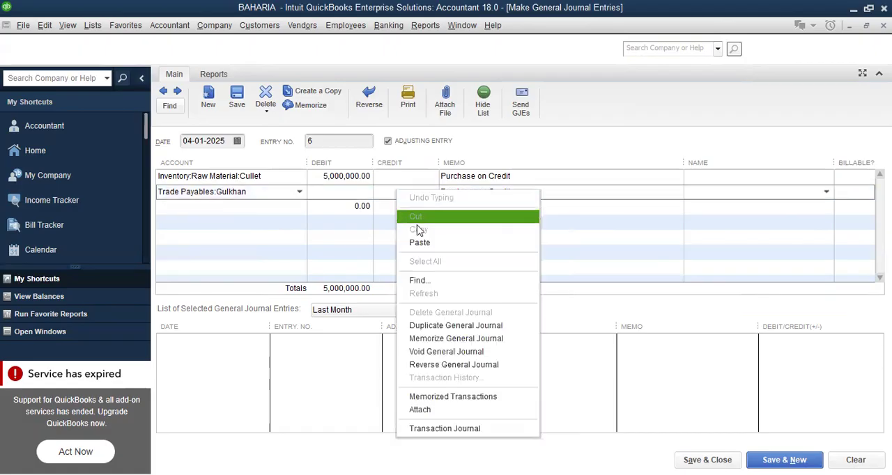
{"action": "left_click", "coordinate": [424, 241]}
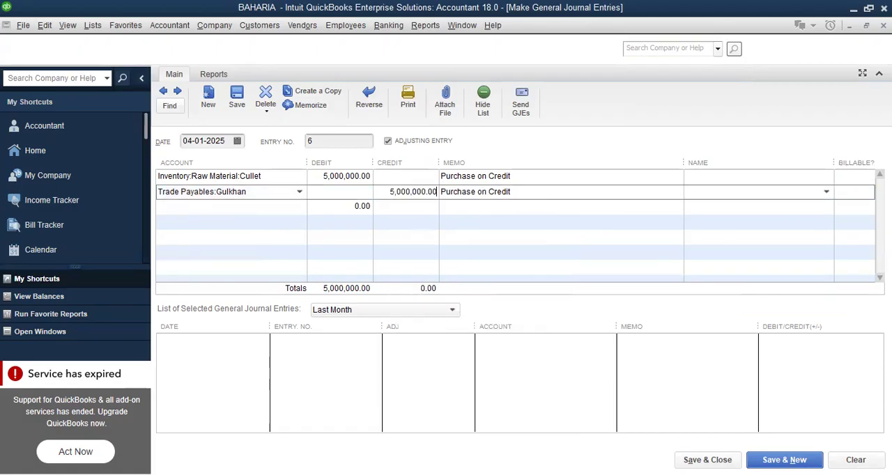
{"action": "left_click", "coordinate": [782, 458]}
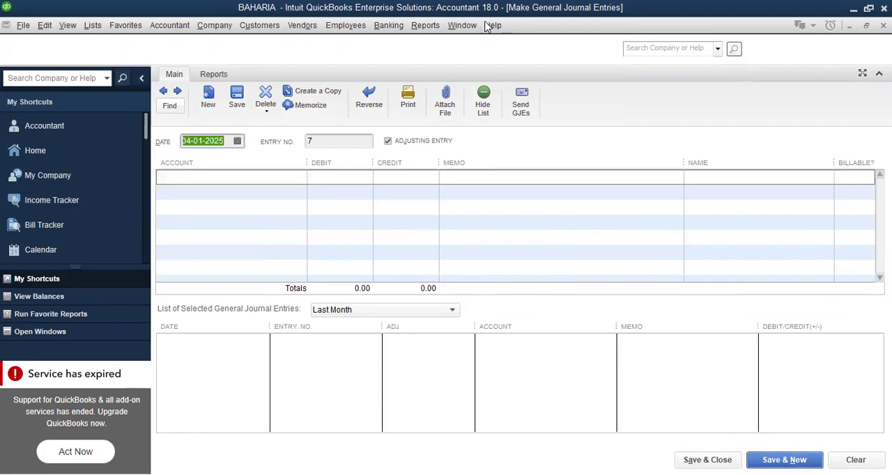
Open the Balance Sheet Standard report and review the raw material and asset balances
{"action": "left_click", "coordinate": [425, 26]}
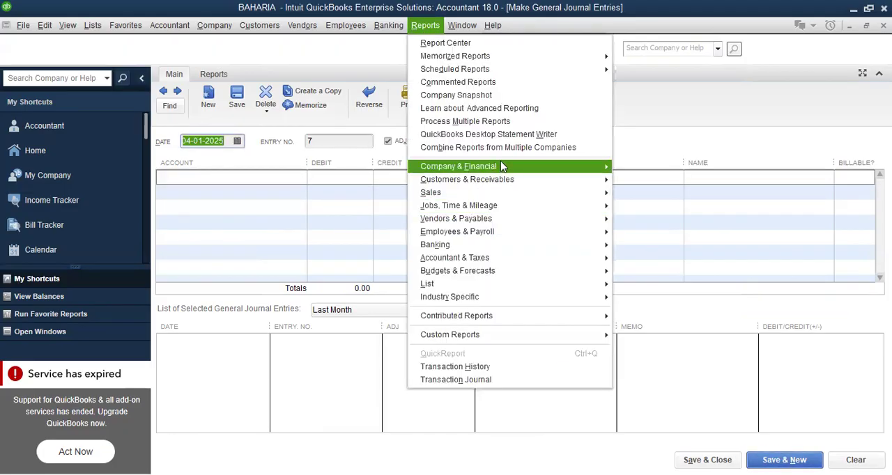
{"action": "left_click", "coordinate": [506, 167]}
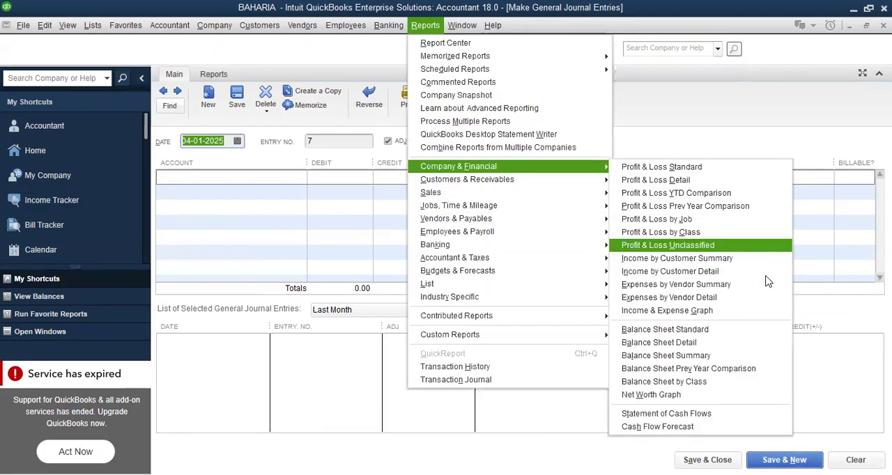
{"action": "left_click", "coordinate": [740, 336]}
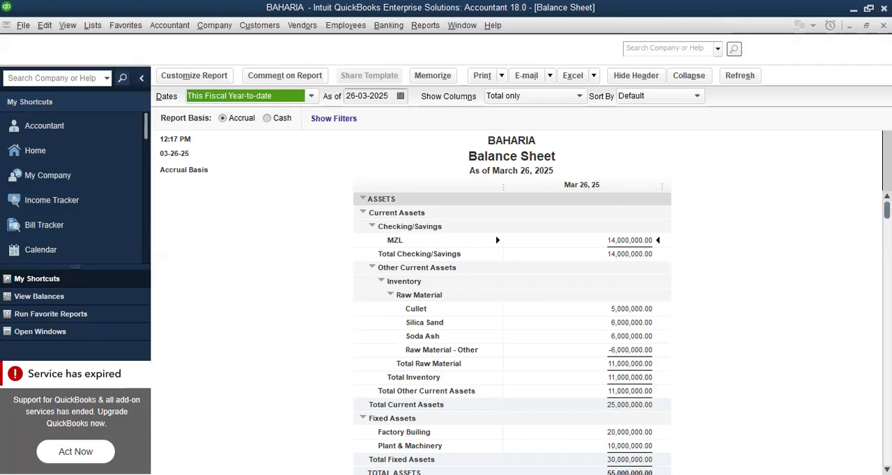
{"action": "scroll", "coordinate": [639, 296], "scroll_direction": "down", "scroll_amount": 2}
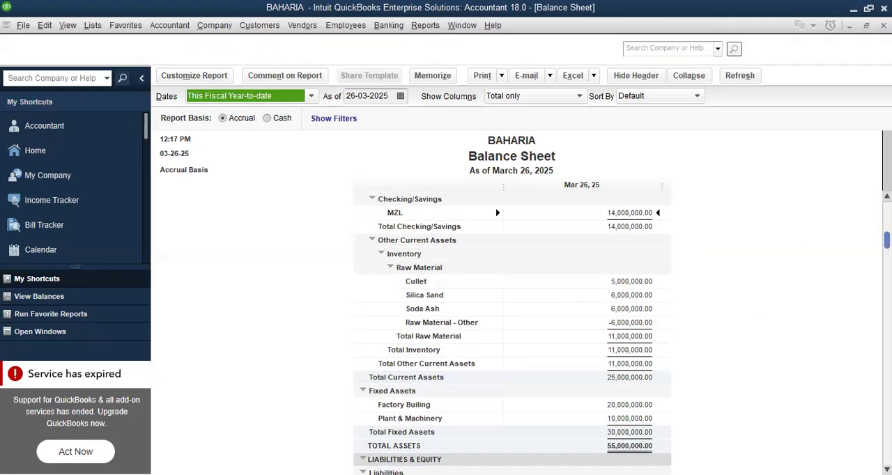
Open the Soda Ash purchase entry from the Raw Material - Other balance, change its credit account to MZL, and save it
{"action": "left_click", "coordinate": [632, 322]}
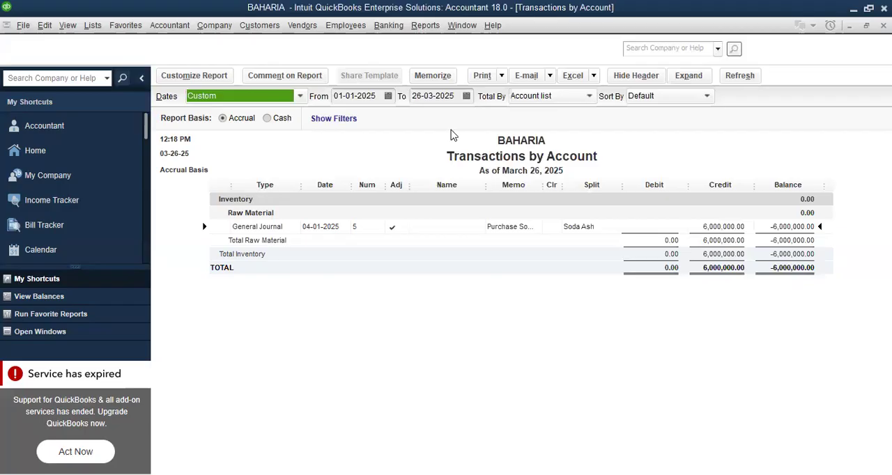
{"action": "double_click", "coordinate": [718, 230]}
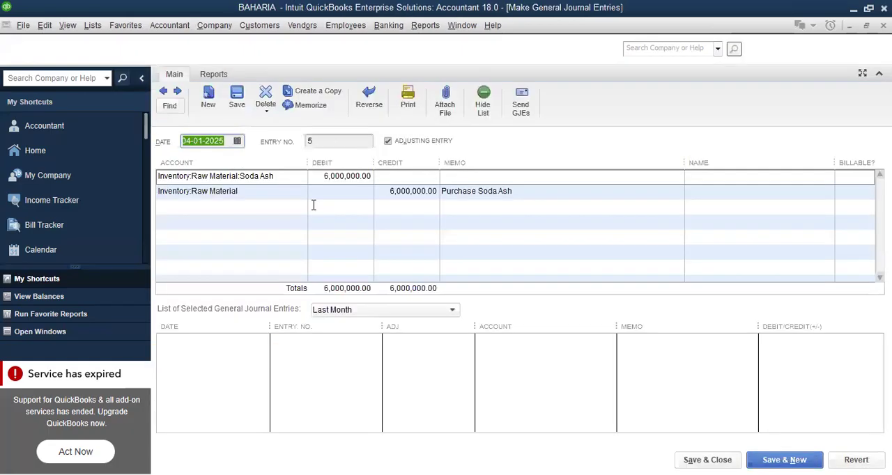
{"action": "left_click", "coordinate": [260, 190]}
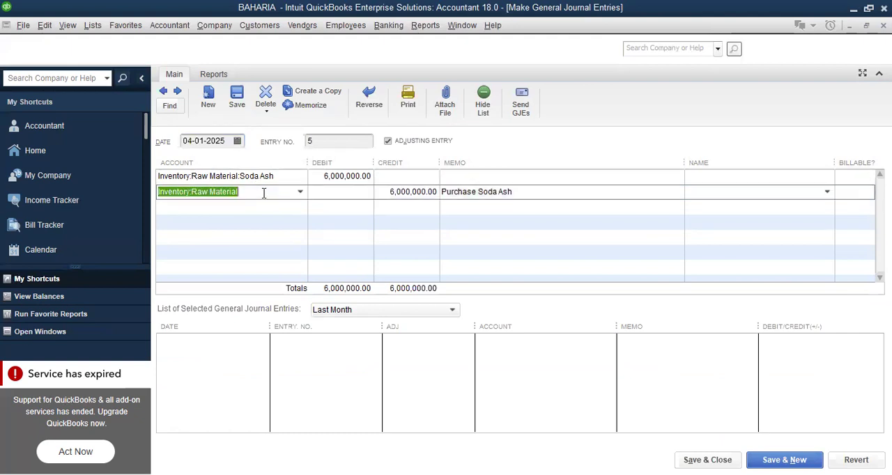
{"action": "left_click", "coordinate": [302, 193]}
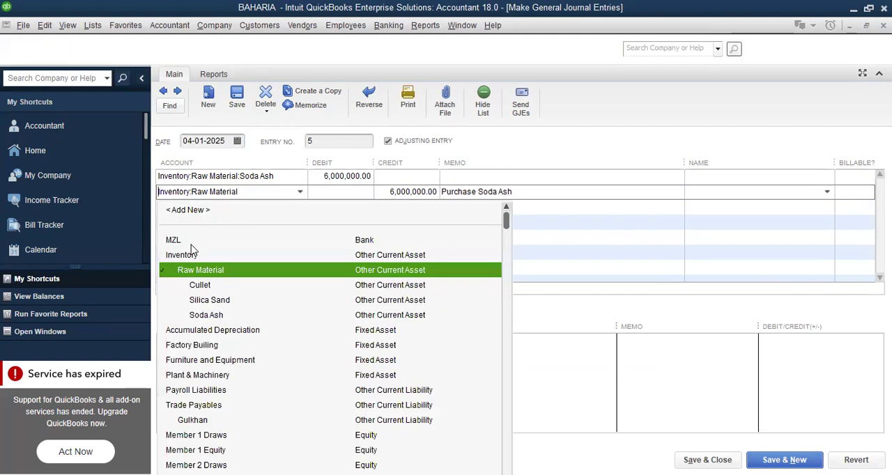
{"action": "left_click", "coordinate": [251, 243]}
{"action": "left_click", "coordinate": [784, 460]}
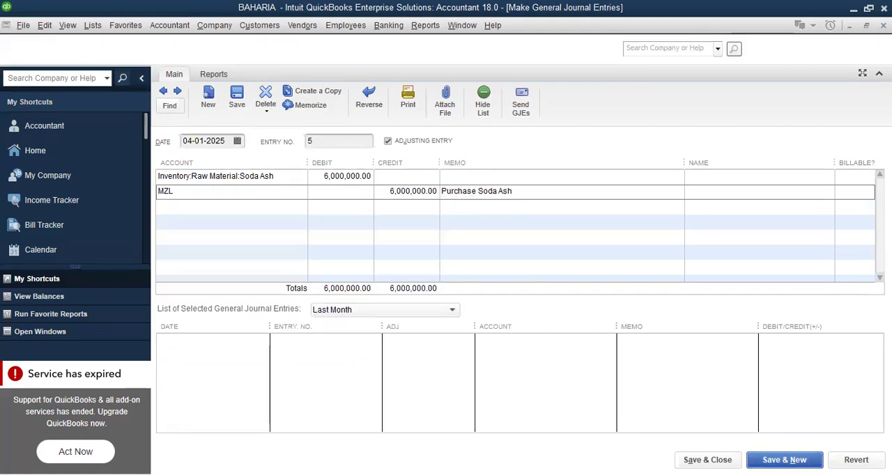
{"action": "left_click", "coordinate": [384, 160]}
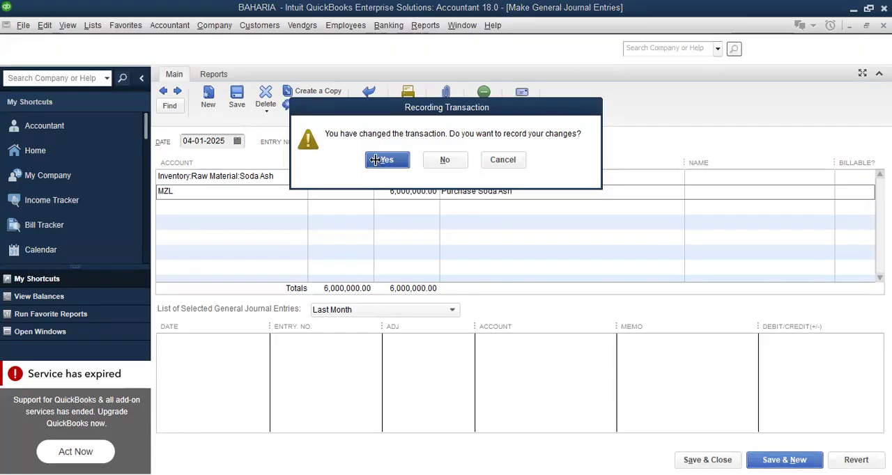
Reopen the Balance Sheet Standard report, review the asset, liability and equity balances, and close the report
{"action": "left_click", "coordinate": [425, 26]}
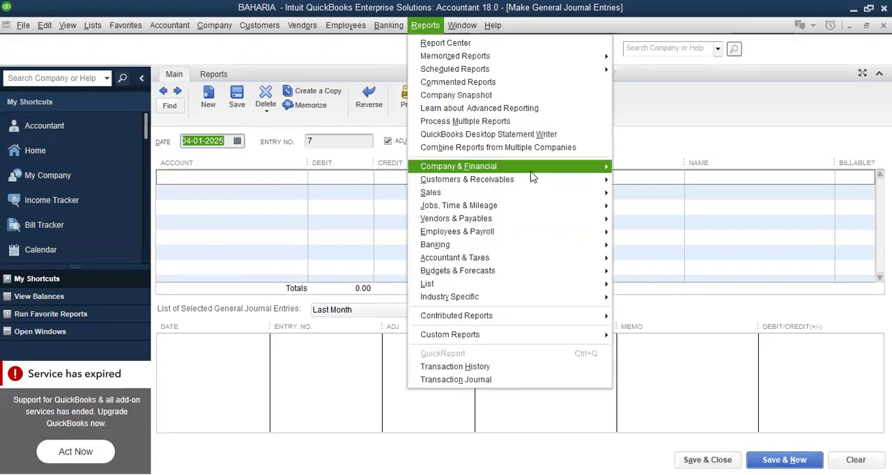
{"action": "mouse_move", "coordinate": [530, 171]}
{"action": "left_click", "coordinate": [716, 329]}
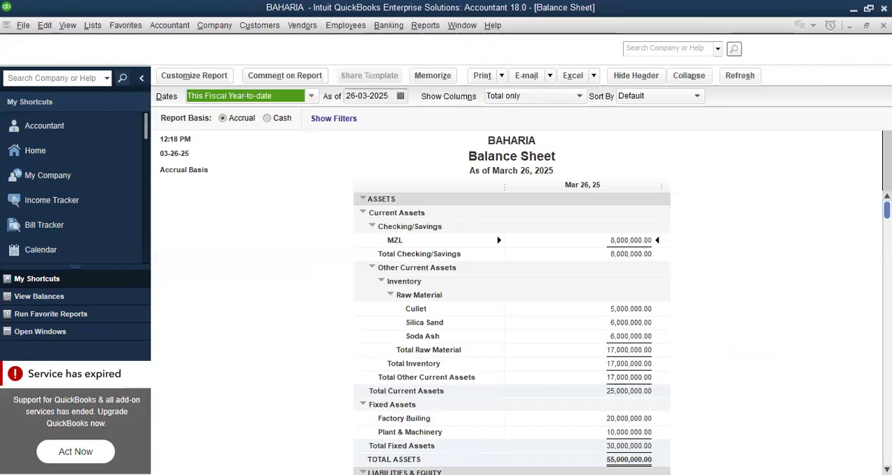
{"action": "scroll", "coordinate": [511, 335], "scroll_direction": "down", "scroll_amount": 3}
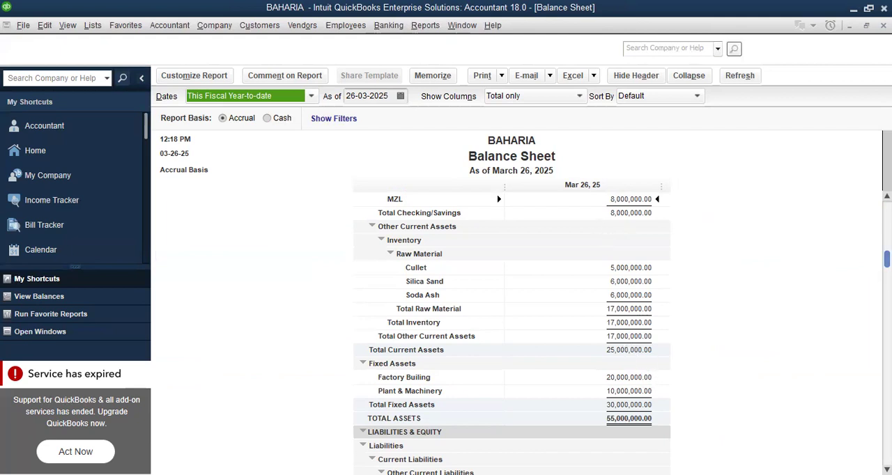
{"action": "mouse_move", "coordinate": [888, 256]}
{"action": "left_mouse_down"}
{"action": "mouse_move", "coordinate": [887, 241]}
{"action": "mouse_move", "coordinate": [887, 261]}
{"action": "left_mouse_up"}
{"action": "scroll", "coordinate": [511, 334], "scroll_direction": "up", "scroll_amount": 1}
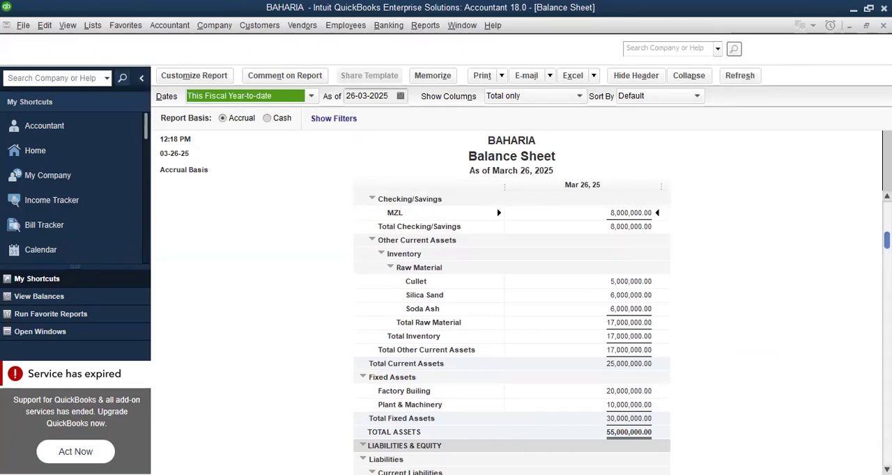
{"action": "scroll", "coordinate": [511, 335], "scroll_direction": "up", "scroll_amount": 1}
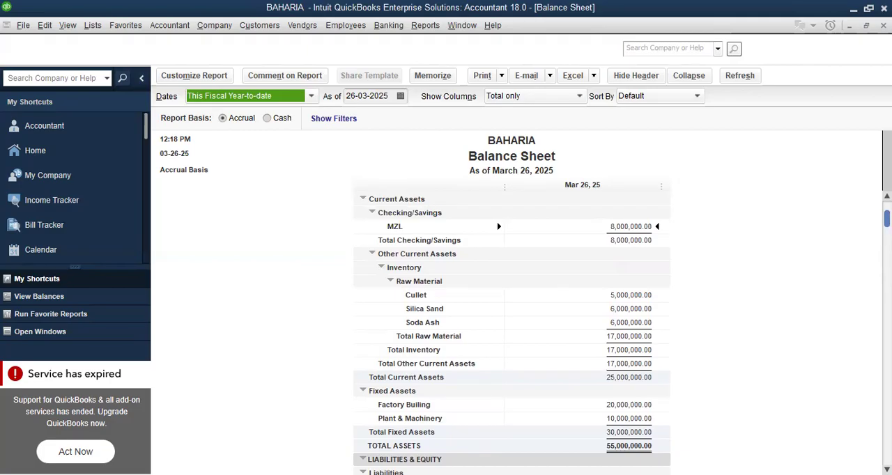
{"action": "scroll", "coordinate": [512, 334], "scroll_direction": "up", "scroll_amount": 1}
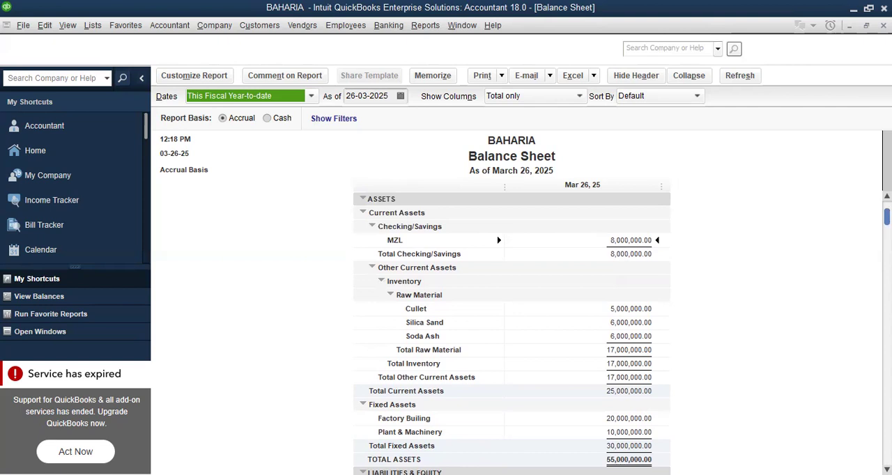
{"action": "scroll", "coordinate": [511, 335], "scroll_direction": "down", "scroll_amount": 4}
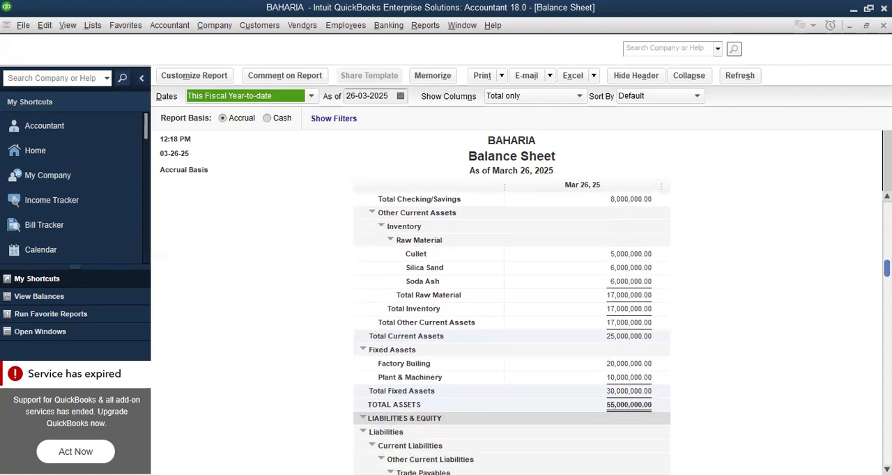
{"action": "scroll", "coordinate": [512, 335], "scroll_direction": "up", "scroll_amount": 1}
{"action": "scroll", "coordinate": [511, 334], "scroll_direction": "down", "scroll_amount": 5}
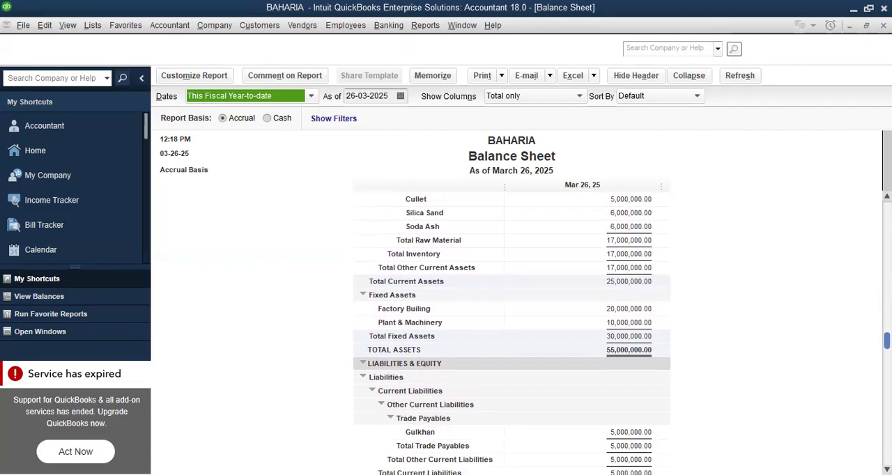
{"action": "scroll", "coordinate": [512, 335], "scroll_direction": "down", "scroll_amount": 1}
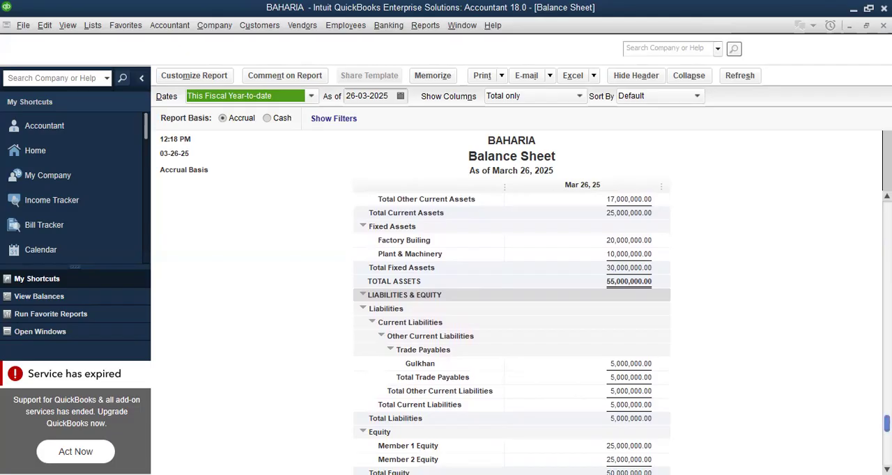
{"action": "scroll", "coordinate": [887, 422], "scroll_direction": "down", "scroll_amount": 1}
{"action": "scroll", "coordinate": [512, 328], "scroll_direction": "up", "scroll_amount": 5}
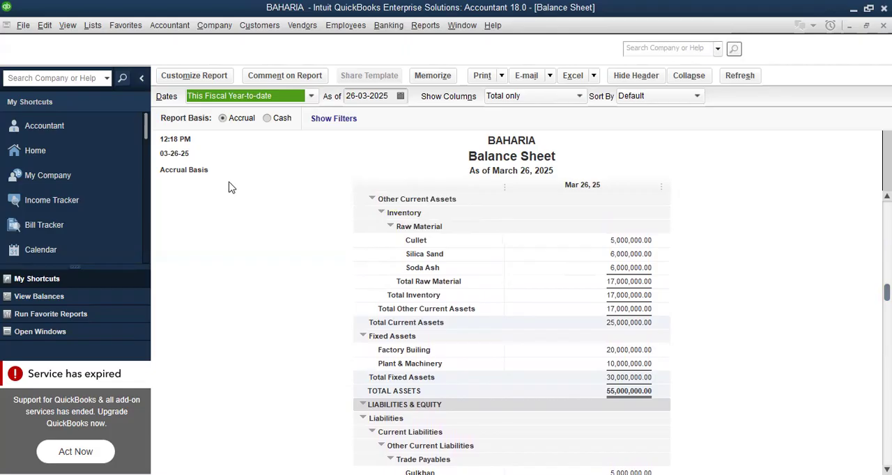
{"action": "key", "text": "Escape"}
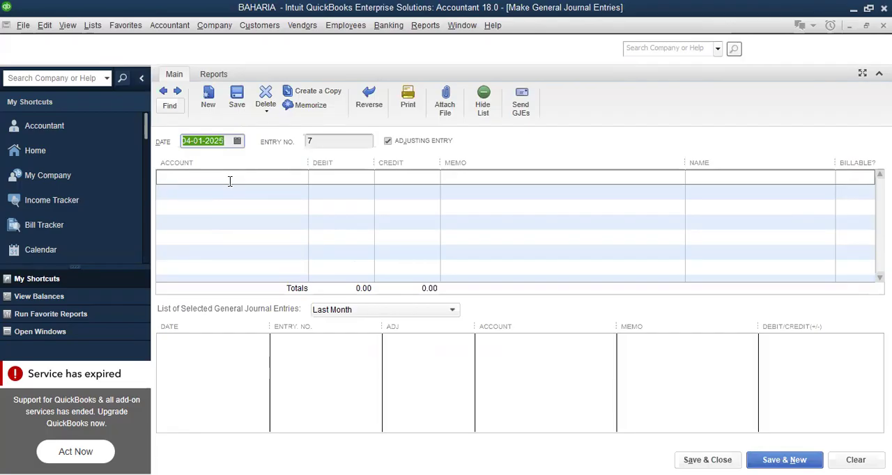
Start a new Other Current Asset account named Raw Material WIP for the first line of the blank journal entry
{"action": "left_click", "coordinate": [272, 177]}
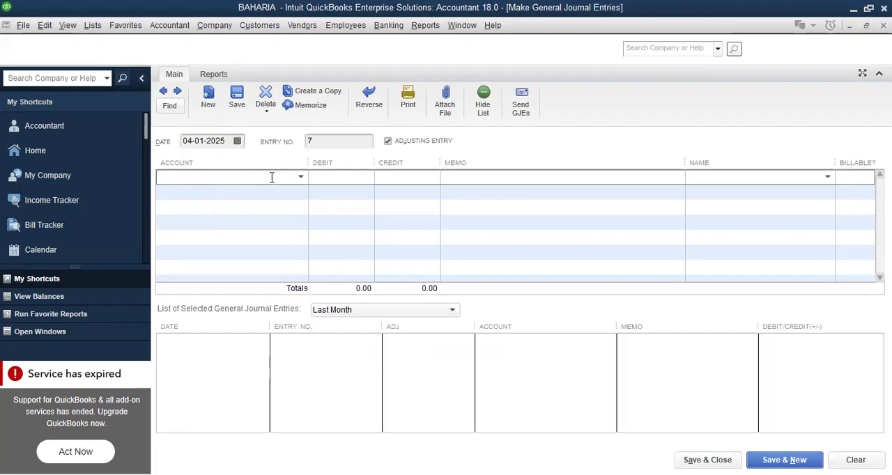
{"action": "left_click", "coordinate": [301, 177]}
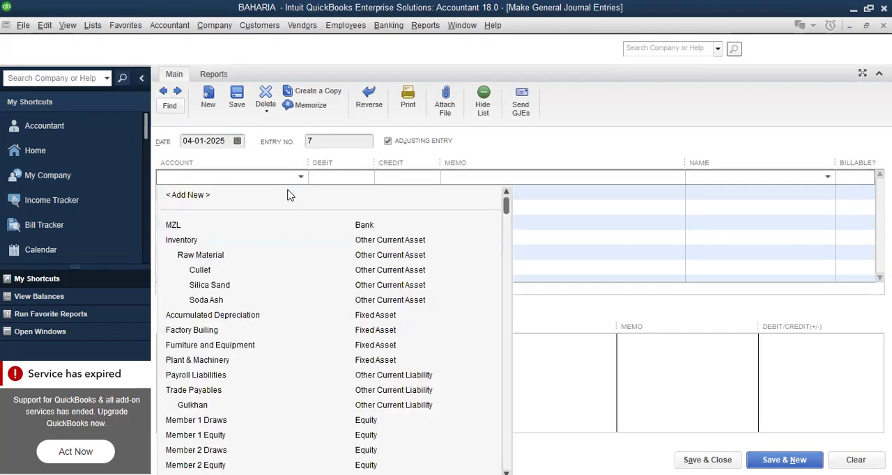
{"action": "left_click", "coordinate": [190, 198]}
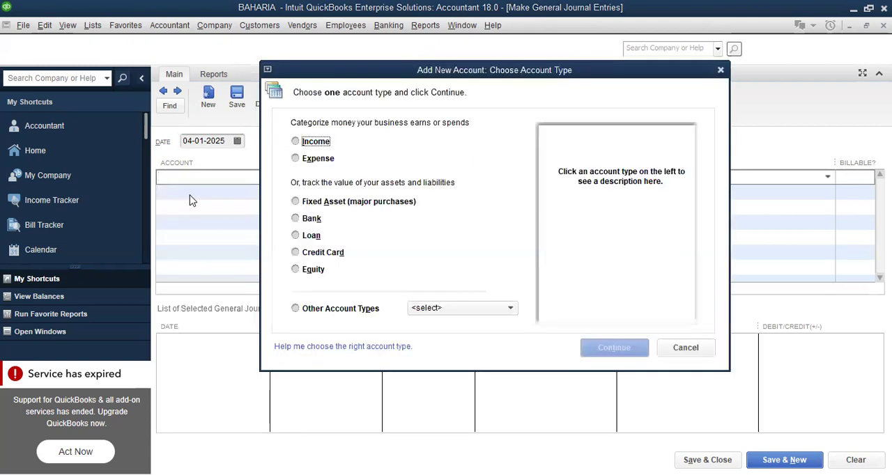
{"action": "left_click", "coordinate": [511, 309]}
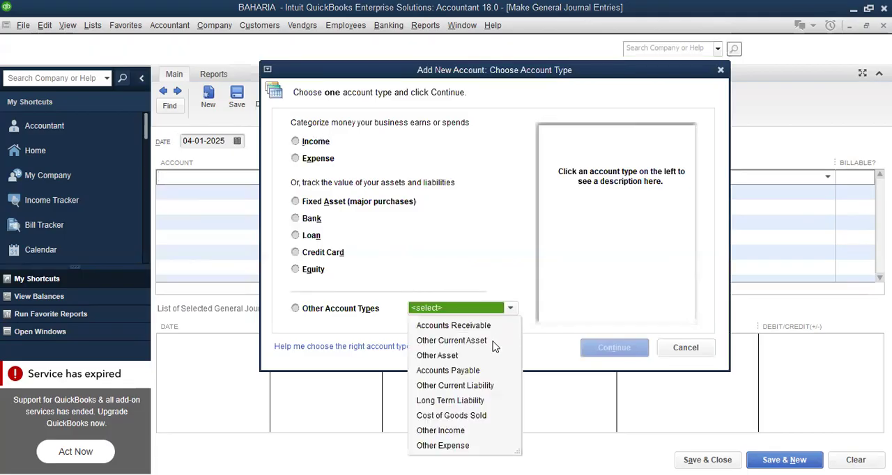
{"action": "left_click", "coordinate": [482, 341]}
{"action": "left_click", "coordinate": [604, 350]}
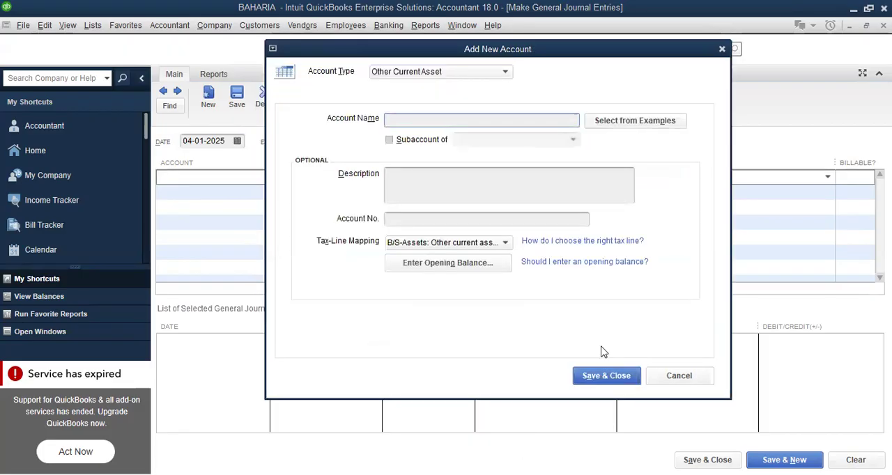
{"action": "type", "text": "Raw Material WIP"}
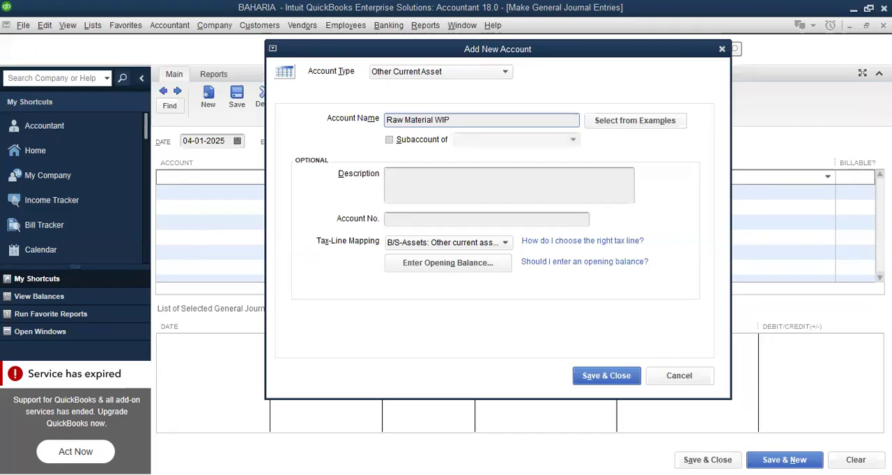
Make Raw Material WIP a subaccount of a new WIP account placed under Inventory, and save both accounts
{"action": "left_click", "coordinate": [389, 140]}
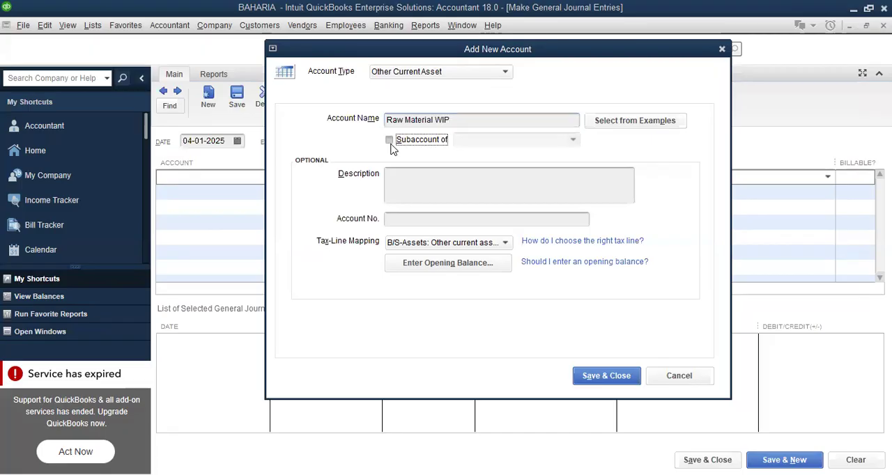
{"action": "left_click", "coordinate": [574, 141]}
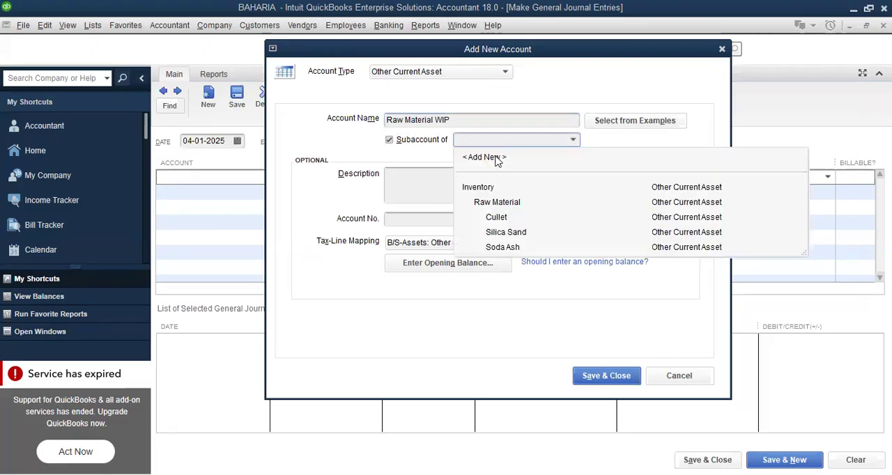
{"action": "left_click", "coordinate": [491, 188]}
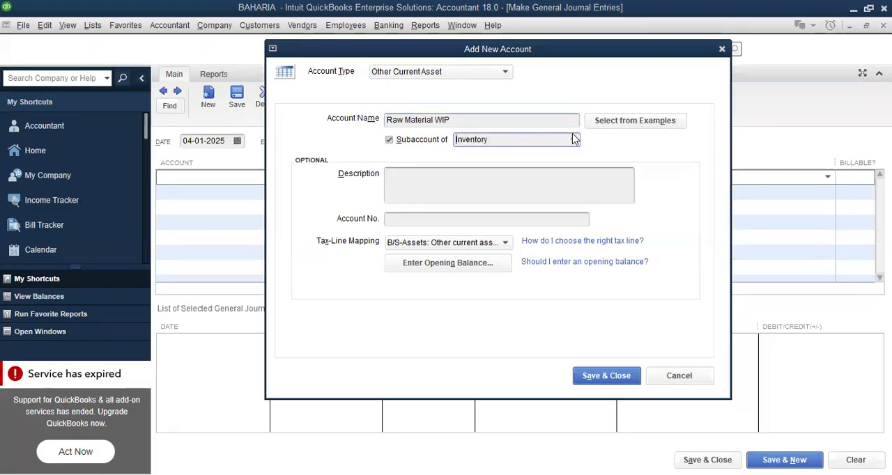
{"action": "left_click", "coordinate": [575, 139]}
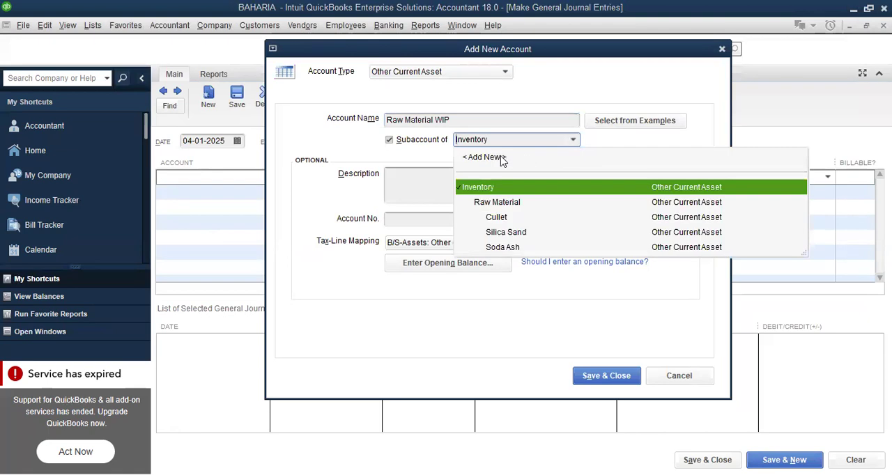
{"action": "left_click", "coordinate": [486, 157]}
{"action": "type", "text": "W"}
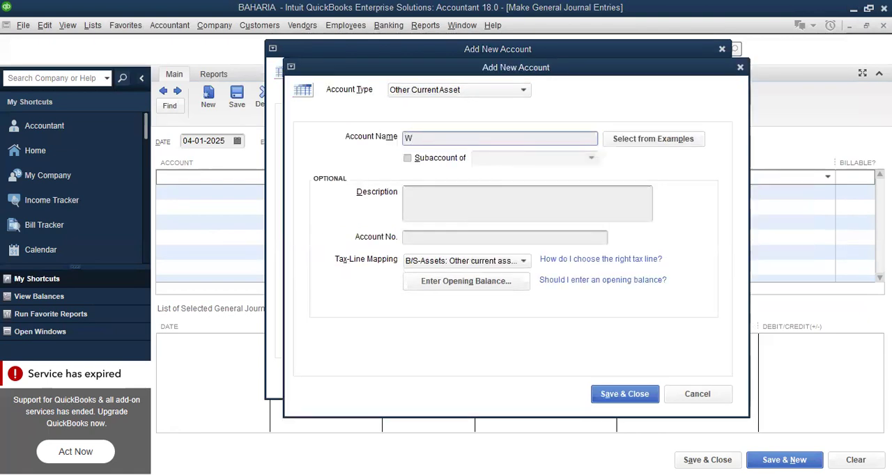
{"action": "type", "text": "lP"}
{"action": "left_click", "coordinate": [408, 159]}
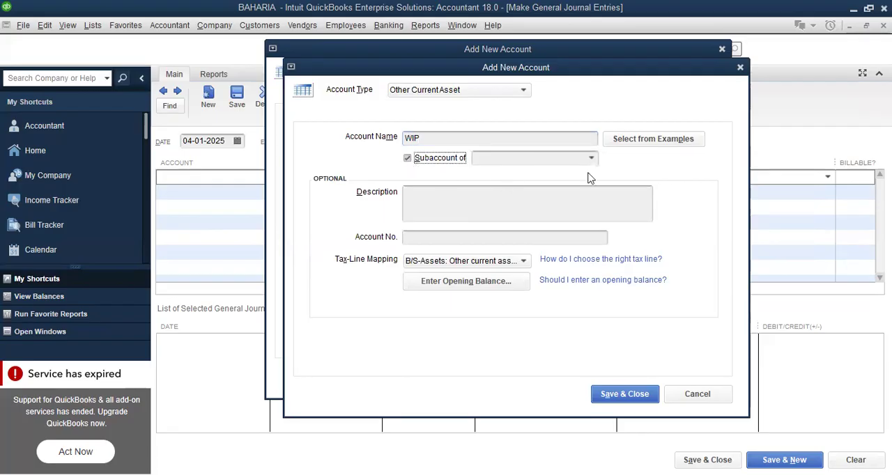
{"action": "left_click", "coordinate": [591, 158]}
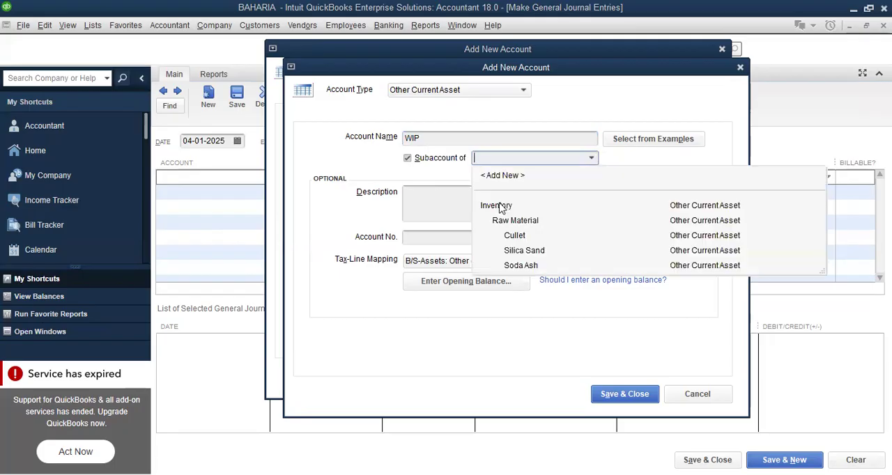
{"action": "left_click", "coordinate": [498, 206]}
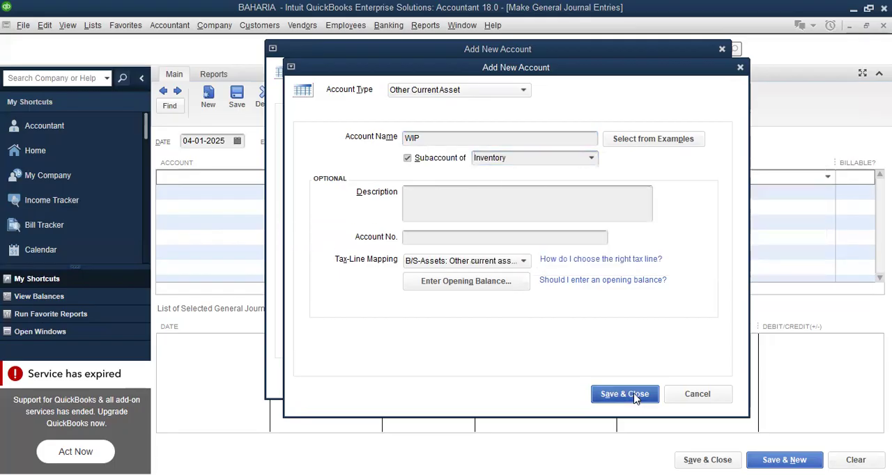
{"action": "left_click", "coordinate": [632, 395]}
{"action": "left_click", "coordinate": [616, 380]}
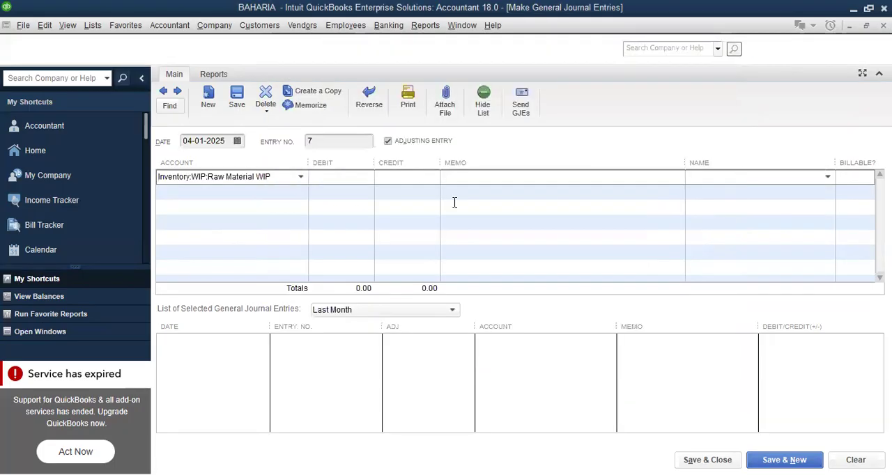
Credit Silica Sand on the second line of the journal entry with 6,000,000 multiplied by .8
{"action": "left_click", "coordinate": [292, 190]}
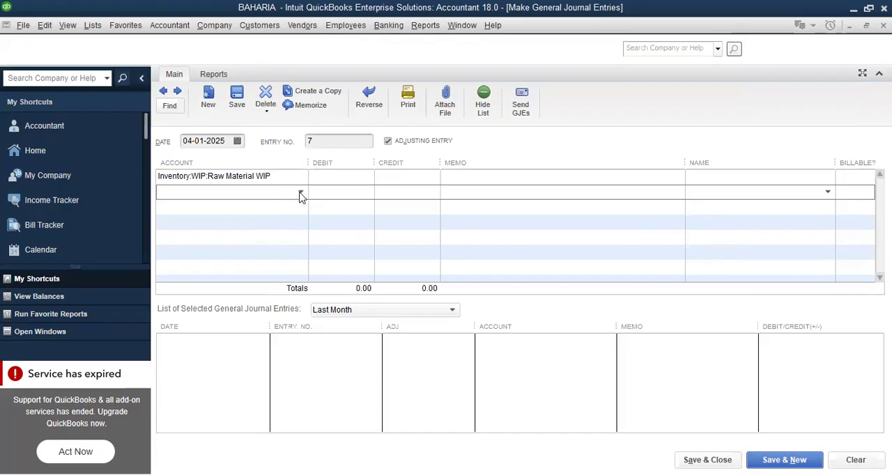
{"action": "left_click", "coordinate": [301, 192]}
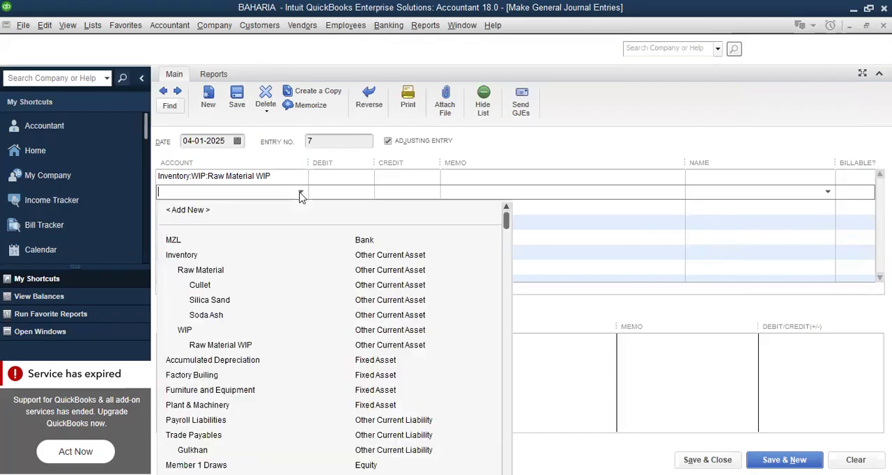
{"action": "left_click", "coordinate": [212, 304]}
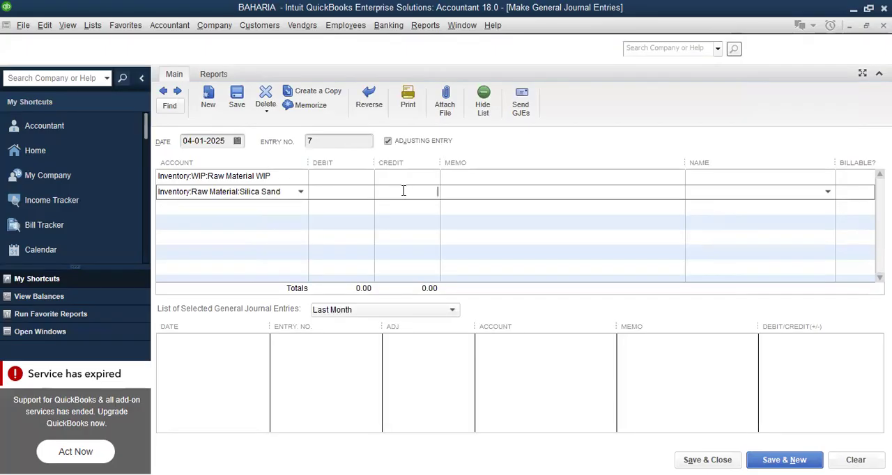
{"action": "type", "text": "6000"}
{"action": "type", "text": "000"}
{"action": "type", "text": "*.8"}
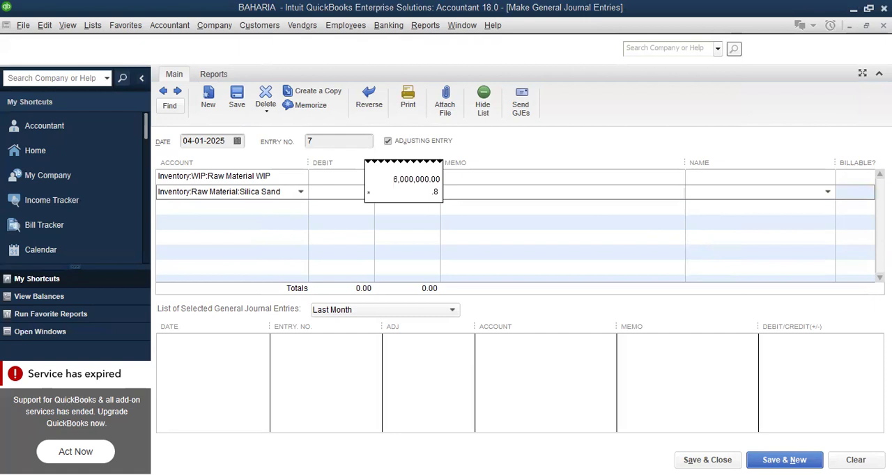
{"action": "key", "text": "Return"}
Add a third line for the Soda Ash account with a credit of 4,800,000
{"action": "left_click", "coordinate": [273, 206]}
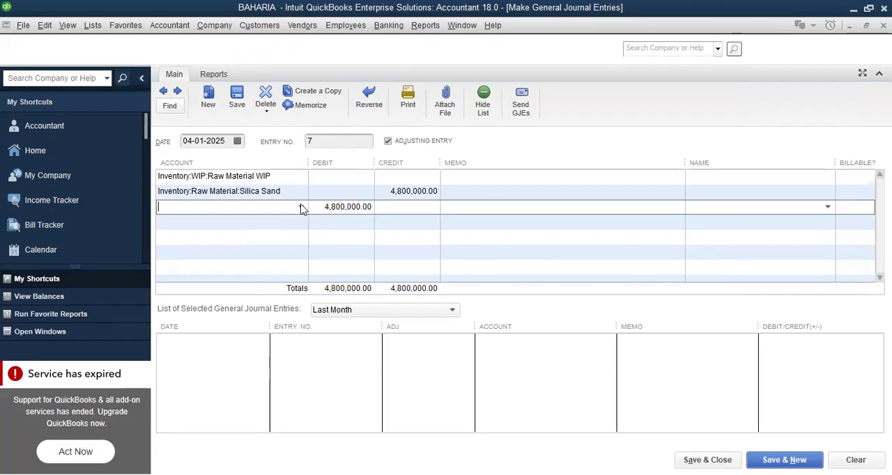
{"action": "left_click", "coordinate": [301, 206]}
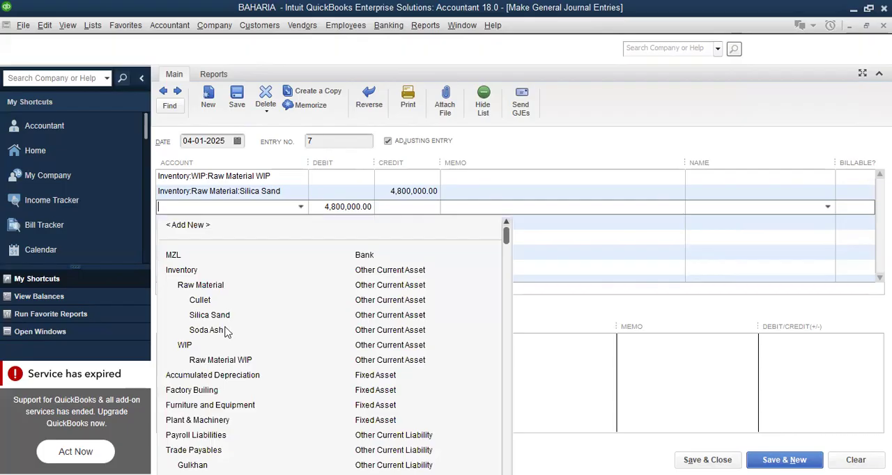
{"action": "left_click", "coordinate": [398, 209]}
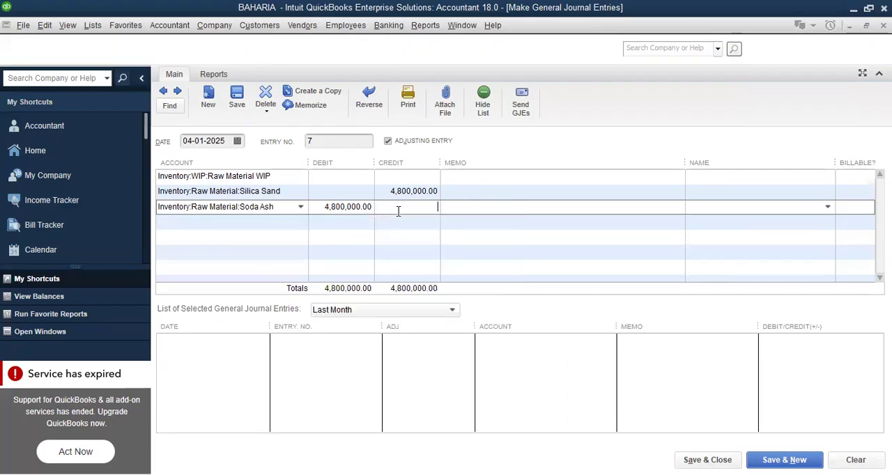
{"action": "type", "text": "48,000,"}
{"action": "type", "text": "000000"}
{"action": "key", "text": "Return"}
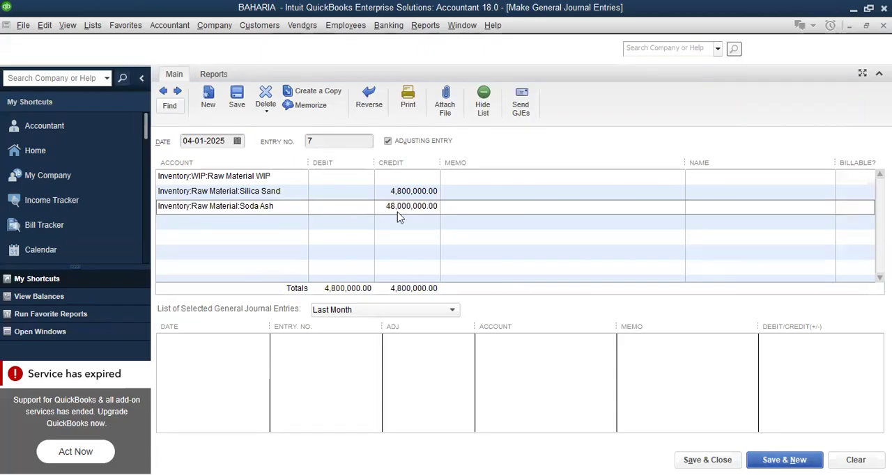
{"action": "left_click", "coordinate": [445, 170]}
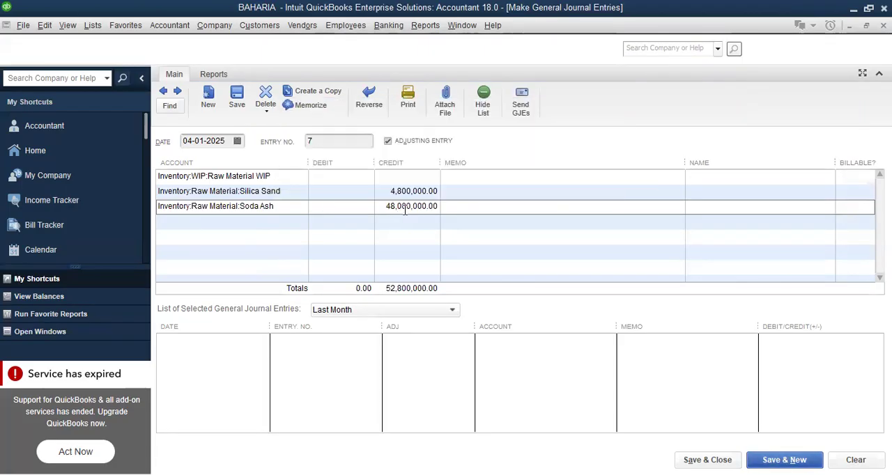
{"action": "left_click", "coordinate": [402, 206]}
{"action": "left_click", "coordinate": [402, 206]}
{"action": "key", "text": "BackSpace"}
{"action": "key", "text": "BackSpace"}
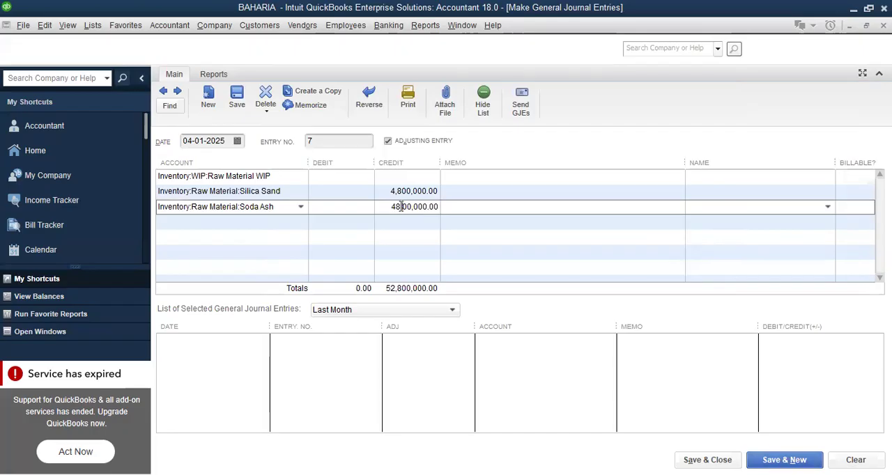
Add a fourth line for the Cullet account with a credit of 4,000,000
{"action": "left_click", "coordinate": [275, 223]}
{"action": "left_click", "coordinate": [301, 222]}
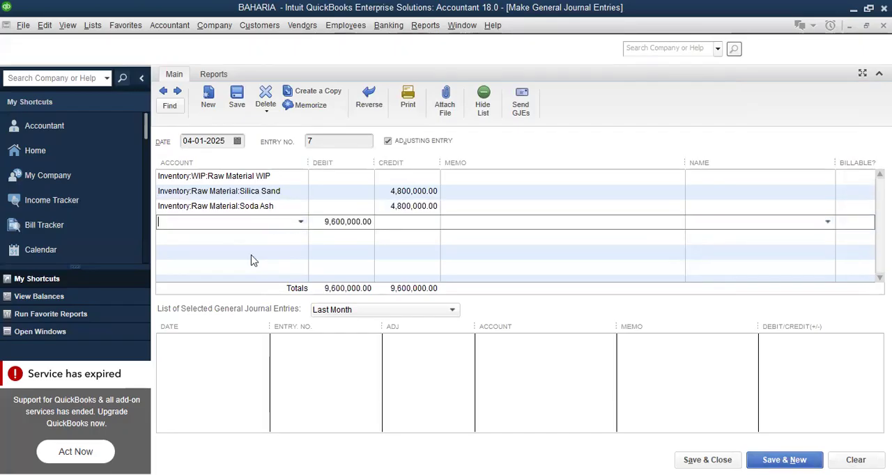
{"action": "left_click", "coordinate": [412, 223]}
{"action": "type", "text": "400"}
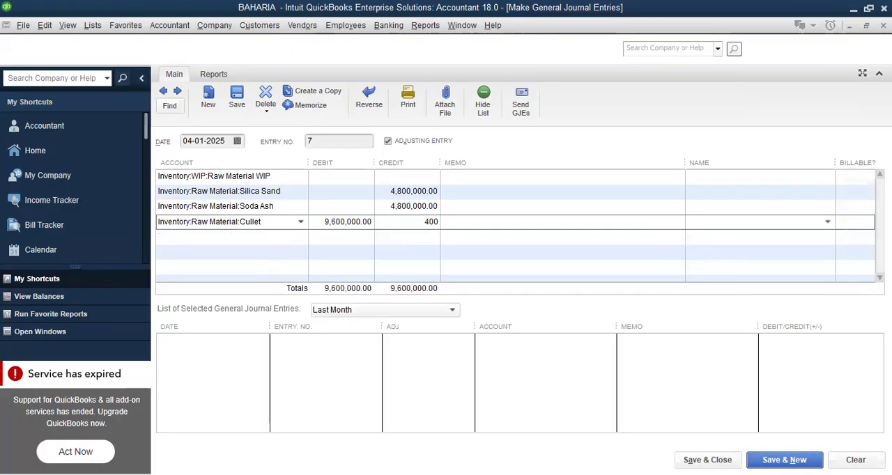
{"action": "type", "text": "0000"}
Debit the Raw Material WIP line with 13,600,000
{"action": "left_click", "coordinate": [328, 178]}
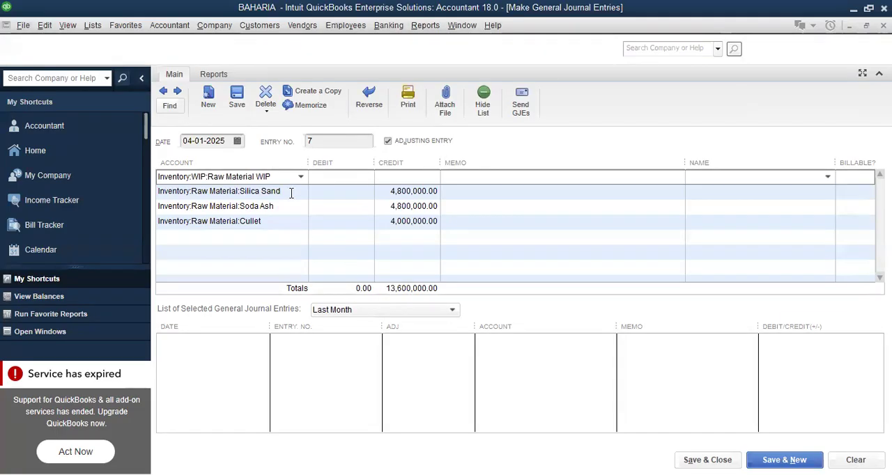
{"action": "type", "text": "1"}
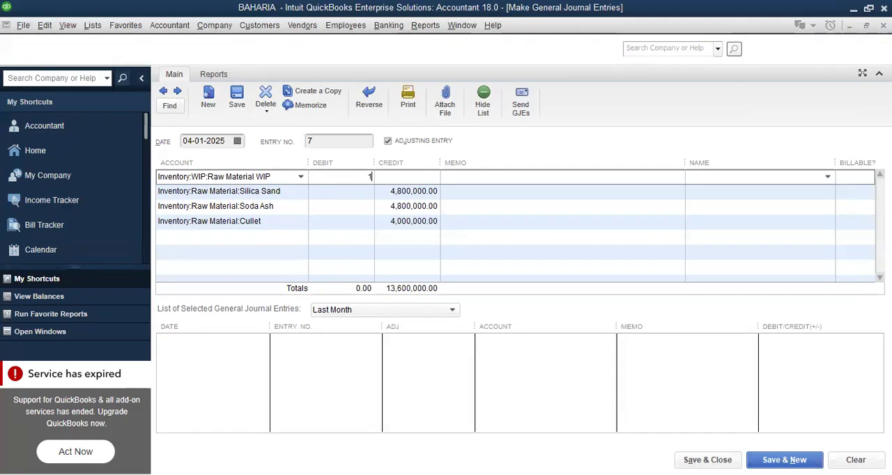
{"action": "type", "text": "3600000"}
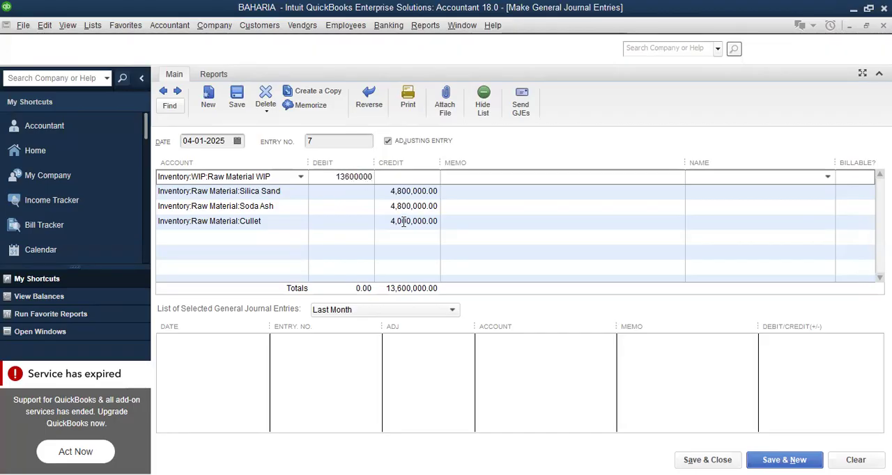
Enter the memo "Transfer Raw Material to Inv" on the Cullet line, save the entry and start a new one
{"action": "left_click", "coordinate": [460, 221]}
{"action": "type", "text": "Transfer Raw Material to Inv"}
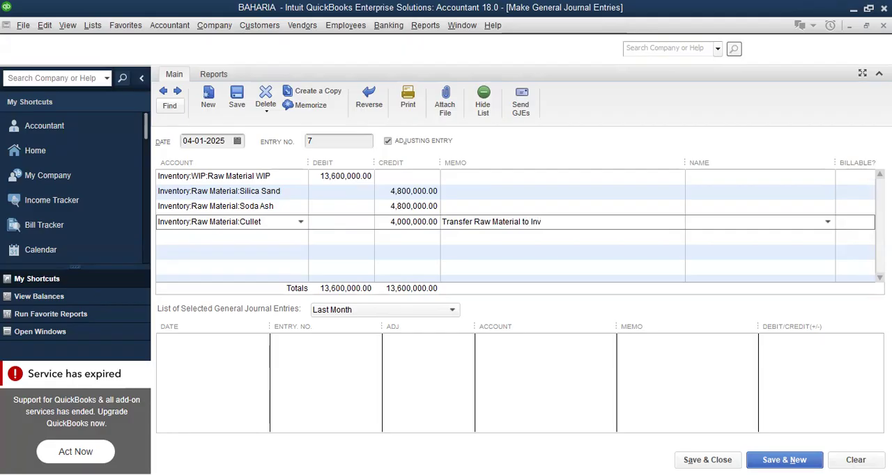
{"action": "left_click", "coordinate": [784, 460]}
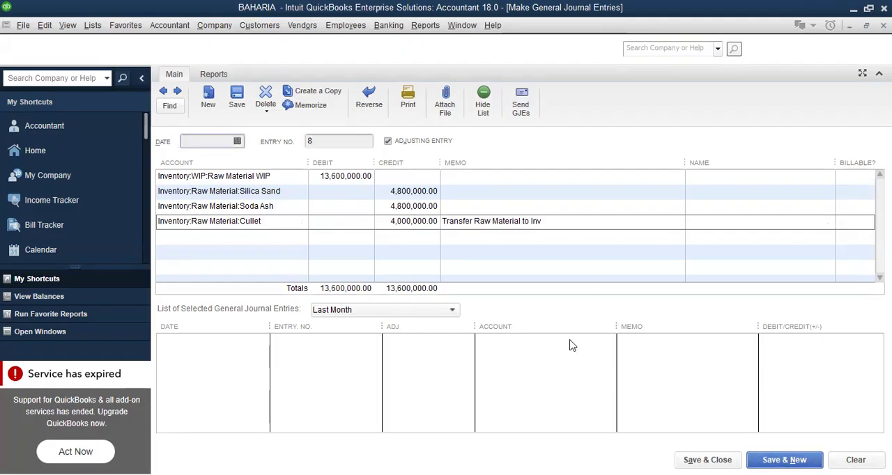
Open the Balance Sheet Standard report and review the raw material, WIP and fixed asset balances
{"action": "left_click", "coordinate": [422, 26]}
{"action": "mouse_move", "coordinate": [499, 168]}
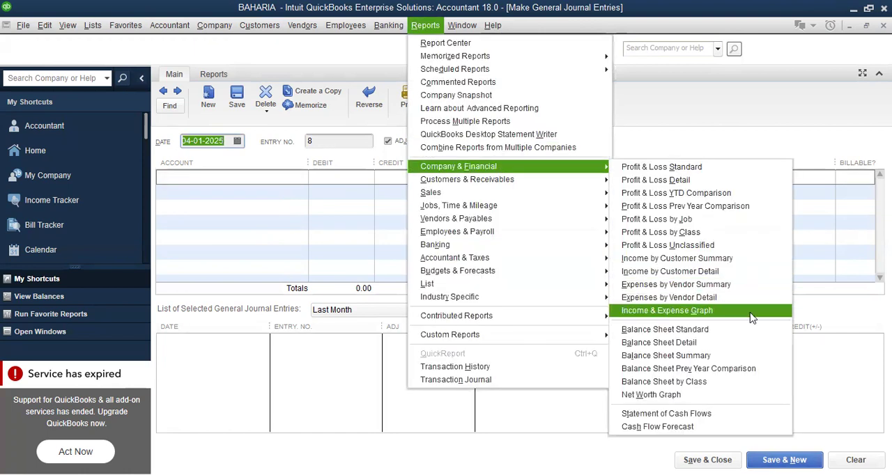
{"action": "left_click", "coordinate": [745, 330]}
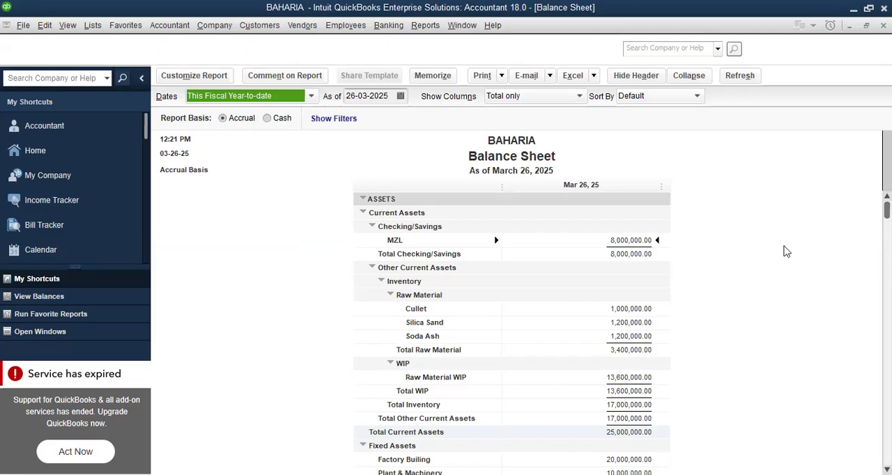
{"action": "scroll", "coordinate": [512, 334], "scroll_direction": "down", "scroll_amount": 2}
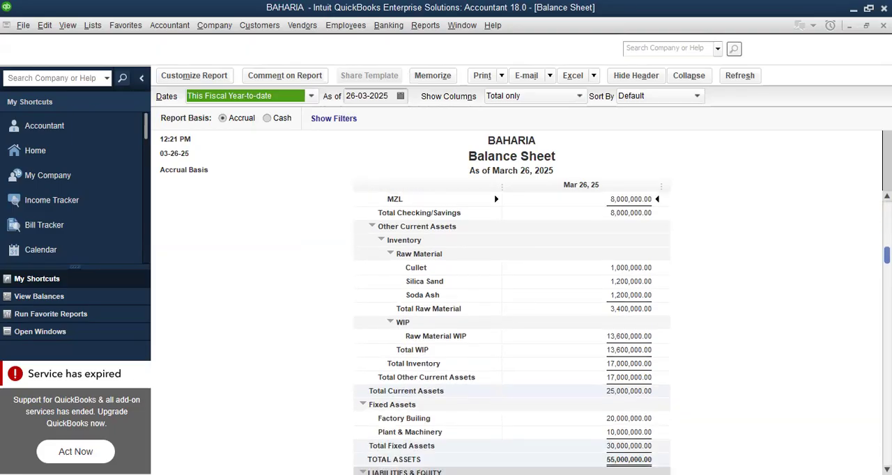
{"action": "scroll", "coordinate": [511, 335], "scroll_direction": "up", "scroll_amount": 2}
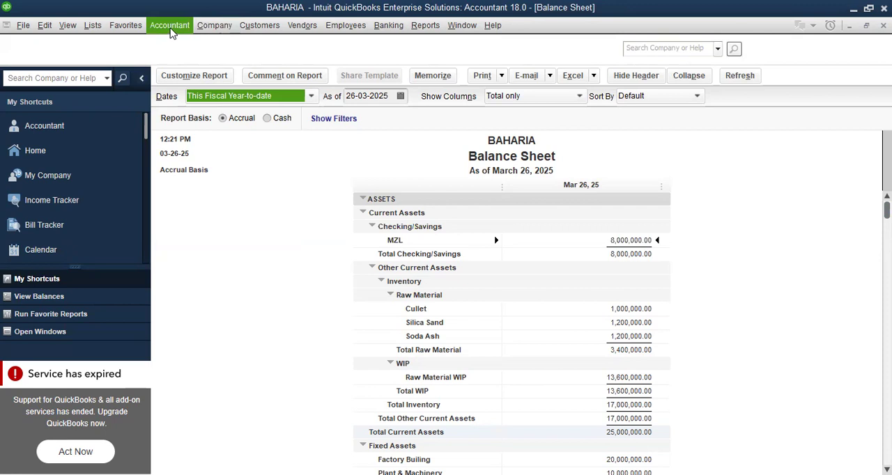
Return to the blank general journal entry and set its date to 31-01-2025
{"action": "left_click", "coordinate": [169, 25]}
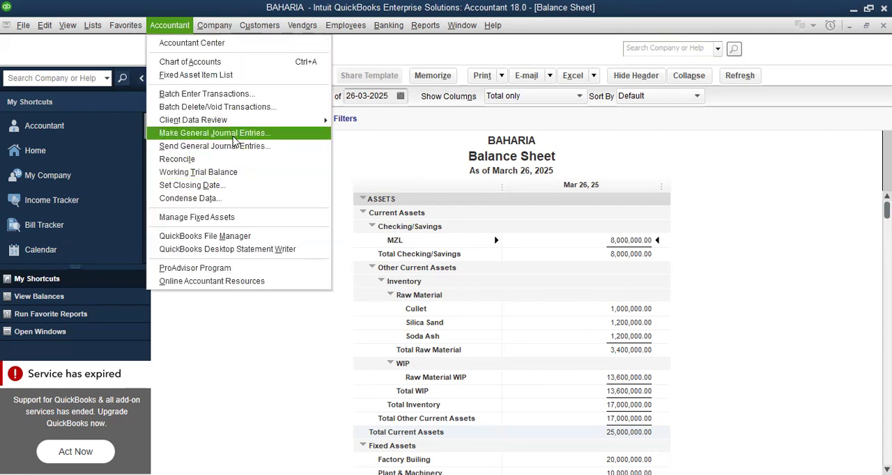
{"action": "left_click", "coordinate": [235, 139]}
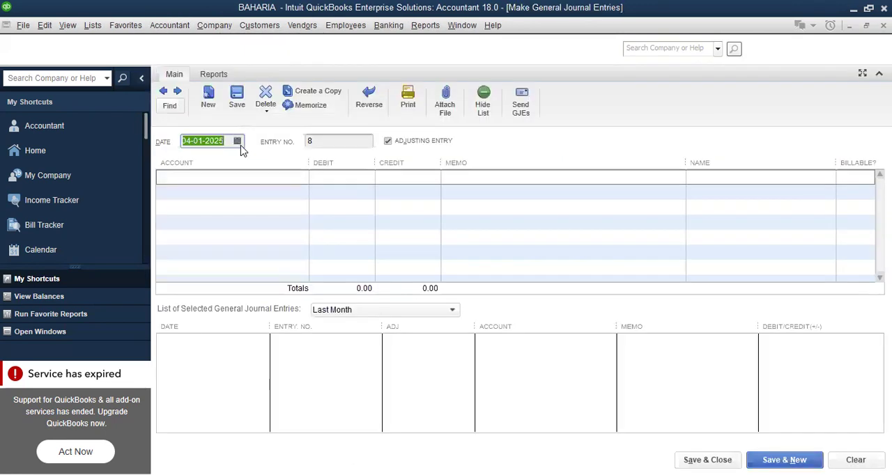
{"action": "left_click", "coordinate": [238, 141]}
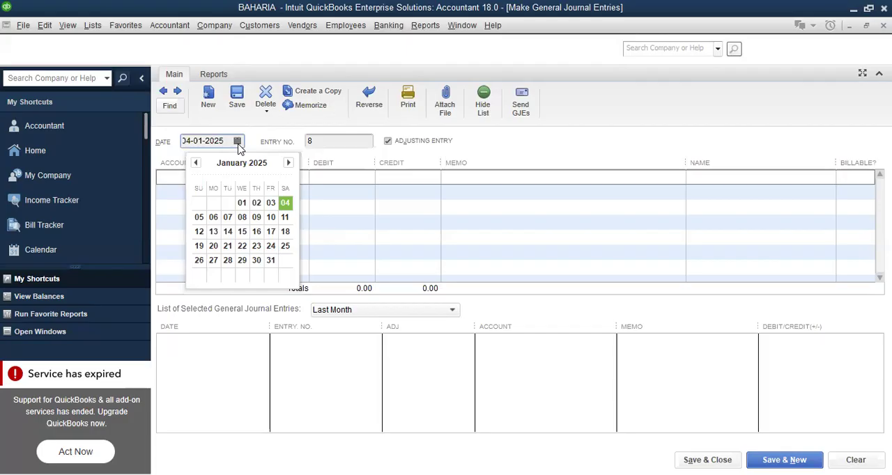
{"action": "left_click", "coordinate": [271, 260]}
Start adding a new account of type Other Current Asset for the first line of the journal entry
{"action": "left_click", "coordinate": [287, 175]}
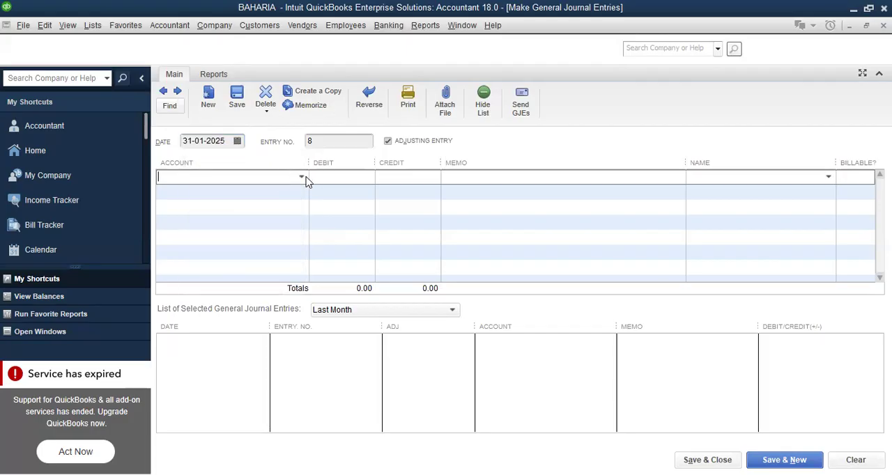
{"action": "left_click", "coordinate": [303, 178]}
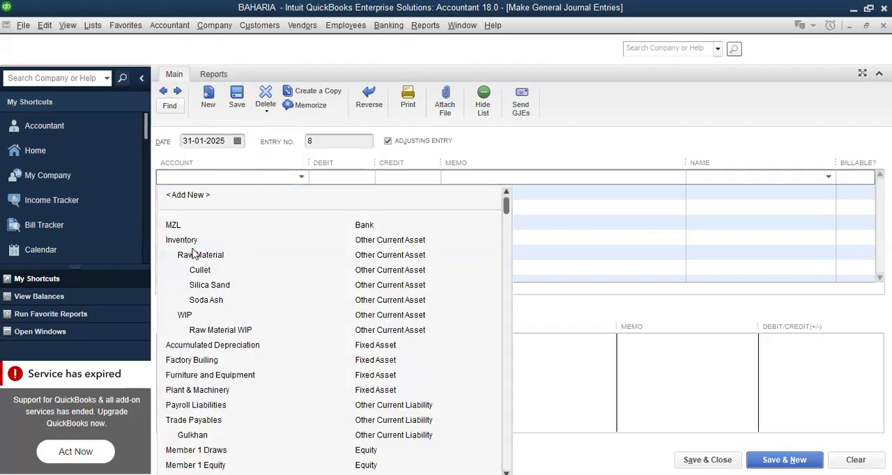
{"action": "left_click", "coordinate": [188, 195]}
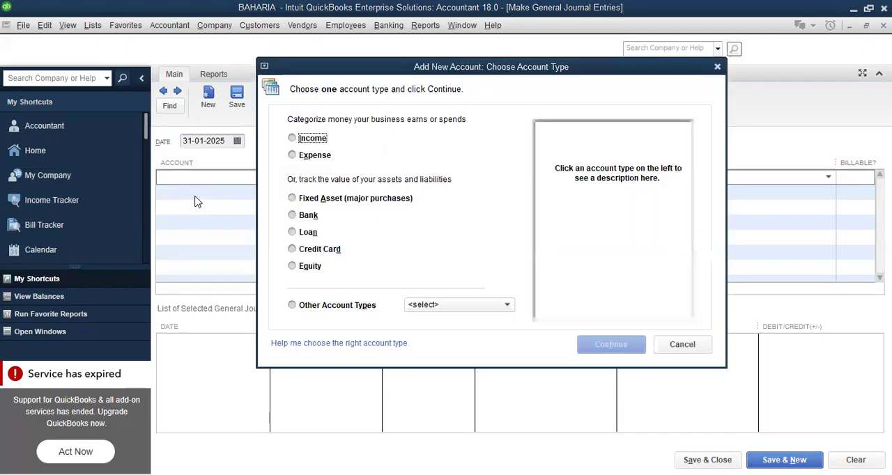
{"action": "left_click", "coordinate": [507, 306]}
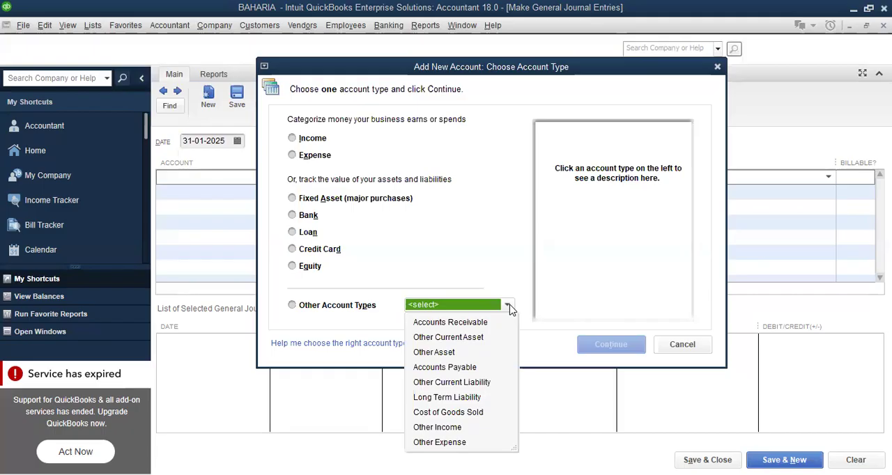
{"action": "left_click", "coordinate": [620, 345]}
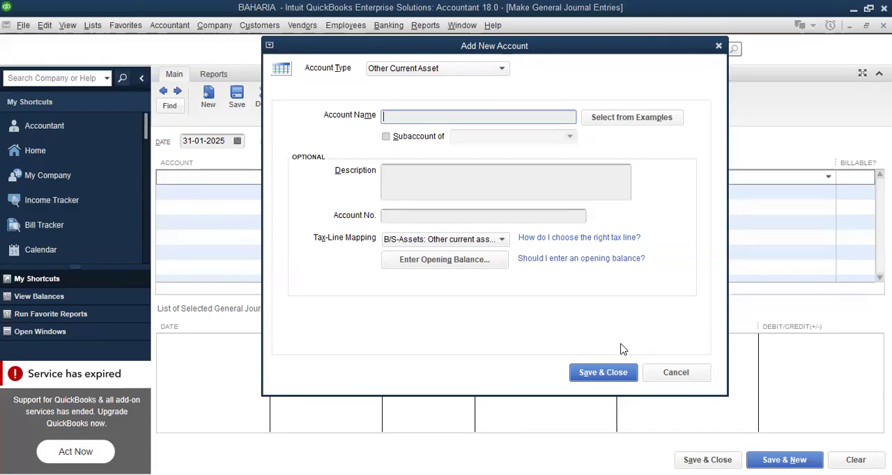
Name the new account "Direct Labor", make it a subaccount of Inventory:WIP and save it
{"action": "type", "text": "Direct Labor"}
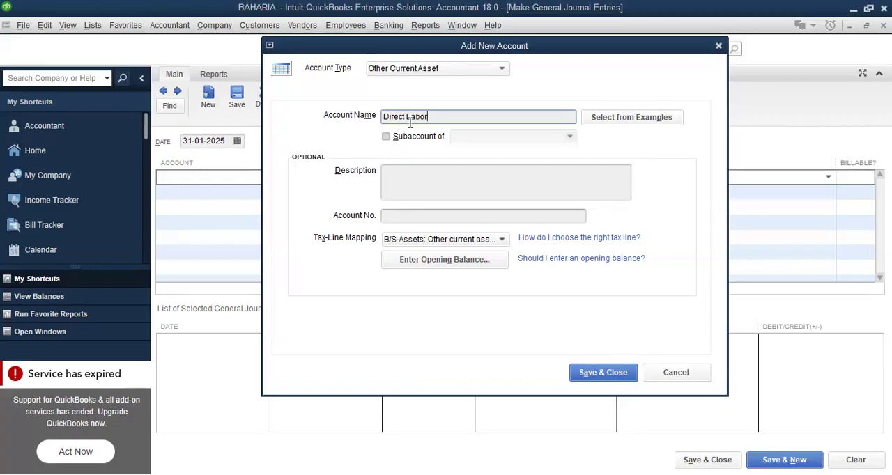
{"action": "left_click", "coordinate": [398, 139]}
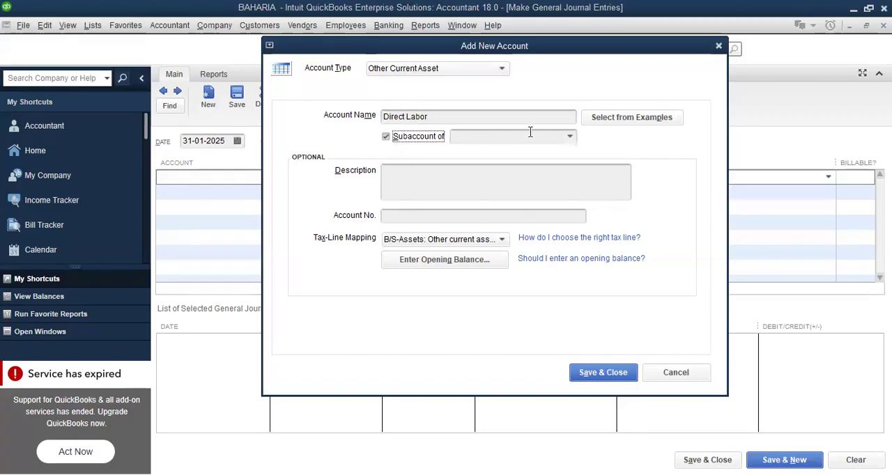
{"action": "left_click", "coordinate": [571, 137]}
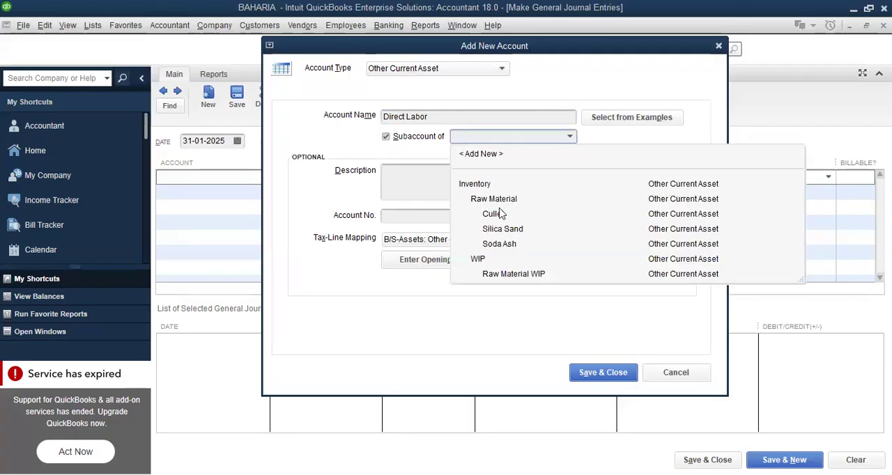
{"action": "left_click", "coordinate": [477, 260]}
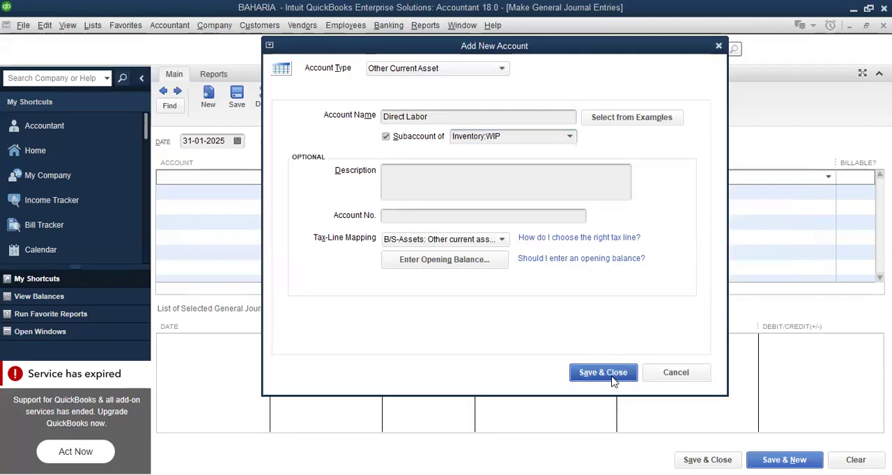
{"action": "left_click", "coordinate": [612, 381]}
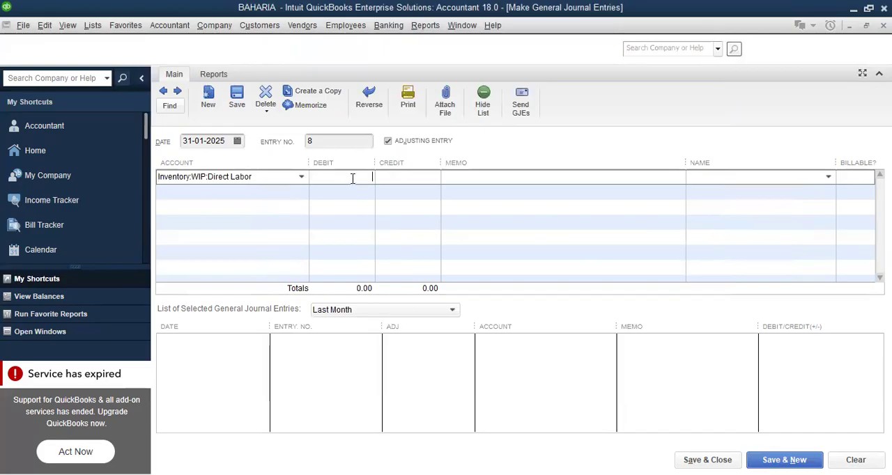
Debit Direct Labor 200,000, credit the MZL bank account for the same amount, then save the entry and start a new one
{"action": "type", "text": "200000"}
{"action": "left_click", "coordinate": [270, 193]}
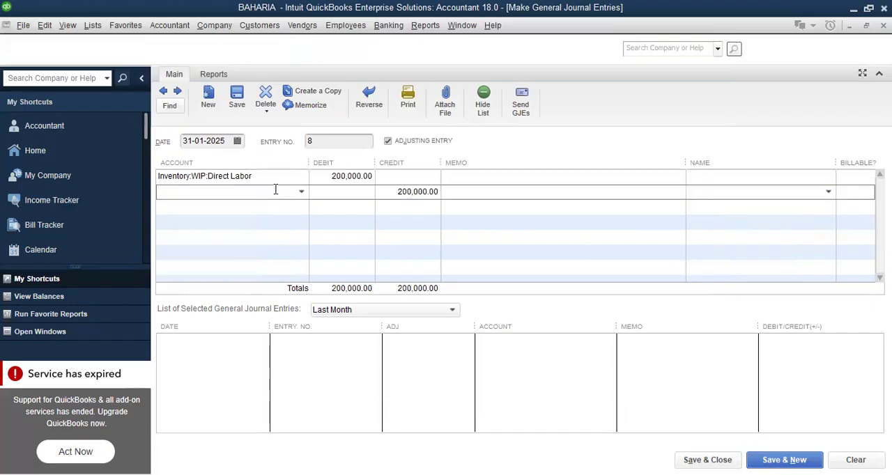
{"action": "left_click", "coordinate": [302, 193]}
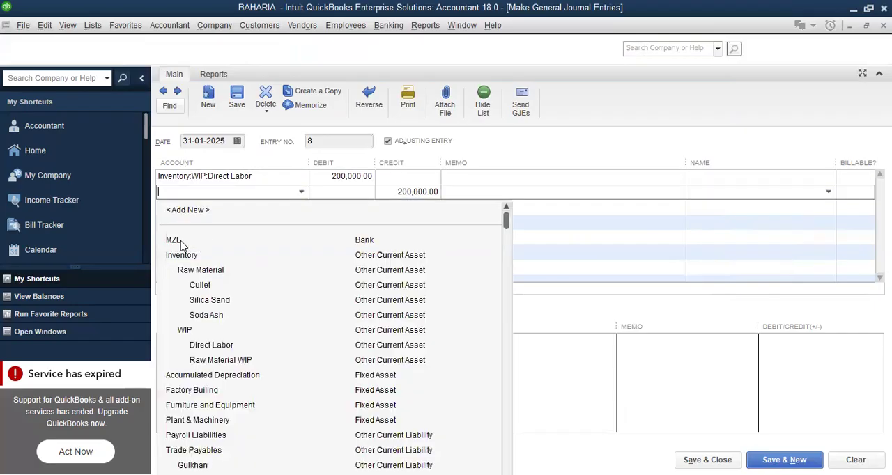
{"action": "left_click", "coordinate": [182, 242]}
{"action": "left_click", "coordinate": [785, 460]}
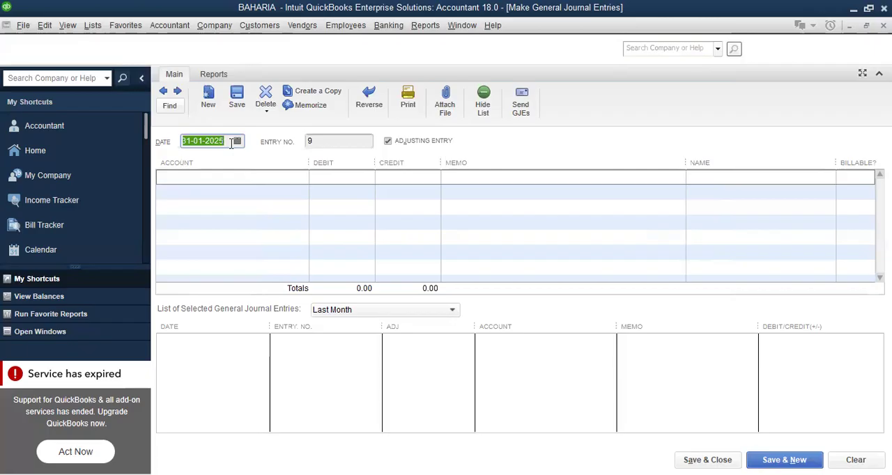
Add an Other Current Asset account named "Factory Payroll" for the first journal line and mark it as a subaccount
{"action": "left_click", "coordinate": [282, 177]}
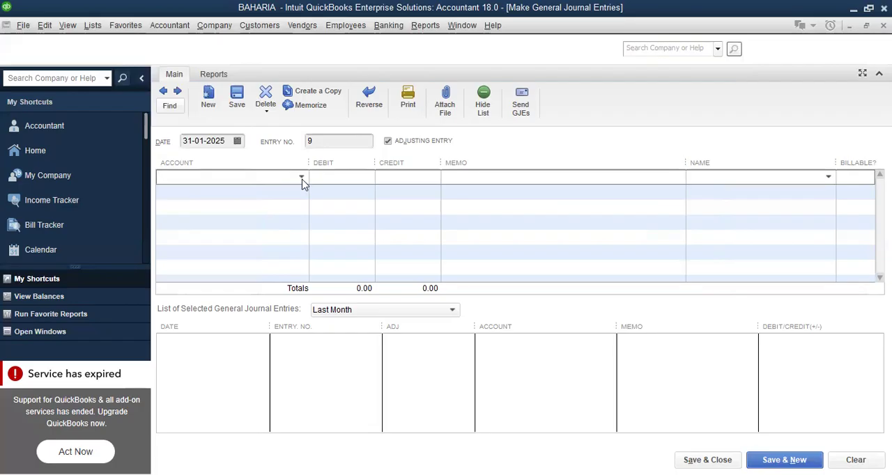
{"action": "left_click", "coordinate": [302, 178]}
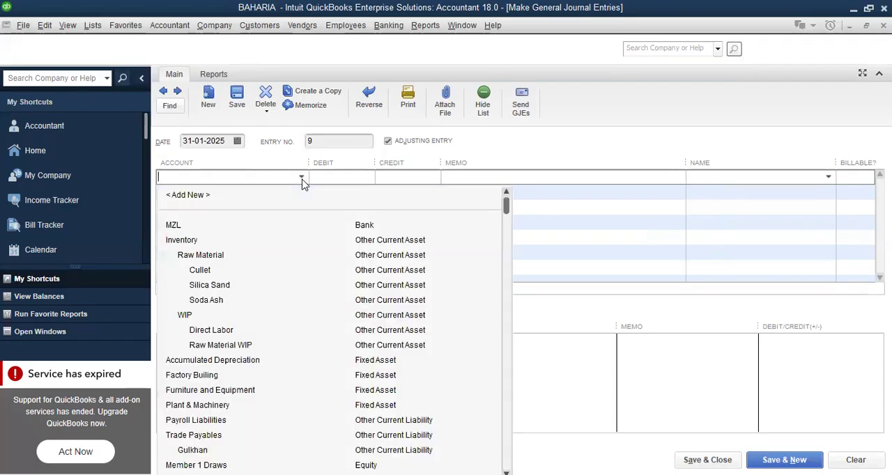
{"action": "left_click", "coordinate": [185, 196]}
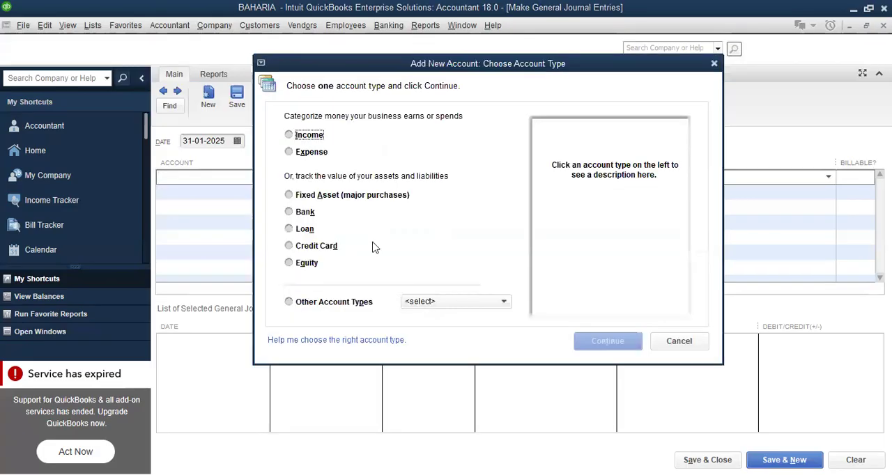
{"action": "left_click", "coordinate": [504, 303]}
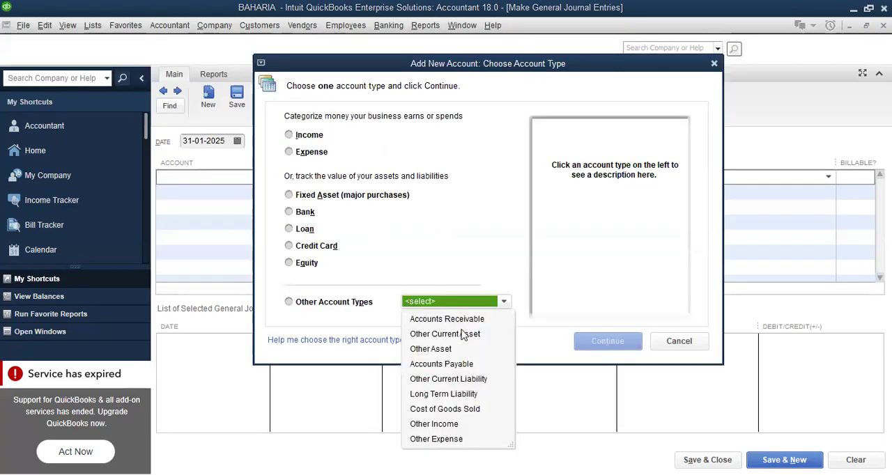
{"action": "left_click", "coordinate": [606, 347]}
{"action": "type", "text": "Factory"}
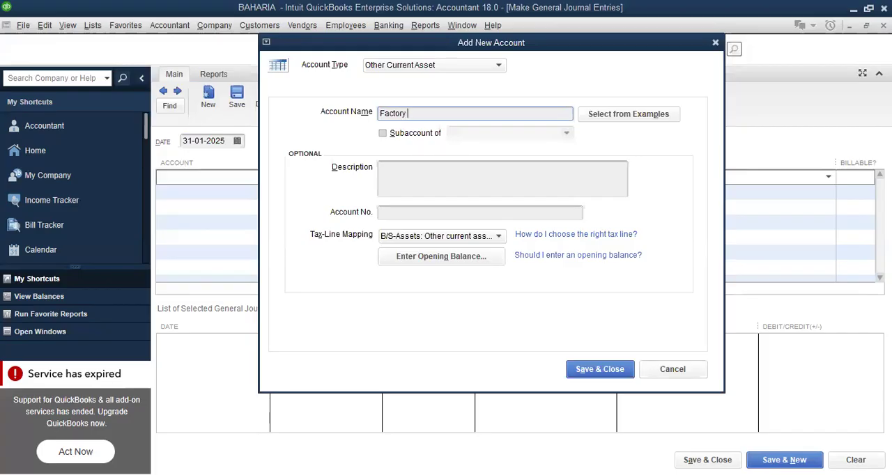
{"action": "type", "text": " Payroll"}
{"action": "left_click", "coordinate": [390, 134]}
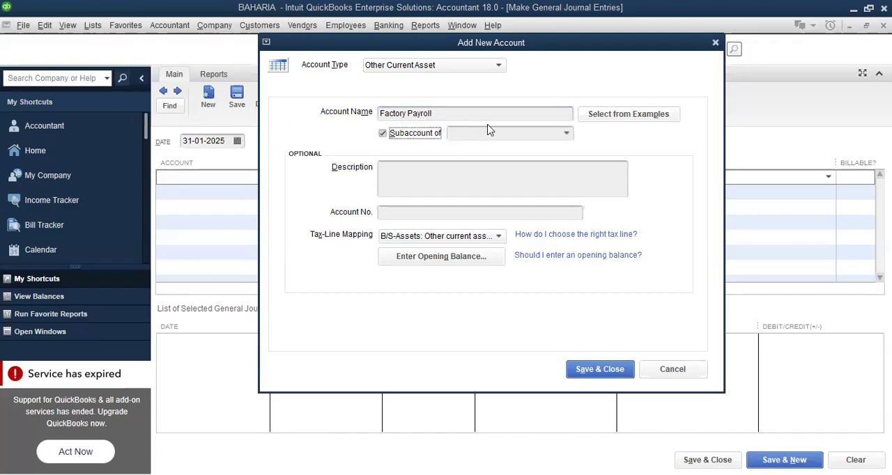
{"action": "left_click", "coordinate": [566, 135]}
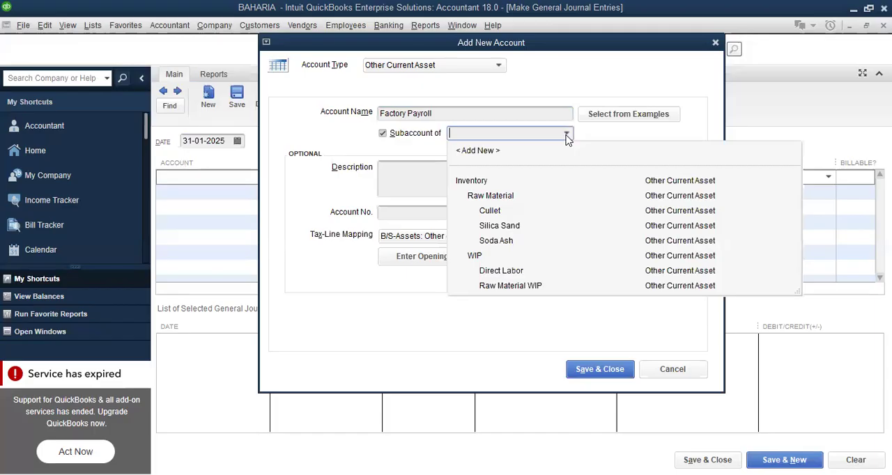
Create the parent account "FOH" under Inventory:WIP for Factory Payroll and save both accounts
{"action": "left_click", "coordinate": [472, 155]}
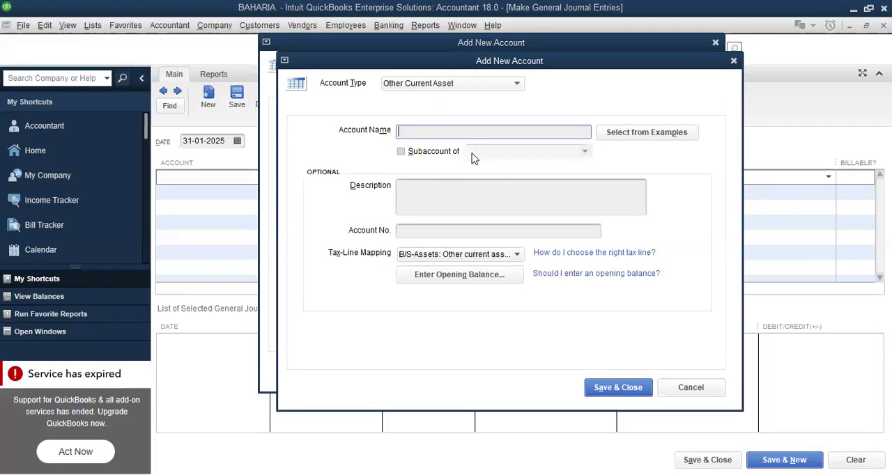
{"action": "type", "text": "FOH"}
{"action": "left_click", "coordinate": [402, 152]}
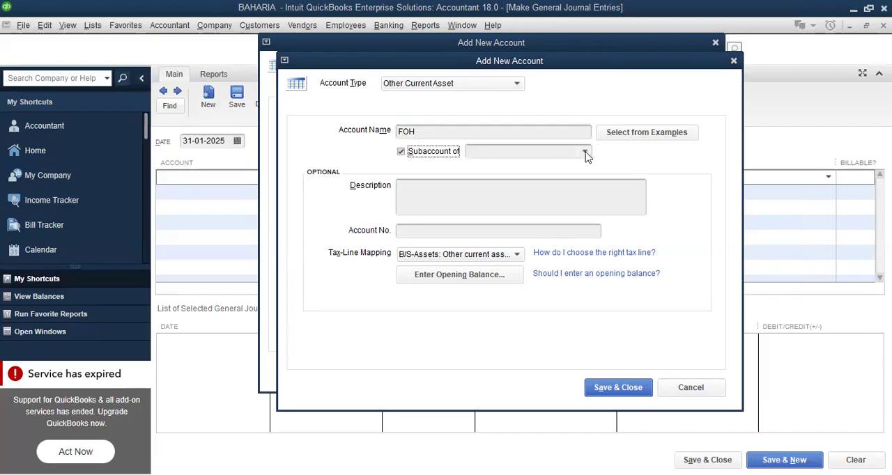
{"action": "left_click", "coordinate": [585, 152]}
{"action": "left_click", "coordinate": [493, 274]}
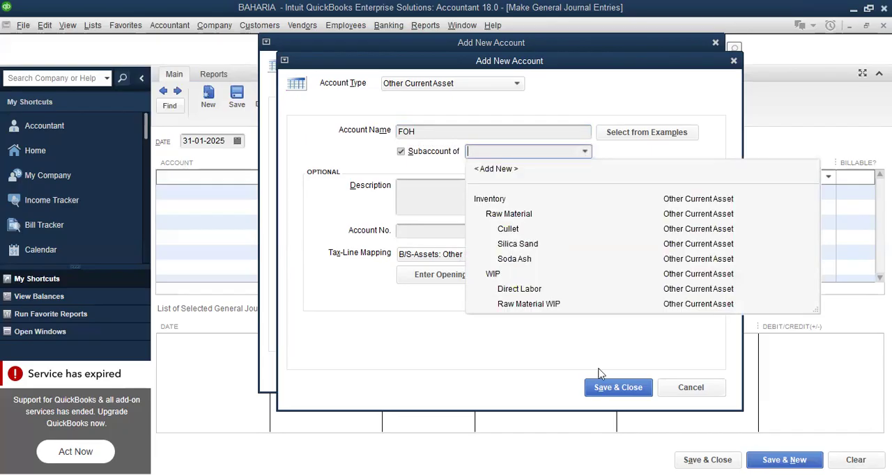
{"action": "left_click", "coordinate": [608, 392]}
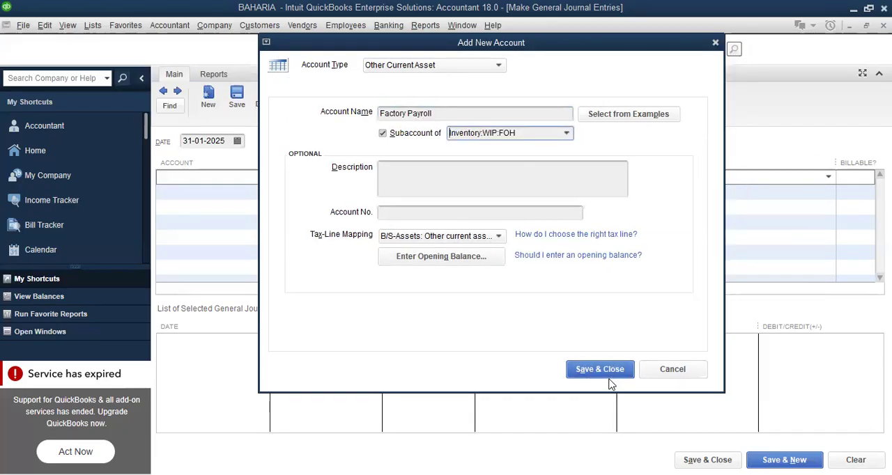
{"action": "left_click", "coordinate": [599, 369]}
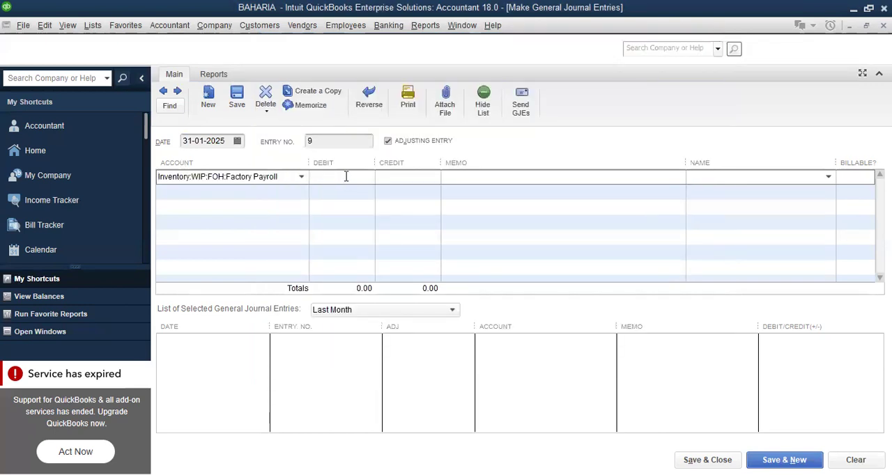
Debit Factory Payroll 150,000 and credit the MZL bank account on the second line
{"action": "type", "text": "1500000.00"}
{"action": "left_click", "coordinate": [277, 192]}
{"action": "left_click", "coordinate": [302, 193]}
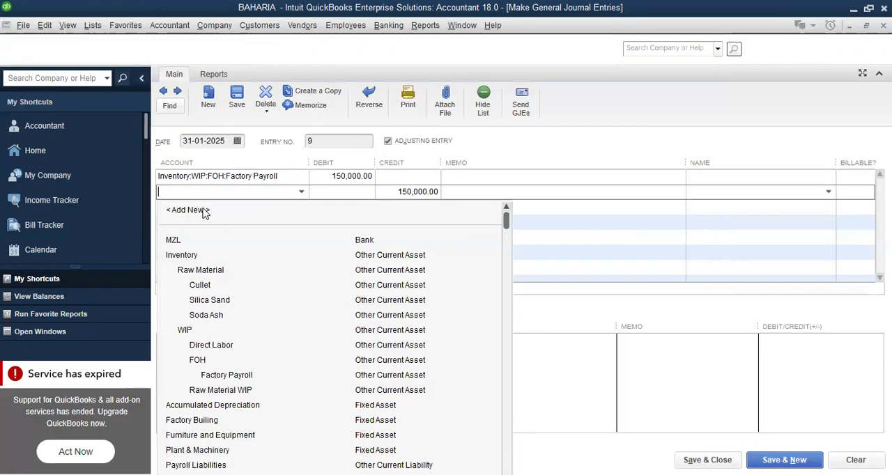
{"action": "left_click", "coordinate": [177, 243]}
Enter the memo "Pay Factory Payroll" on the MZL line, save the entry and start a new one
{"action": "left_click", "coordinate": [517, 198]}
{"action": "type", "text": "P"}
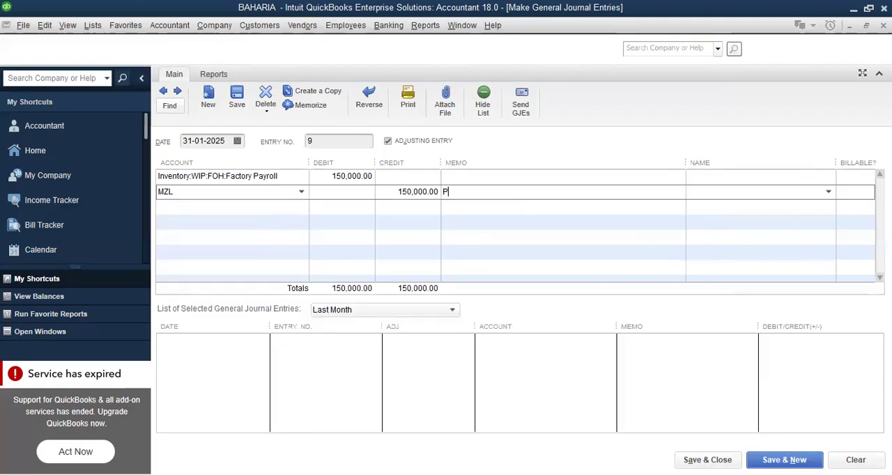
{"action": "type", "text": "ay "}
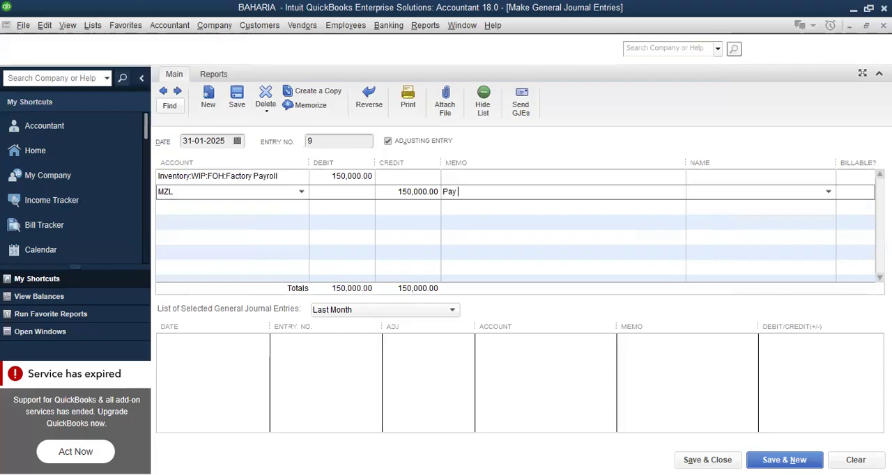
{"action": "type", "text": "Factory Payroll"}
{"action": "left_click", "coordinate": [783, 458]}
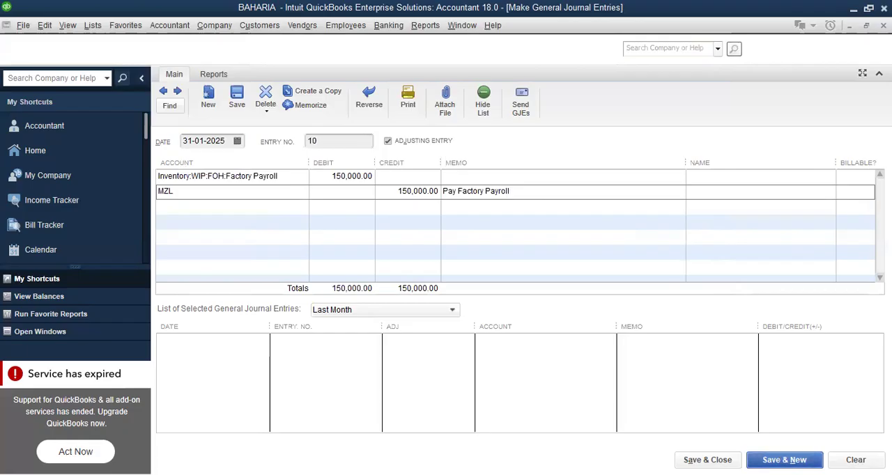
Start adding another Other Current Asset account for the first line of the blank journal entry
{"action": "left_click", "coordinate": [301, 177]}
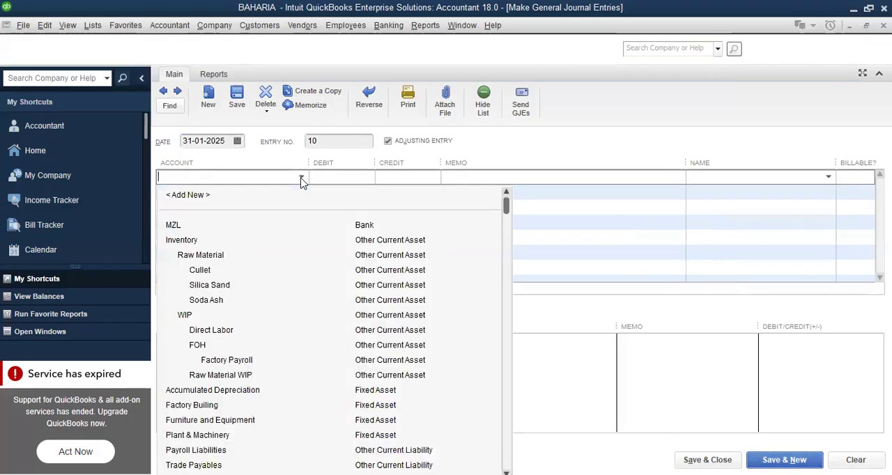
{"action": "left_click", "coordinate": [185, 202]}
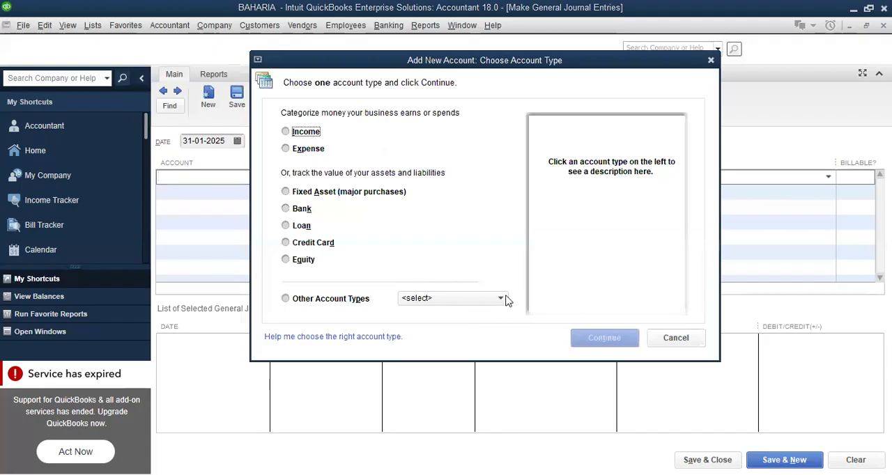
{"action": "left_click", "coordinate": [502, 298]}
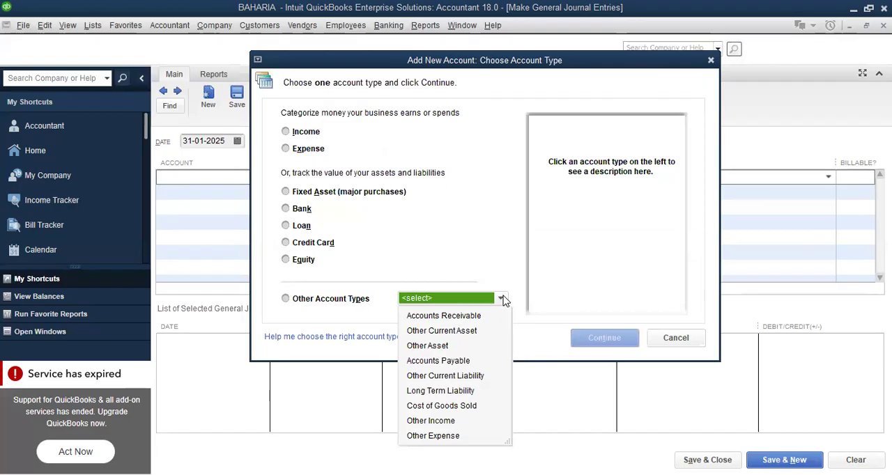
{"action": "left_click", "coordinate": [456, 335]}
{"action": "left_click", "coordinate": [591, 340]}
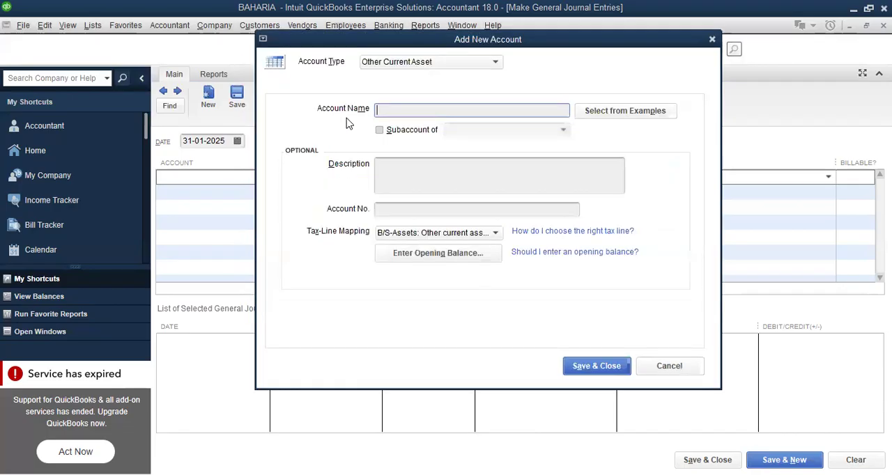
Name the account "Depreciation Exp", make it a subaccount of Inventory:WIP:FOH and save it
{"action": "type", "text": "Dep"}
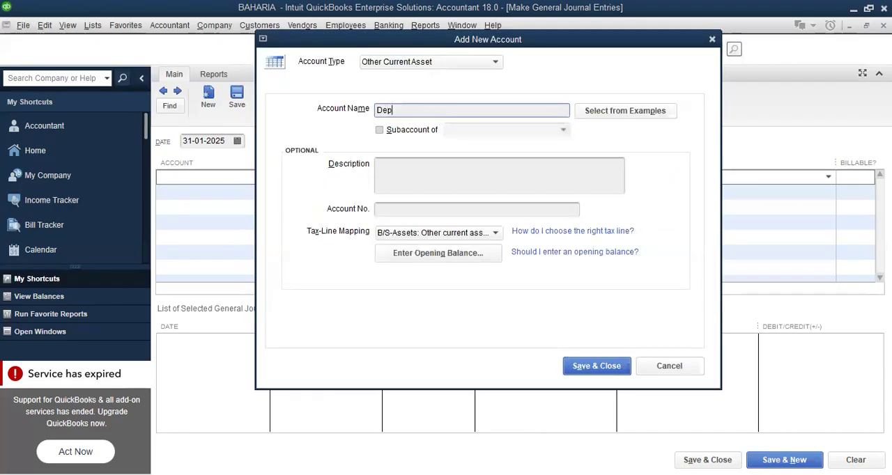
{"action": "type", "text": "recia"}
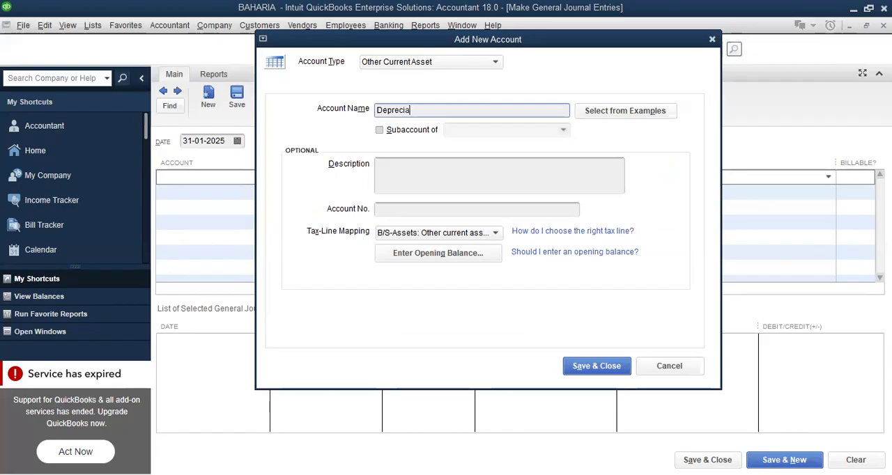
{"action": "type", "text": "tion Exp"}
{"action": "left_click", "coordinate": [379, 130]}
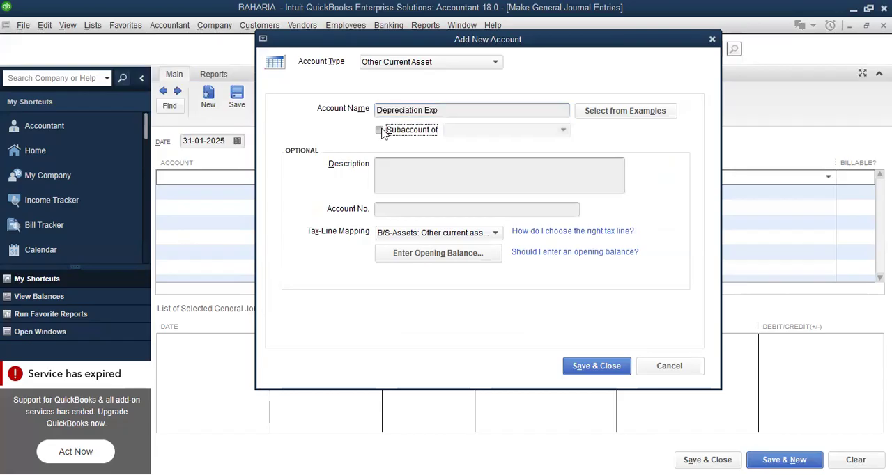
{"action": "left_click", "coordinate": [563, 132]}
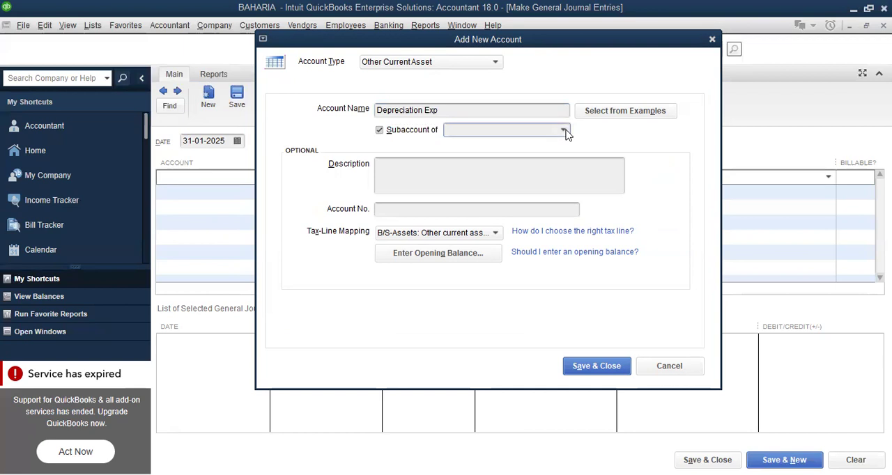
{"action": "left_click", "coordinate": [608, 372]}
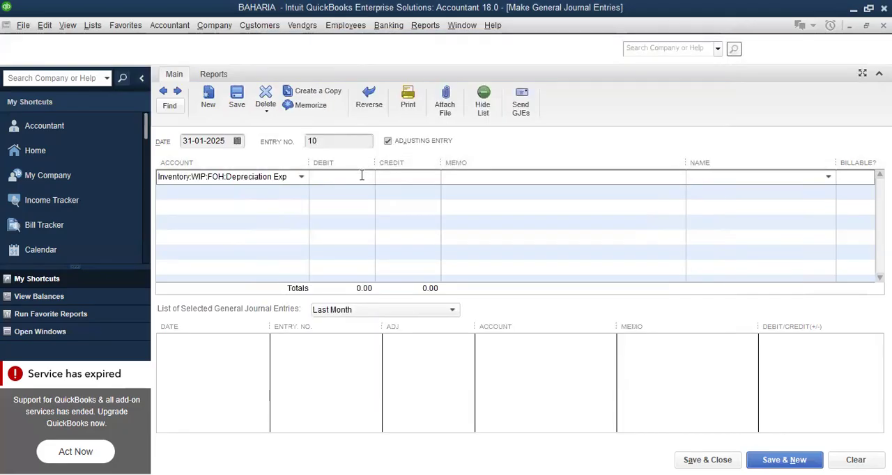
Enter the Depreciation Exp line's debit as 20,000,000 divided by 10 and by 12
{"action": "type", "text": "20,000,"}
{"action": "type", "text": "00"}
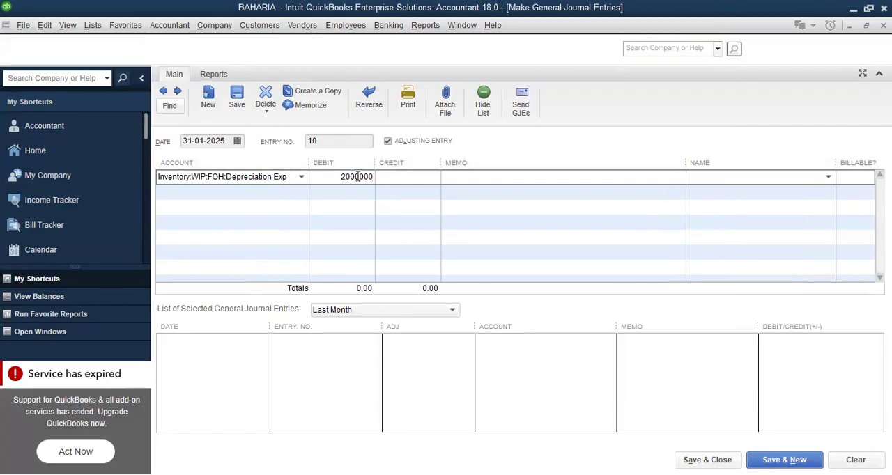
{"action": "type", "text": "0.00 / 10"}
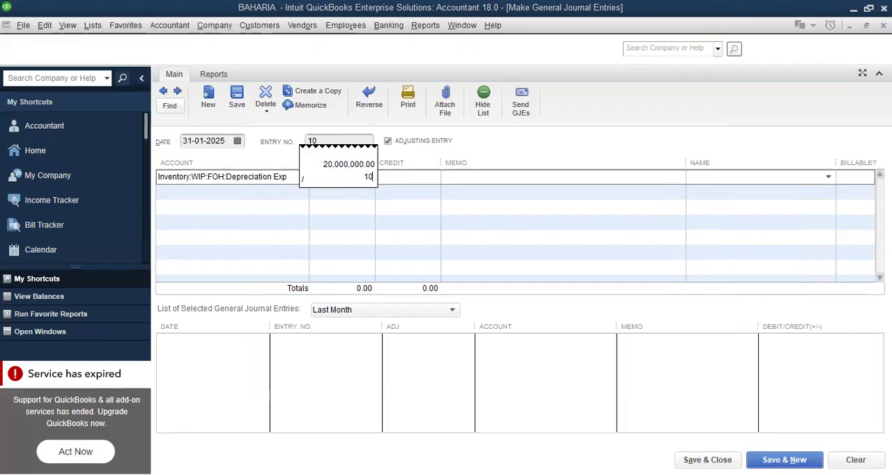
{"action": "type", "text": ".00 / 12"}
{"action": "key", "text": "Return"}
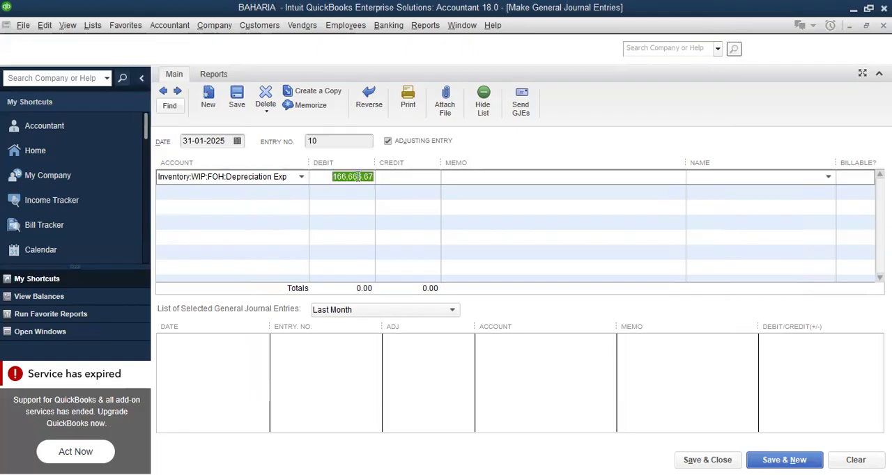
Credit Accumulated Depreciation with the balancing amount on the second line of the entry
{"action": "left_click", "coordinate": [271, 190]}
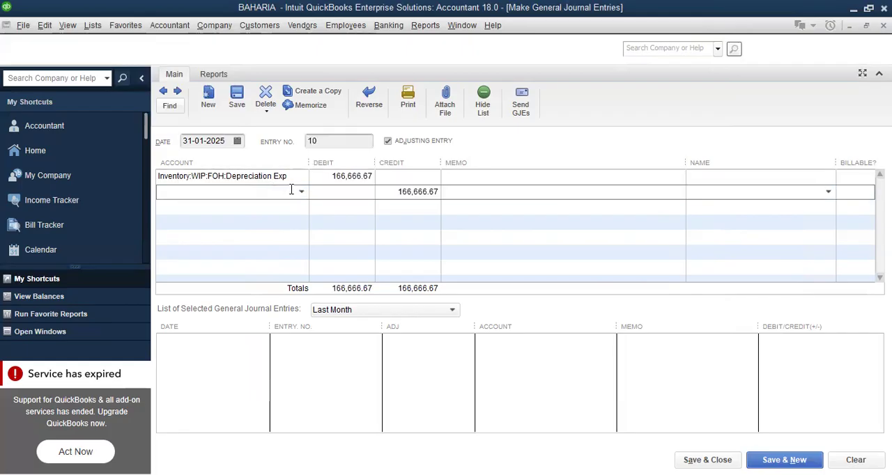
{"action": "left_click", "coordinate": [301, 194]}
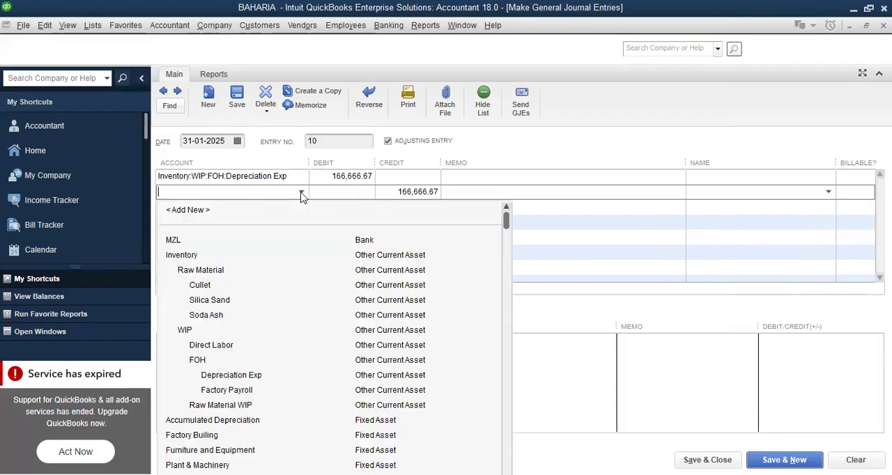
{"action": "type", "text": "A"}
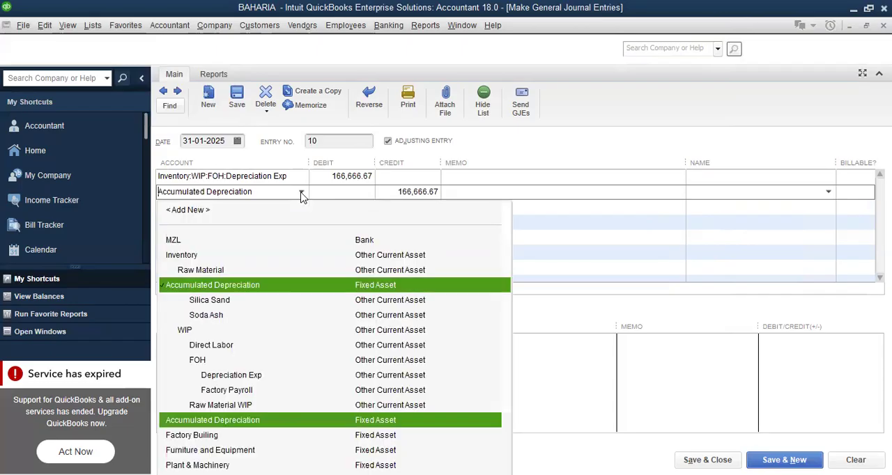
{"action": "type", "text": "cc"}
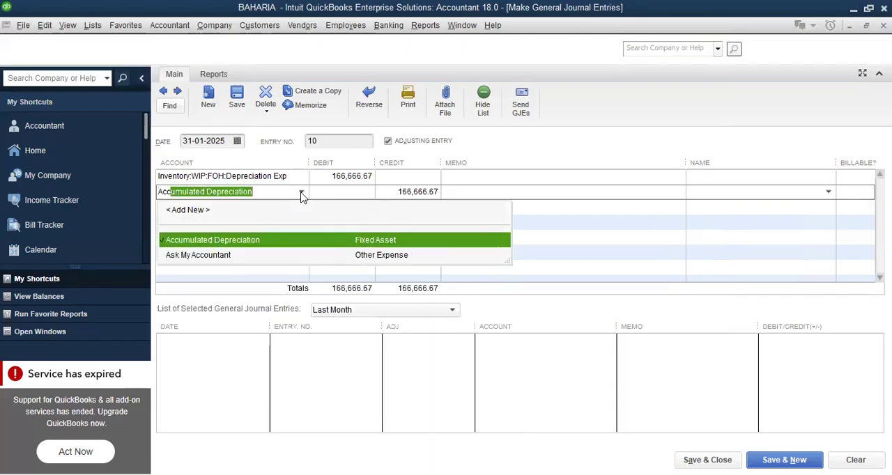
{"action": "left_click", "coordinate": [249, 240]}
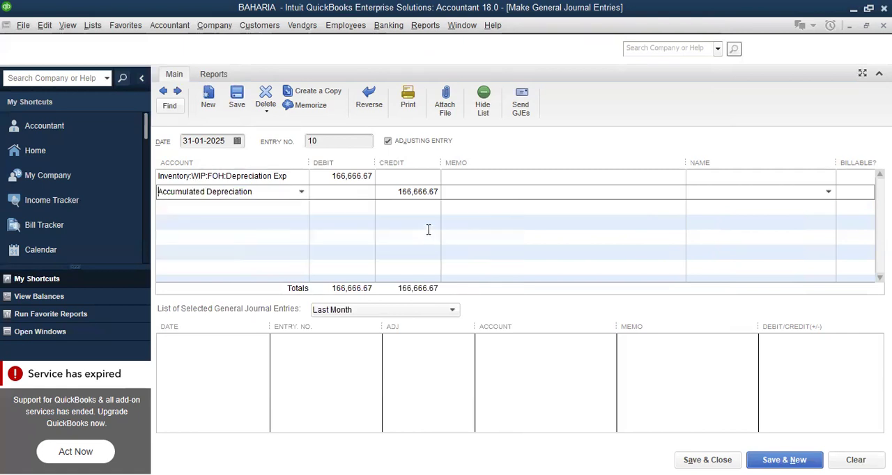
Enter the memo "Charges Factory Depreciation" on the Accumulated Depreciation line, save the entry and start a new one
{"action": "left_click", "coordinate": [465, 193]}
{"action": "type", "text": "Charges Factory Deprec"}
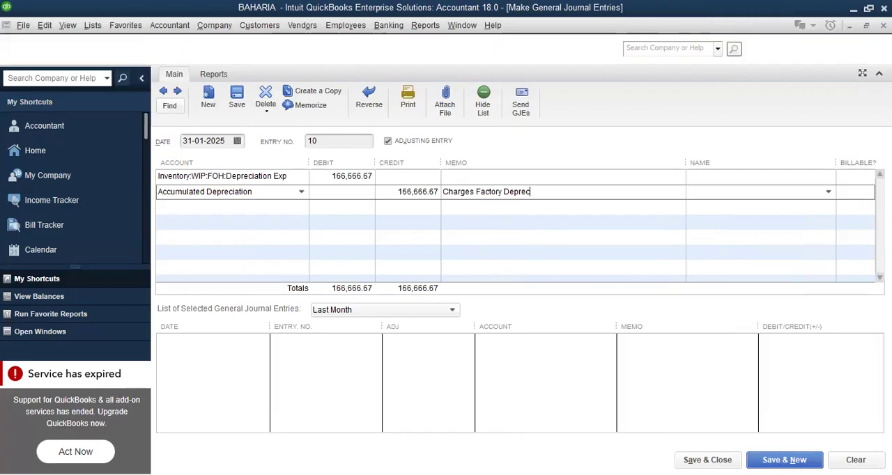
{"action": "type", "text": "iation"}
{"action": "left_click", "coordinate": [784, 460]}
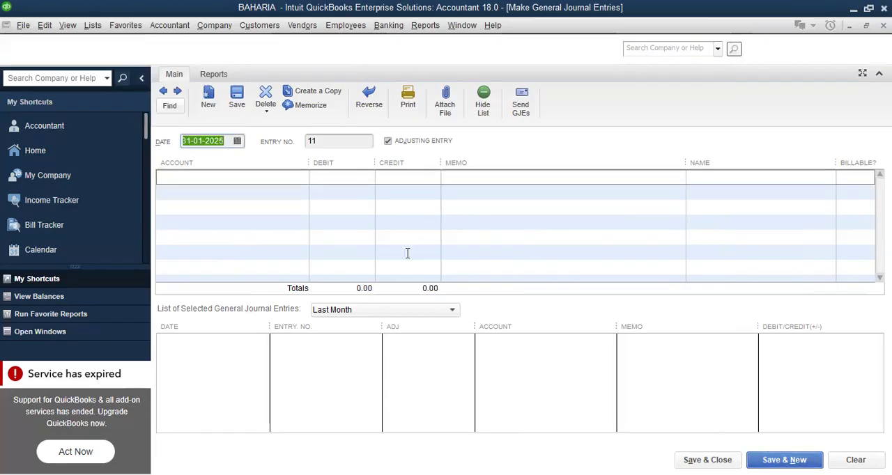
Start adding a new Other Current Asset account for the first line of the blank journal entry
{"action": "left_click", "coordinate": [240, 189]}
{"action": "left_click", "coordinate": [245, 177]}
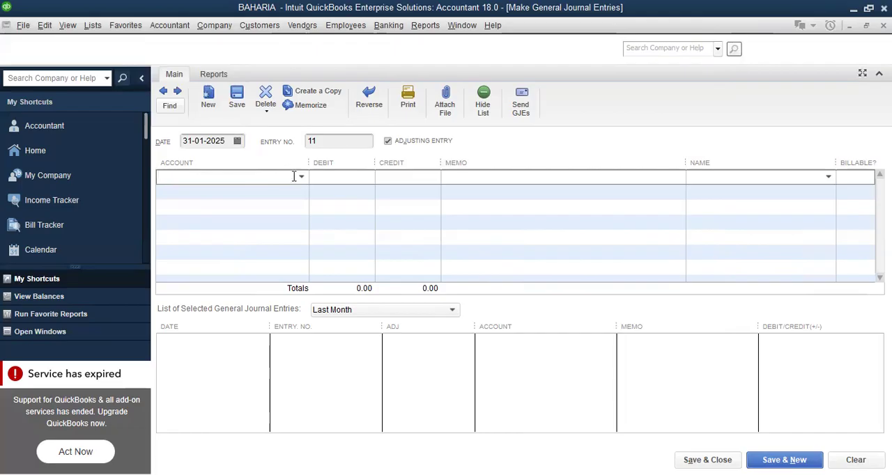
{"action": "key", "text": "alt+Down"}
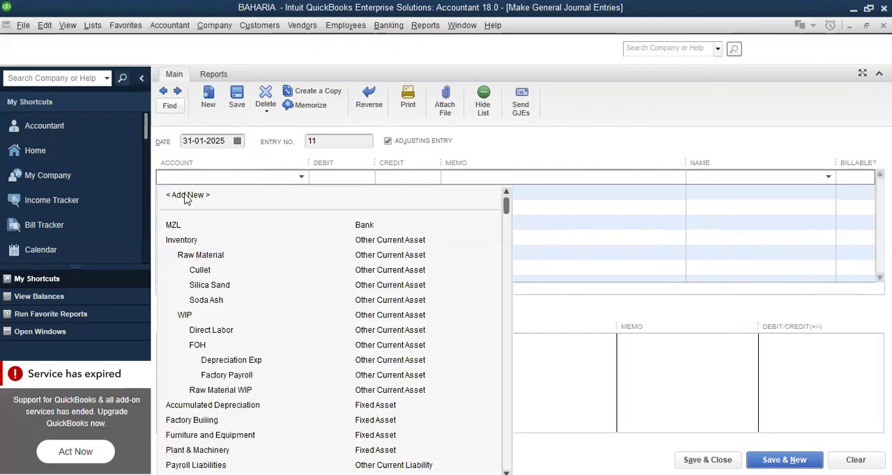
{"action": "left_click", "coordinate": [187, 196]}
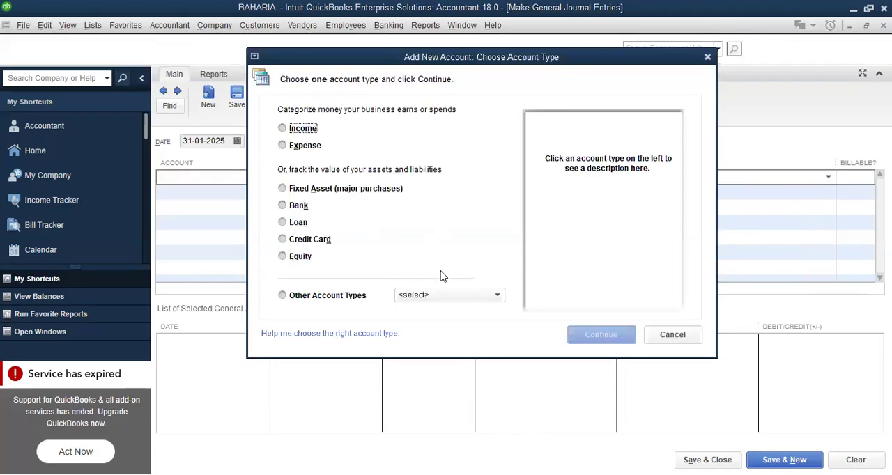
{"action": "left_click", "coordinate": [495, 296]}
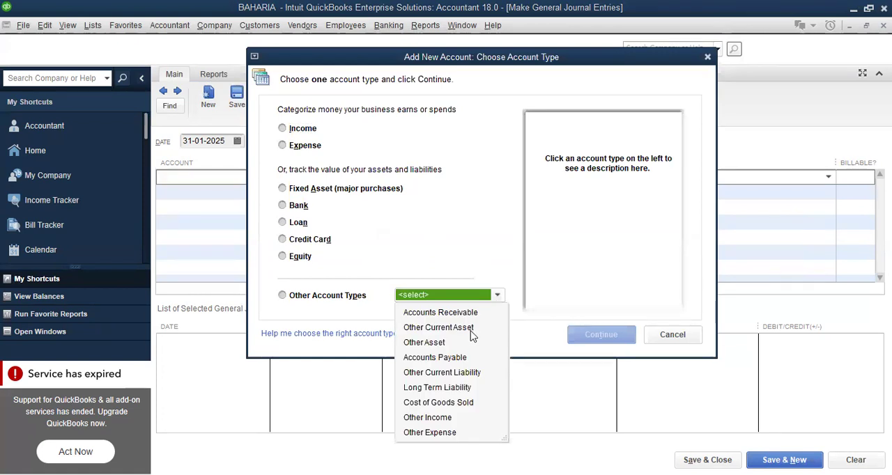
{"action": "left_click", "coordinate": [593, 341]}
Name the account "Depreciation Building", make it a subaccount of Inventory:WIP:FOH and save it
{"action": "type", "text": "D"}
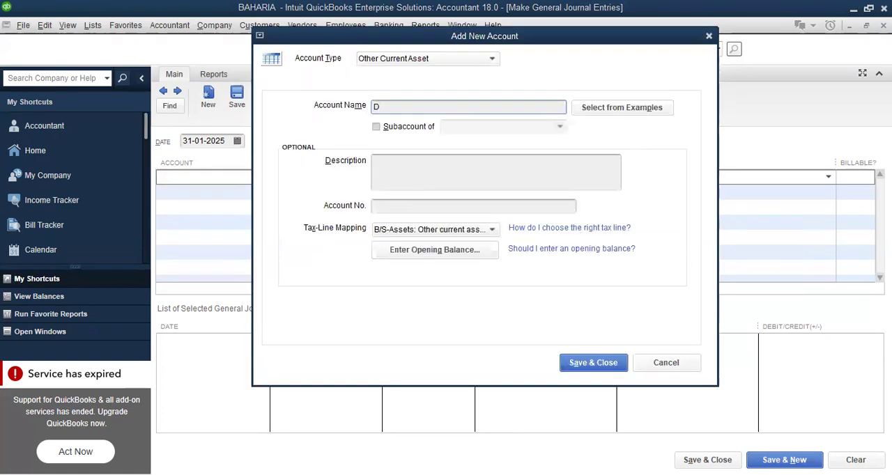
{"action": "type", "text": "epreciation Building"}
{"action": "left_click", "coordinate": [377, 127]}
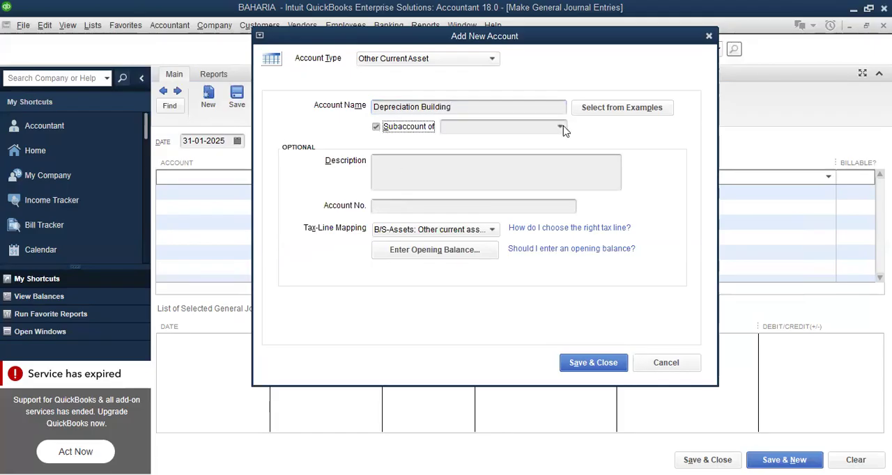
{"action": "left_click", "coordinate": [560, 127]}
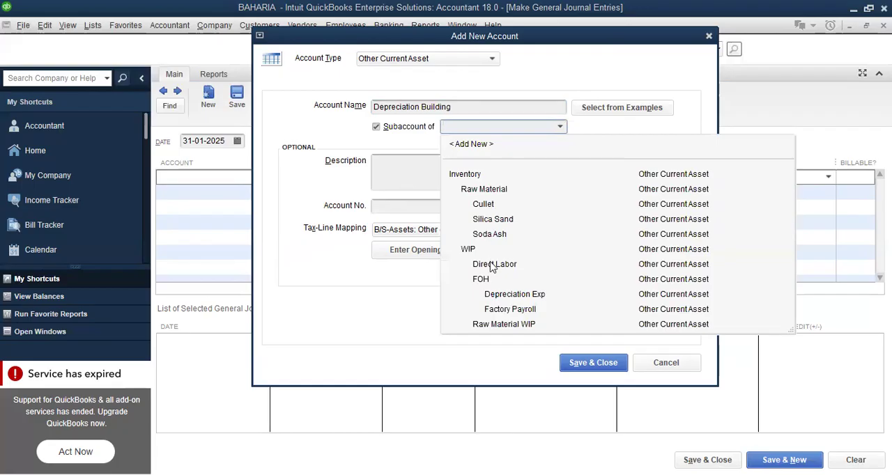
{"action": "left_click", "coordinate": [577, 373]}
{"action": "left_click", "coordinate": [593, 363]}
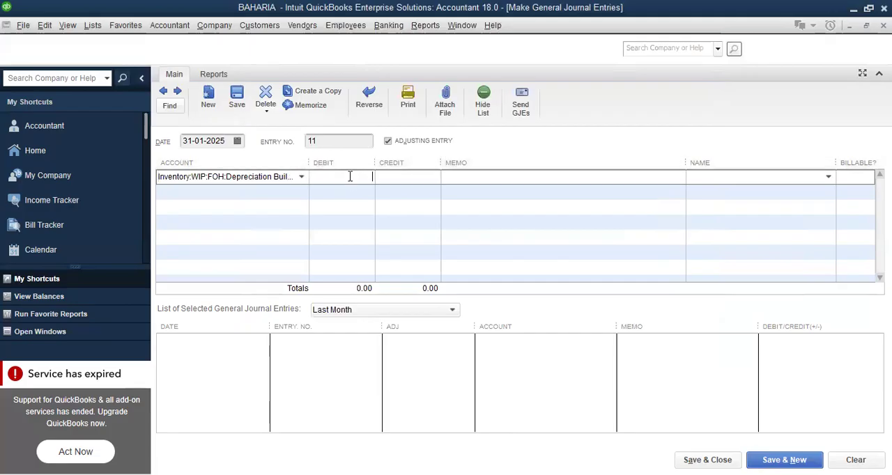
Enter the Depreciation Building line's debit as 10,000,000 divided by 10 and by 12
{"action": "type", "text": "10000000/10"}
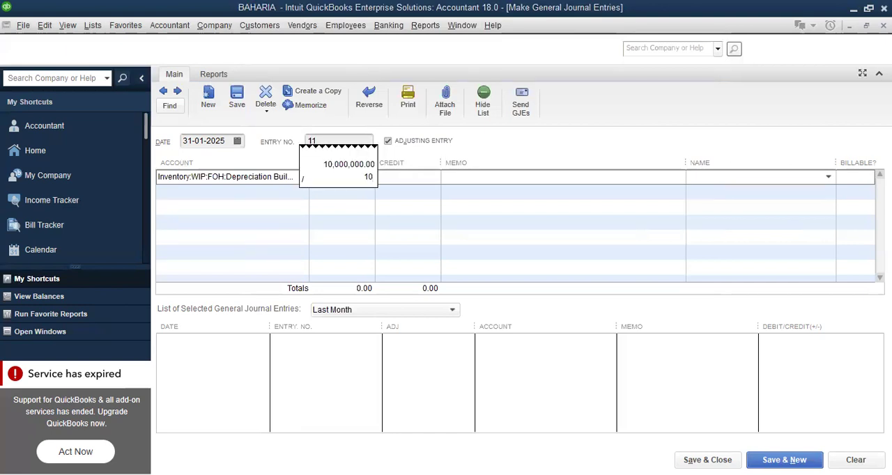
{"action": "type", "text": "/12"}
{"action": "key", "text": "Return"}
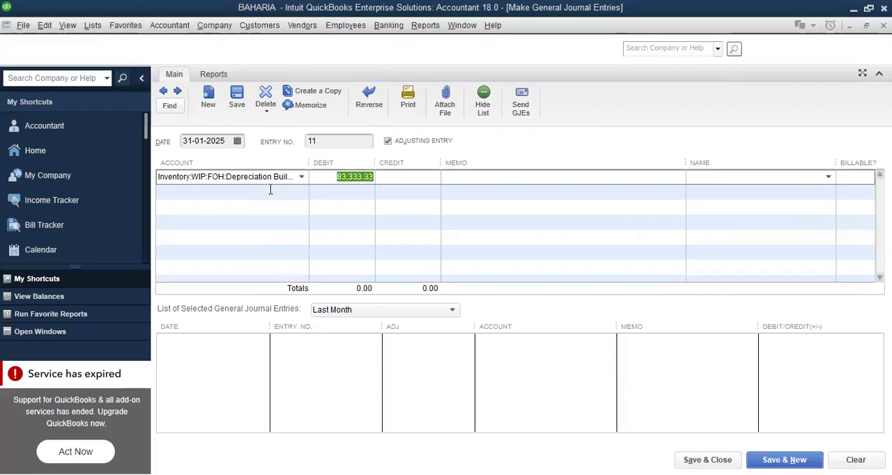
Set the account on the second line of the building depreciation entry to Accumulated Depreciation
{"action": "left_click", "coordinate": [269, 189]}
{"action": "left_click", "coordinate": [301, 193]}
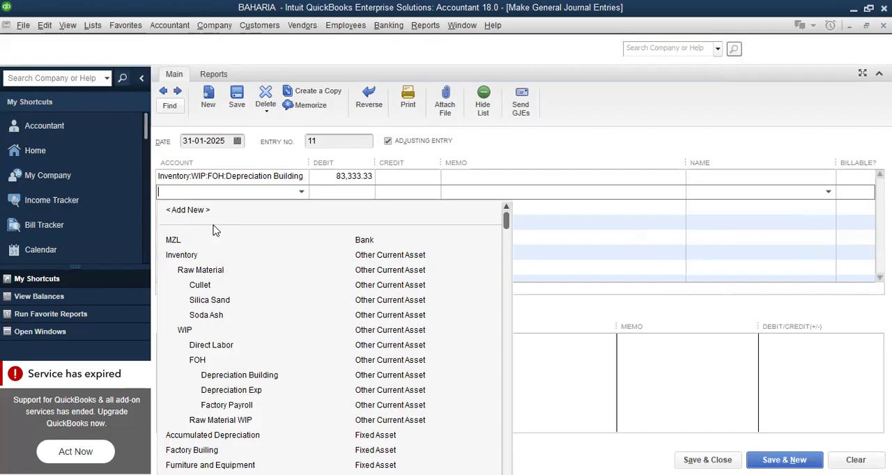
{"action": "type", "text": "ac"}
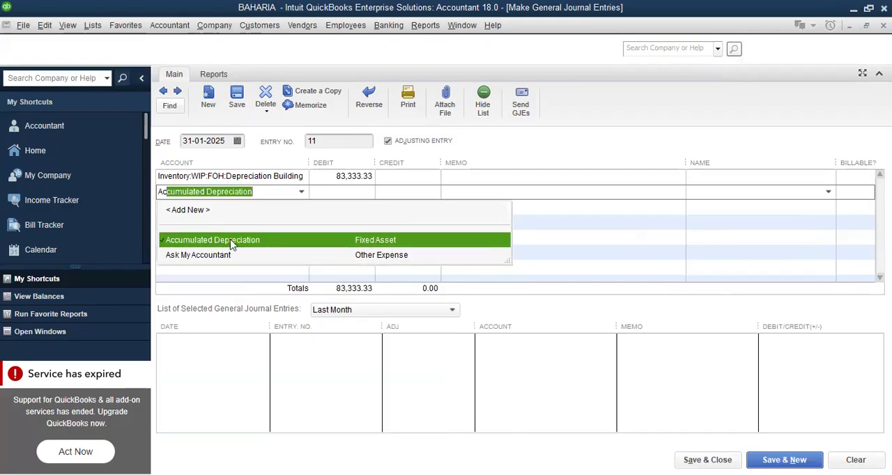
{"action": "left_click", "coordinate": [404, 194]}
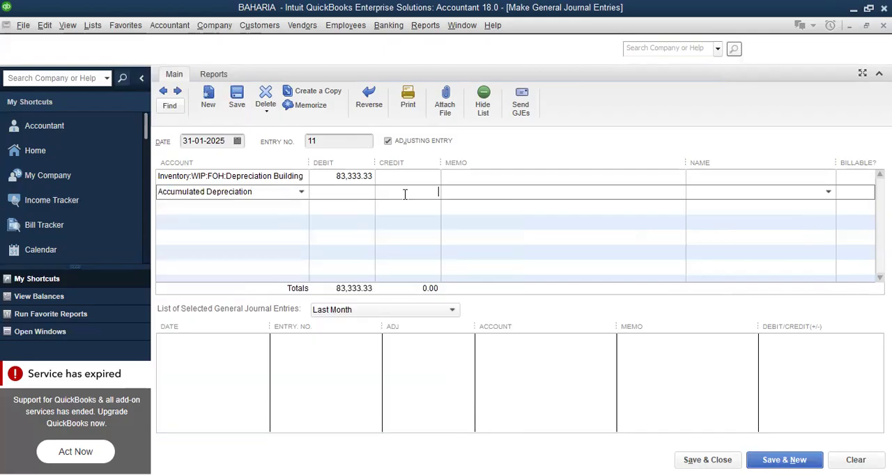
Copy the Depreciation Building debit amount into the credit of the Accumulated Depreciation line
{"action": "left_click", "coordinate": [336, 175]}
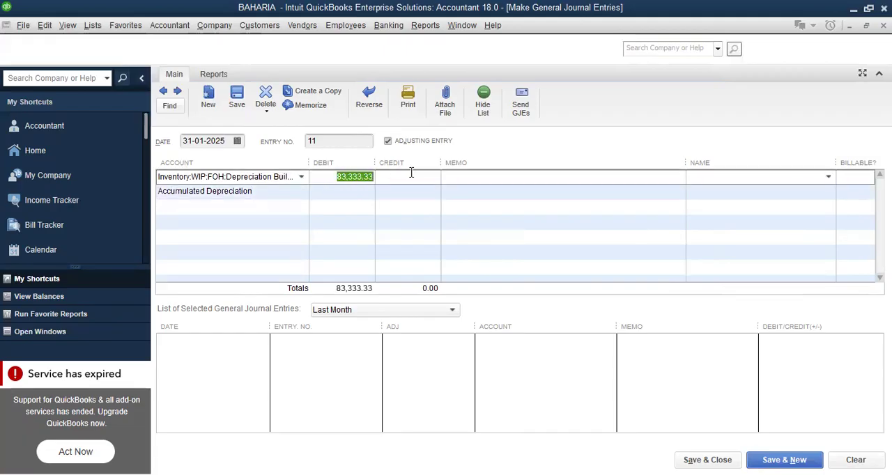
{"action": "right_click", "coordinate": [346, 177]}
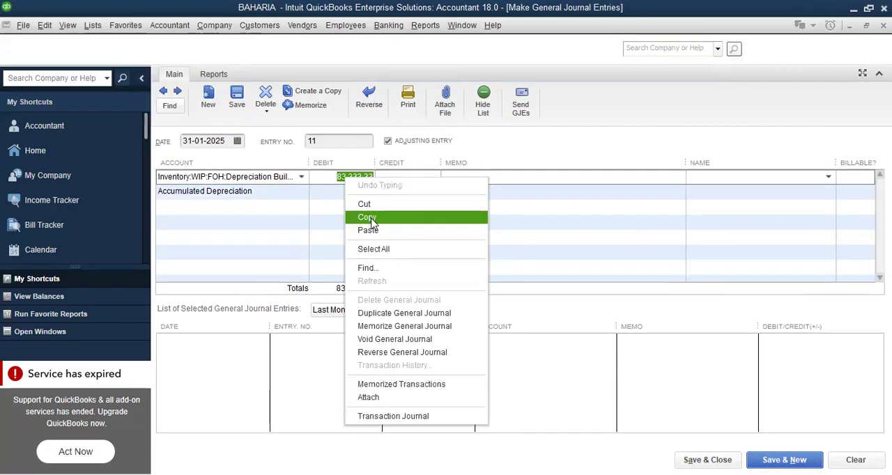
{"action": "left_click", "coordinate": [373, 216]}
{"action": "left_click", "coordinate": [420, 189]}
{"action": "right_click", "coordinate": [421, 190]}
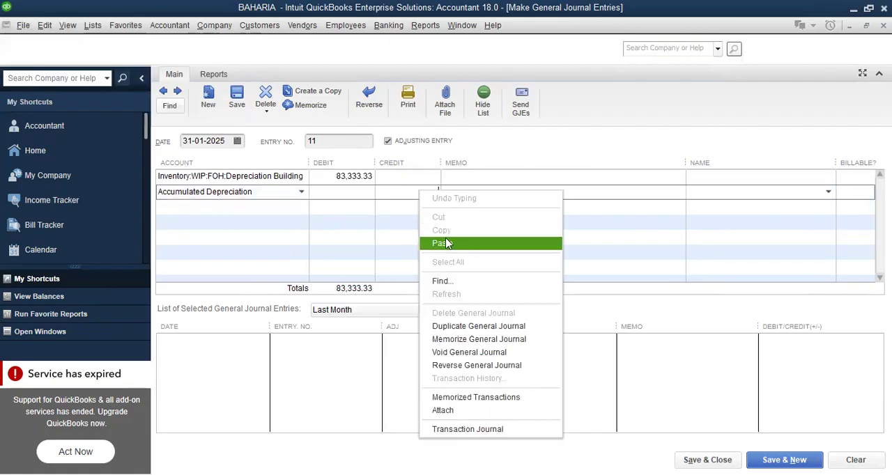
{"action": "left_click", "coordinate": [449, 244]}
Enter the memo "Charged Depreciation" on the Accumulated Depreciation line, save the entry and start a new one
{"action": "left_click", "coordinate": [481, 193]}
{"action": "type", "text": "C"}
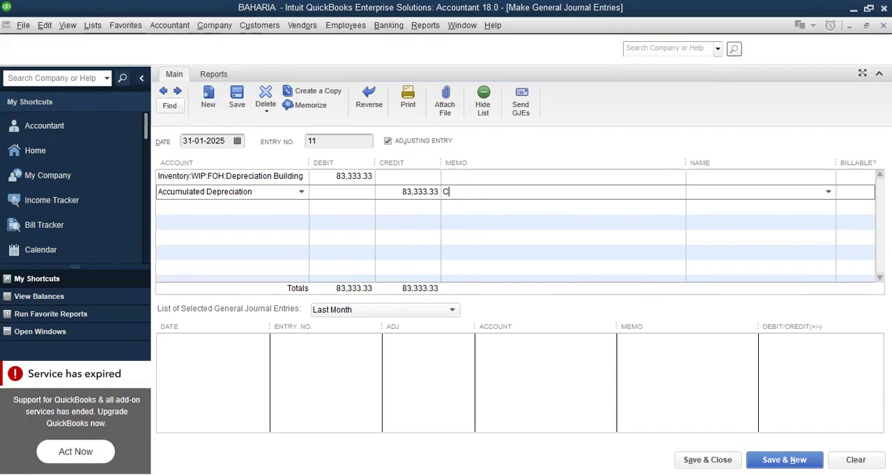
{"action": "type", "text": "har"}
{"action": "type", "text": "ged De"}
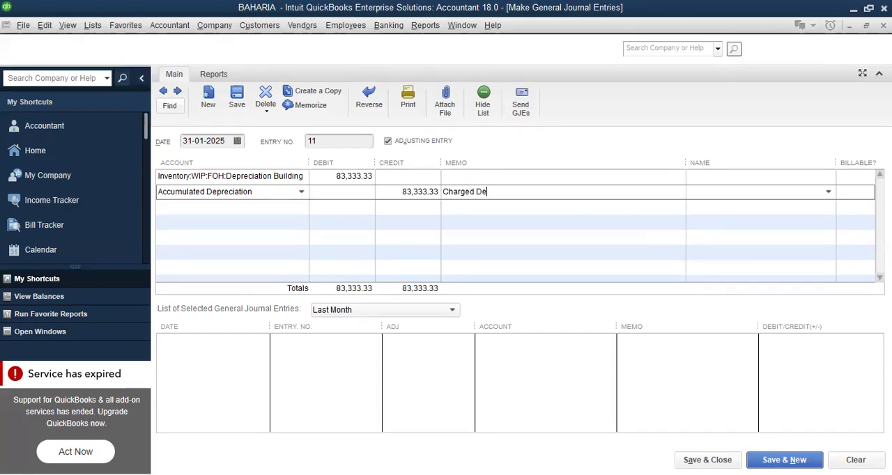
{"action": "type", "text": "preciation"}
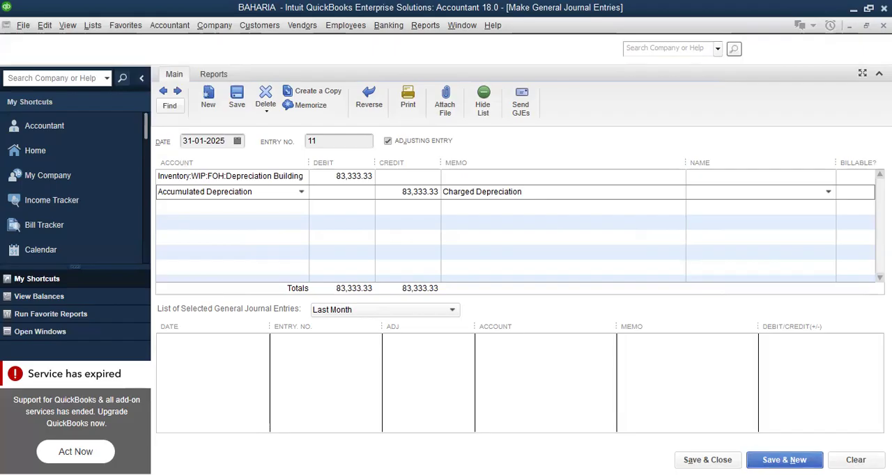
{"action": "left_click", "coordinate": [794, 459]}
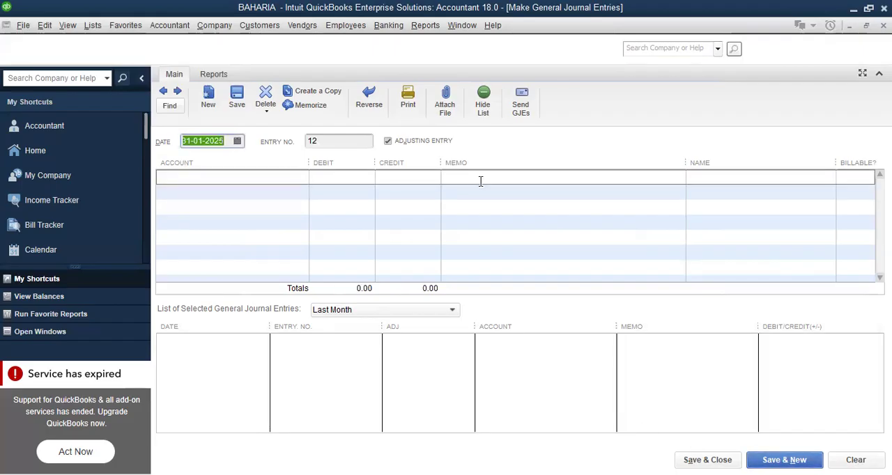
Open the Balance Sheet Standard report, review the inventory, WIP and FOH balances, and close the report
{"action": "left_click", "coordinate": [427, 26]}
{"action": "mouse_move", "coordinate": [488, 166]}
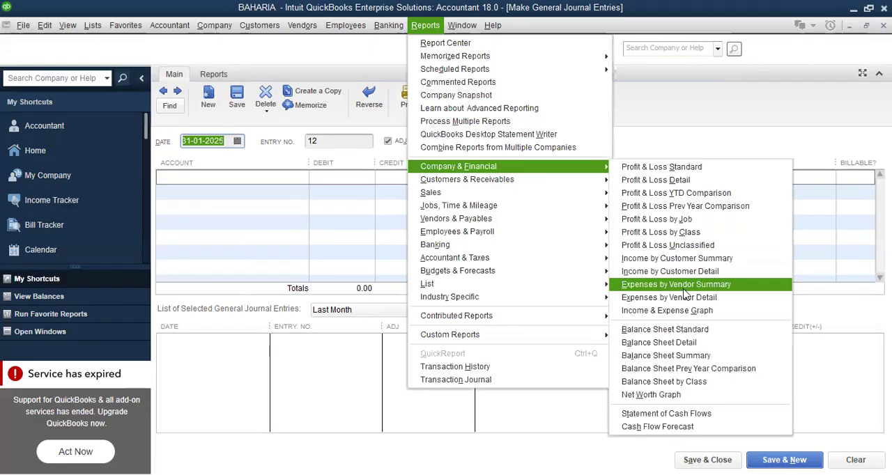
{"action": "left_click", "coordinate": [685, 332]}
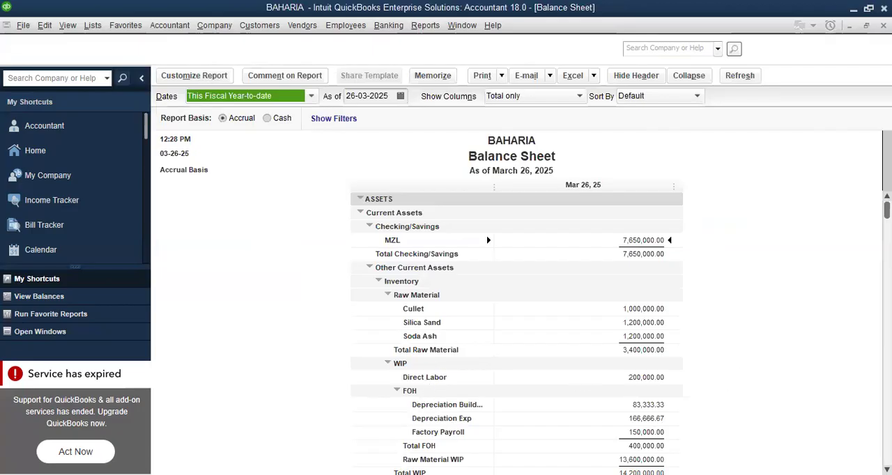
{"action": "scroll", "coordinate": [885, 209], "scroll_direction": "down", "scroll_amount": 1}
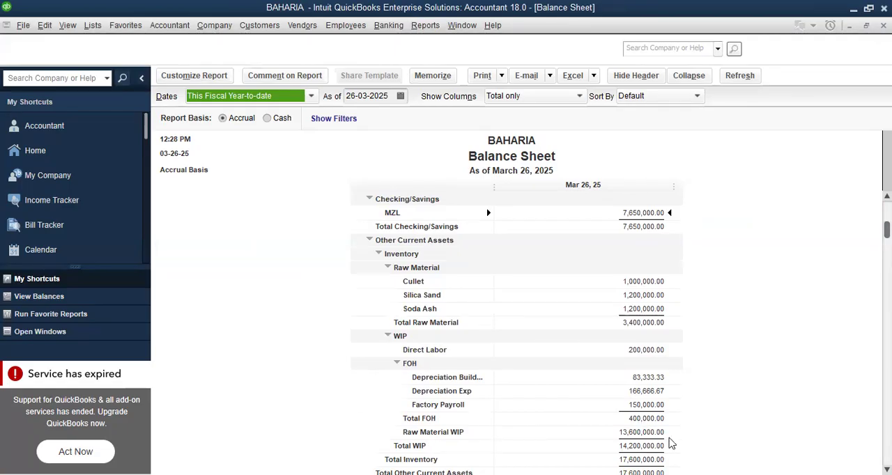
{"action": "key", "text": "Escape"}
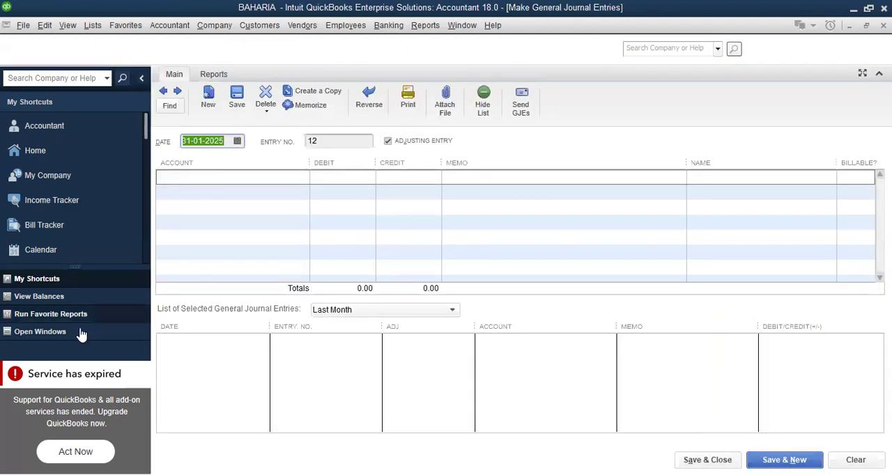
{"action": "left_click", "coordinate": [263, 177]}
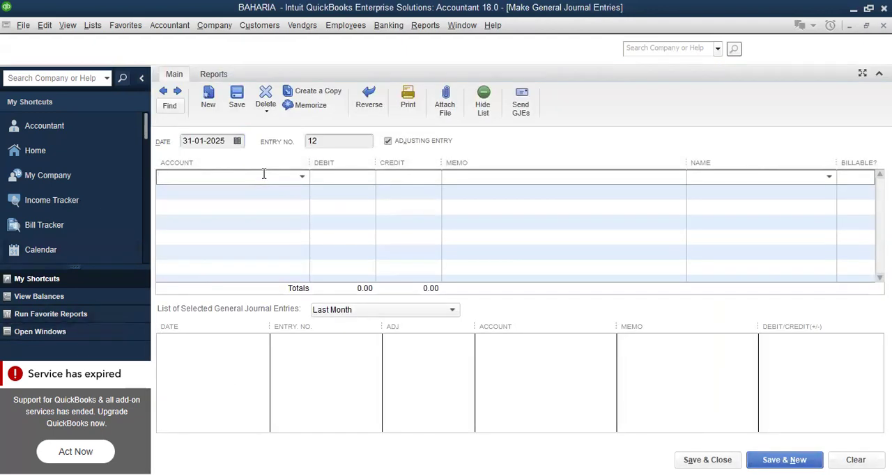
{"action": "left_click", "coordinate": [303, 178]}
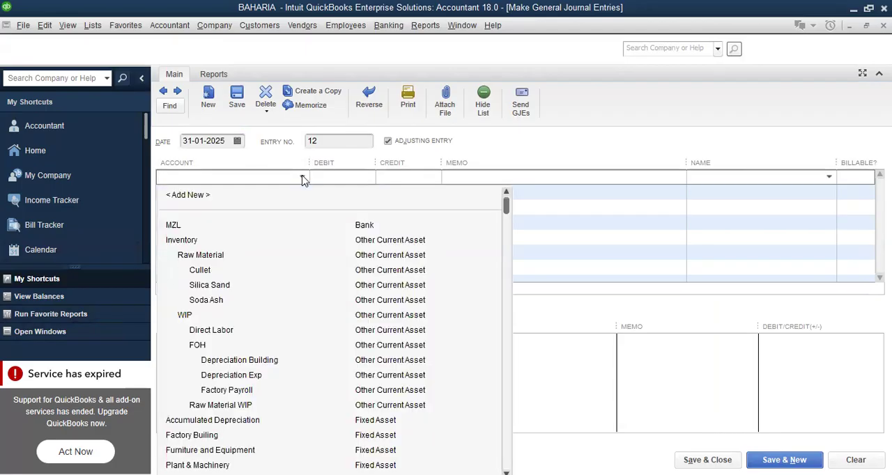
{"action": "left_click", "coordinate": [536, 335]}
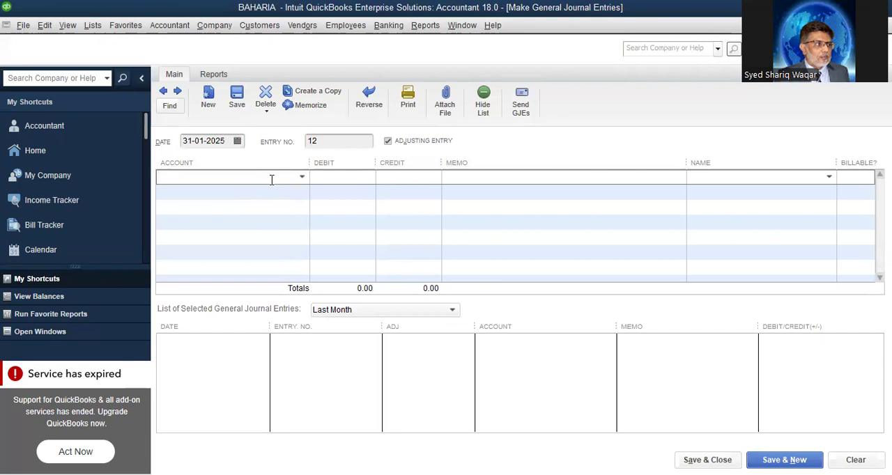
Start adding a new account of type Other Current Asset from the first line of the entry
{"action": "left_click", "coordinate": [301, 178]}
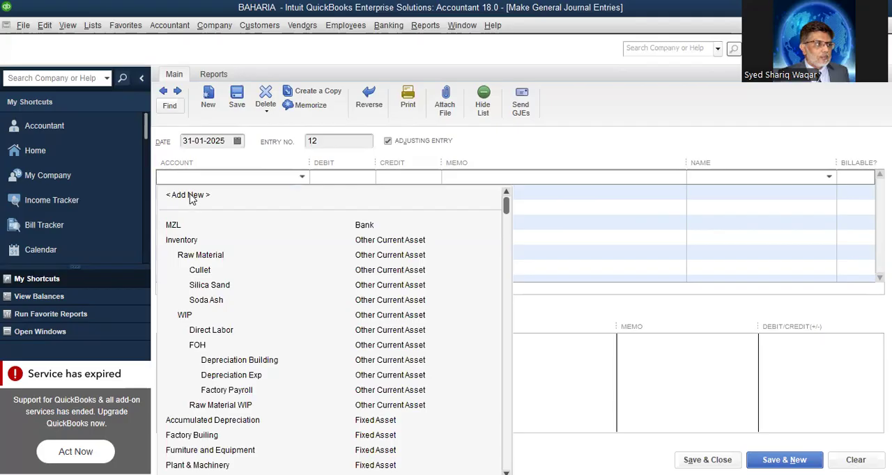
{"action": "left_click", "coordinate": [192, 197]}
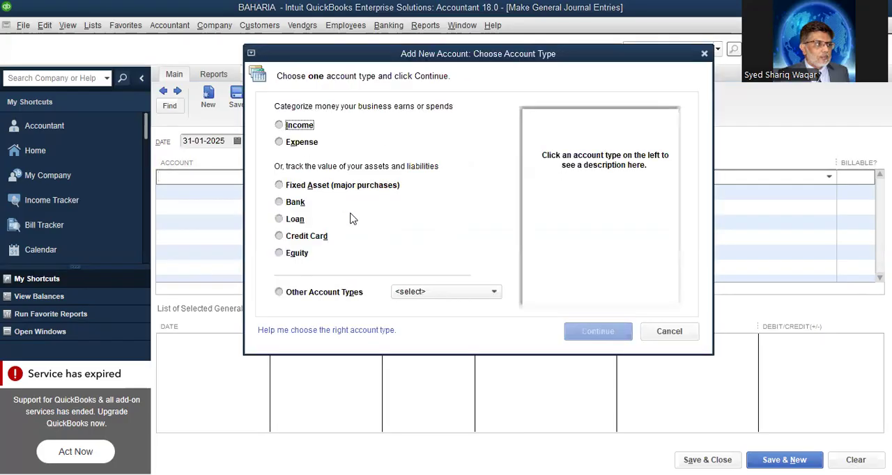
{"action": "left_click", "coordinate": [495, 293]}
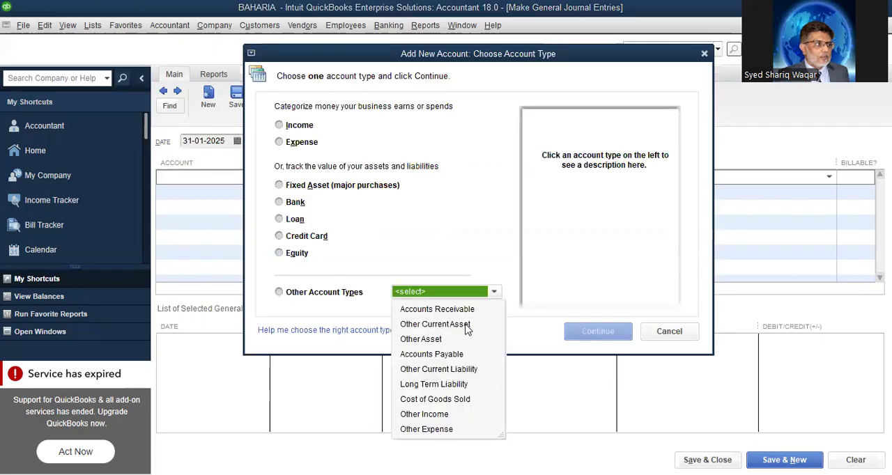
{"action": "left_click", "coordinate": [600, 333]}
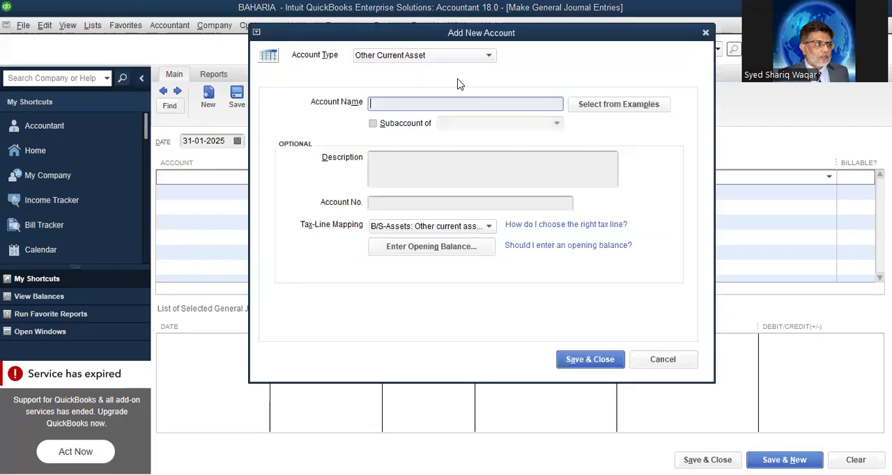
Name the new account Finished Goods, make it a subaccount of Inventory, and save it
{"action": "type", "text": "Finished Goo"}
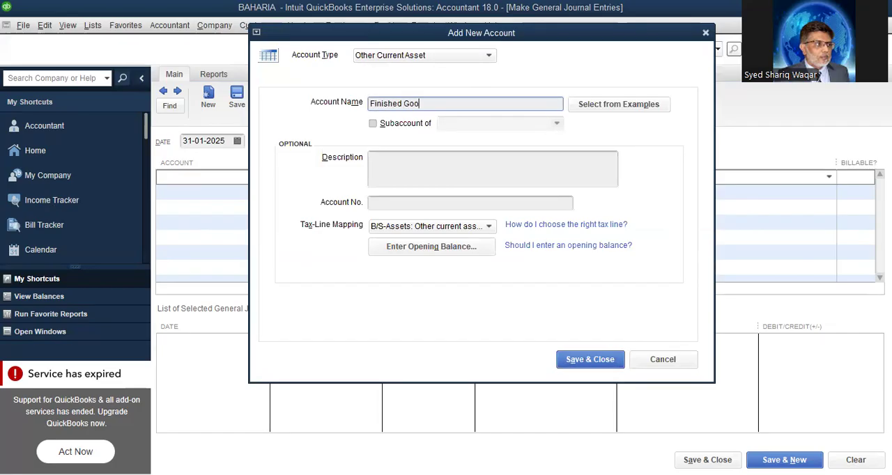
{"action": "type", "text": "ds"}
{"action": "left_click", "coordinate": [373, 123]}
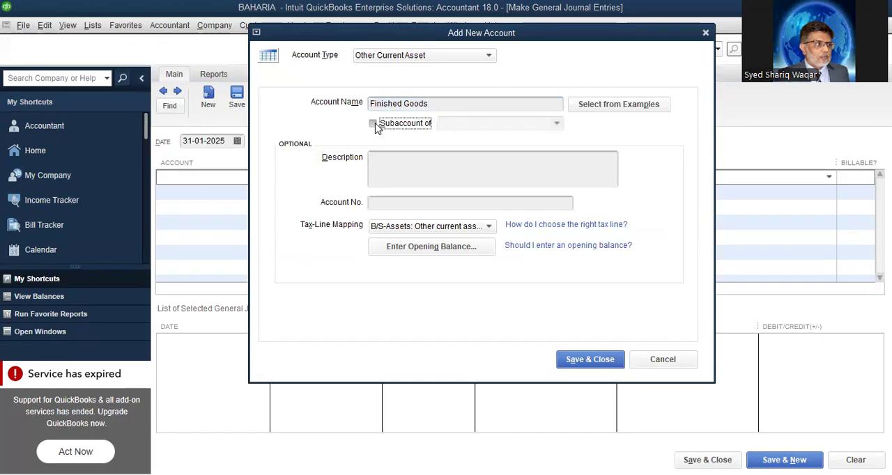
{"action": "left_click", "coordinate": [557, 123]}
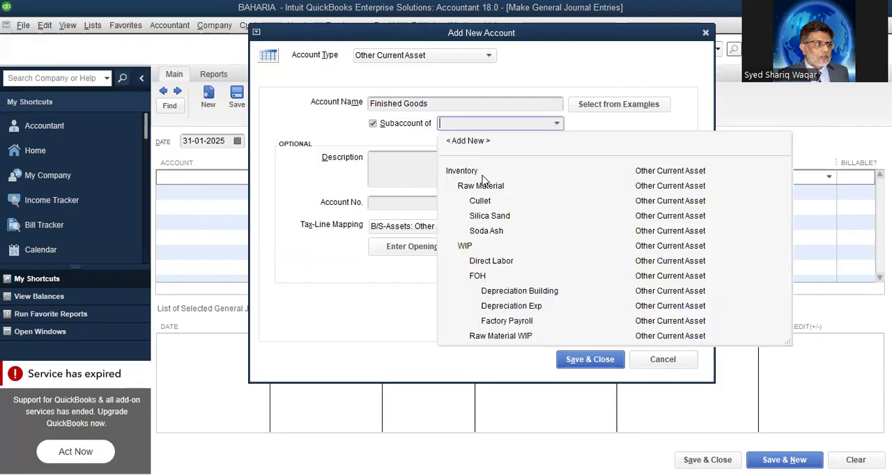
{"action": "left_click", "coordinate": [479, 174]}
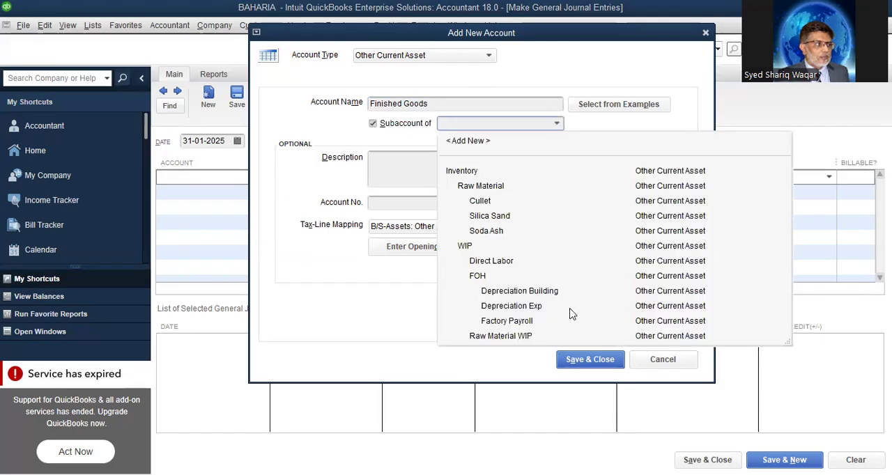
{"action": "left_click", "coordinate": [589, 359]}
Add the WIP Direct Labor account on the second line with a credit of 160,000
{"action": "left_click", "coordinate": [301, 192]}
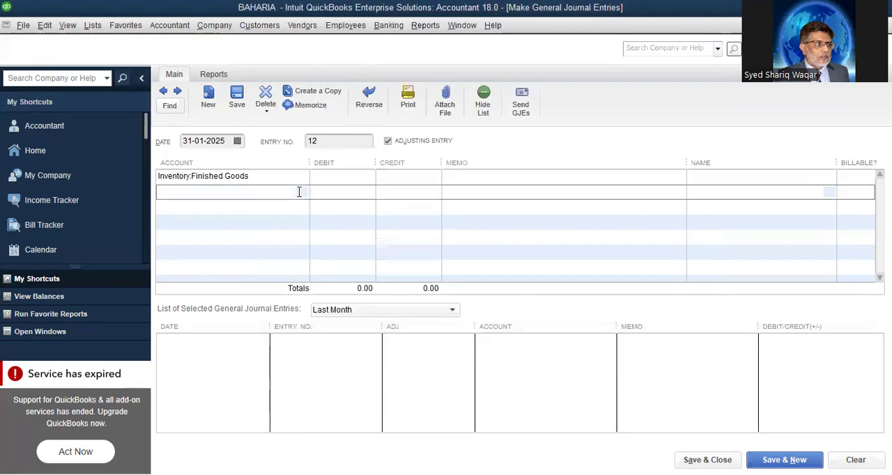
{"action": "left_click", "coordinate": [301, 194]}
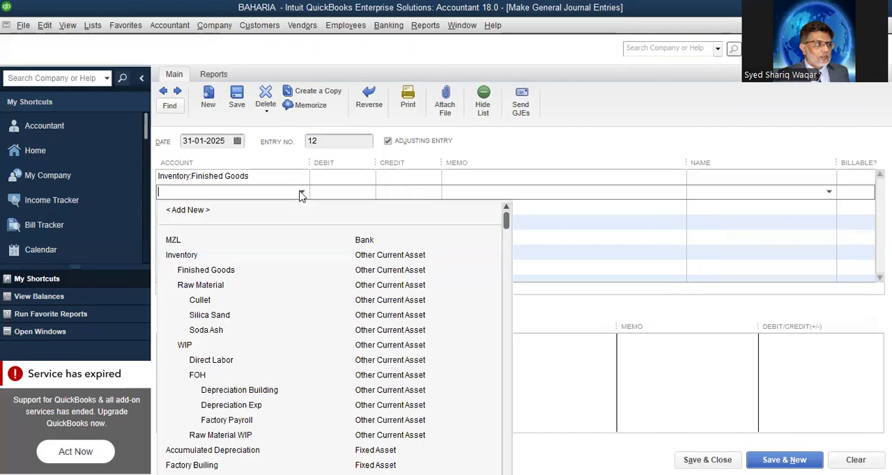
{"action": "left_click", "coordinate": [209, 361]}
{"action": "left_click", "coordinate": [399, 190]}
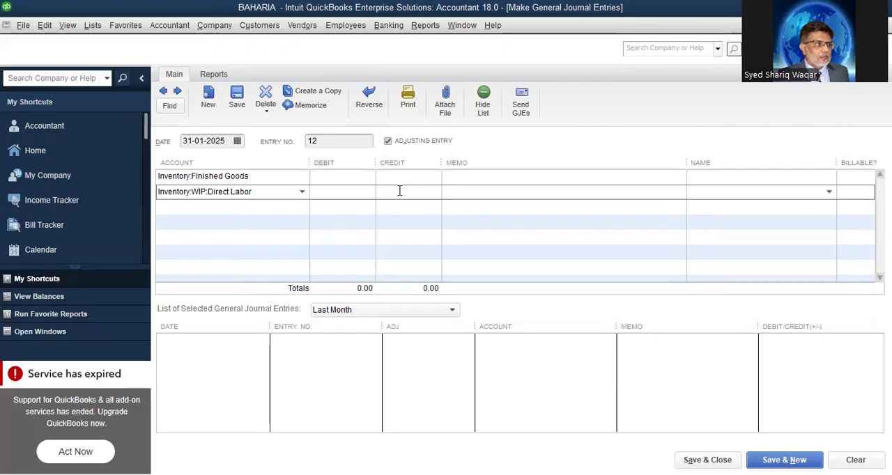
{"action": "type", "text": "160,000"}
Set the account on the third line to Factory Payroll under FOH
{"action": "left_click", "coordinate": [297, 199]}
{"action": "left_click", "coordinate": [301, 206]}
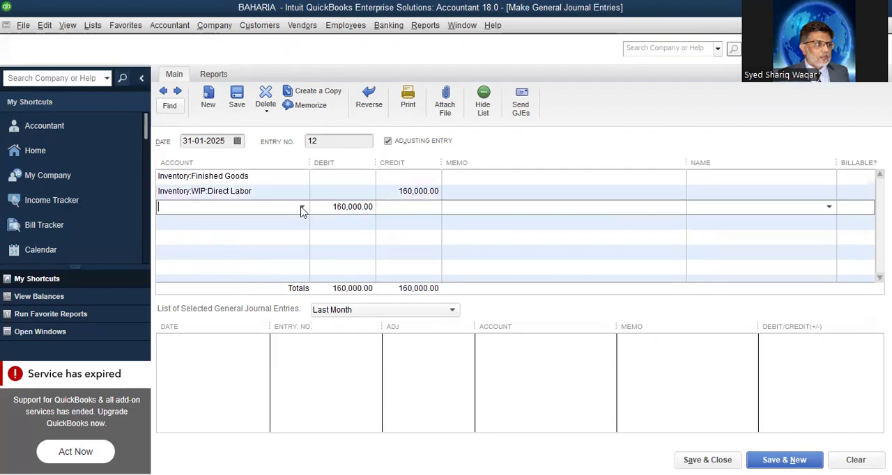
{"action": "left_click", "coordinate": [302, 207]}
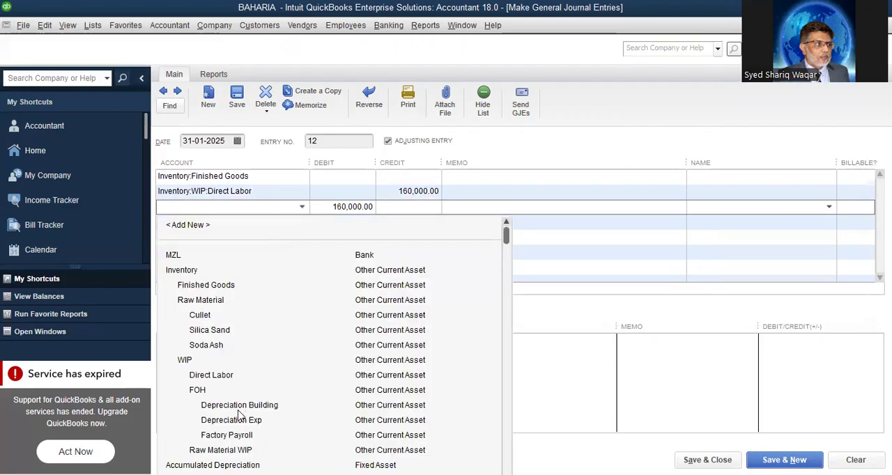
{"action": "left_click", "coordinate": [241, 436]}
Credit the Factory Payroll line with 150,000 multiplied by 0.8, giving 120,000
{"action": "left_click", "coordinate": [403, 196]}
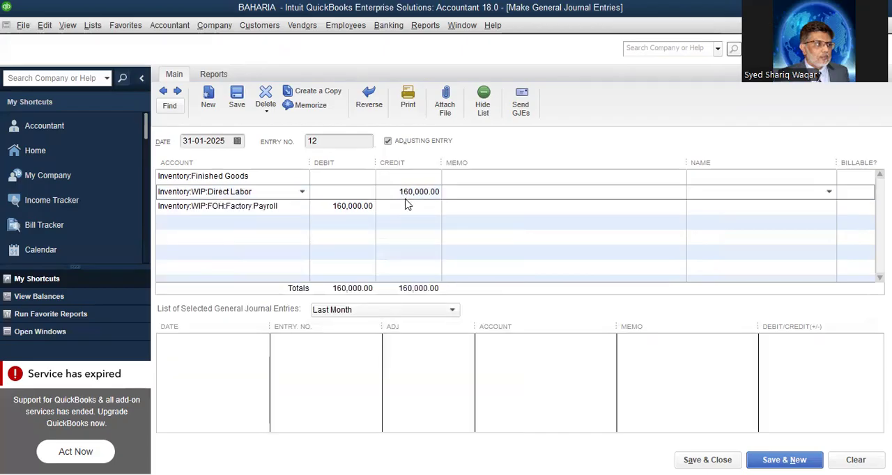
{"action": "left_click", "coordinate": [413, 206]}
{"action": "type", "text": "150000*.8"}
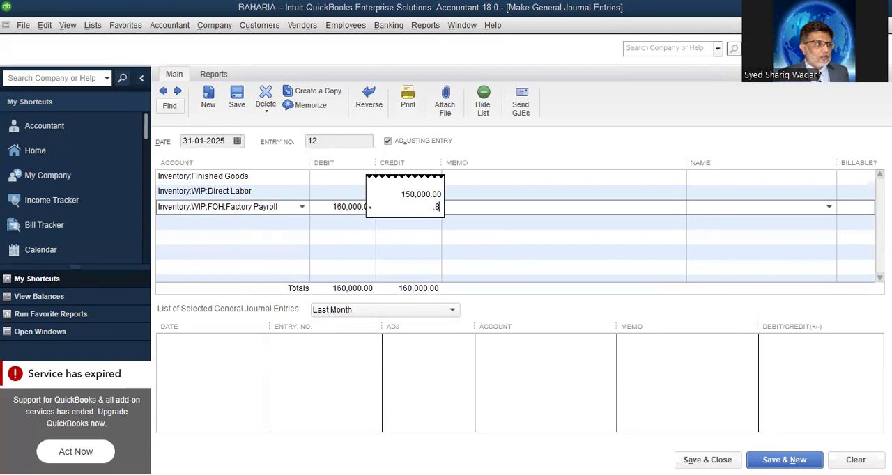
{"action": "key", "text": "Return"}
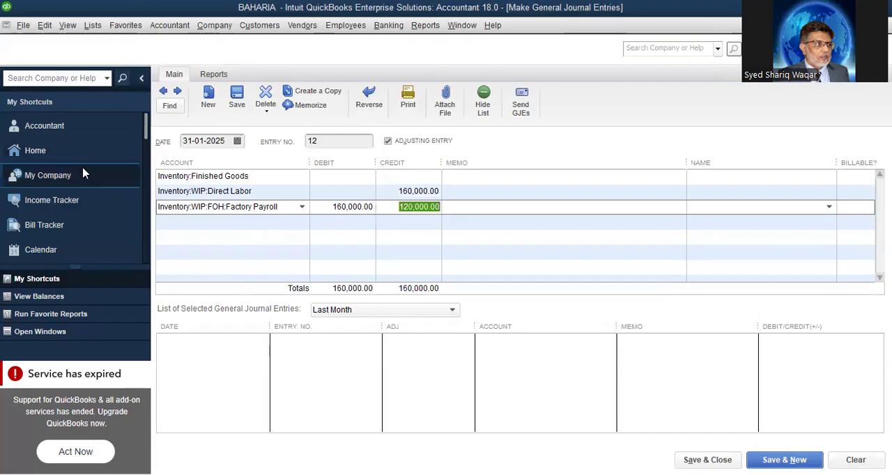
Set the account on the fourth line to Depreciation Building under FOH
{"action": "left_click", "coordinate": [283, 223]}
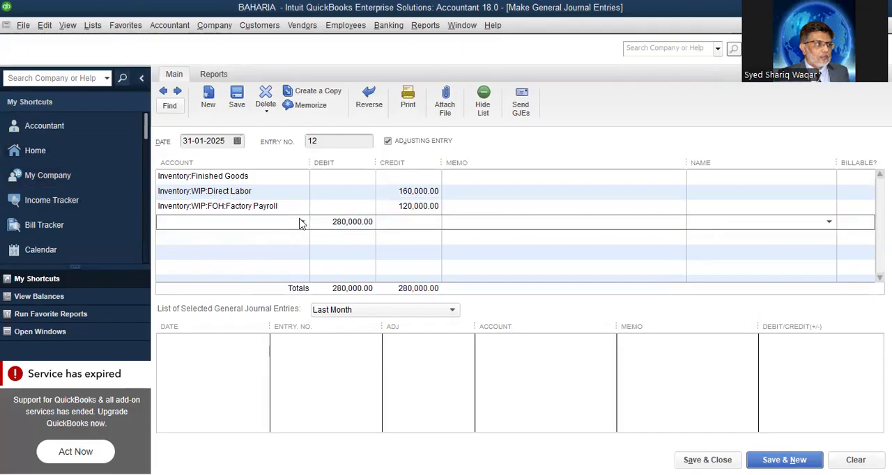
{"action": "left_click", "coordinate": [302, 223]}
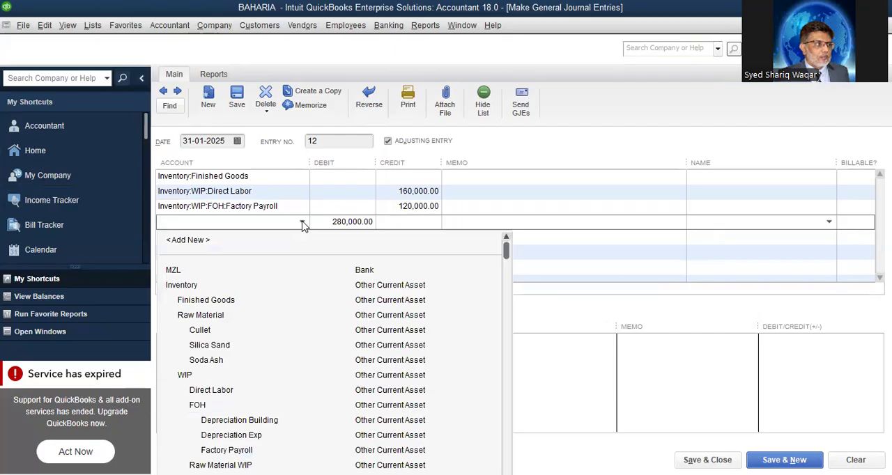
{"action": "left_click", "coordinate": [268, 421]}
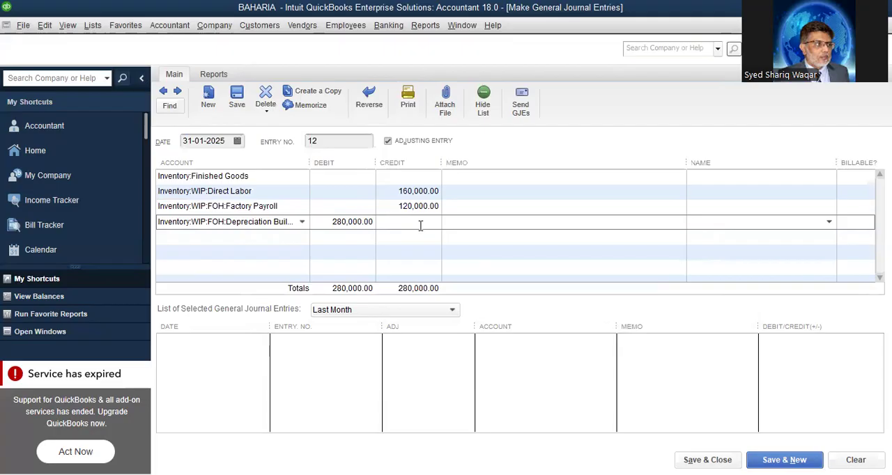
Look up the Depreciation Building balance in the Balance Sheet report and credit its line with 83,333.33 multiplied by 0.8, giving 66,666.66
{"action": "left_click", "coordinate": [430, 26]}
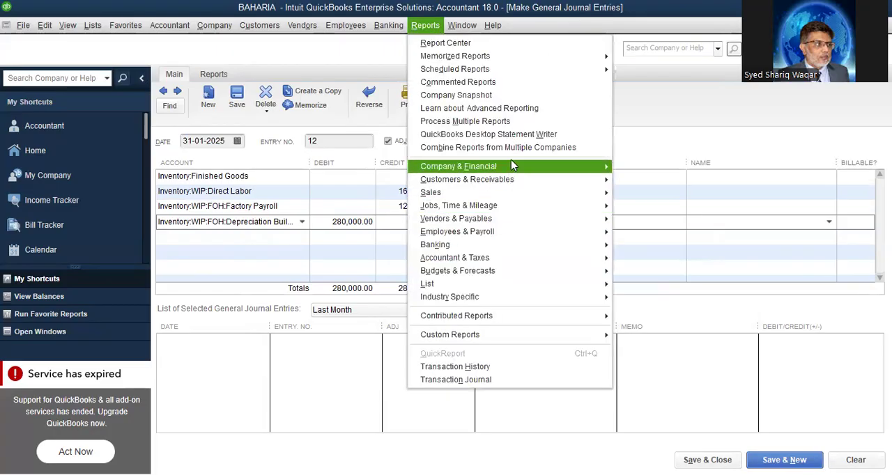
{"action": "left_click", "coordinate": [696, 387]}
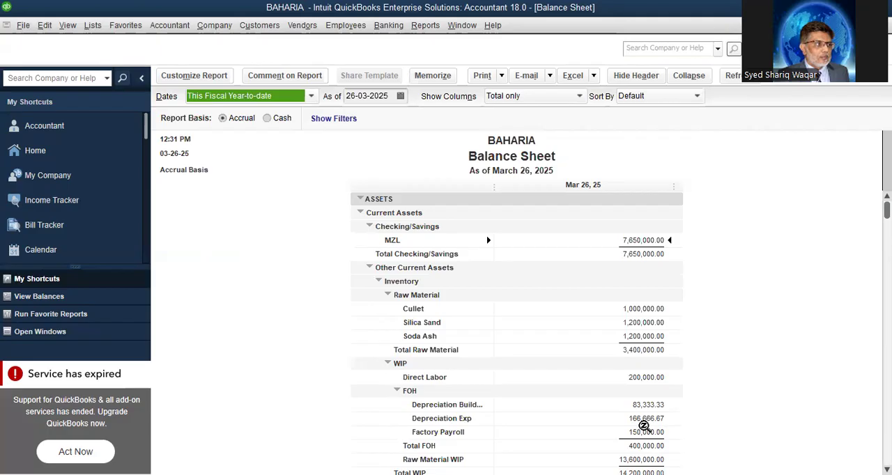
{"action": "key", "text": "Escape"}
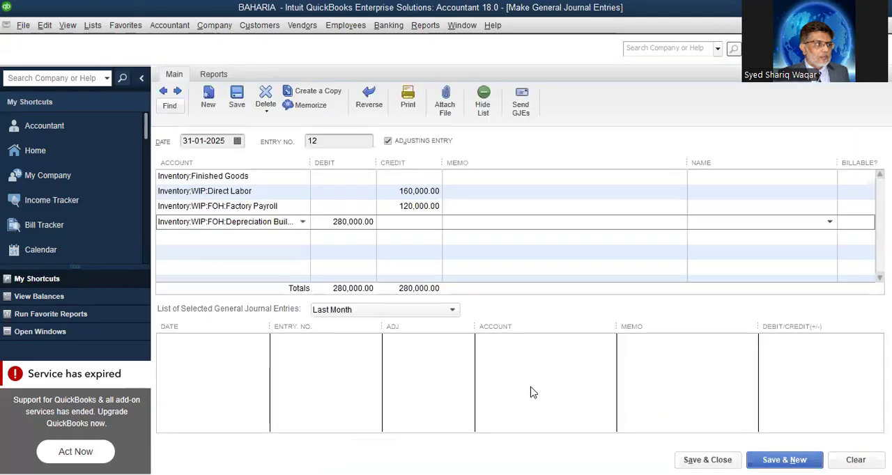
{"action": "type", "text": "83,333.33*.8"}
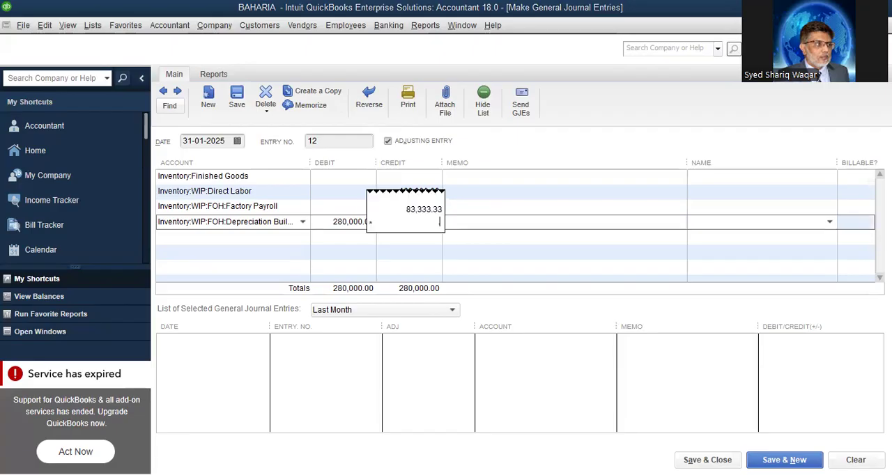
{"action": "key", "text": "Return"}
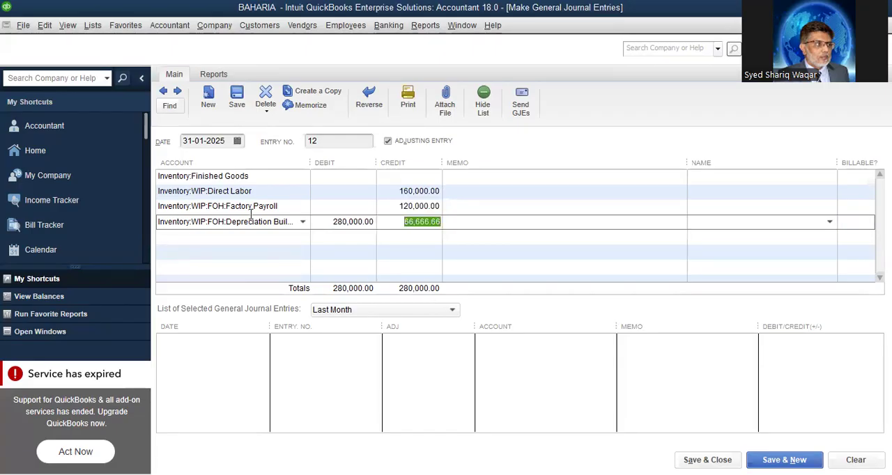
Set the account on the fifth line to Depreciation Exp under FOH
{"action": "left_click", "coordinate": [253, 238]}
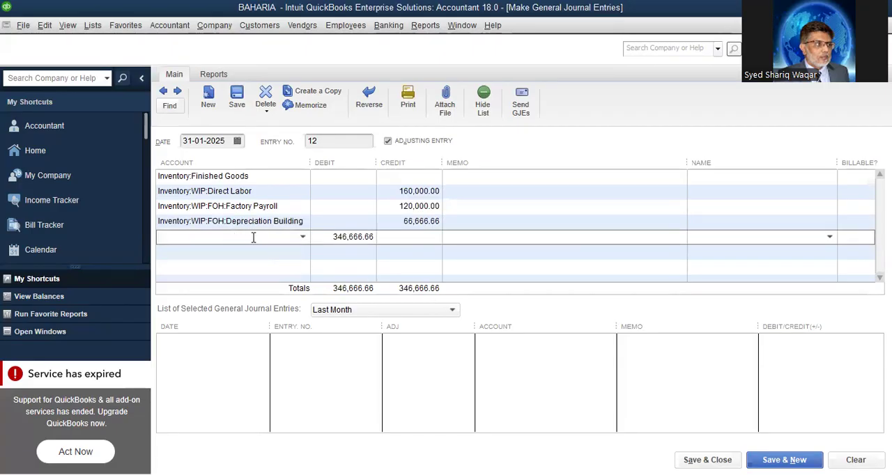
{"action": "left_click", "coordinate": [303, 238]}
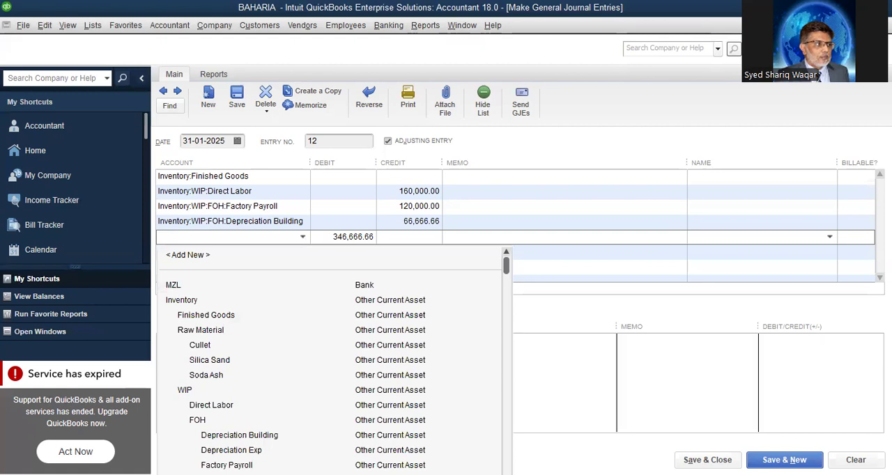
{"action": "left_click", "coordinate": [231, 450]}
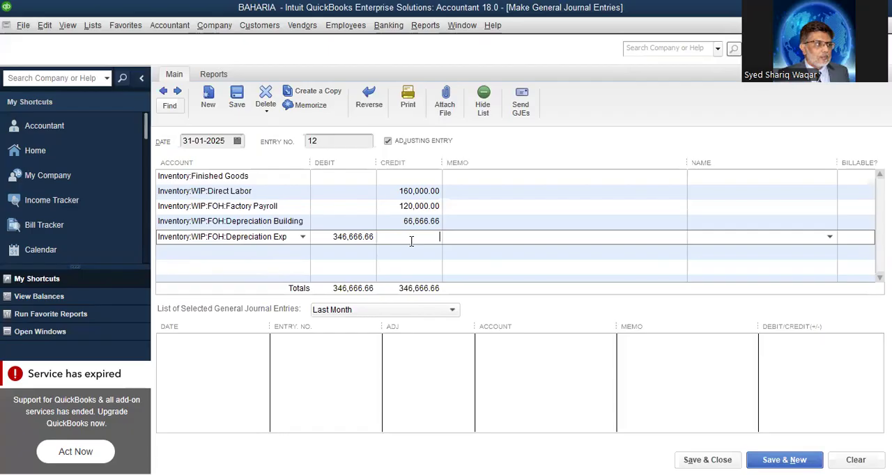
Credit the Depreciation Exp line with 166,667 multiplied by 0.8, giving 133,333.60
{"action": "type", "text": "66"}
{"action": "key", "text": "BackSpace"}
{"action": "key", "text": "BackSpace"}
{"action": "type", "text": "16666"}
{"action": "type", "text": "7*.8"}
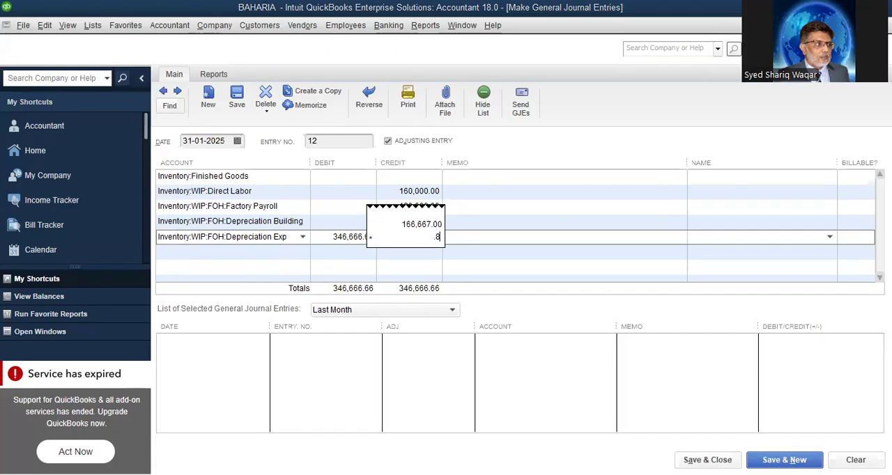
{"action": "key", "text": "Return"}
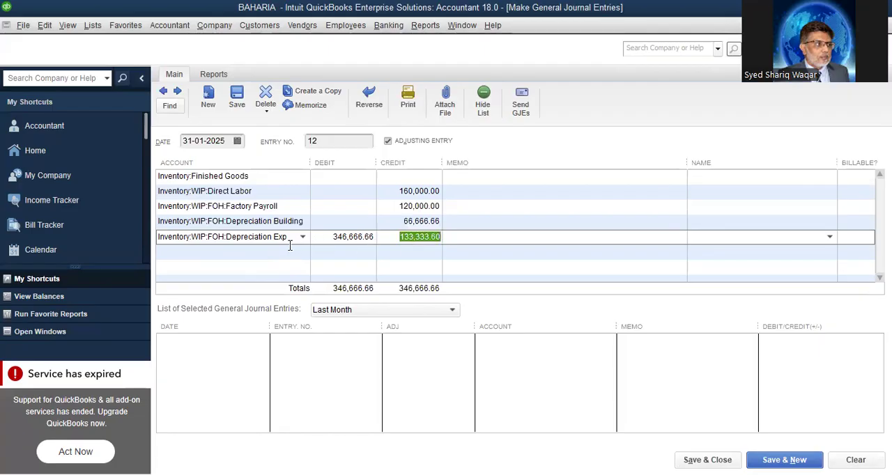
Move the balancing debit of 480,000.26 from the empty sixth line to the Finished Goods line
{"action": "left_click", "coordinate": [288, 257]}
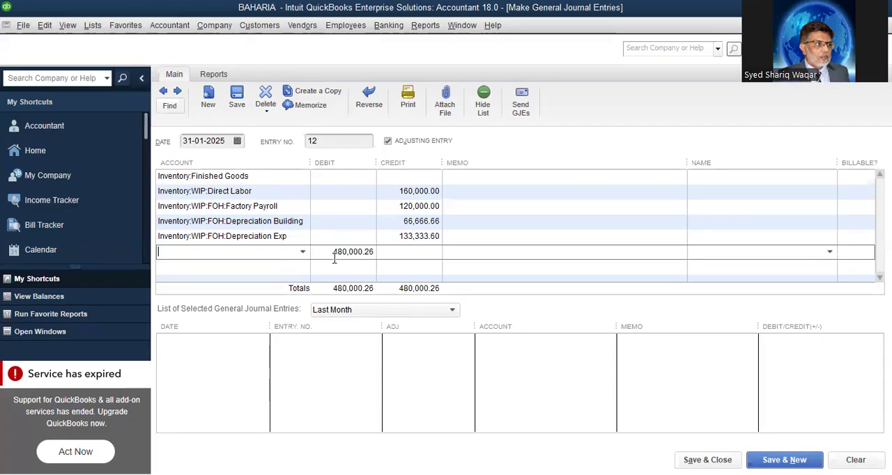
{"action": "left_click_drag", "start_coordinate": [333, 252], "coordinate": [390, 246]}
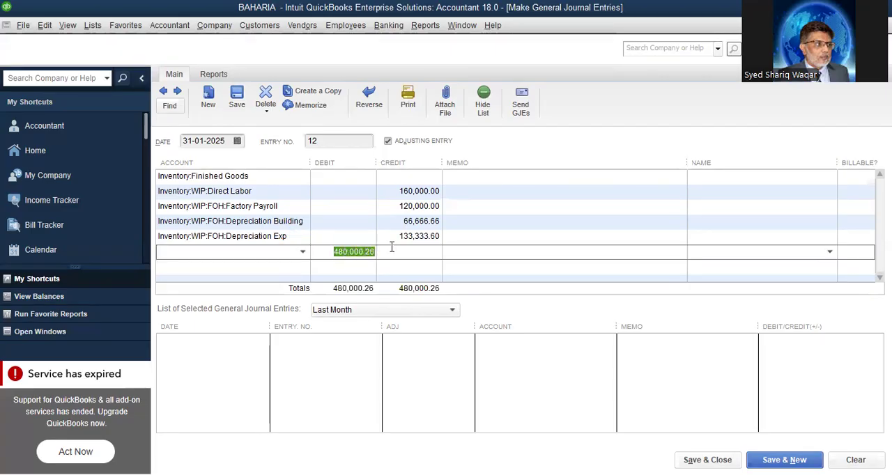
{"action": "right_click", "coordinate": [347, 251]}
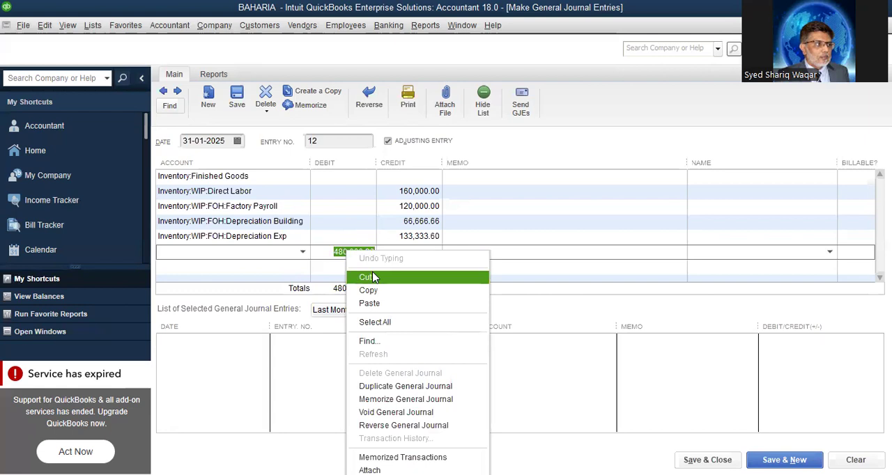
{"action": "left_click", "coordinate": [366, 277]}
{"action": "left_click", "coordinate": [344, 177]}
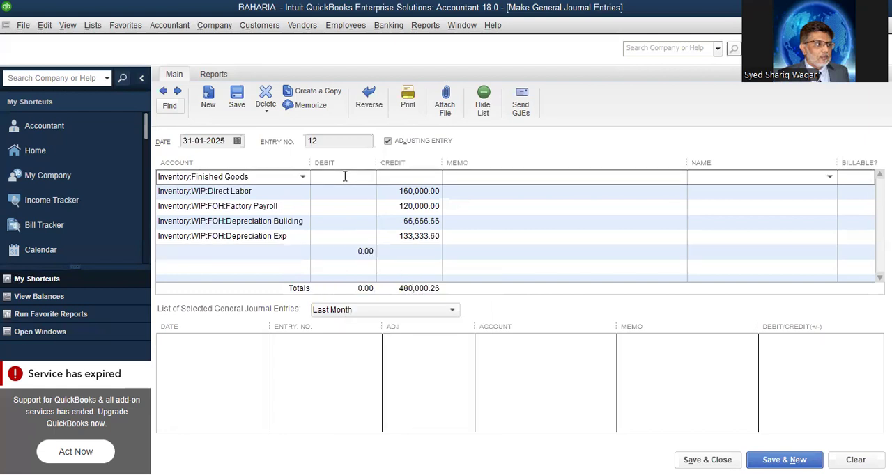
{"action": "right_click", "coordinate": [344, 176]}
{"action": "left_click", "coordinate": [390, 230]}
Add the memo WIP TO FG on the Depreciation Building line and save the entry, starting a new one
{"action": "left_click", "coordinate": [482, 223]}
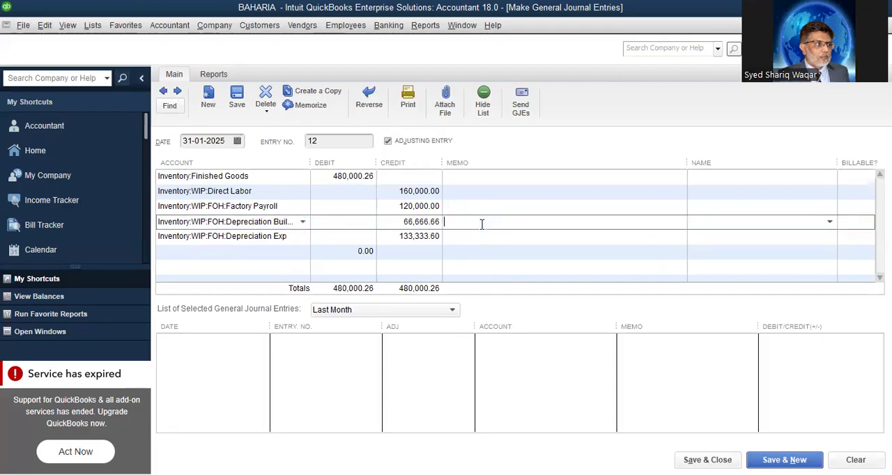
{"action": "type", "text": "WIP TO FG"}
{"action": "key", "text": "alt+s"}
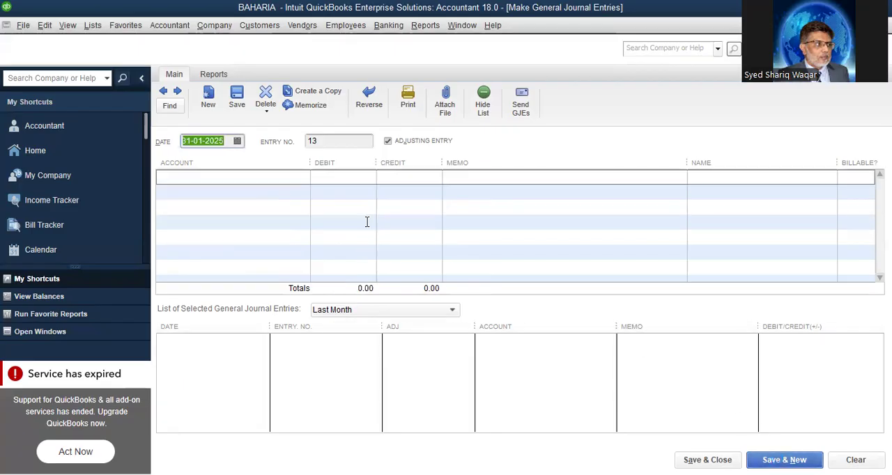
Examine the inventory, WIP and fixed asset balances in the standard Balance Sheet report, and close the report
{"action": "left_click", "coordinate": [425, 25]}
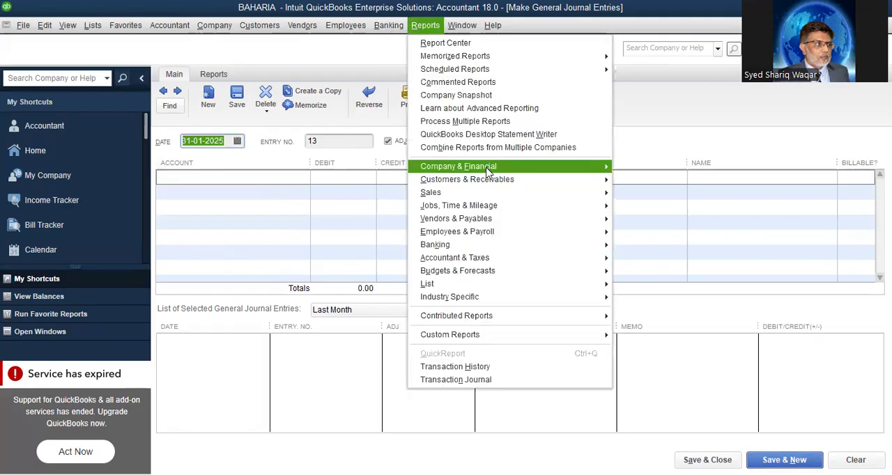
{"action": "mouse_move", "coordinate": [490, 172]}
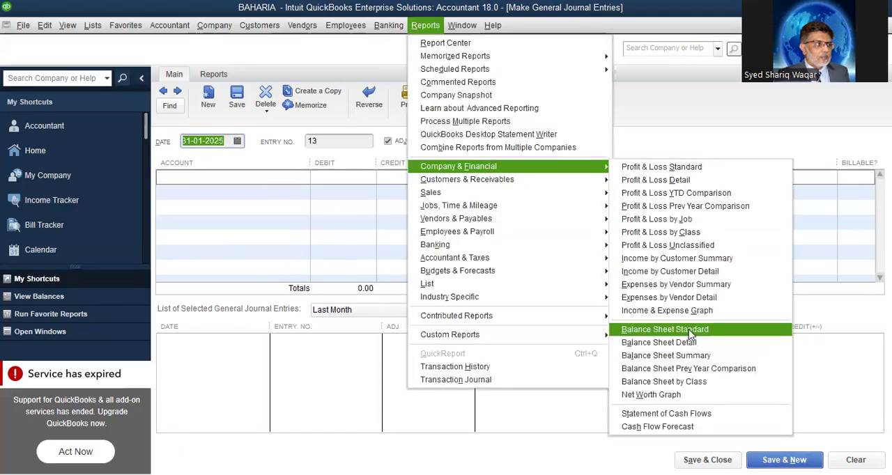
{"action": "left_click", "coordinate": [690, 330]}
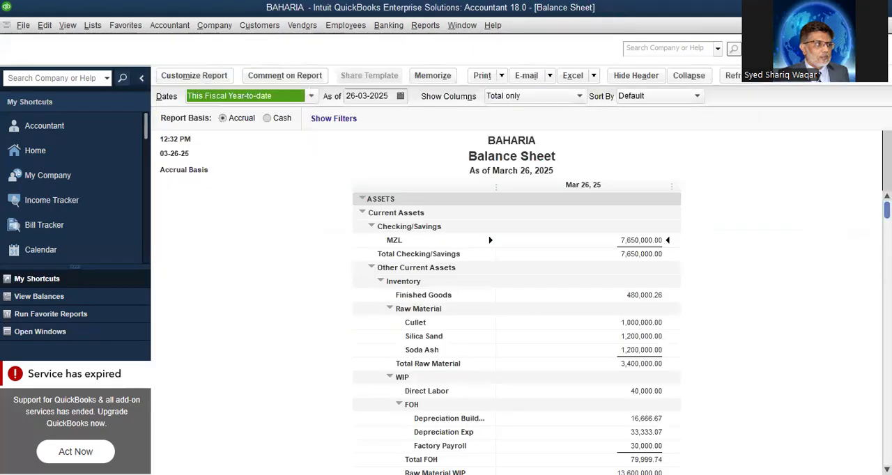
{"action": "scroll", "coordinate": [516, 334], "scroll_direction": "down", "scroll_amount": 3}
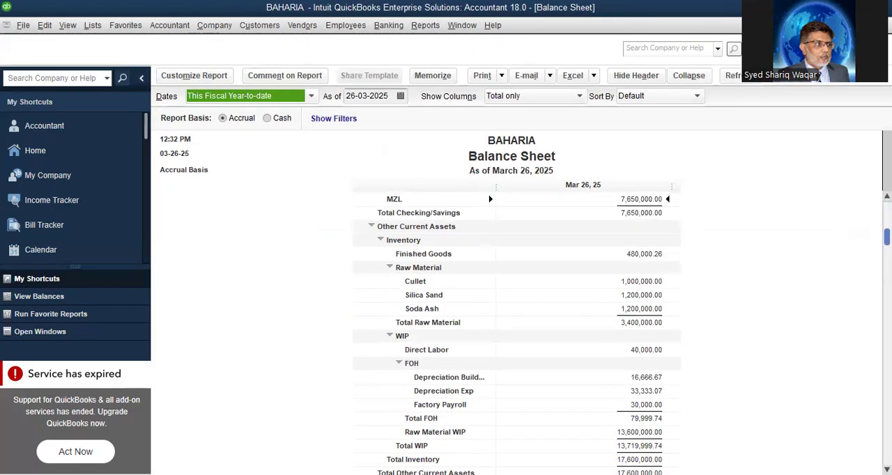
{"action": "scroll", "coordinate": [515, 334], "scroll_direction": "down", "scroll_amount": 3}
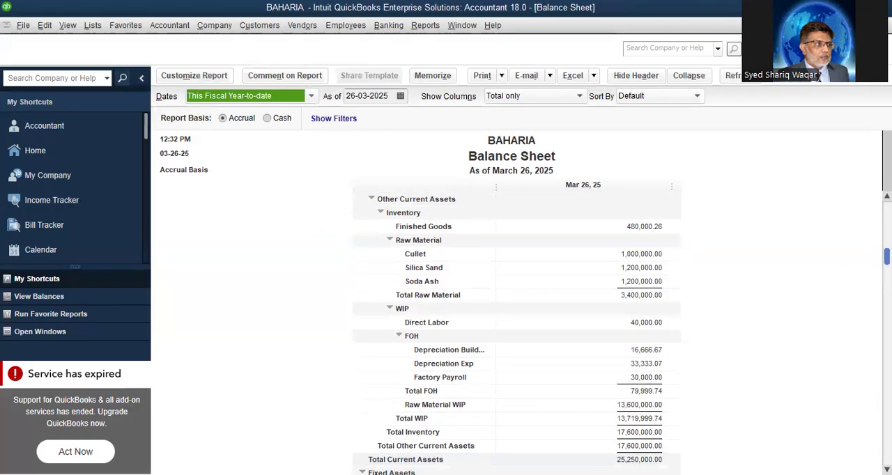
{"action": "scroll", "coordinate": [515, 335], "scroll_direction": "down", "scroll_amount": 2}
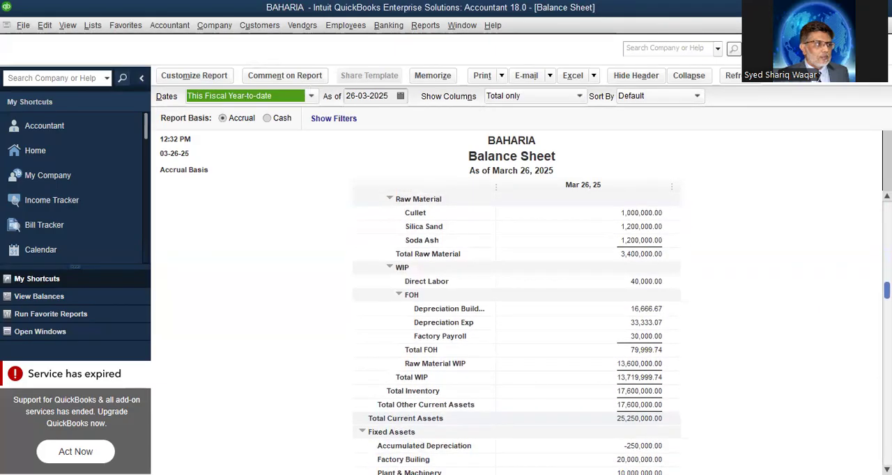
{"action": "scroll", "coordinate": [516, 334], "scroll_direction": "down", "scroll_amount": 1}
{"action": "scroll", "coordinate": [515, 335], "scroll_direction": "down", "scroll_amount": 1}
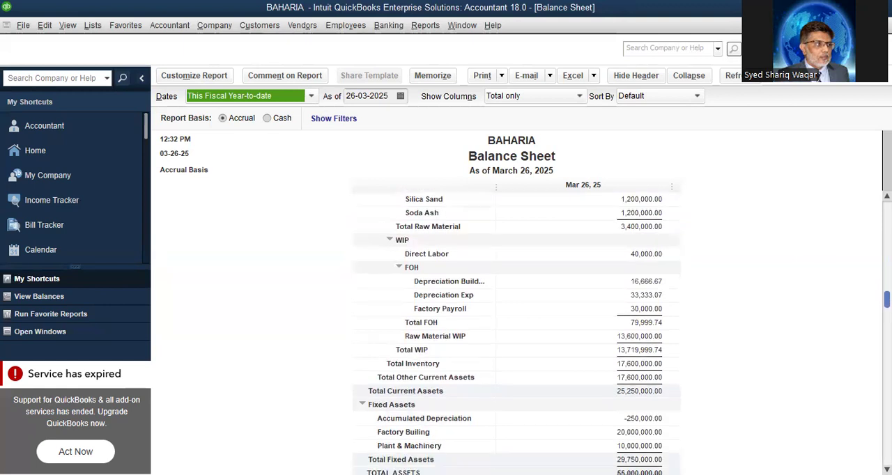
{"action": "scroll", "coordinate": [516, 334], "scroll_direction": "up", "scroll_amount": 5}
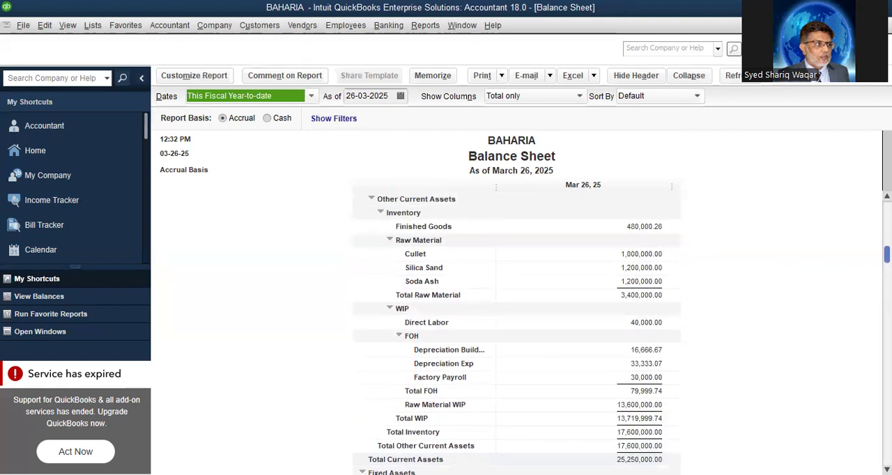
{"action": "scroll", "coordinate": [516, 335], "scroll_direction": "down", "scroll_amount": 1}
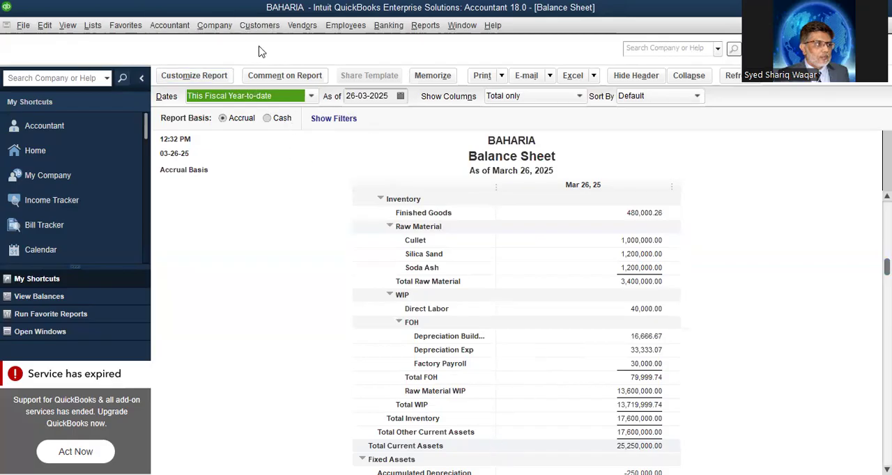
{"action": "key", "text": "Escape"}
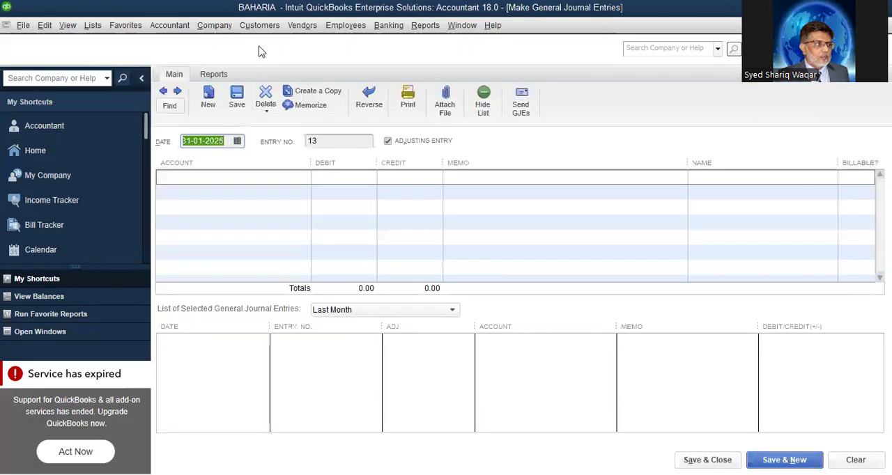
Reopen journal entry 12 and set the account on its sixth line to Raw Material WIP
{"action": "left_click", "coordinate": [163, 92]}
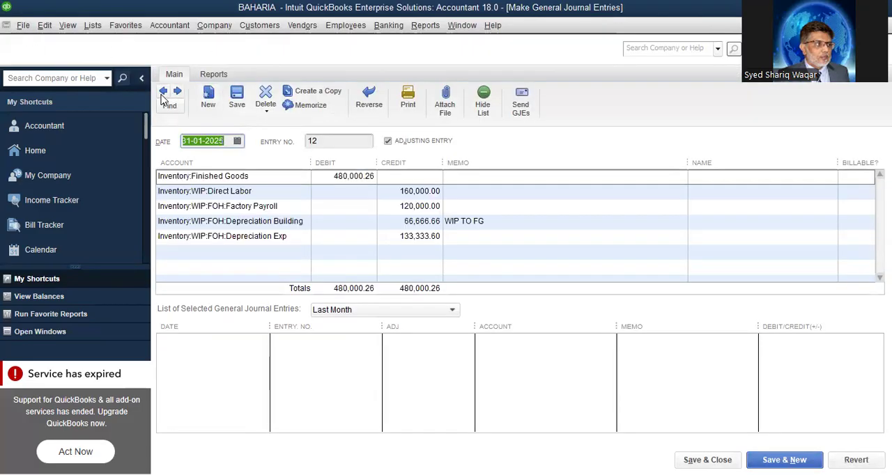
{"action": "left_click", "coordinate": [283, 251]}
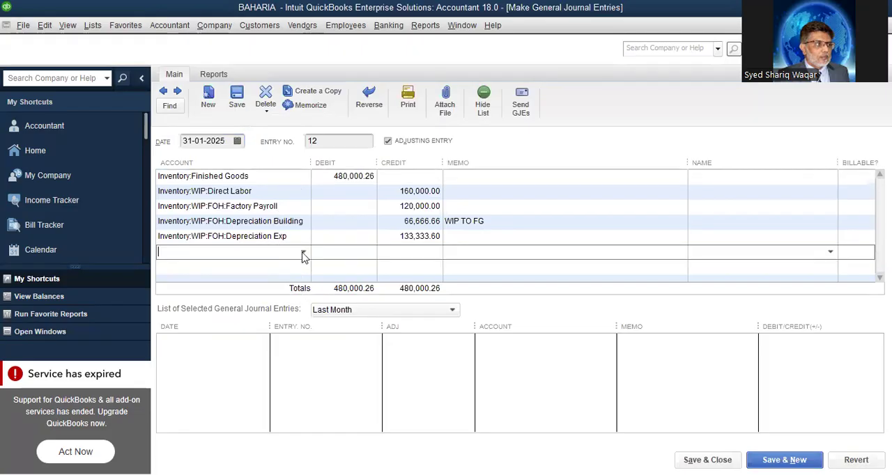
{"action": "left_click", "coordinate": [303, 252]}
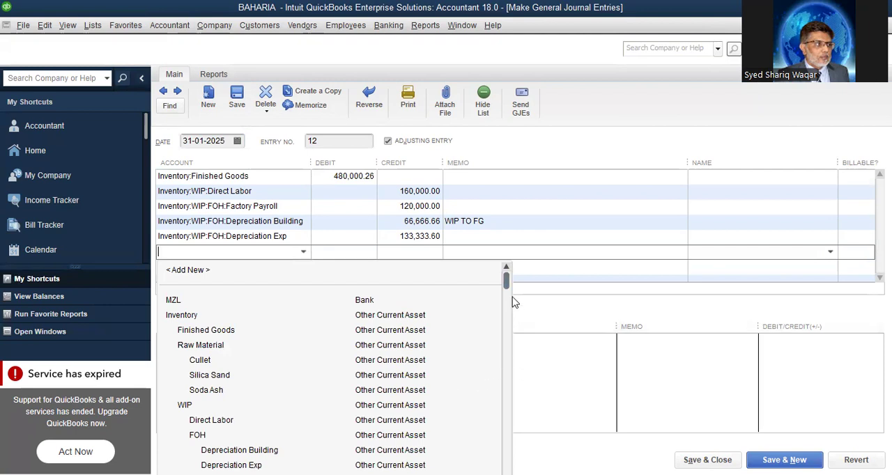
{"action": "left_click_drag", "start_coordinate": [506, 288], "coordinate": [508, 317]}
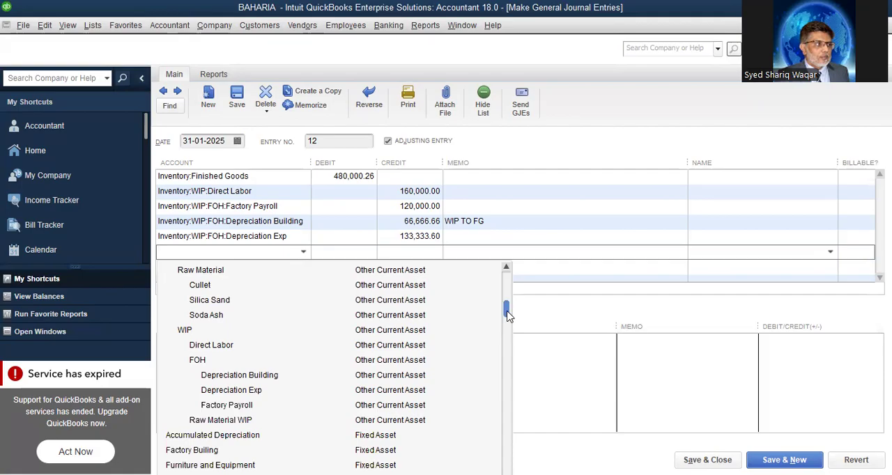
{"action": "left_click", "coordinate": [249, 421]}
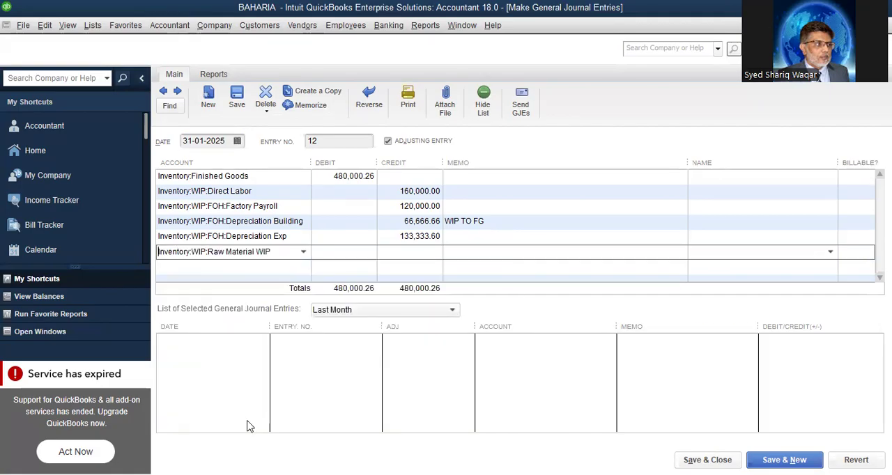
Look up the Raw Material WIP balance in the Balance Sheet report and credit its line with 13,600,000.00 multiplied by 0.8, giving 10,880,000.00
{"action": "left_click", "coordinate": [425, 257]}
{"action": "left_click", "coordinate": [425, 25]}
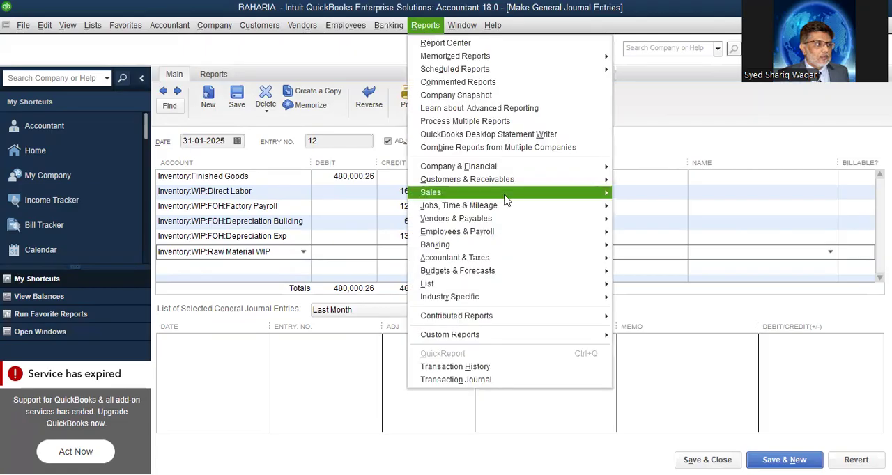
{"action": "mouse_move", "coordinate": [533, 170]}
{"action": "left_click", "coordinate": [683, 329]}
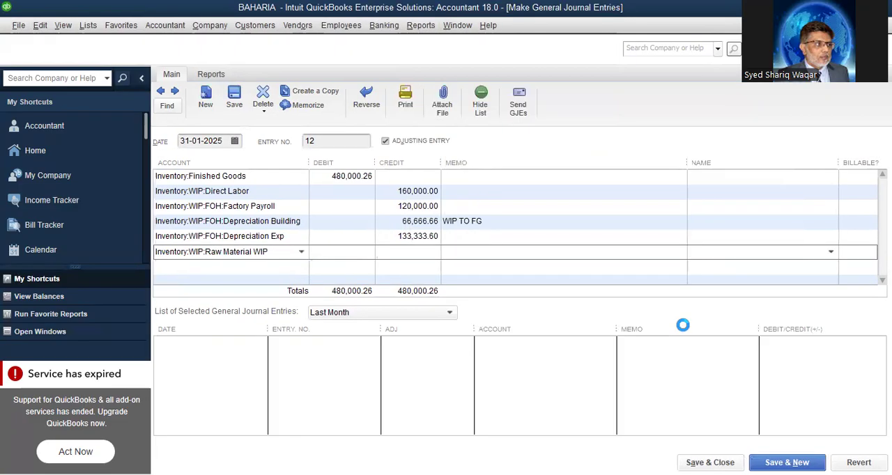
{"action": "scroll", "coordinate": [622, 334], "scroll_direction": "down", "scroll_amount": 3}
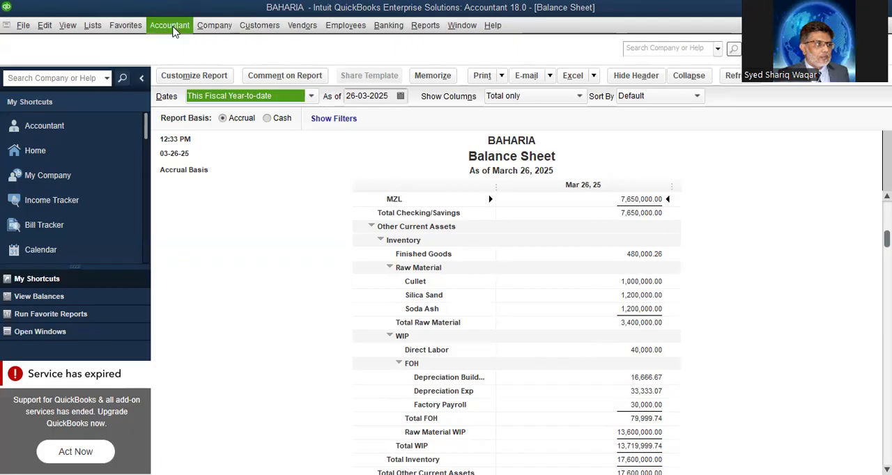
{"action": "left_click", "coordinate": [172, 28]}
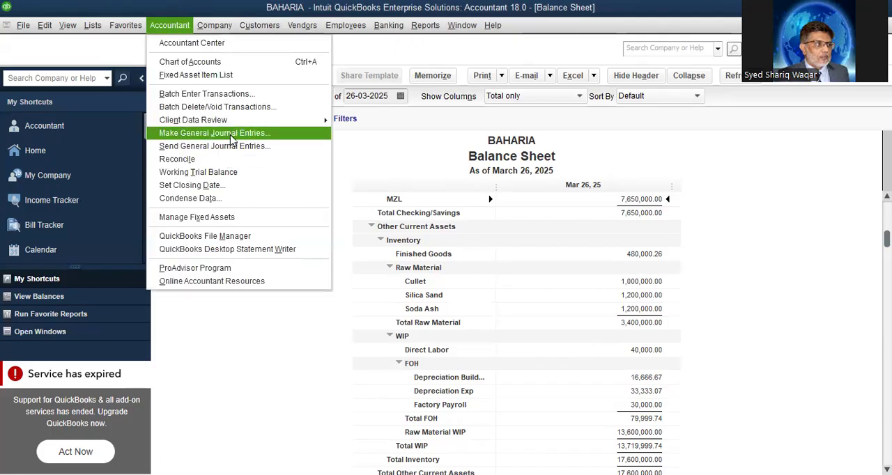
{"action": "left_click", "coordinate": [232, 135]}
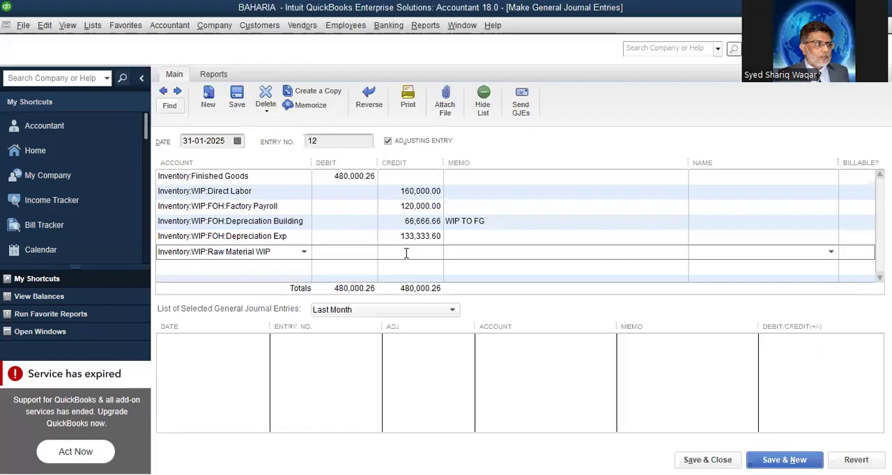
{"action": "left_click", "coordinate": [407, 253]}
{"action": "type", "text": "13,600,"}
{"action": "type", "text": "000.00 "}
{"action": "type", "text": "* .8"}
{"action": "key", "text": "Return"}
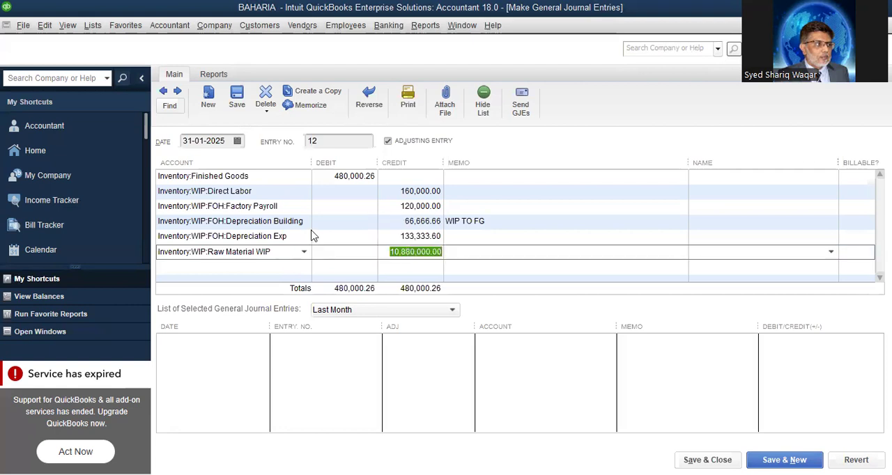
Set the Finished Goods debit to 11,360,000.26 and save the changed entry, recording the changes
{"action": "left_click", "coordinate": [352, 254]}
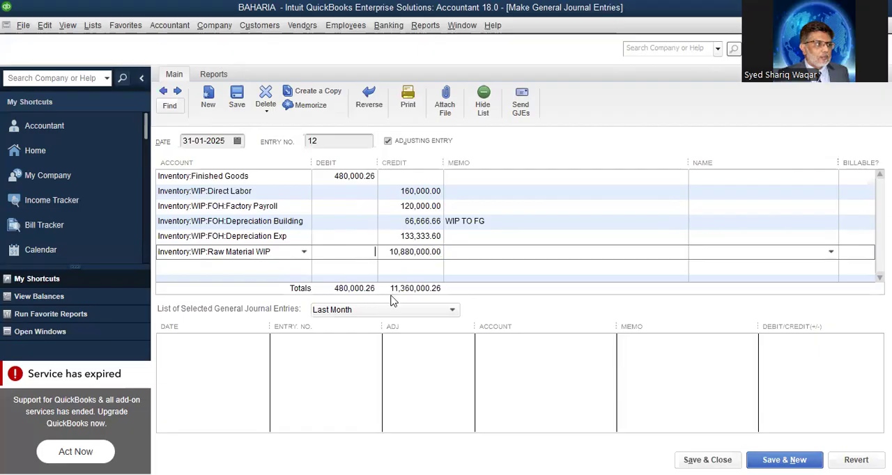
{"action": "left_click", "coordinate": [329, 177]}
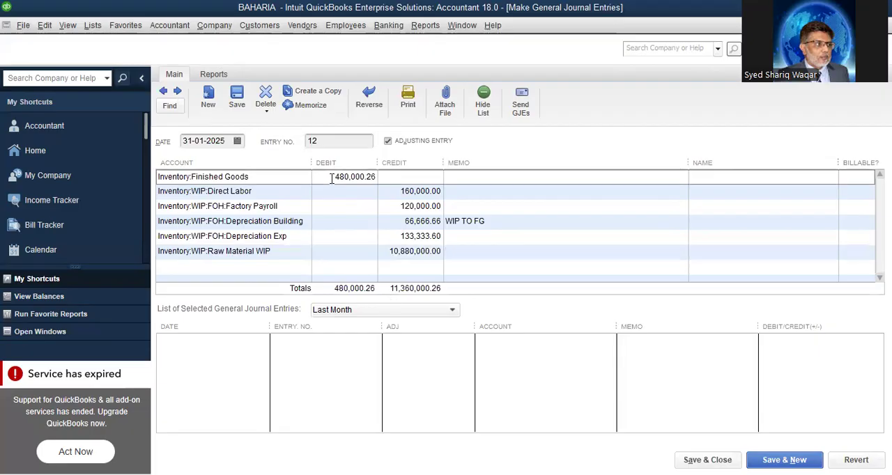
{"action": "type", "text": "11360"}
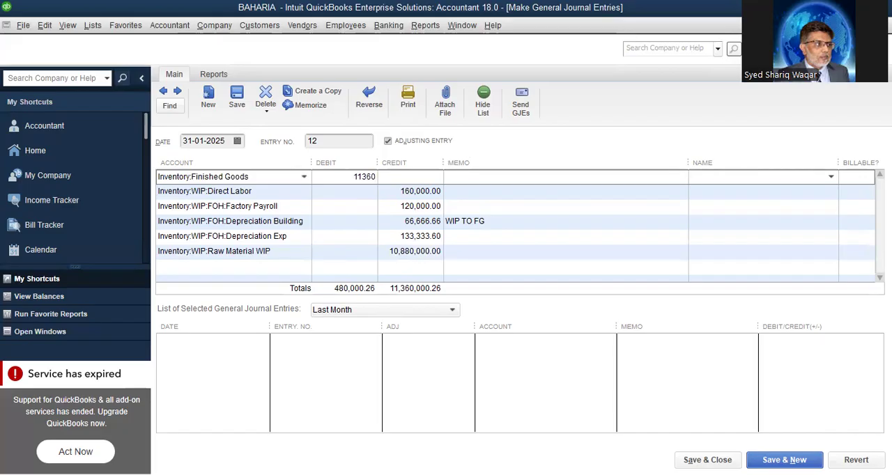
{"action": "type", "text": "000.26"}
{"action": "left_click", "coordinate": [791, 461]}
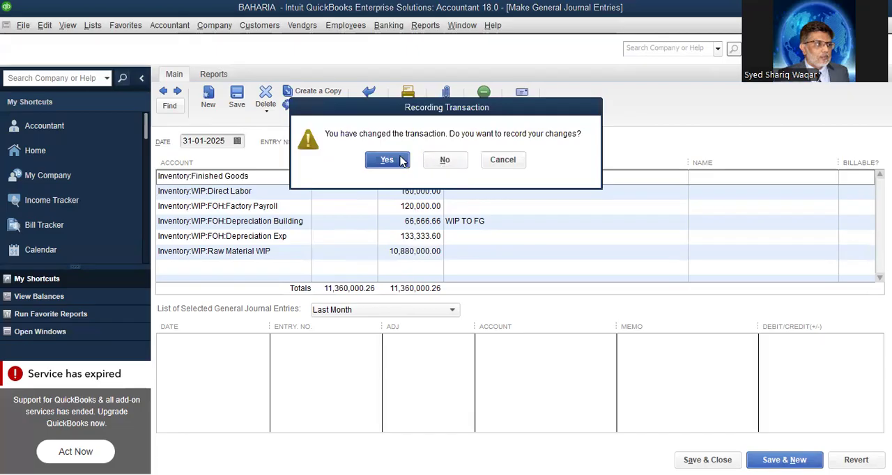
{"action": "left_click", "coordinate": [387, 160]}
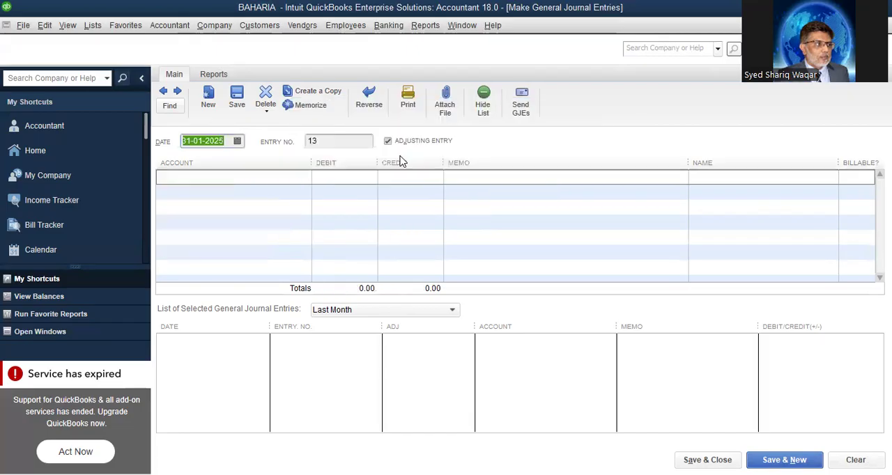
Review the Finished Goods and remaining WIP balances in the standard Balance Sheet report
{"action": "left_click", "coordinate": [421, 25]}
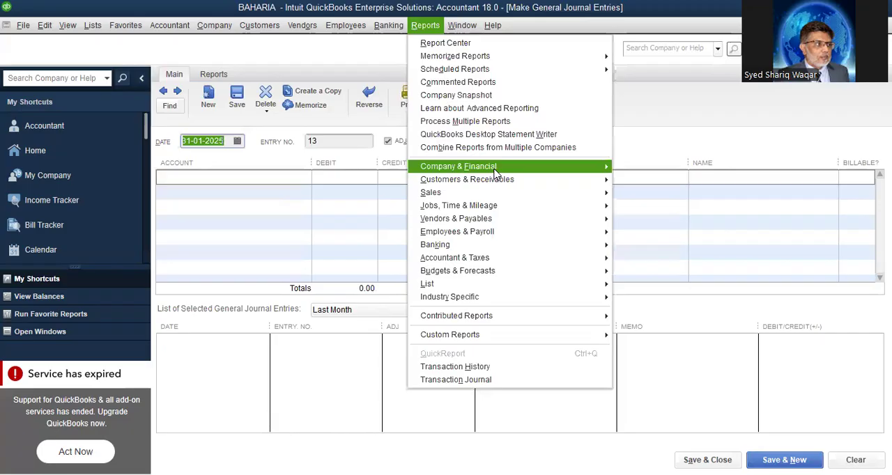
{"action": "mouse_move", "coordinate": [495, 170]}
{"action": "left_click", "coordinate": [712, 329]}
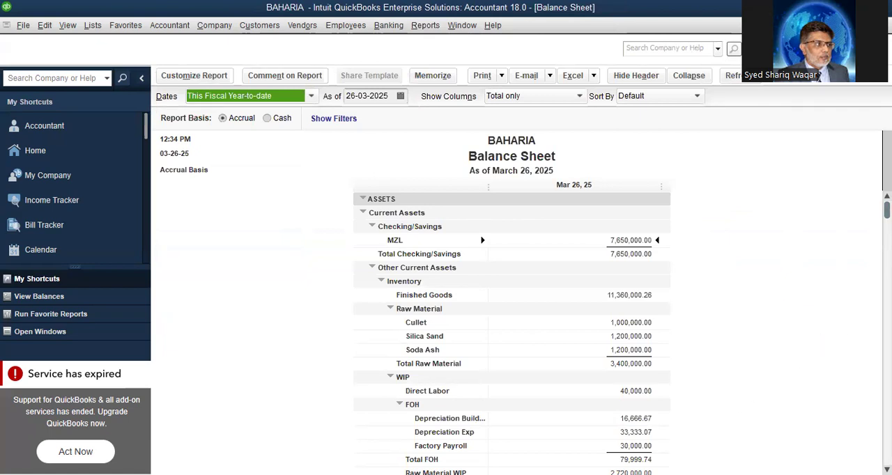
{"action": "left_click_drag", "start_coordinate": [887, 210], "coordinate": [887, 258]}
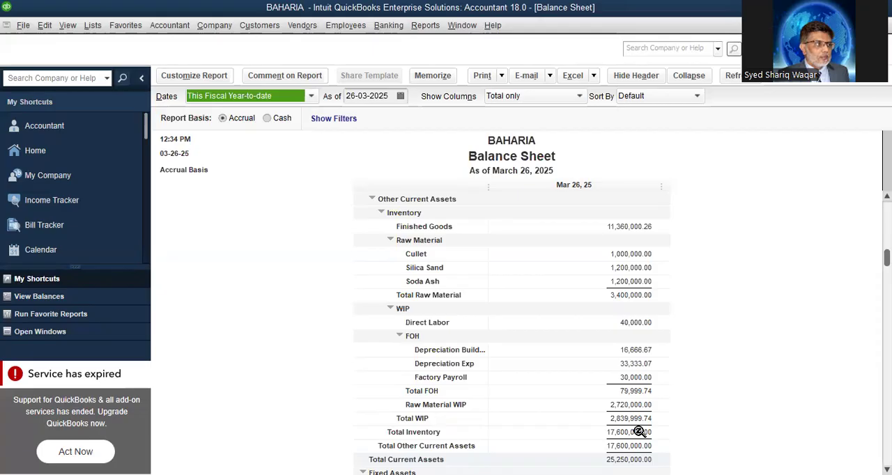
Start general journal entry 13 and begin adding a new account of type Cost of Goods Sold for its first line
{"action": "left_click", "coordinate": [185, 23]}
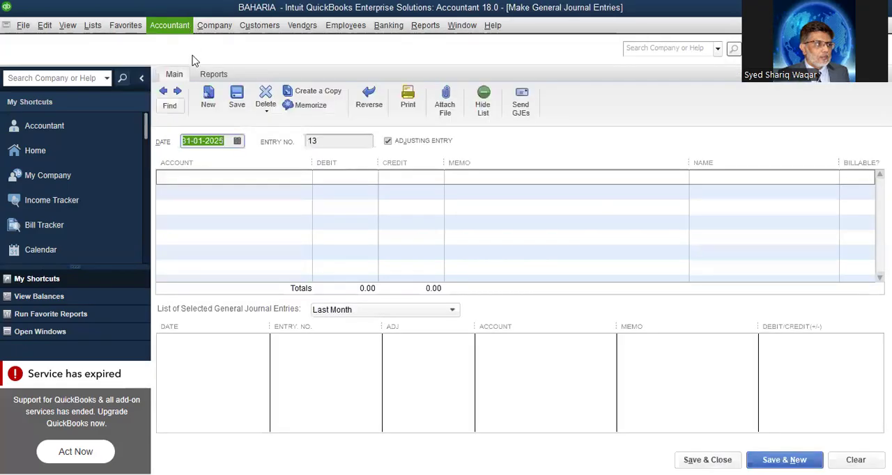
{"action": "left_click", "coordinate": [268, 177]}
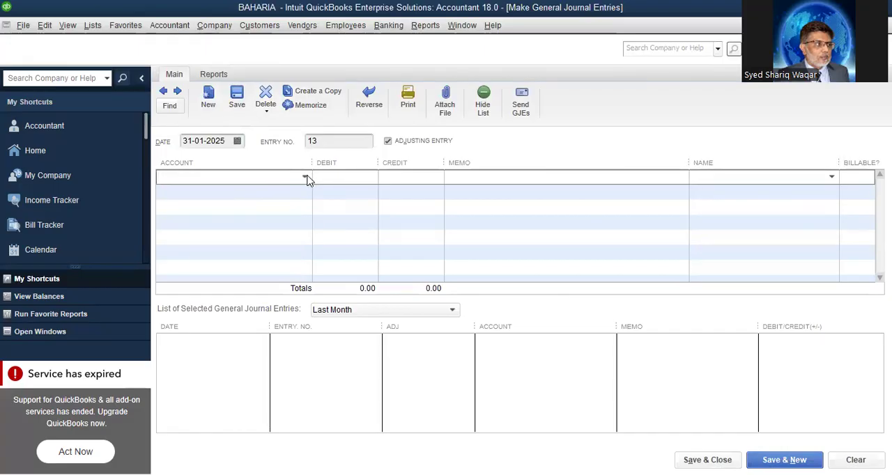
{"action": "left_click", "coordinate": [305, 177]}
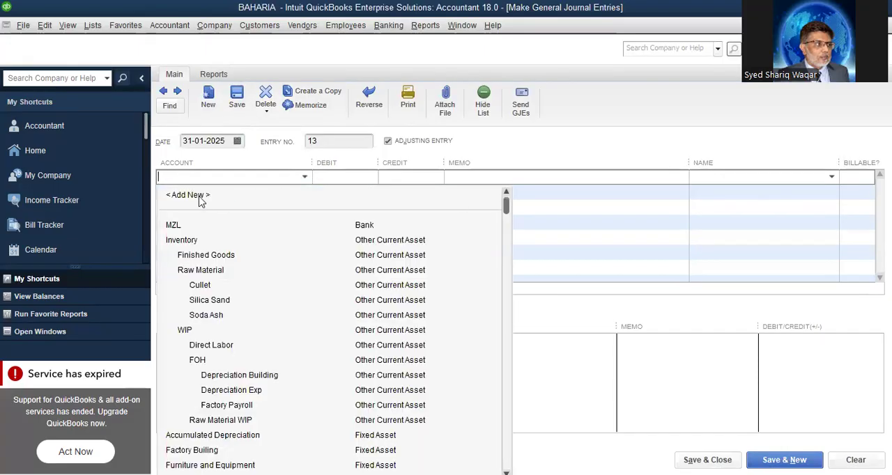
{"action": "left_click", "coordinate": [201, 198]}
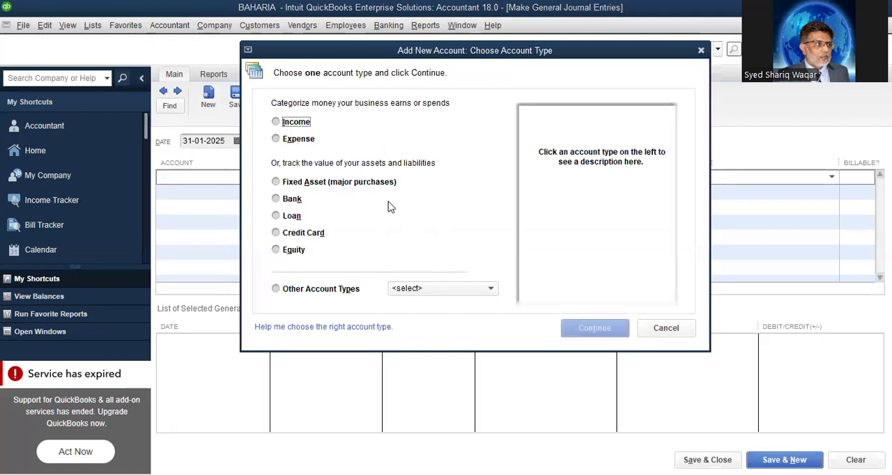
{"action": "left_click", "coordinate": [492, 289]}
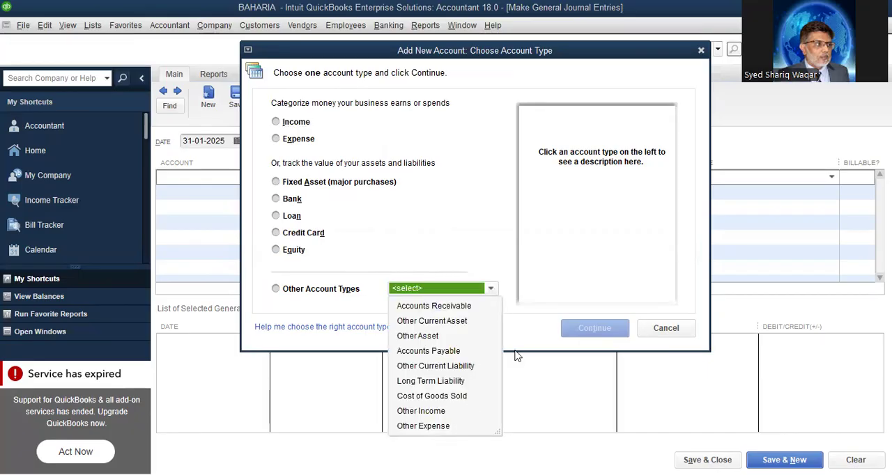
{"action": "left_click", "coordinate": [443, 396]}
{"action": "left_click", "coordinate": [584, 333]}
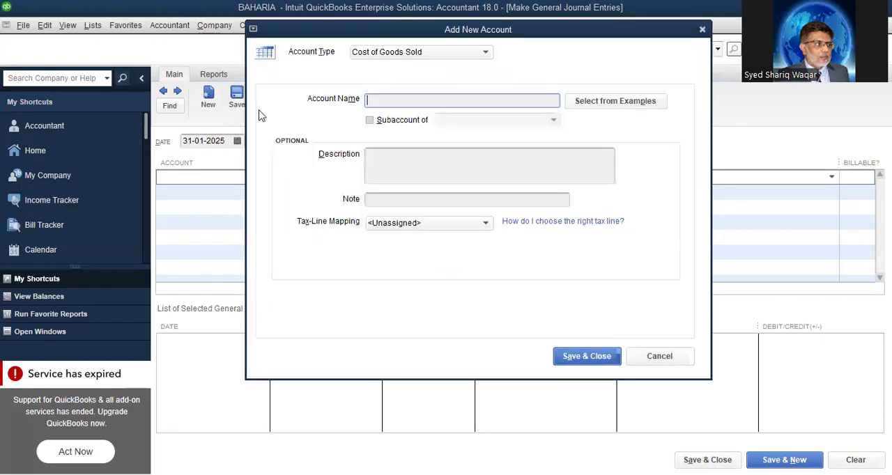
Name the new account Cogs Glass, leave it without a parent account, and save it to the first journal line
{"action": "type", "text": "Cogs Glass"}
{"action": "left_click", "coordinate": [375, 120]}
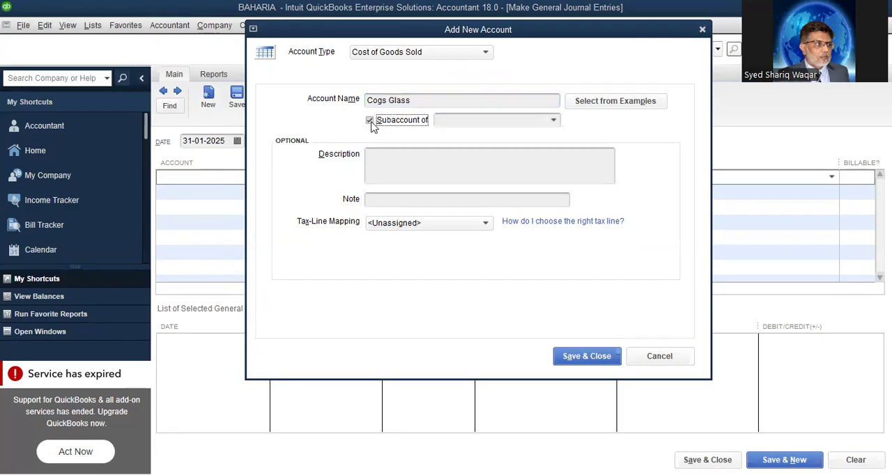
{"action": "left_click", "coordinate": [370, 120]}
{"action": "left_click", "coordinate": [592, 357]}
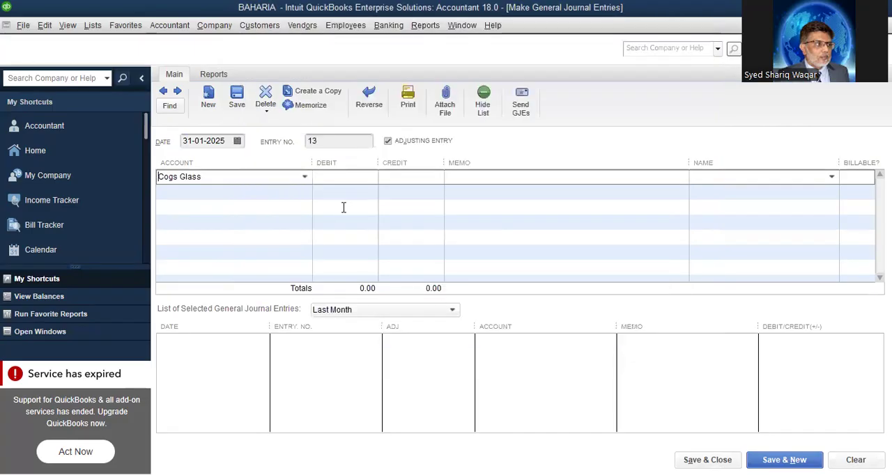
Look up the Finished Goods balance in the standard Balance Sheet report, and return to the journal entry
{"action": "left_click", "coordinate": [267, 194]}
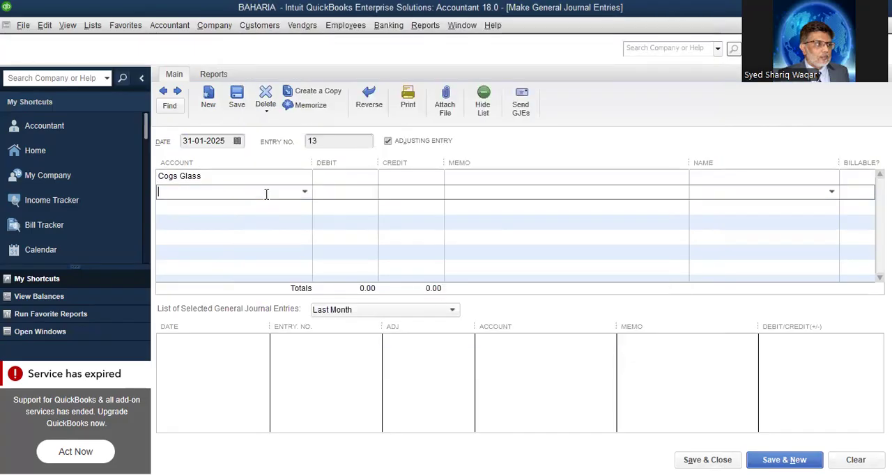
{"action": "left_click", "coordinate": [300, 178]}
{"action": "left_click", "coordinate": [341, 177]}
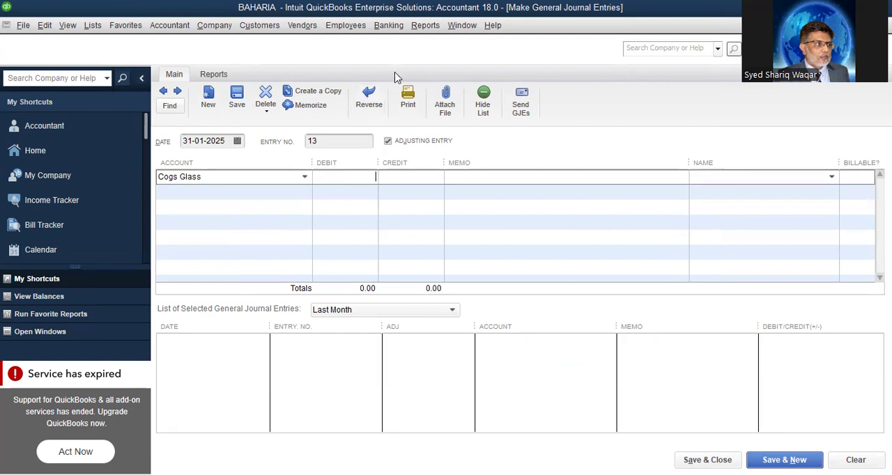
{"action": "left_click", "coordinate": [423, 27]}
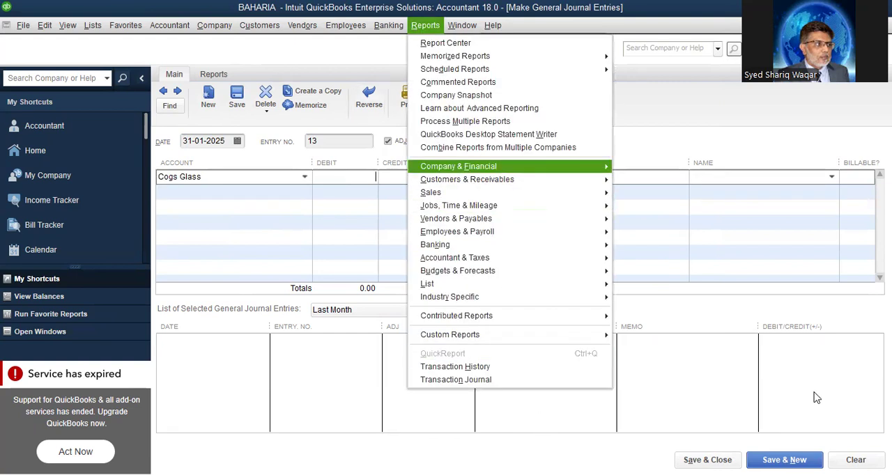
{"action": "mouse_move", "coordinate": [523, 166]}
{"action": "left_click", "coordinate": [720, 331]}
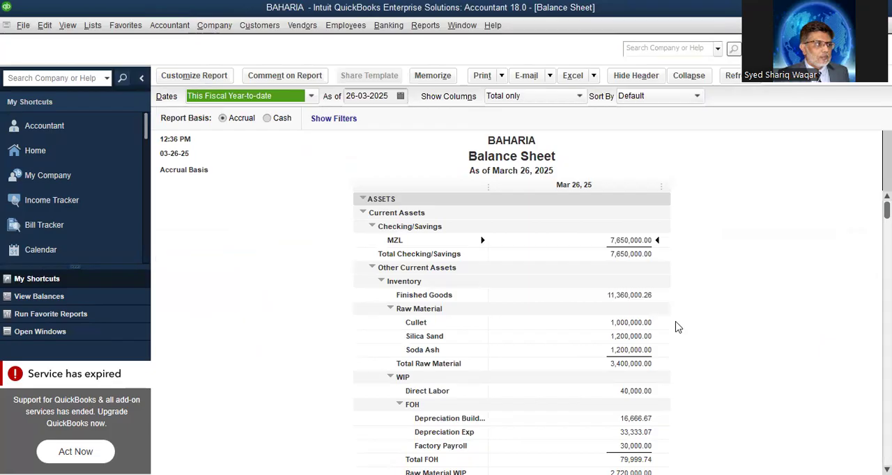
{"action": "key", "text": "Escape"}
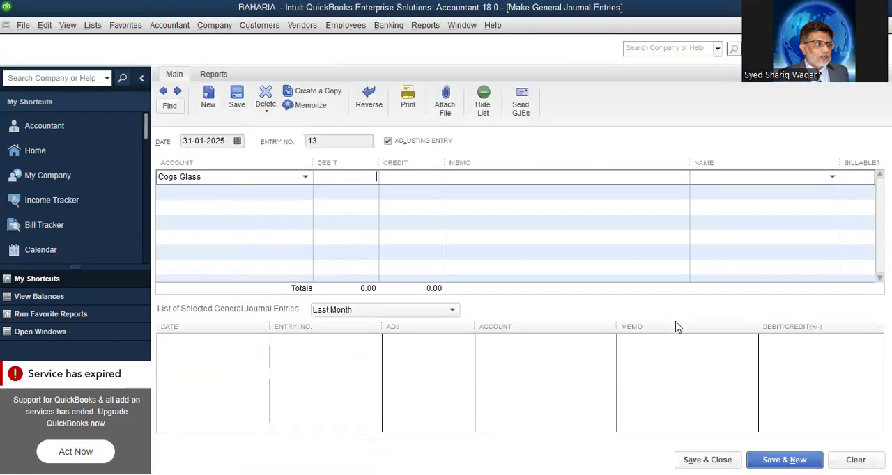
Debit the Cogs Glass line with 11,360,000.25 multiplied by 0.8, giving 9,088,000.20
{"action": "key", "text": "Tab"}
{"action": "type", "text": "11,3"}
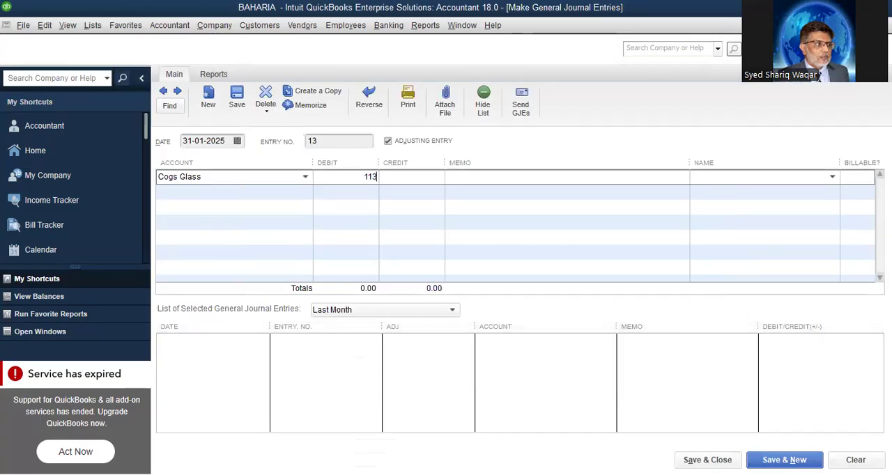
{"action": "type", "text": "60,000.2"}
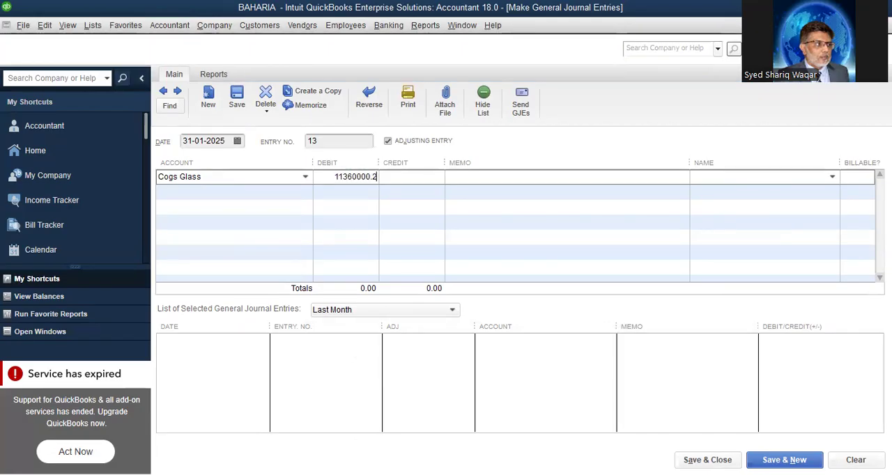
{"action": "type", "text": "5 * .8"}
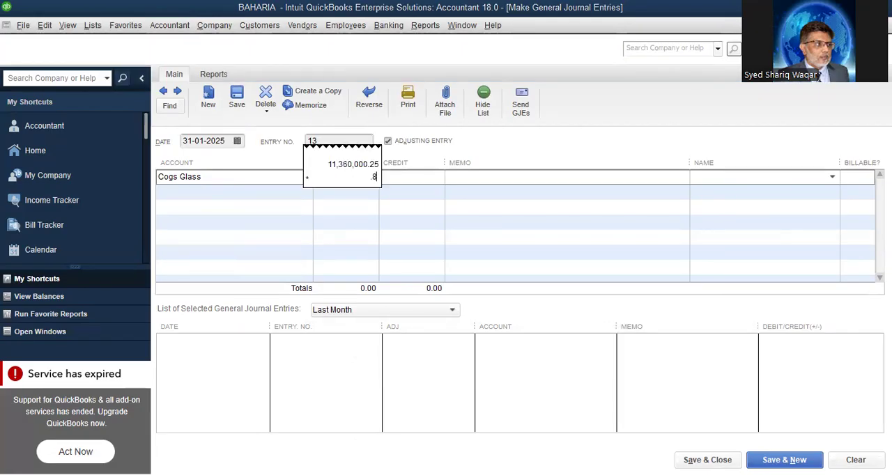
{"action": "key", "text": "Return"}
Set the second line's account to Finished Goods and credit it with the 9,088,000.20 copied from the Cogs Glass debit
{"action": "left_click", "coordinate": [267, 194]}
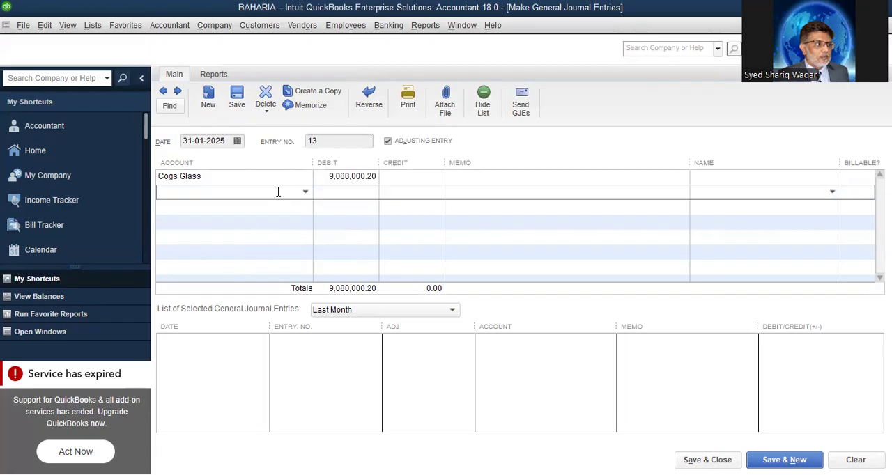
{"action": "left_click", "coordinate": [304, 198]}
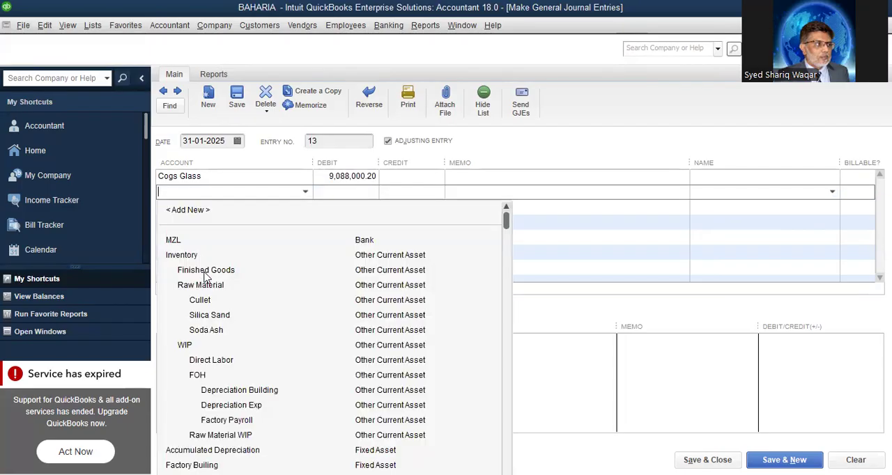
{"action": "left_click", "coordinate": [443, 270]}
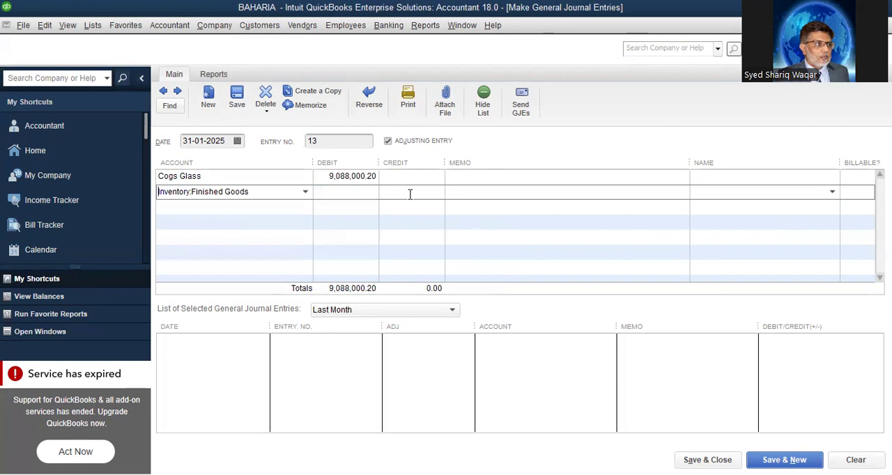
{"action": "left_click", "coordinate": [329, 177]}
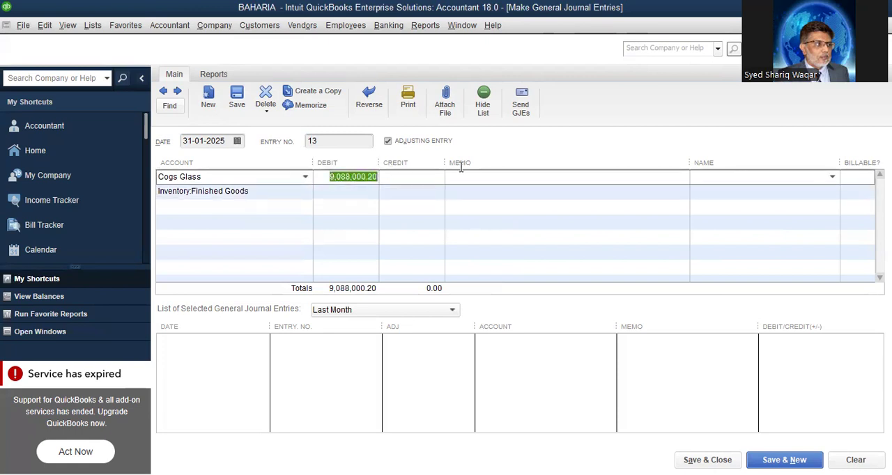
{"action": "right_click", "coordinate": [359, 179]}
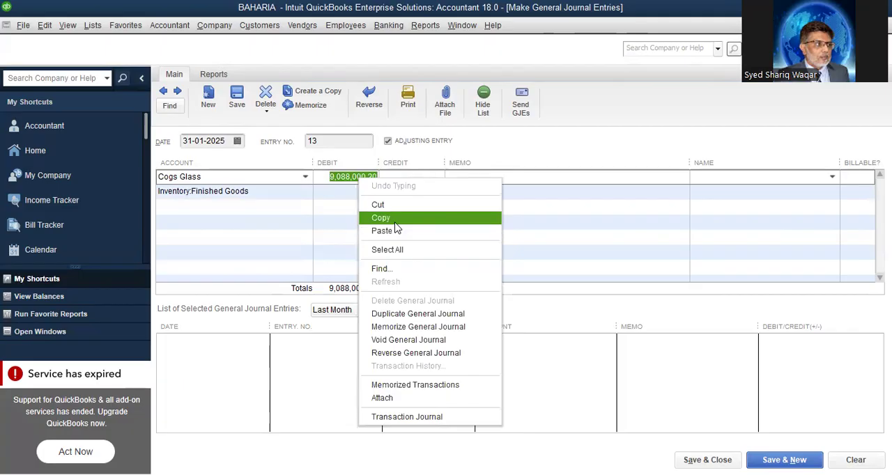
{"action": "left_click", "coordinate": [395, 222]}
{"action": "left_click", "coordinate": [391, 190]}
{"action": "right_click", "coordinate": [391, 190]}
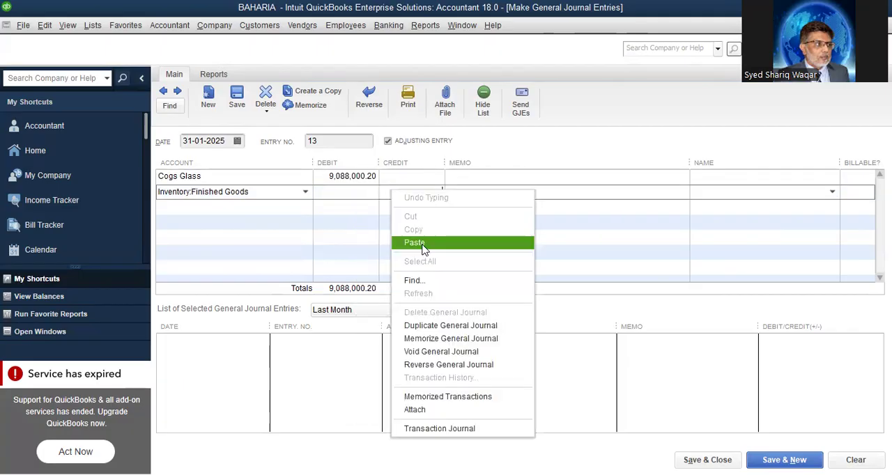
{"action": "left_click", "coordinate": [423, 244]}
Enter the memo "Trf to COGS" on the Finished Goods line, and save the entry to continue with a new one
{"action": "left_click", "coordinate": [467, 192]}
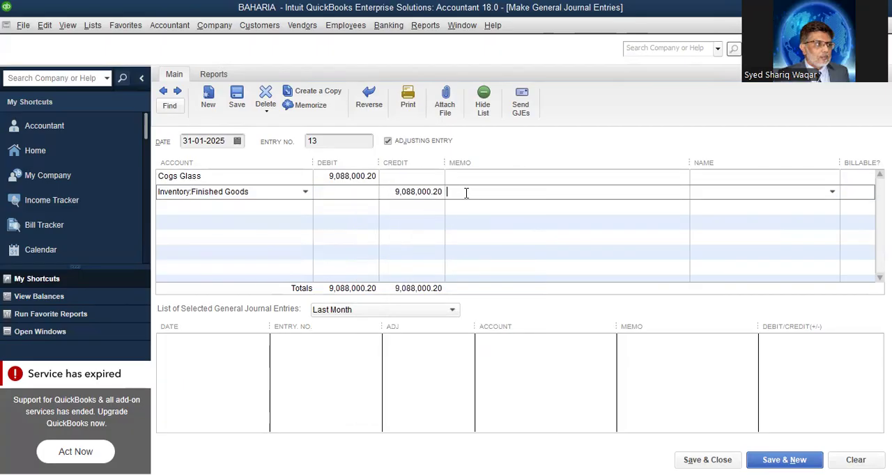
{"action": "type", "text": "Trf to COGS"}
{"action": "left_click", "coordinate": [784, 460]}
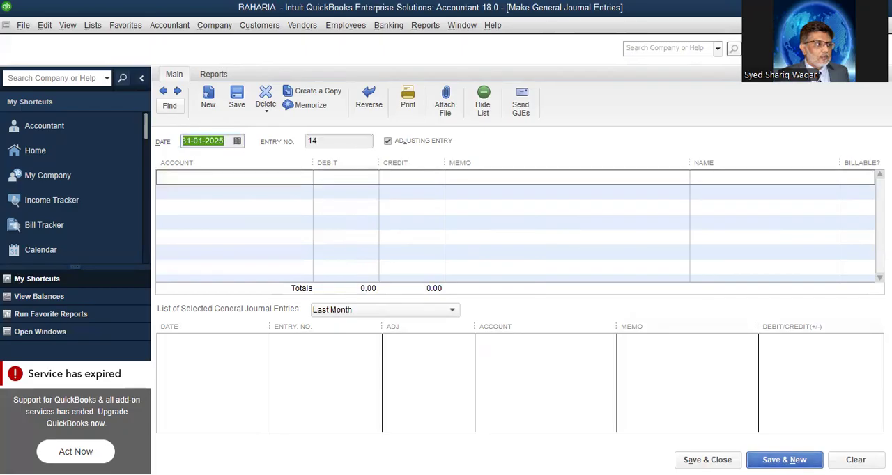
Review the inventory balances, total assets, and liabilities and equity in the standard Balance Sheet report
{"action": "left_click", "coordinate": [426, 26]}
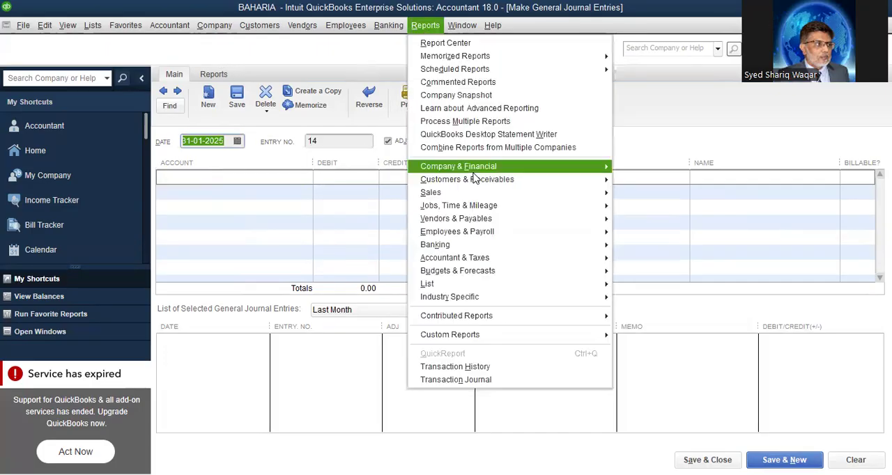
{"action": "mouse_move", "coordinate": [605, 167]}
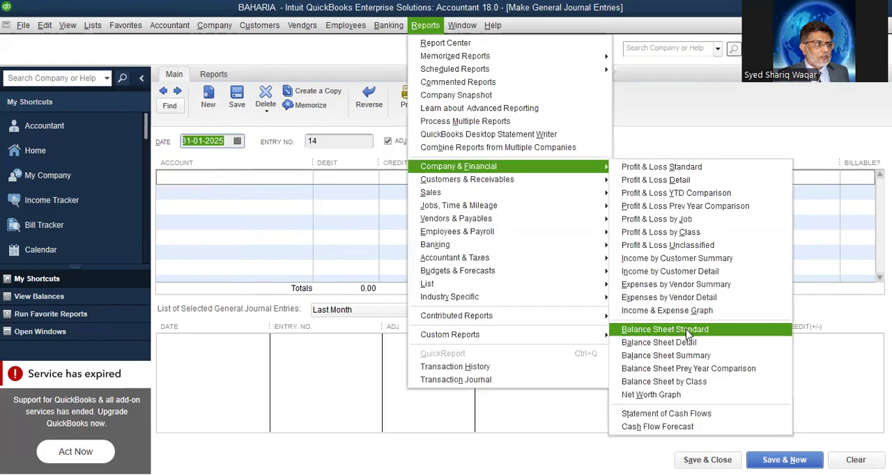
{"action": "left_click", "coordinate": [686, 331]}
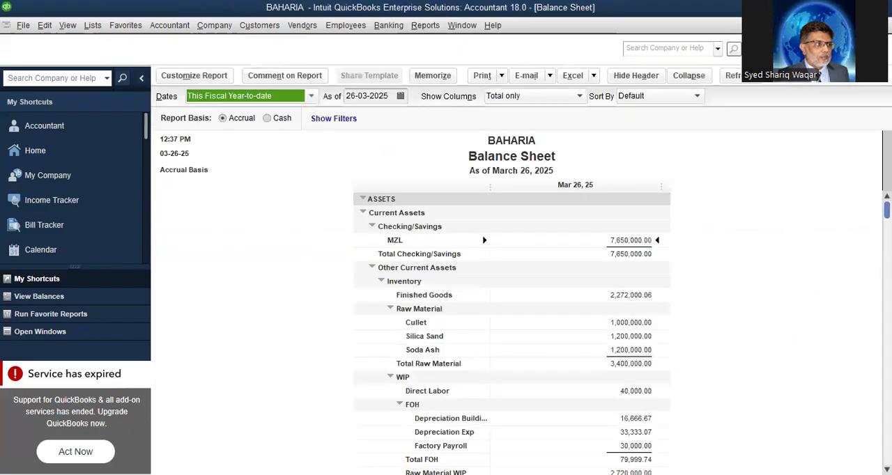
{"action": "scroll", "coordinate": [511, 334], "scroll_direction": "down", "scroll_amount": 6}
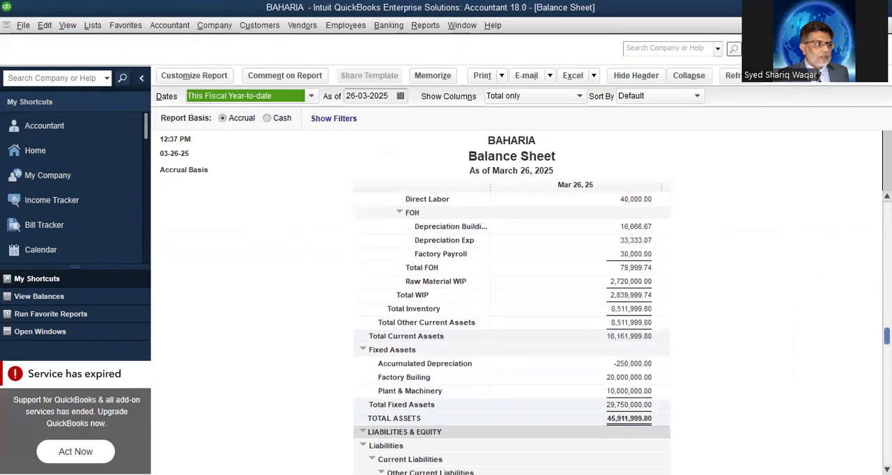
{"action": "scroll", "coordinate": [512, 335], "scroll_direction": "down", "scroll_amount": 4}
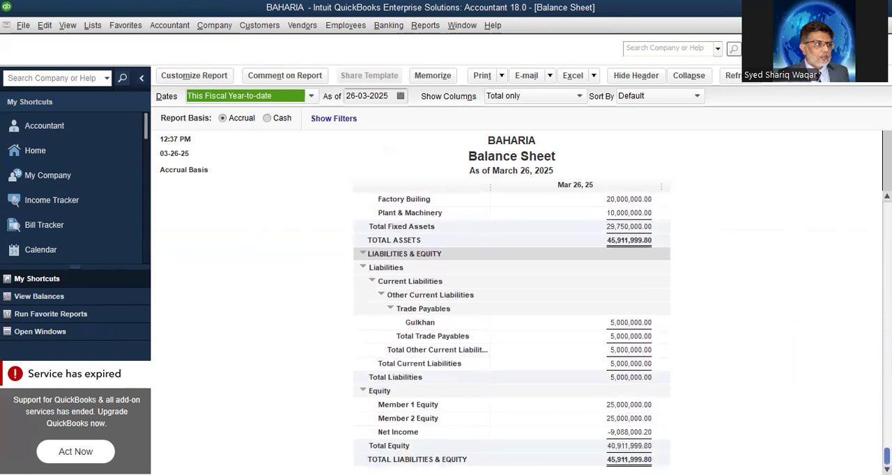
{"action": "scroll", "coordinate": [511, 334], "scroll_direction": "up", "scroll_amount": 5}
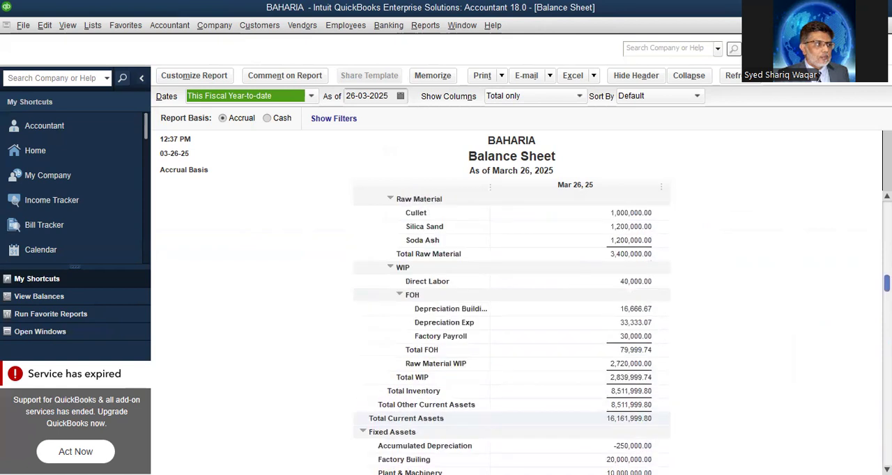
Review the standard Profit & Loss report from 01-01-2025 to 26-03-2025, and close it without memorizing it
{"action": "left_click", "coordinate": [412, 27]}
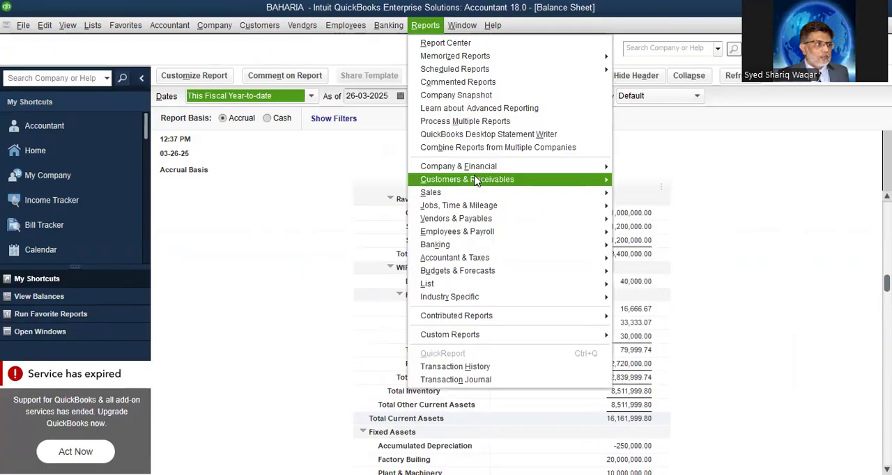
{"action": "mouse_move", "coordinate": [481, 166]}
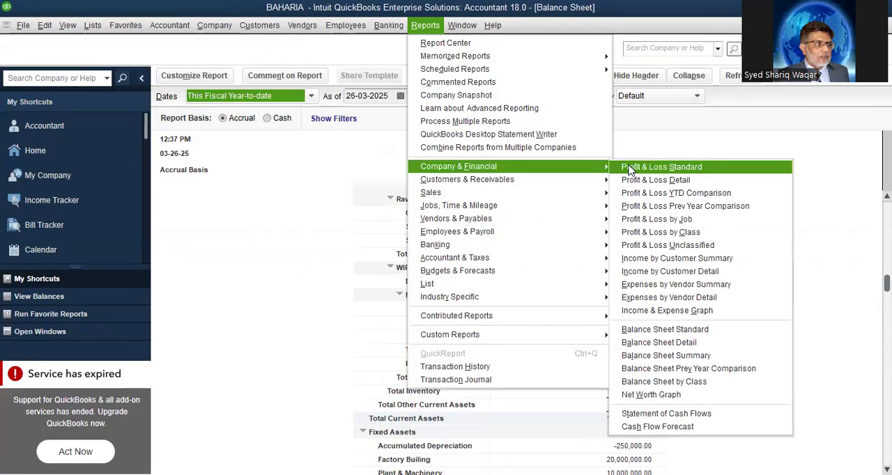
{"action": "left_click", "coordinate": [629, 168]}
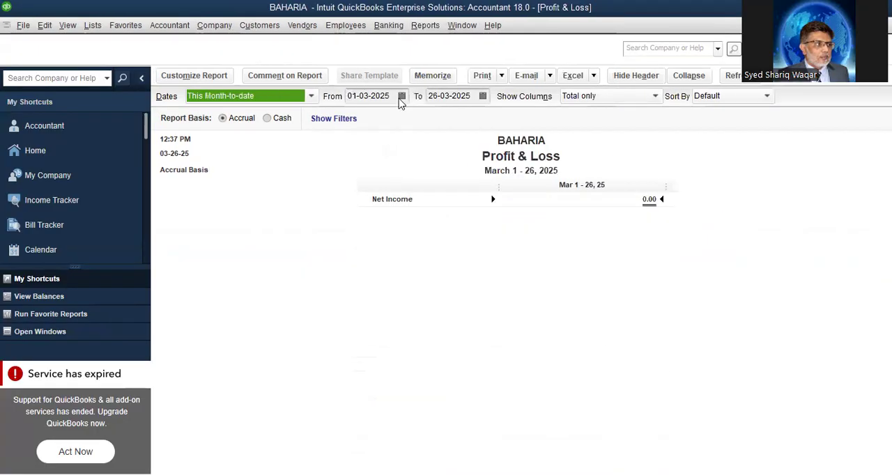
{"action": "left_click", "coordinate": [402, 101]}
{"action": "left_click", "coordinate": [360, 119]}
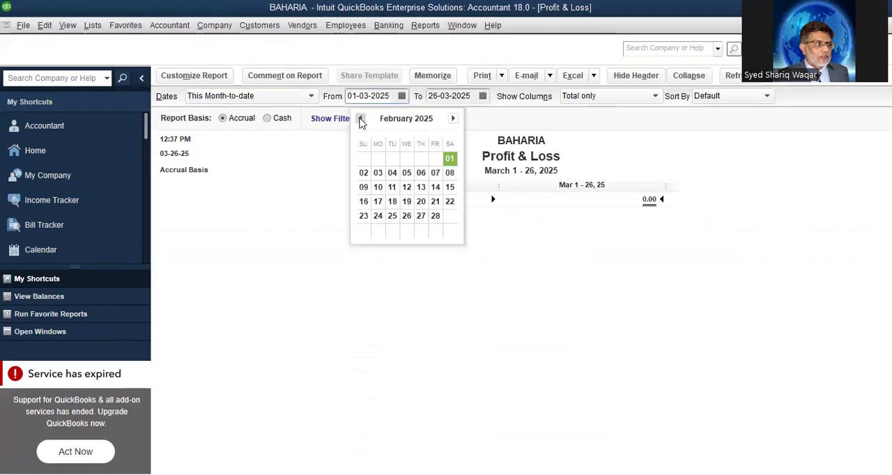
{"action": "left_click", "coordinate": [360, 119]}
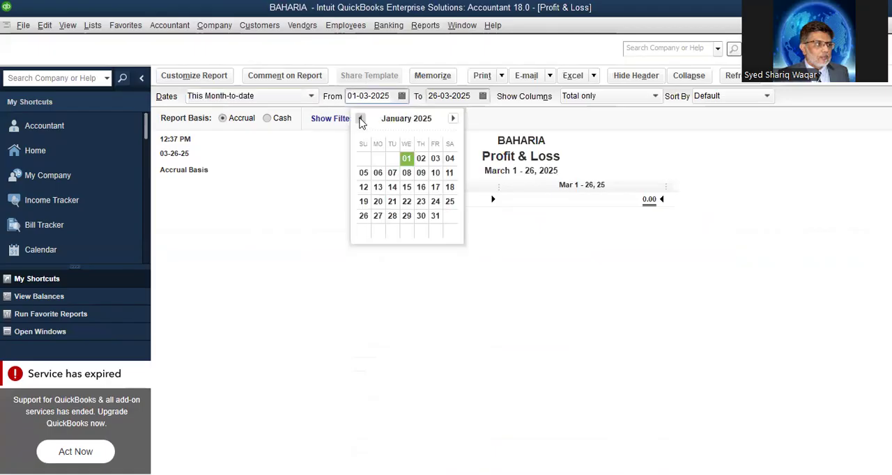
{"action": "left_click", "coordinate": [406, 159]}
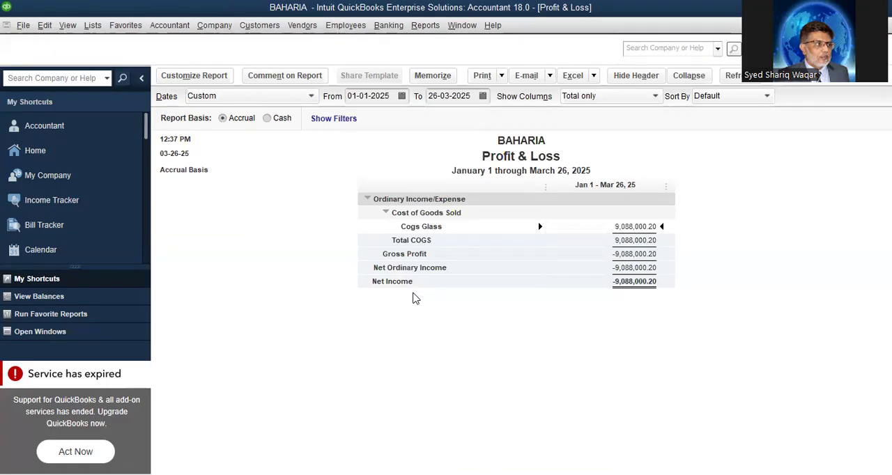
{"action": "key", "text": "Escape"}
{"action": "left_click", "coordinate": [446, 252]}
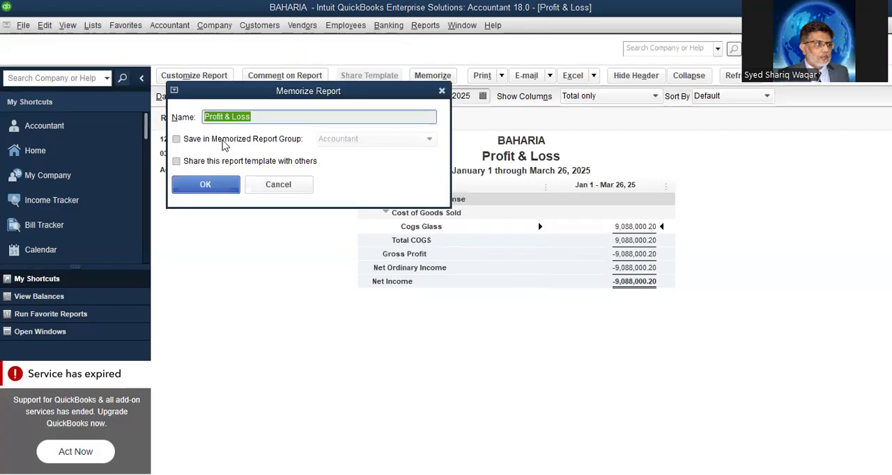
{"action": "left_click", "coordinate": [279, 184]}
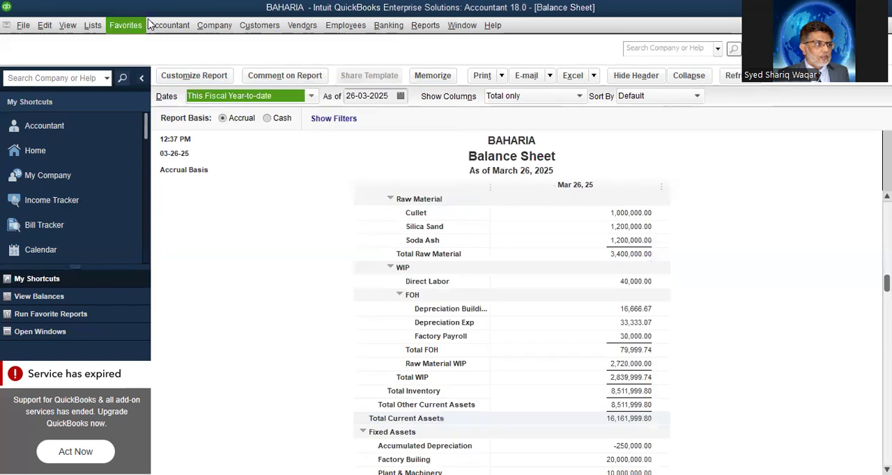
Start a new general journal entry with MZL as the first line's account
{"action": "left_click", "coordinate": [164, 26]}
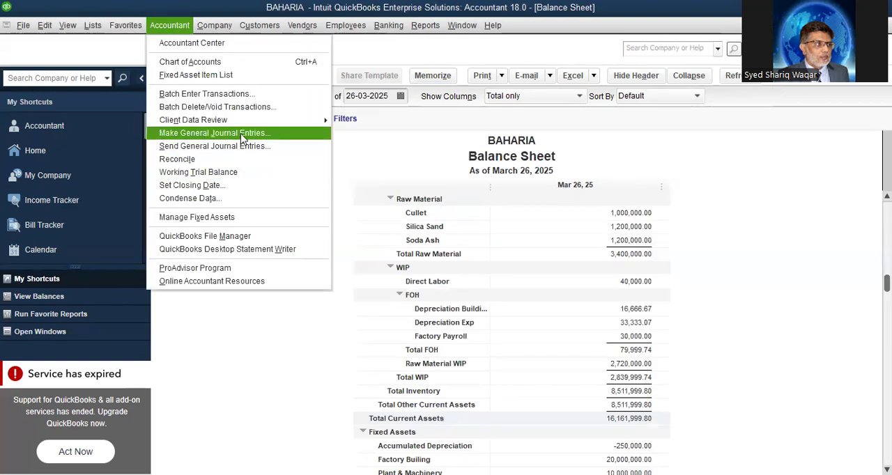
{"action": "left_click", "coordinate": [242, 136]}
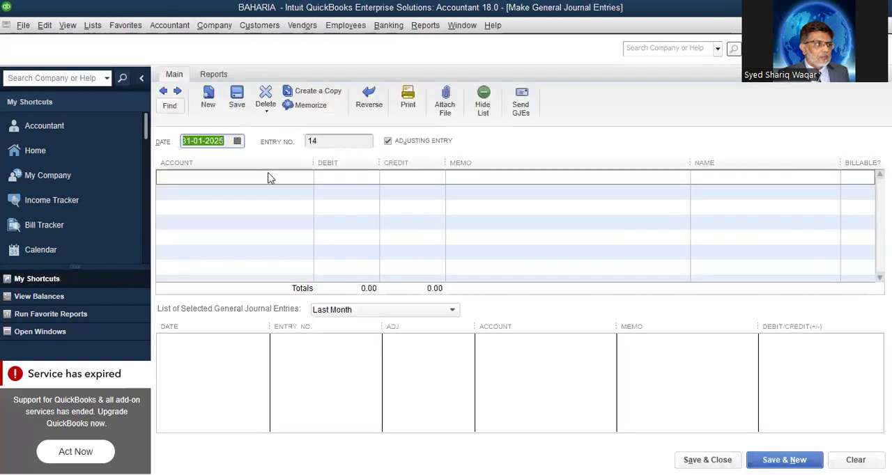
{"action": "left_click", "coordinate": [277, 176]}
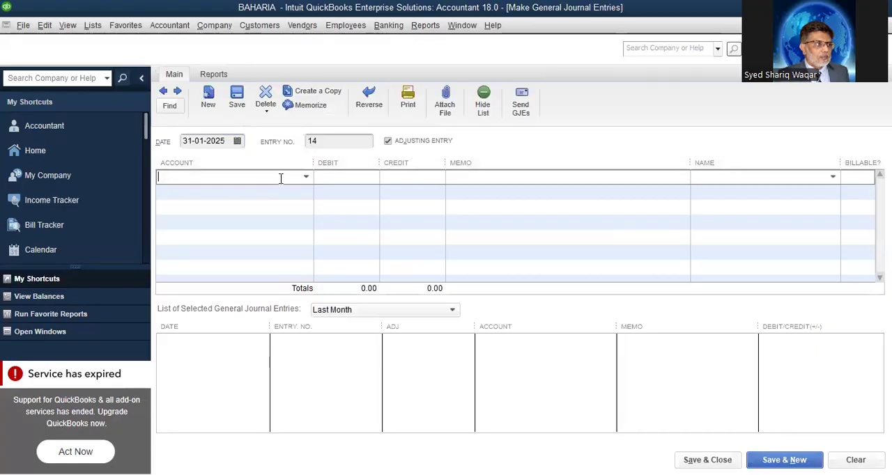
{"action": "left_click", "coordinate": [305, 178]}
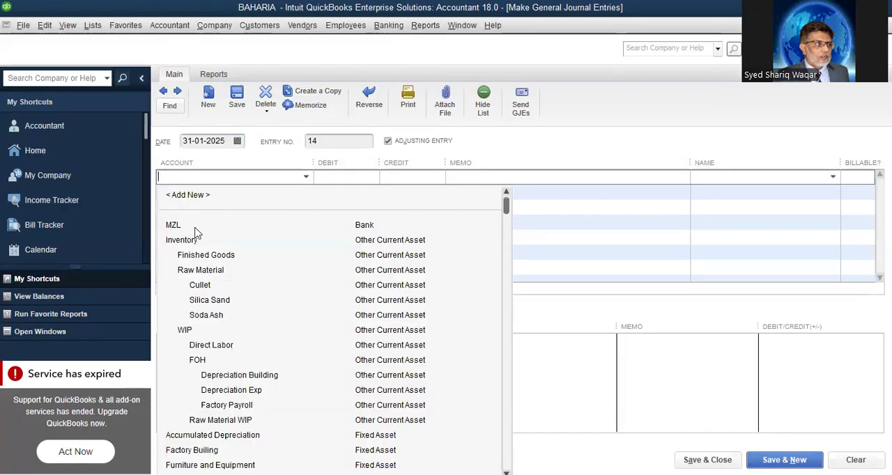
{"action": "left_click", "coordinate": [195, 228]}
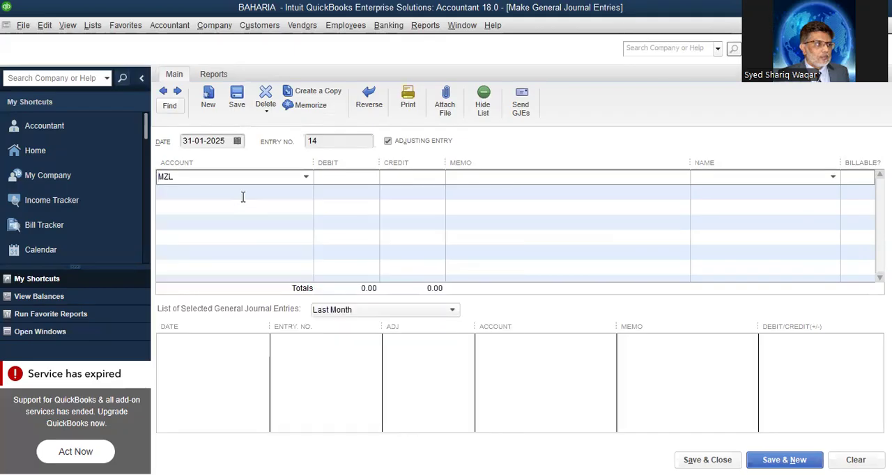
{"action": "left_click", "coordinate": [305, 178]}
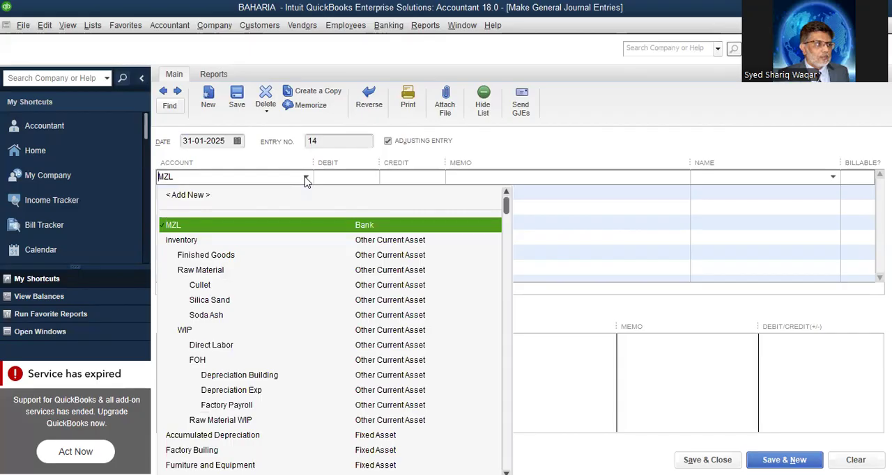
{"action": "left_click", "coordinate": [255, 193]}
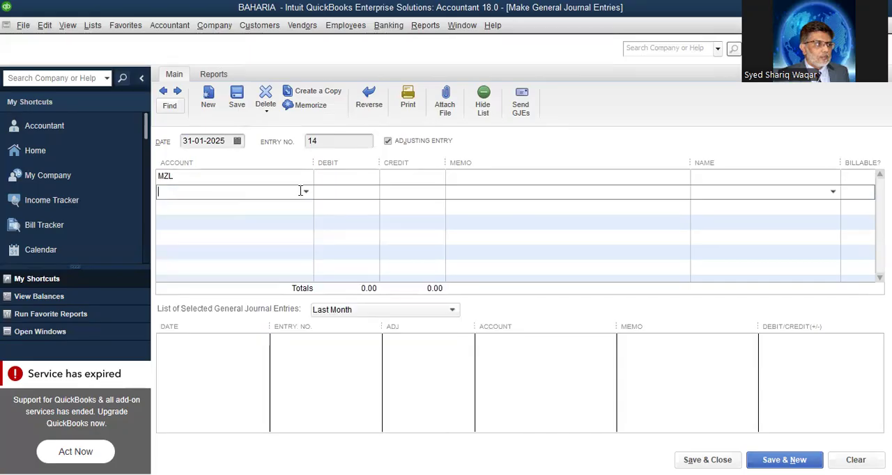
Debit the MZL line with half of 15,000,000.00, giving 7,500,000.00
{"action": "left_click", "coordinate": [350, 179]}
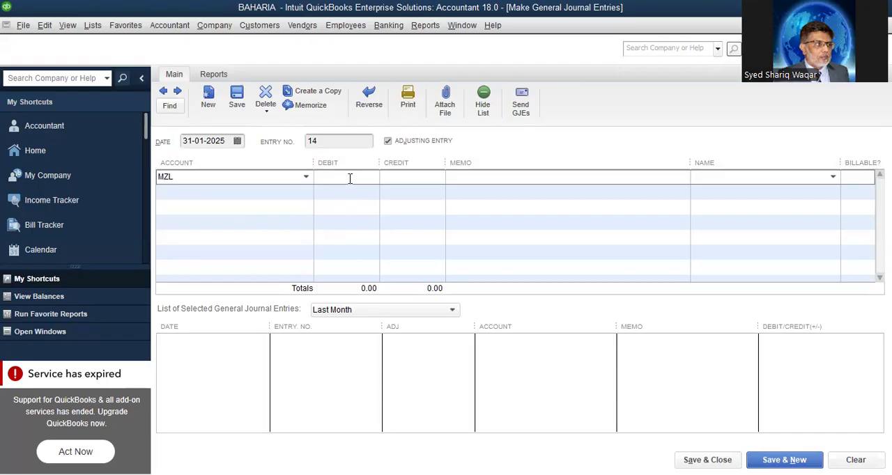
{"action": "type", "text": "15,00"}
{"action": "type", "text": "0,00"}
{"action": "type", "text": "0.00 "}
{"action": "type", "text": "*"}
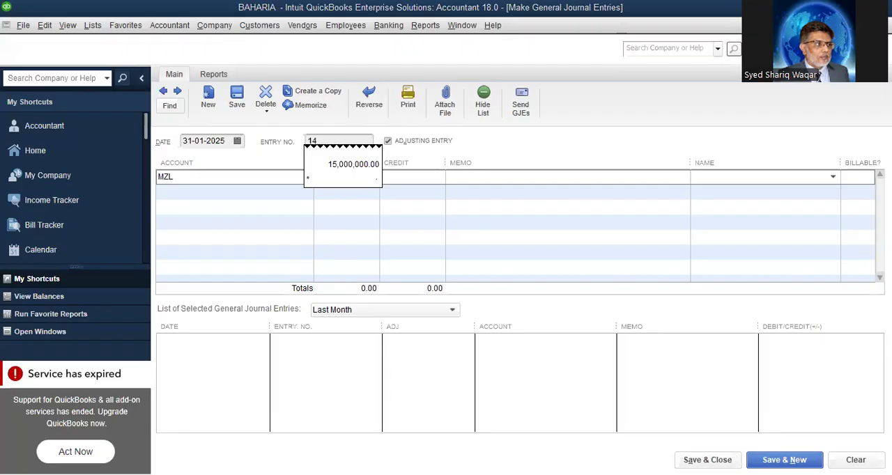
{"action": "key", "text": "Return"}
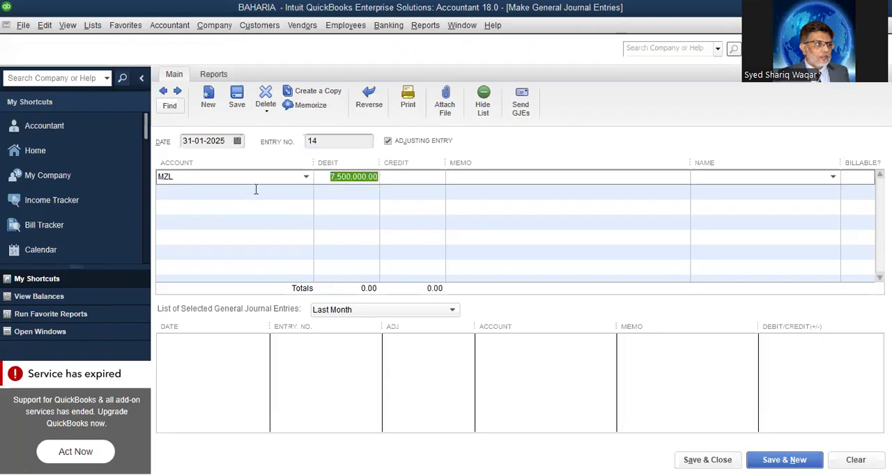
Begin adding a new account of type Other Current Asset for the entry's second line
{"action": "left_click", "coordinate": [255, 191]}
{"action": "left_click", "coordinate": [307, 193]}
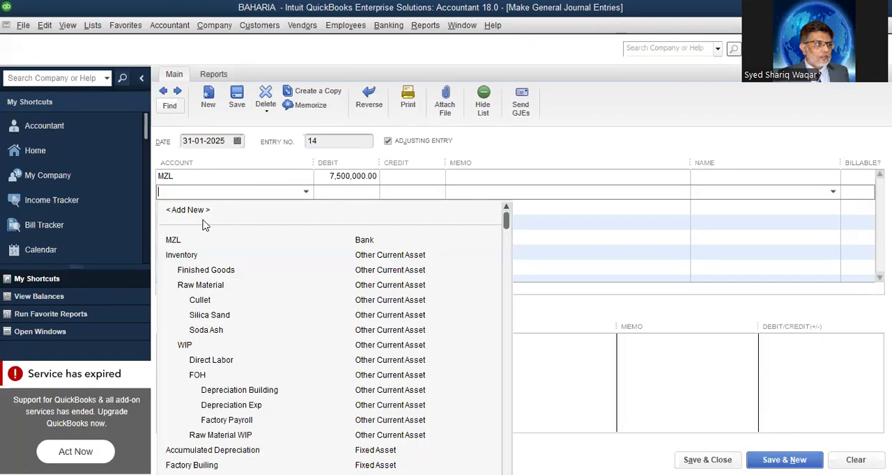
{"action": "left_click", "coordinate": [188, 210]}
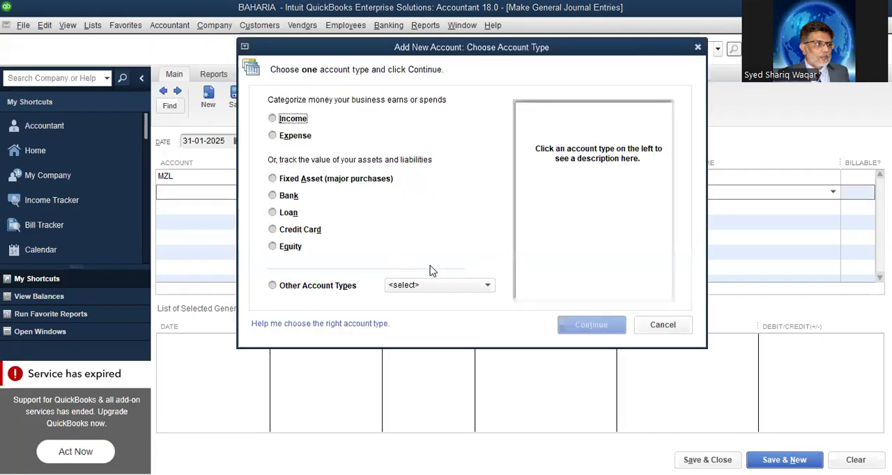
{"action": "left_click", "coordinate": [490, 290]}
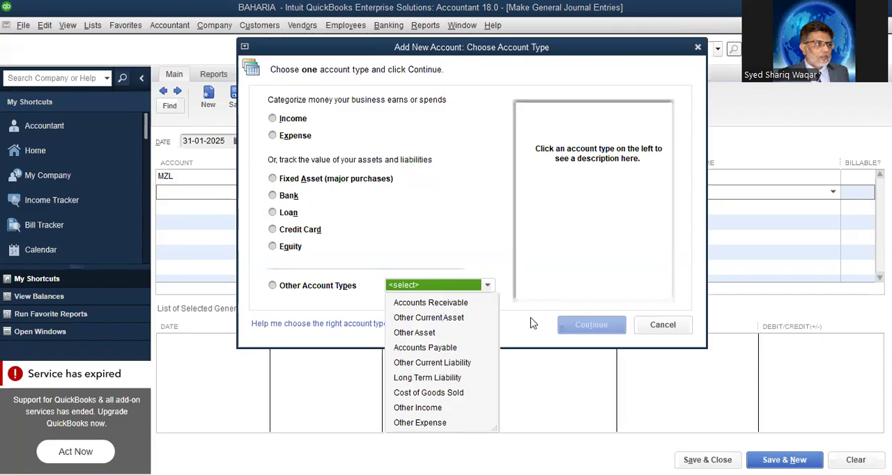
{"action": "left_click", "coordinate": [446, 319]}
{"action": "left_click", "coordinate": [576, 328]}
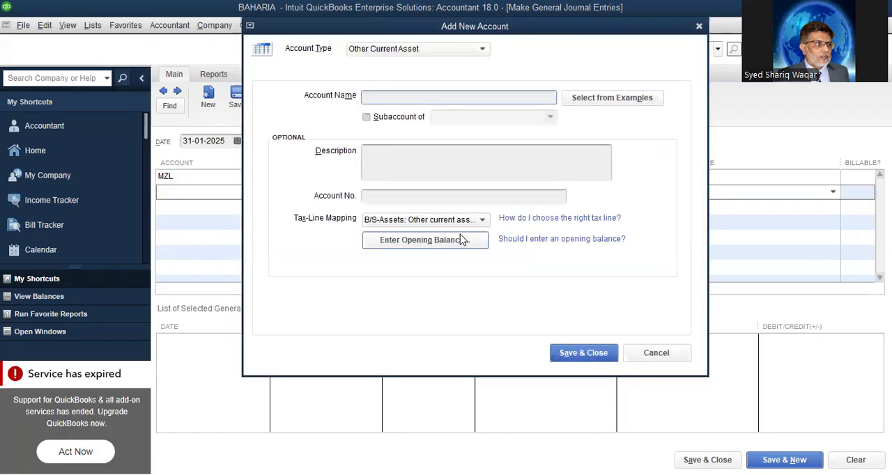
Name the new account "Trade Recievable" and save it to the second line
{"action": "type", "text": "Trade Recievable"}
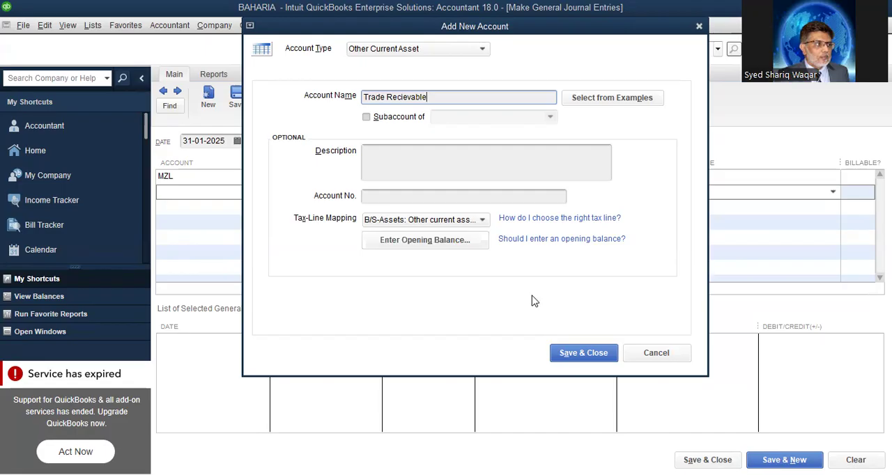
{"action": "left_click", "coordinate": [578, 355]}
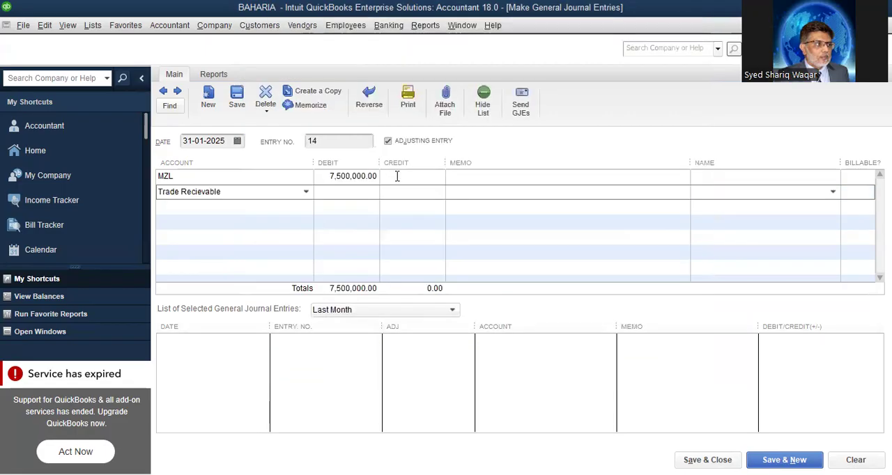
Debit the Trade Recievable line with 7,500,000
{"action": "type", "text": "7500000"}
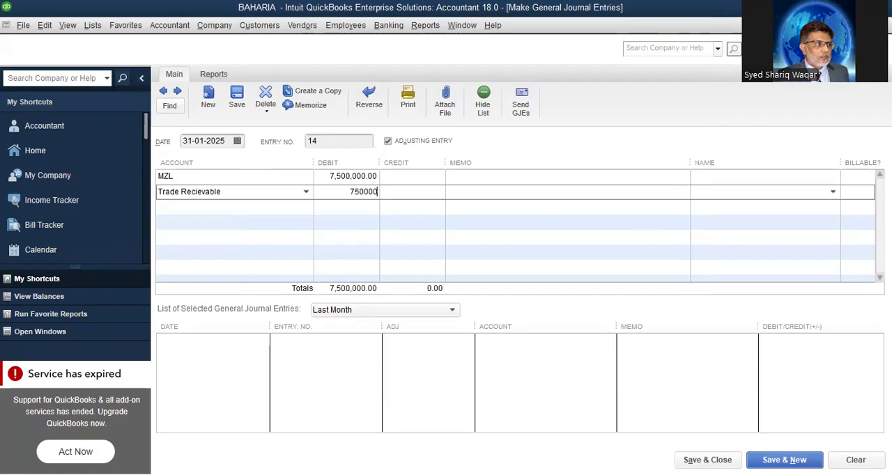
{"action": "left_click", "coordinate": [279, 208]}
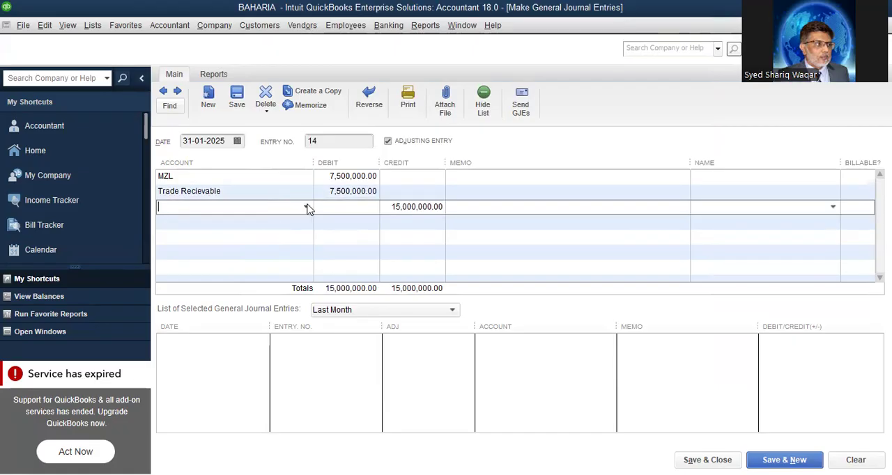
Add a new Income account named "Container Glass" for the entry's third line
{"action": "left_click", "coordinate": [307, 208]}
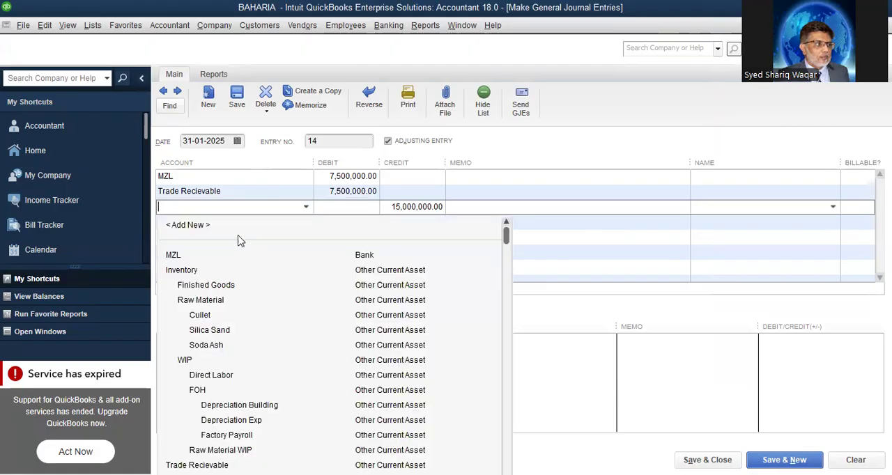
{"action": "left_click", "coordinate": [200, 228]}
{"action": "left_click", "coordinate": [290, 118]}
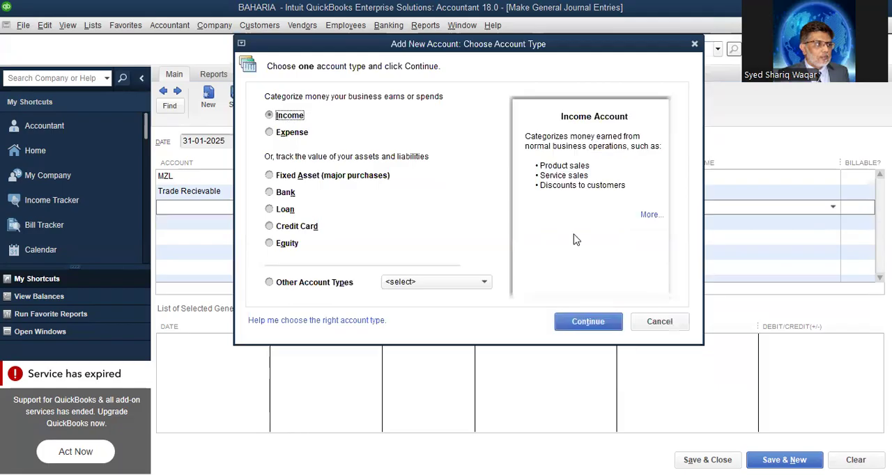
{"action": "left_click", "coordinate": [594, 325]}
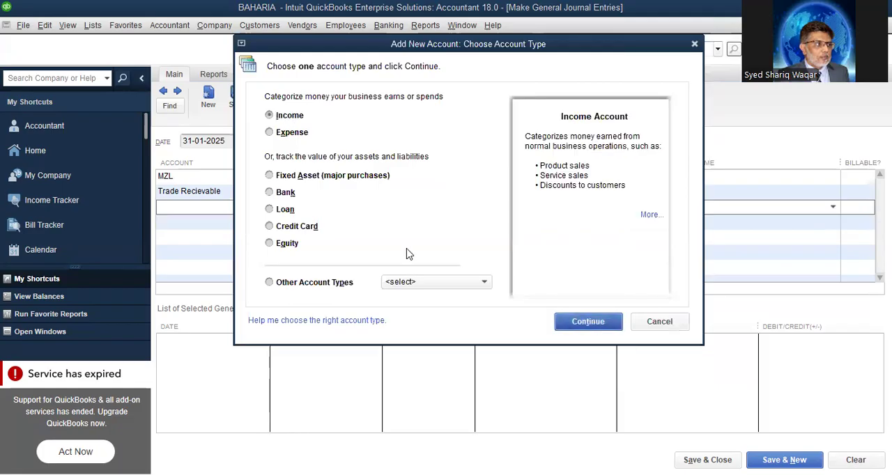
{"action": "type", "text": "Cont"}
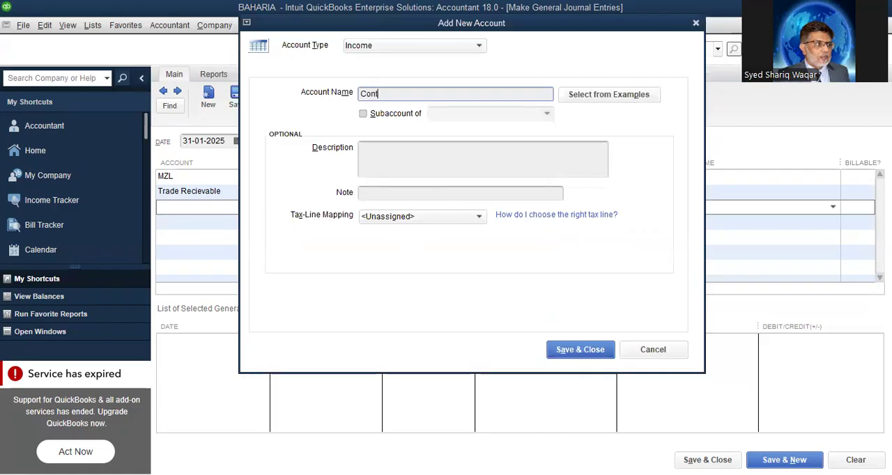
{"action": "type", "text": "ainer Glass"}
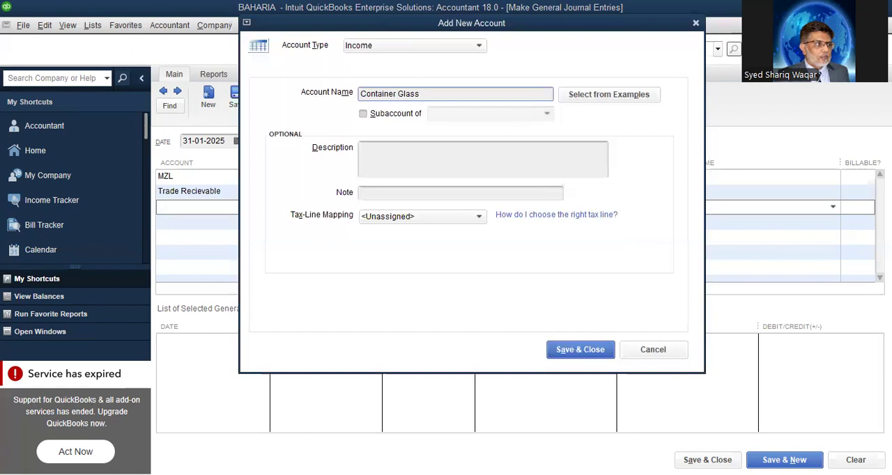
Make Container Glass a subaccount of Sales and save it to the third line
{"action": "left_click", "coordinate": [363, 114]}
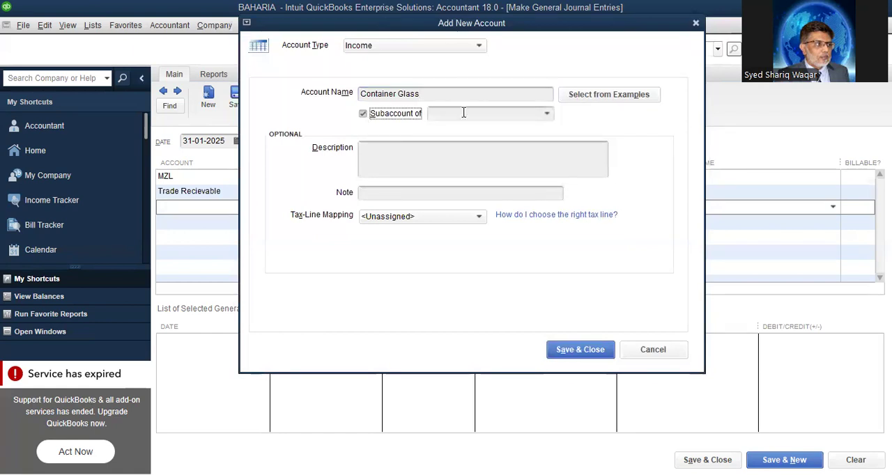
{"action": "left_click", "coordinate": [548, 114]}
{"action": "left_click", "coordinate": [461, 163]}
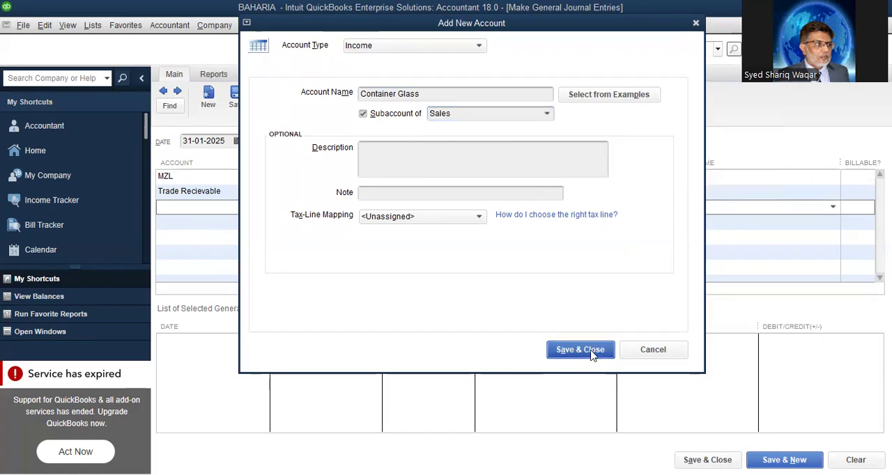
{"action": "left_click", "coordinate": [581, 350]}
Enter the memo "Record Sales" on the Container Glass credit line
{"action": "left_click", "coordinate": [504, 204]}
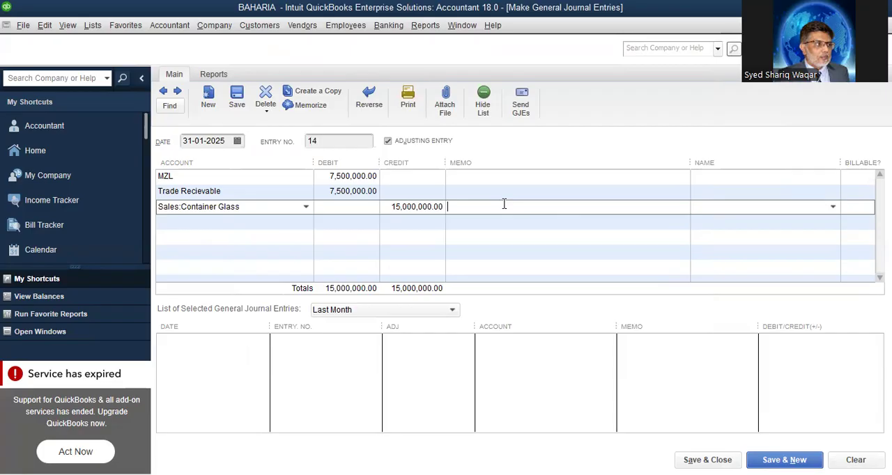
{"action": "type", "text": "Record Sales"}
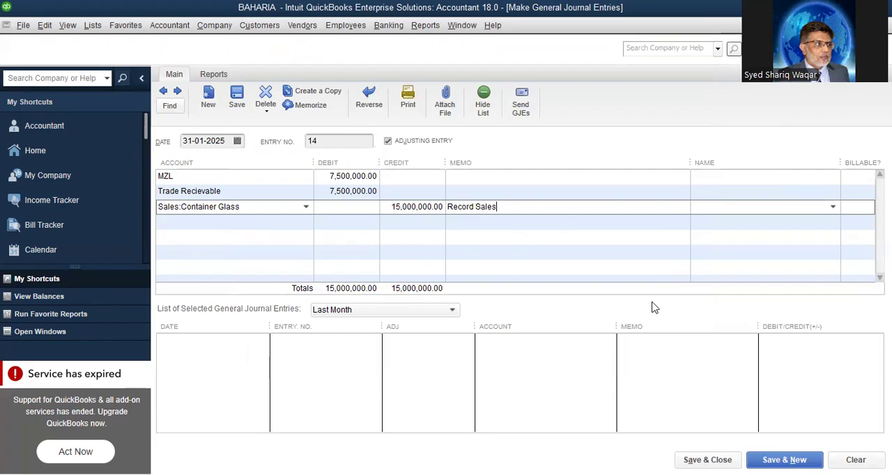
Save the sales journal entry and review the assets and liabilities in the Balance Sheet Standard report
{"action": "left_click", "coordinate": [767, 460]}
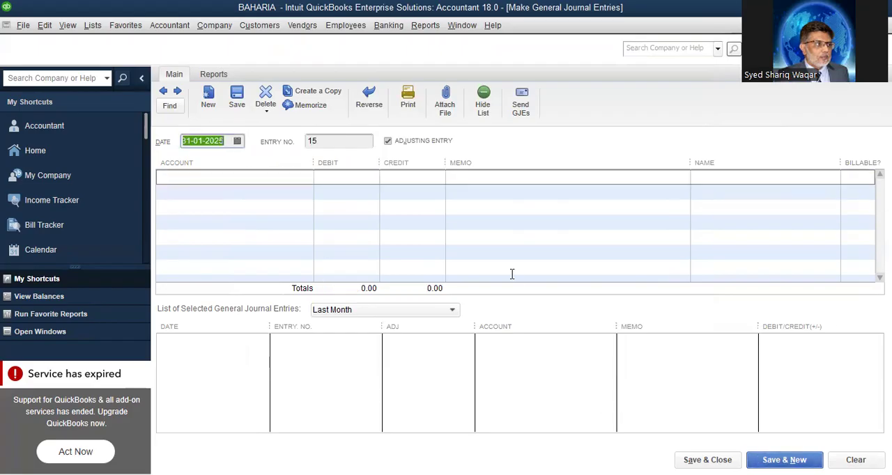
{"action": "left_click", "coordinate": [427, 26]}
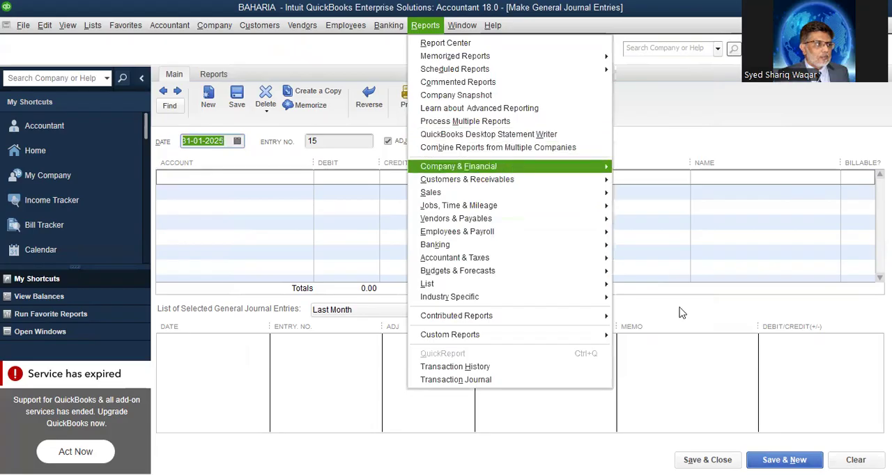
{"action": "mouse_move", "coordinate": [512, 170]}
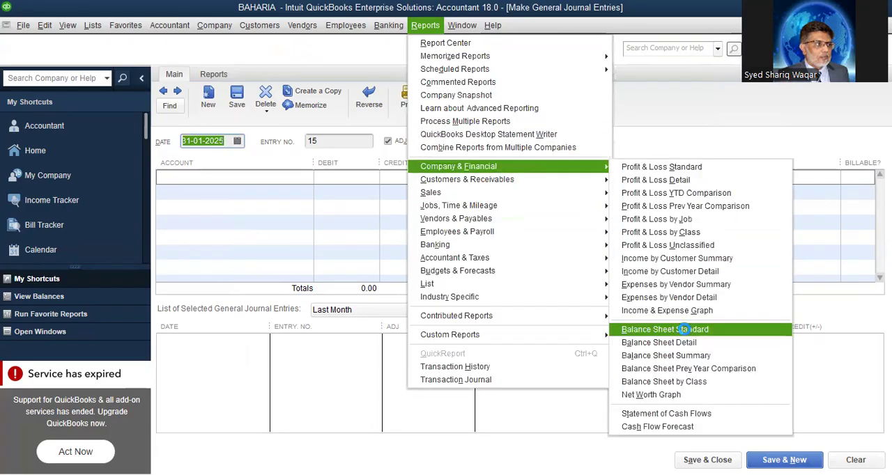
{"action": "left_click", "coordinate": [686, 333]}
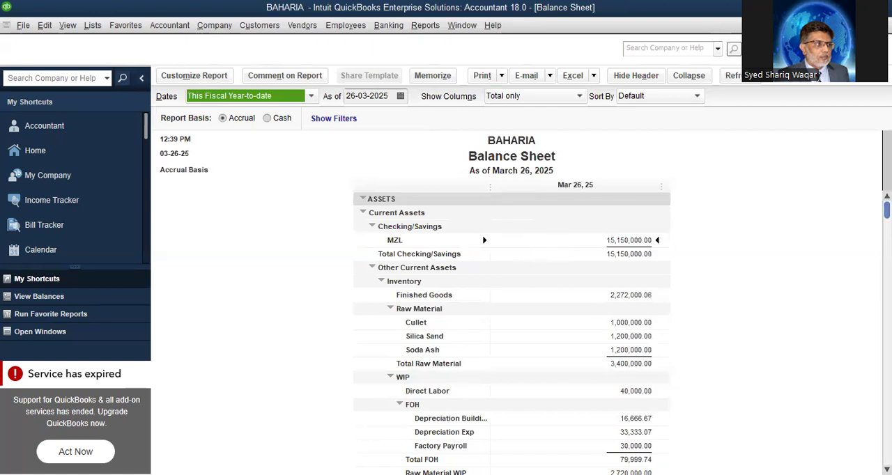
{"action": "scroll", "coordinate": [512, 335], "scroll_direction": "down", "scroll_amount": 3}
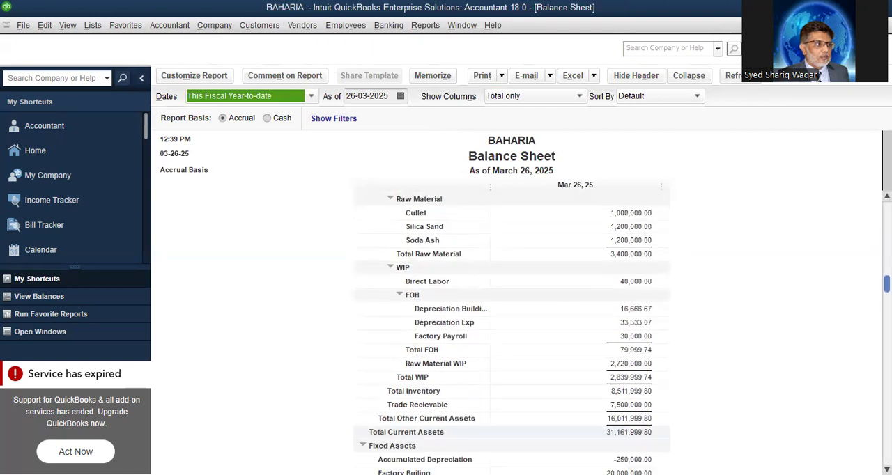
{"action": "scroll", "coordinate": [512, 334], "scroll_direction": "down", "scroll_amount": 4}
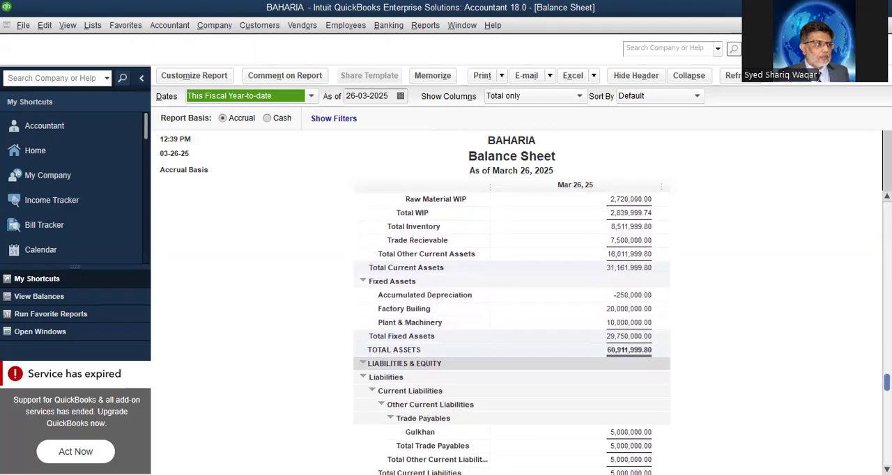
{"action": "scroll", "coordinate": [512, 335], "scroll_direction": "up", "scroll_amount": 4}
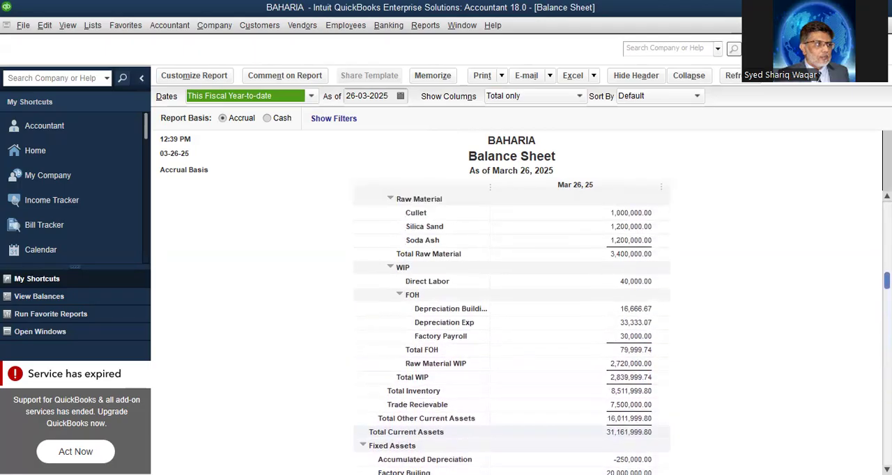
{"action": "scroll", "coordinate": [513, 334], "scroll_direction": "up", "scroll_amount": 3}
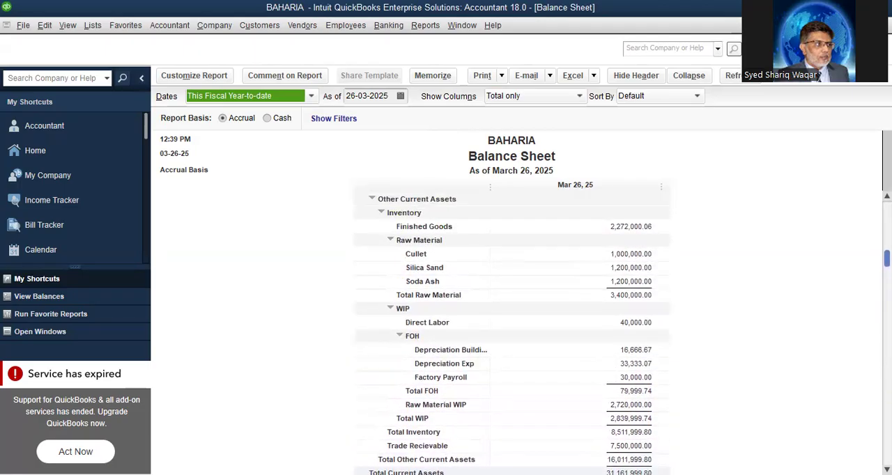
{"action": "scroll", "coordinate": [512, 334], "scroll_direction": "down", "scroll_amount": 1}
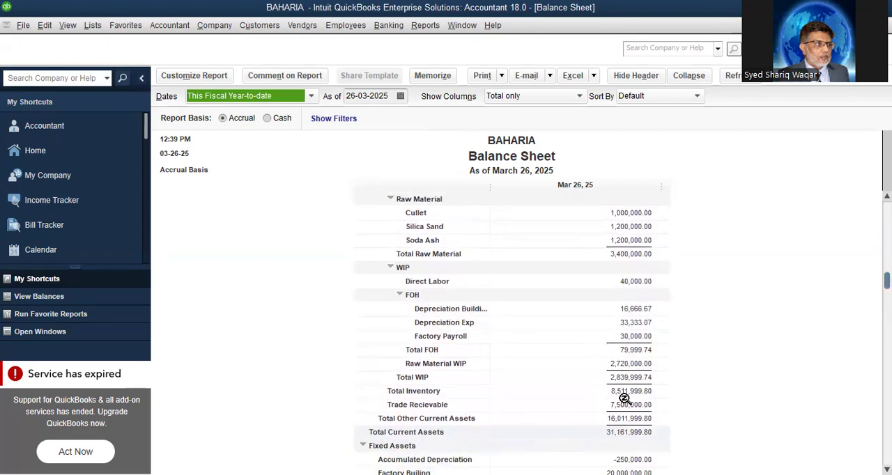
View the Profit & Loss Standard report with a start date of 01-01-2025, and close it without memorizing it
{"action": "left_click", "coordinate": [421, 26]}
{"action": "mouse_move", "coordinate": [485, 168]}
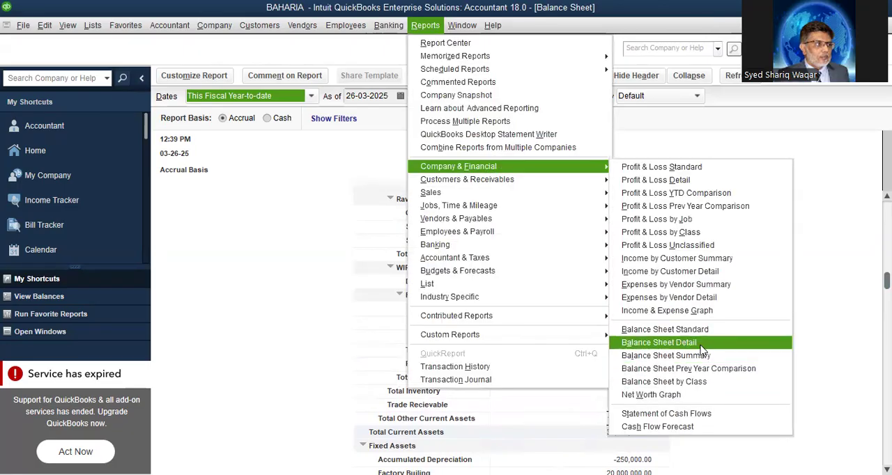
{"action": "left_click", "coordinate": [667, 168]}
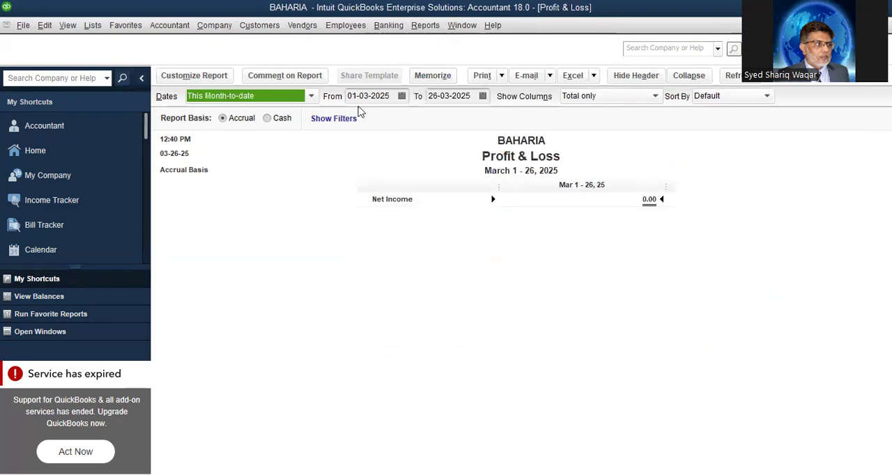
{"action": "left_click", "coordinate": [403, 95]}
{"action": "left_click", "coordinate": [360, 118]}
{"action": "left_click", "coordinate": [360, 118]}
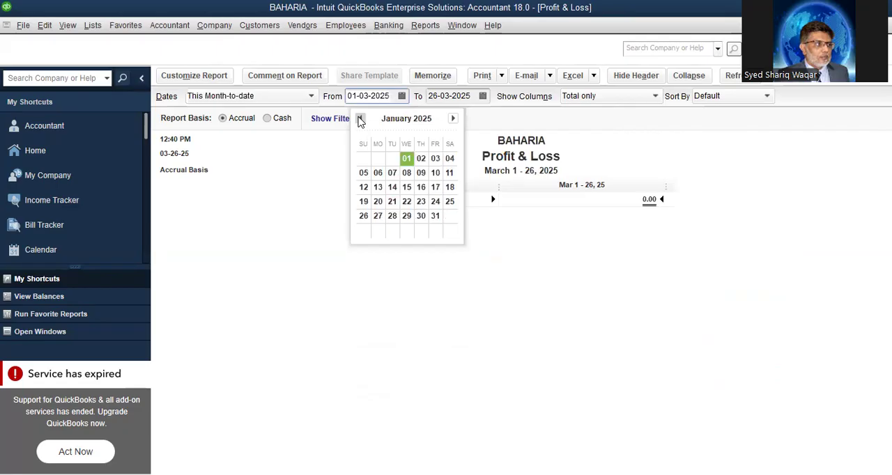
{"action": "left_click", "coordinate": [406, 160]}
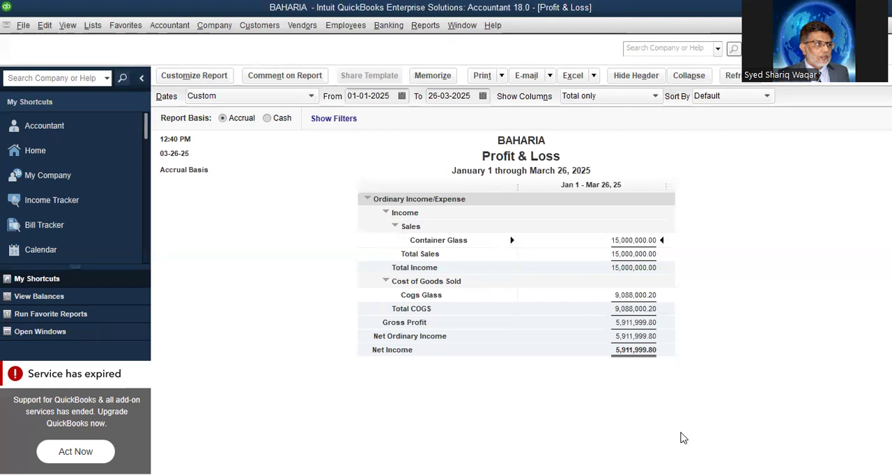
{"action": "key", "text": "Escape"}
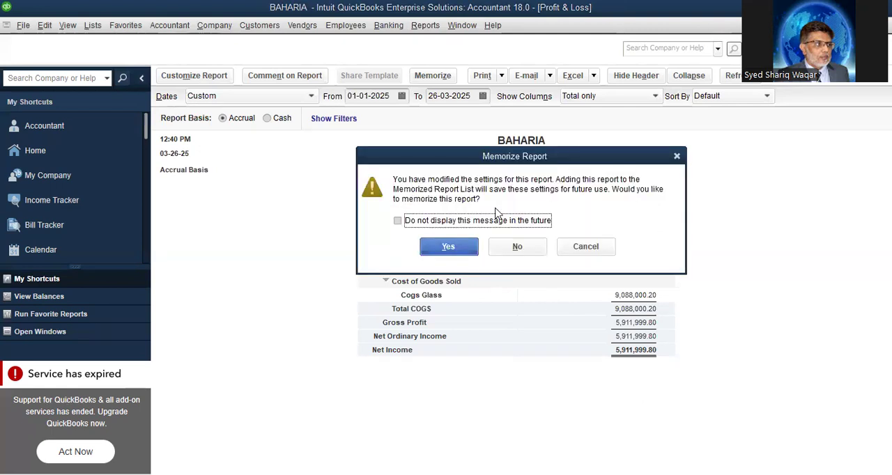
{"action": "left_click", "coordinate": [528, 253]}
{"action": "left_click", "coordinate": [528, 255]}
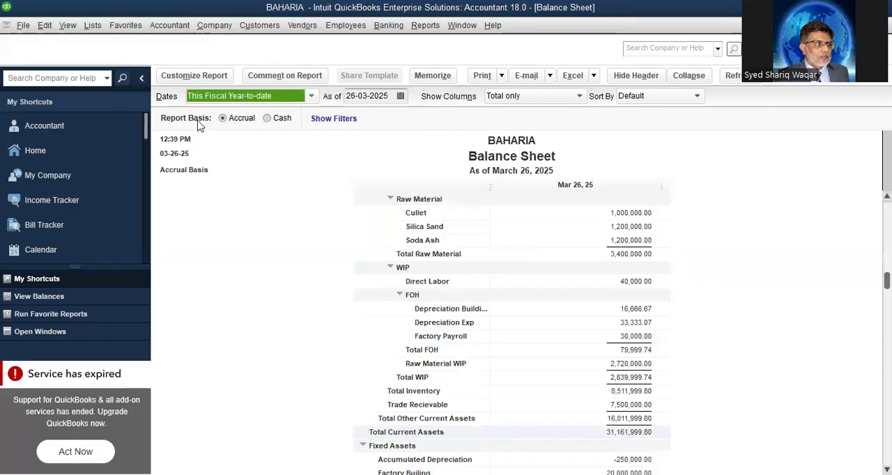
Return to the blank general journal entry and begin its first account line
{"action": "left_click", "coordinate": [171, 26]}
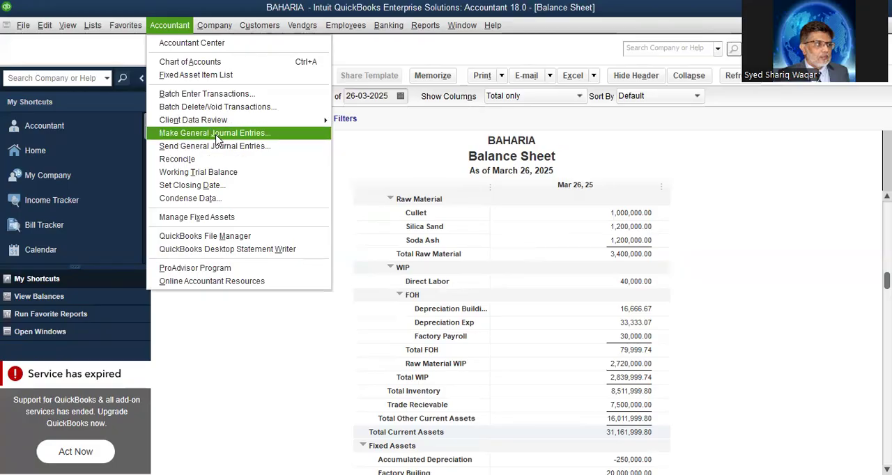
{"action": "left_click", "coordinate": [216, 140]}
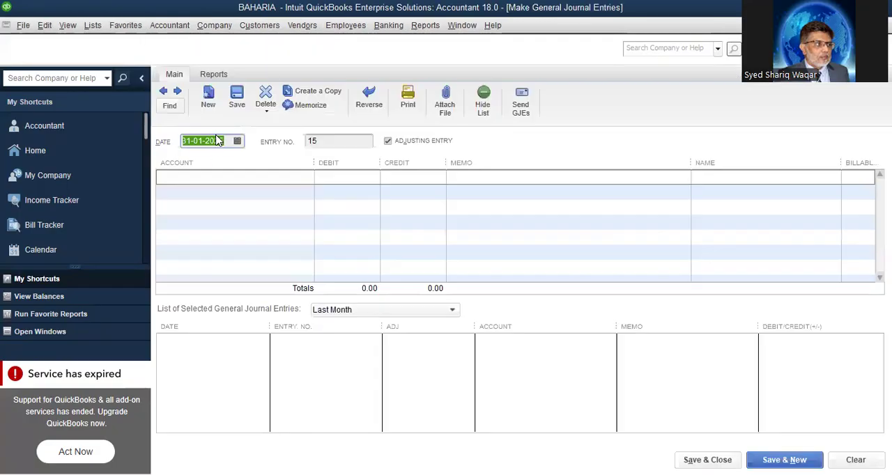
{"action": "left_click", "coordinate": [283, 177]}
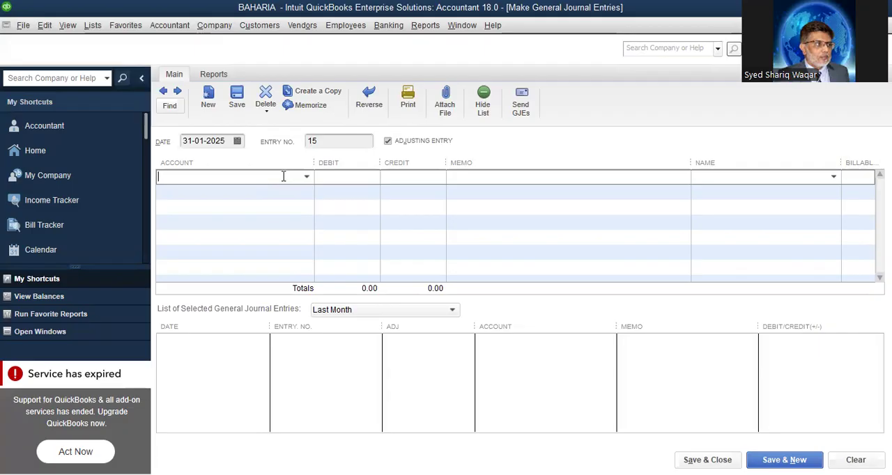
Start adding a new account of type Expense from the first line of the journal entry
{"action": "left_click", "coordinate": [233, 197]}
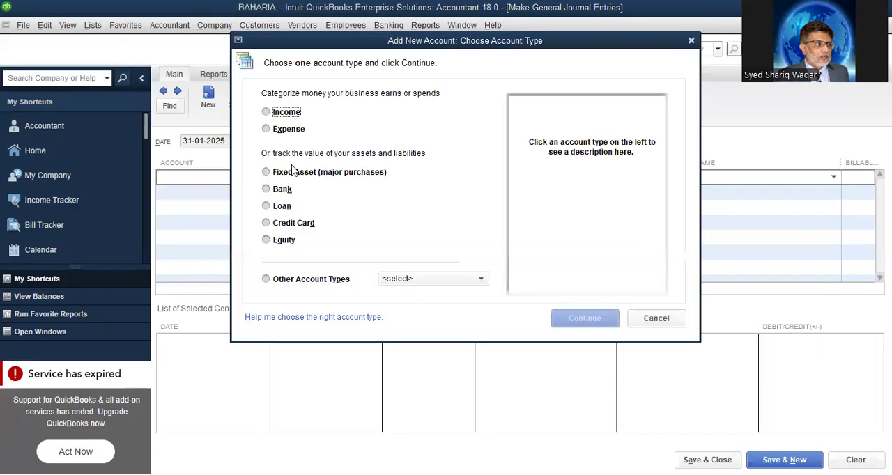
{"action": "left_click", "coordinate": [297, 131]}
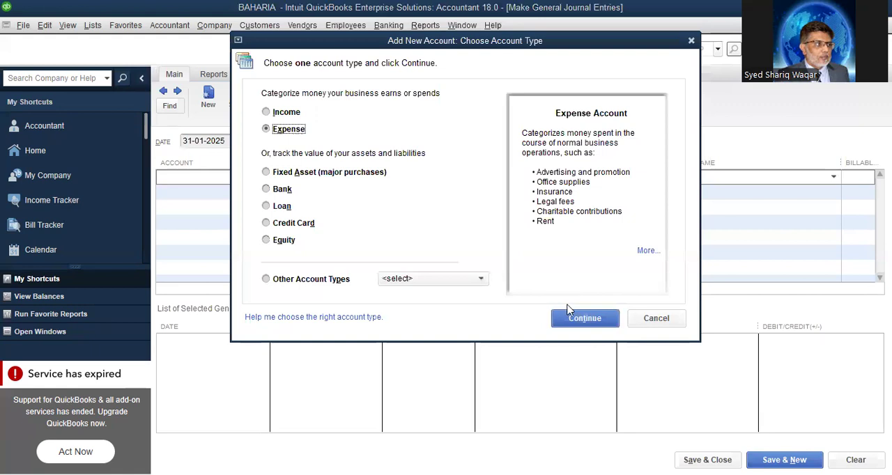
{"action": "left_click", "coordinate": [480, 278]}
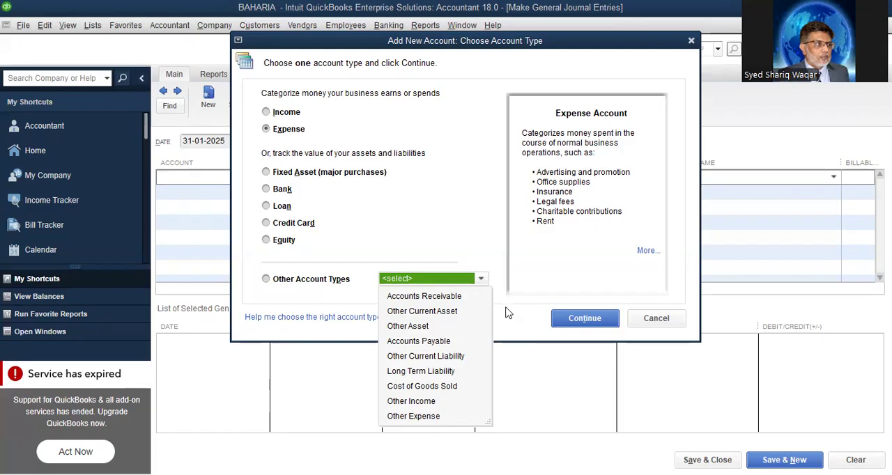
{"action": "left_click", "coordinate": [359, 197]}
{"action": "left_click", "coordinate": [600, 320]}
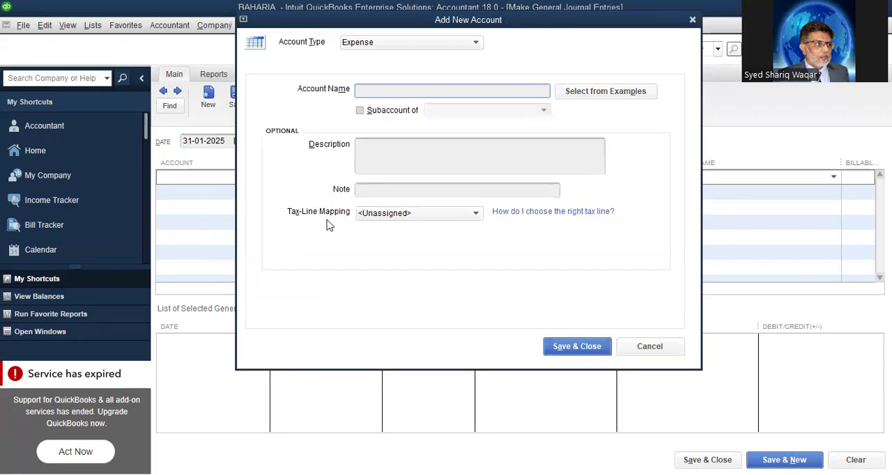
Name the new expense account "Staff Salary" and make it a subaccount
{"action": "type", "text": "Staff"}
{"action": "type", "text": " Sa"}
{"action": "type", "text": "lara"}
{"action": "type", "text": "y"}
{"action": "key", "text": "BackSpace"}
{"action": "key", "text": "BackSpace"}
{"action": "type", "text": "y"}
{"action": "left_click", "coordinate": [368, 113]}
Choose Payroll Expenses as the parent account of Staff Salary
{"action": "left_click", "coordinate": [545, 112]}
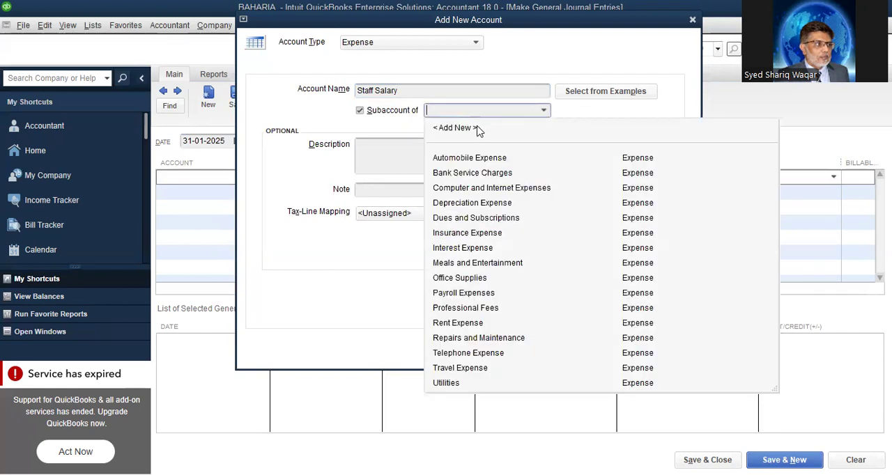
{"action": "left_click", "coordinate": [454, 128]}
{"action": "key", "text": "Escape"}
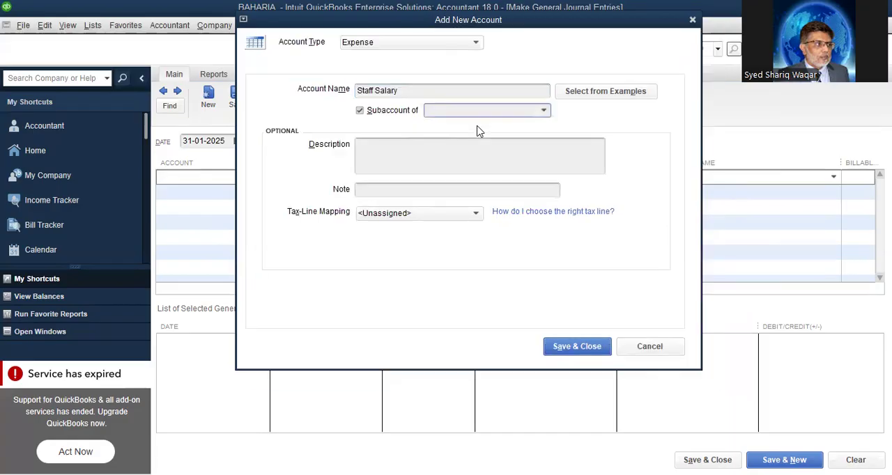
{"action": "left_click", "coordinate": [545, 111]}
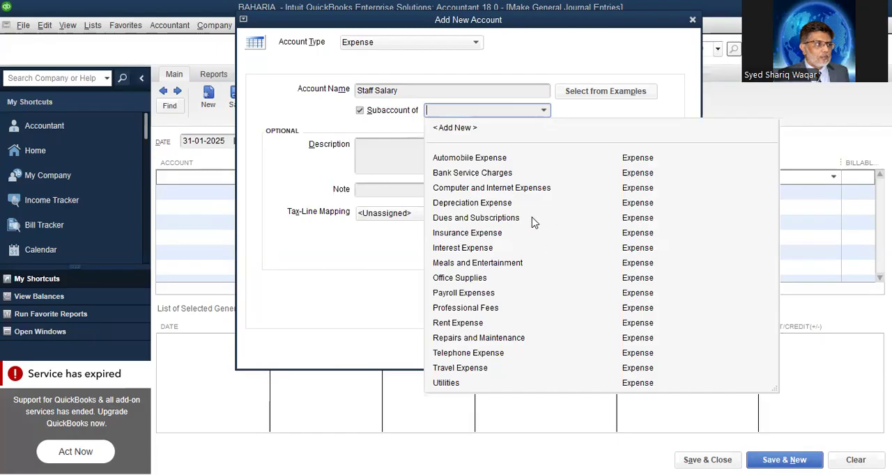
{"action": "left_click", "coordinate": [486, 294]}
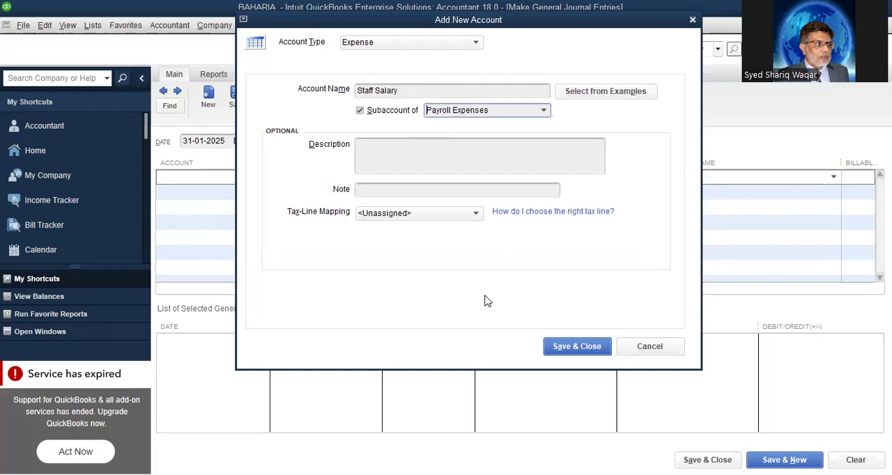
Add a new expense account named "Adm.Exp" as the parent of Staff Salary, and make it a subaccount itself
{"action": "left_click", "coordinate": [545, 112]}
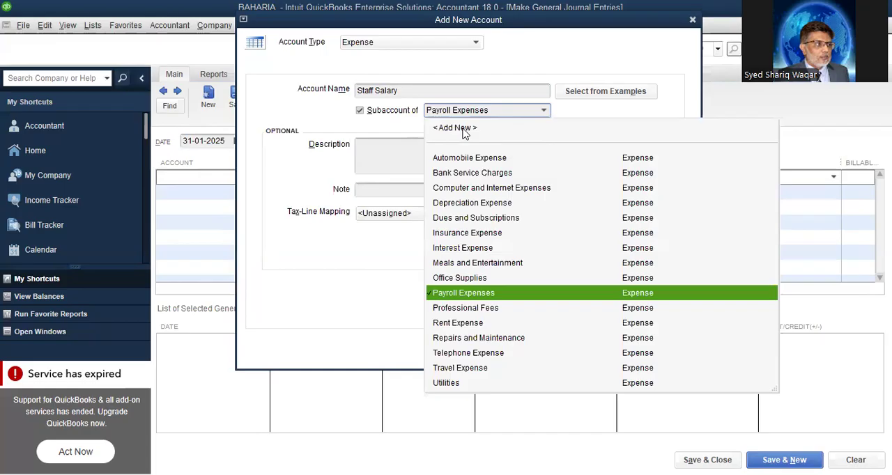
{"action": "left_click", "coordinate": [464, 126]}
{"action": "type", "text": "A"}
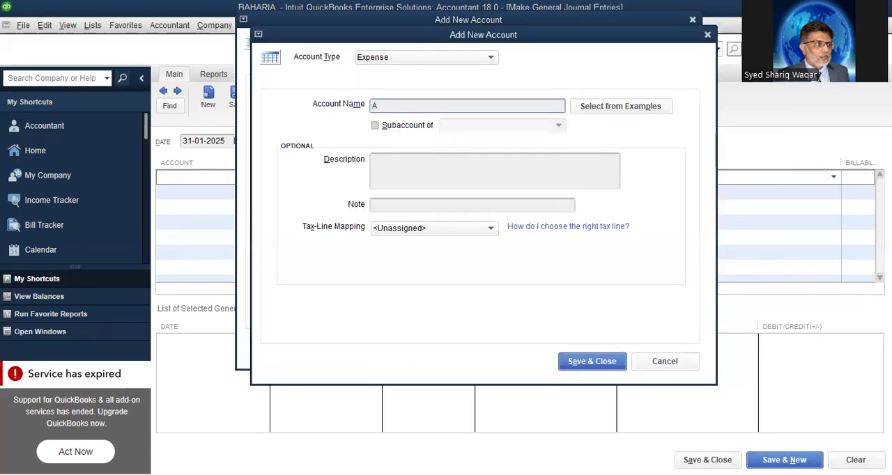
{"action": "type", "text": "d"}
{"action": "type", "text": "m.Exp"}
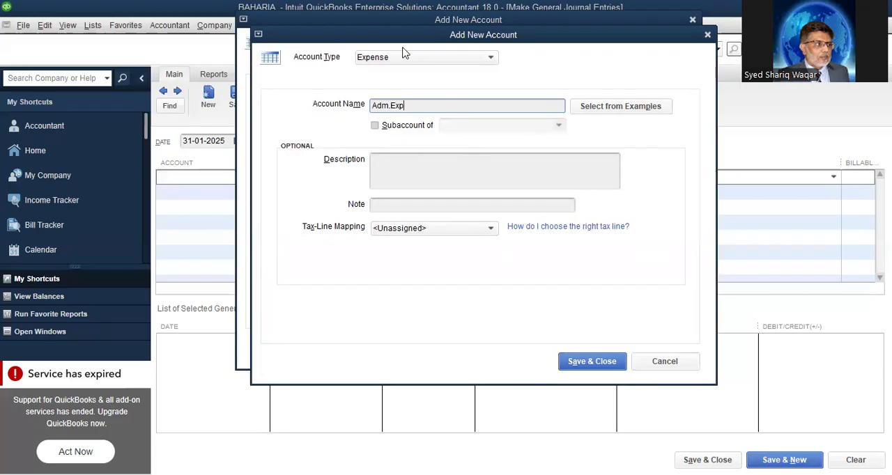
{"action": "left_click", "coordinate": [375, 126]}
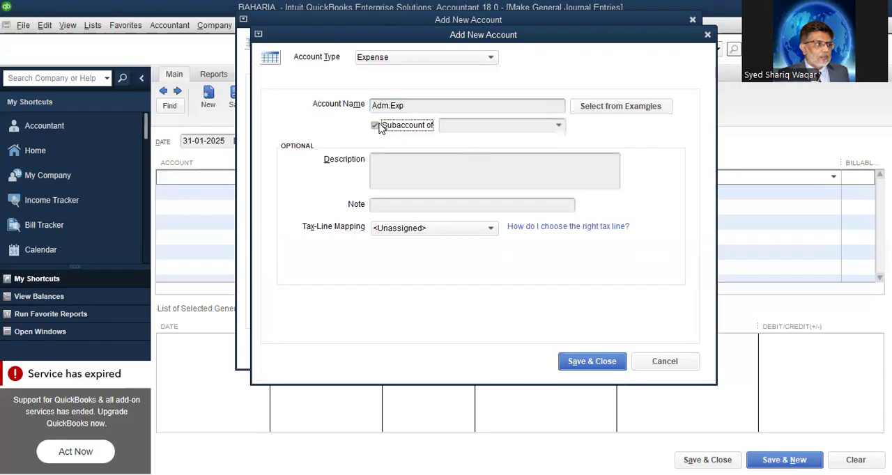
Create the expense account "Operating Exp" as the parent of Adm.Exp, and save all the new accounts
{"action": "left_click", "coordinate": [559, 128]}
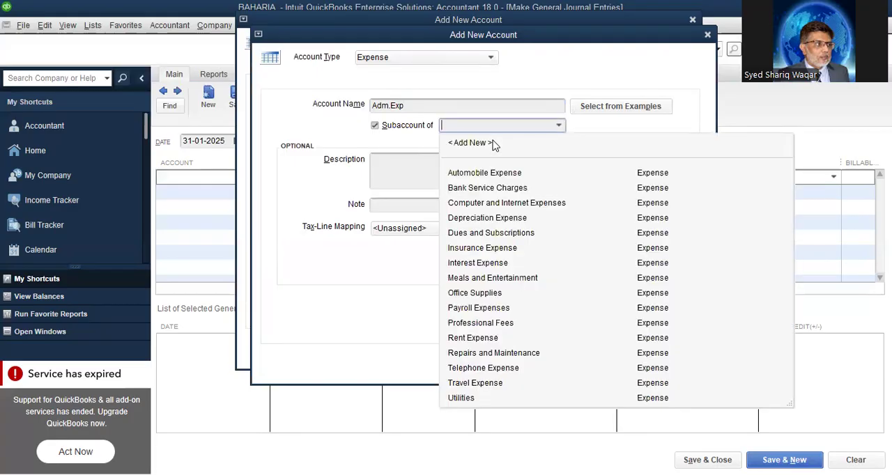
{"action": "left_click", "coordinate": [470, 143]}
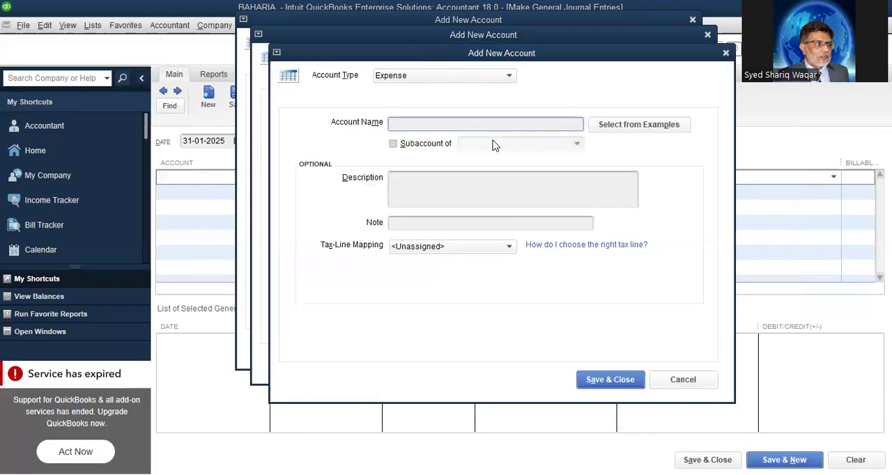
{"action": "type", "text": "Operating Exp"}
{"action": "left_click", "coordinate": [604, 383]}
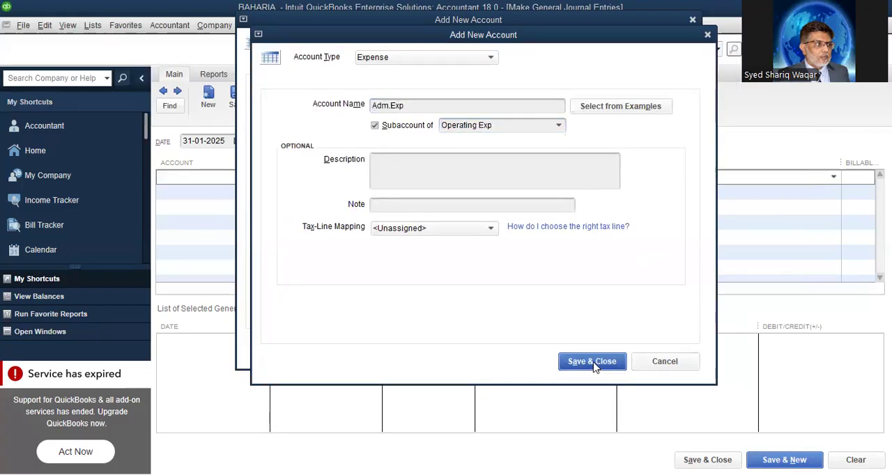
{"action": "left_click", "coordinate": [593, 363]}
{"action": "left_click", "coordinate": [578, 348]}
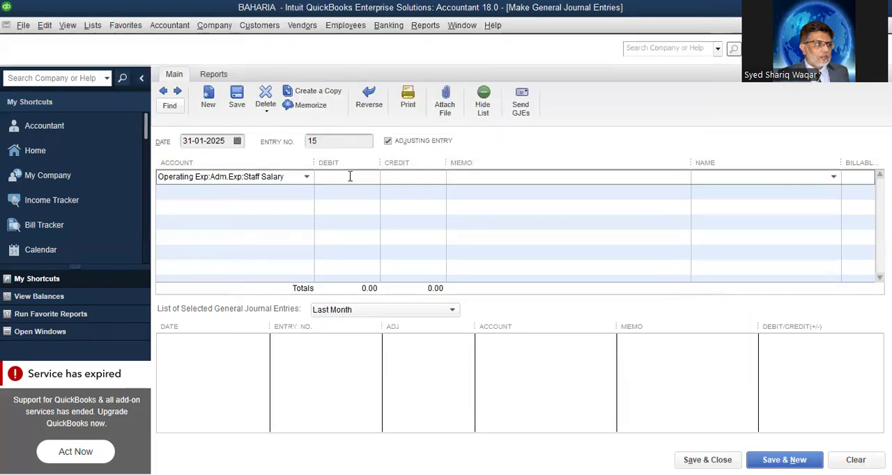
Enter a debit of 200,000 on the Staff Salary line
{"action": "type", "text": "2000000"}
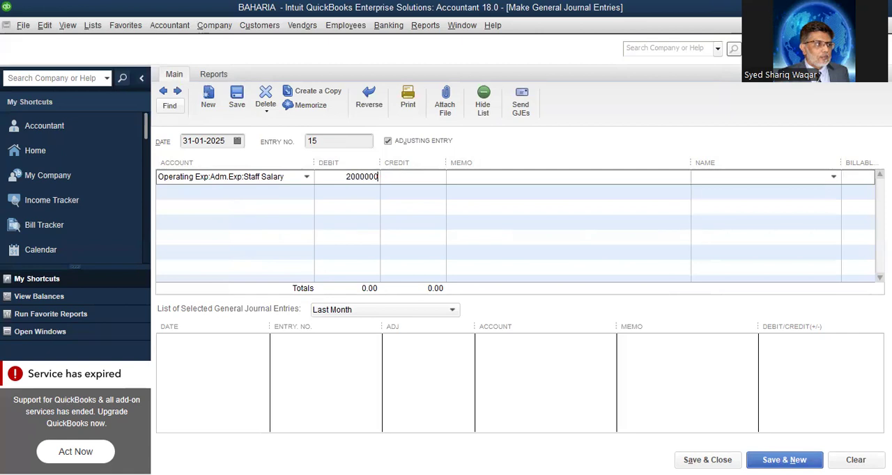
{"action": "left_click", "coordinate": [284, 197]}
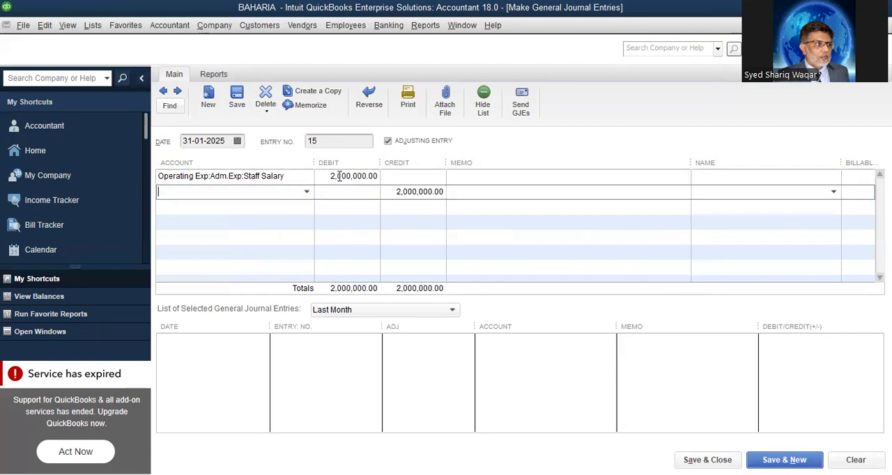
{"action": "left_click", "coordinate": [340, 176]}
{"action": "key", "text": "BackSpace"}
Select the MZL bank account on the second line and set its credit to 200,000
{"action": "left_click", "coordinate": [305, 195]}
{"action": "left_click", "coordinate": [306, 194]}
{"action": "left_click", "coordinate": [174, 242]}
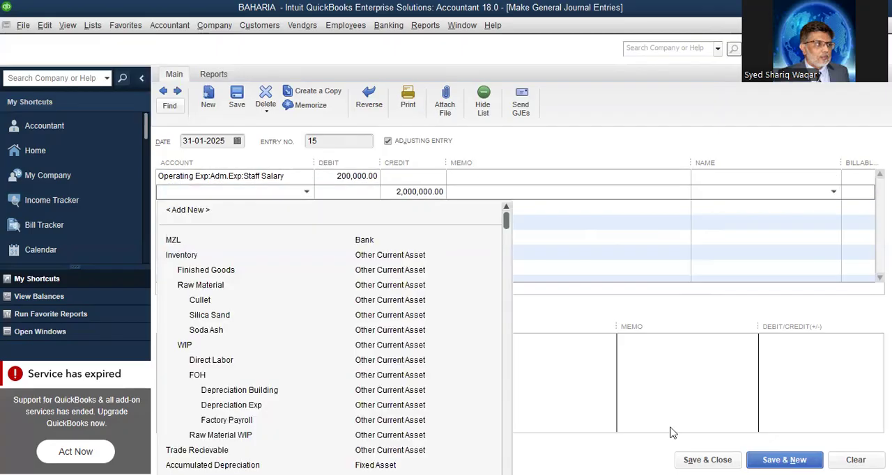
{"action": "left_click", "coordinate": [777, 460]}
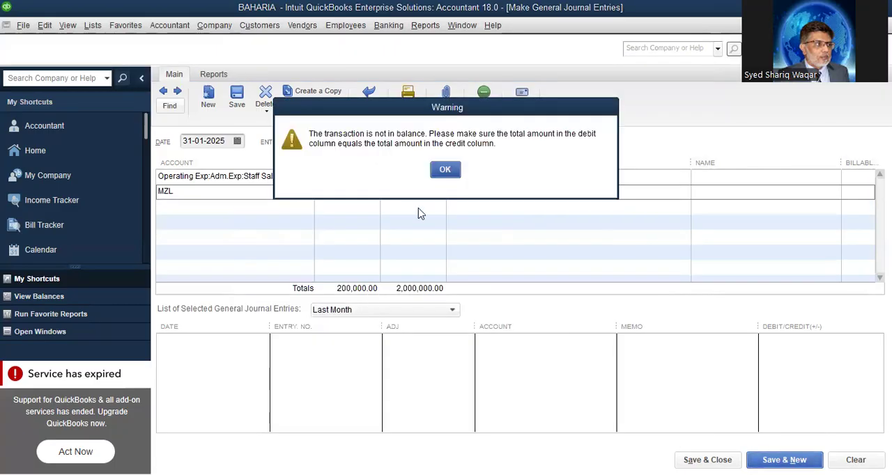
{"action": "left_click", "coordinate": [451, 174]}
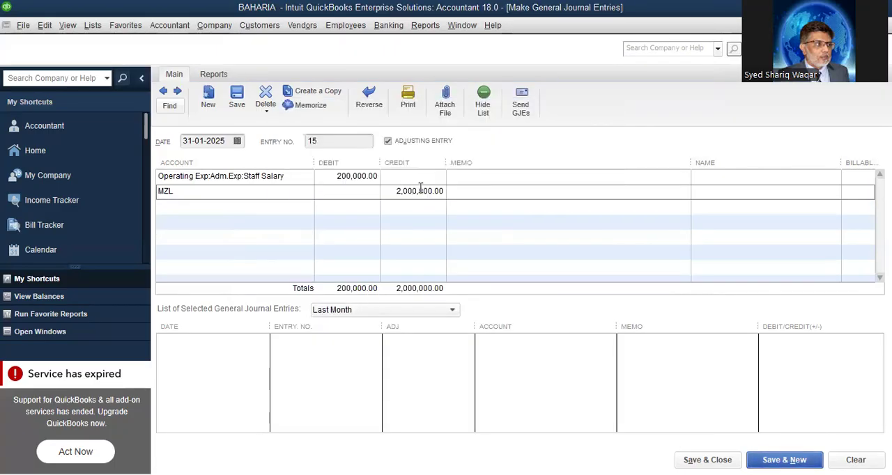
{"action": "left_click", "coordinate": [410, 191]}
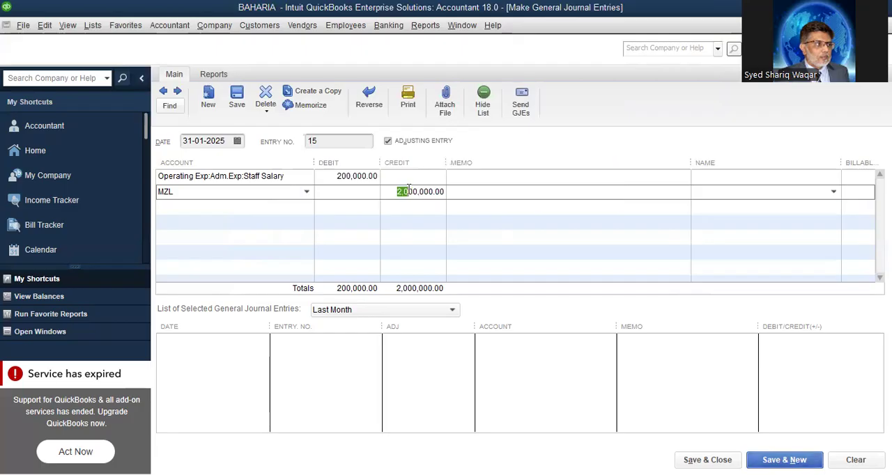
{"action": "left_click", "coordinate": [408, 191]}
{"action": "key", "text": "BackSpace"}
Enter the memo "PayAdm Salaries" on the MZL line and save the entry, moving on to a new one
{"action": "left_click", "coordinate": [467, 190]}
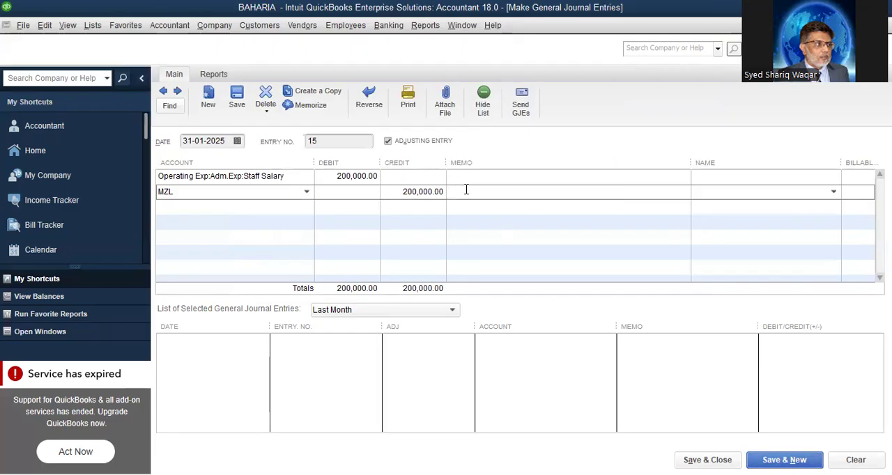
{"action": "type", "text": "PayAdm Salaries"}
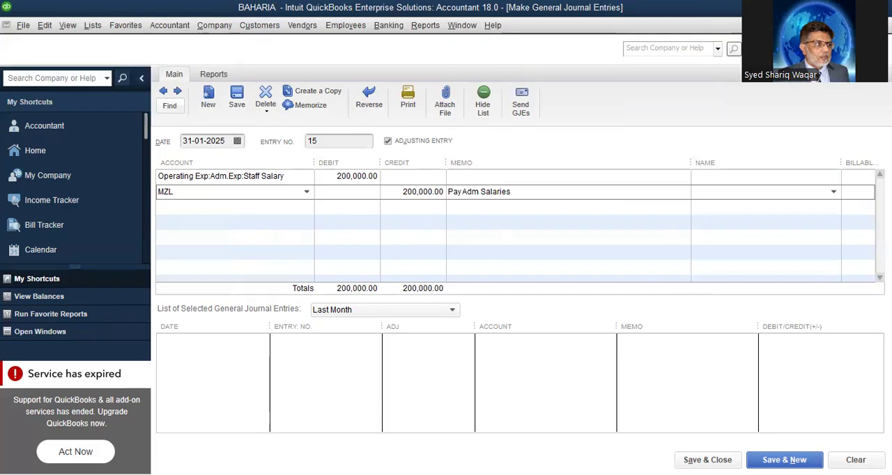
{"action": "left_click", "coordinate": [794, 459]}
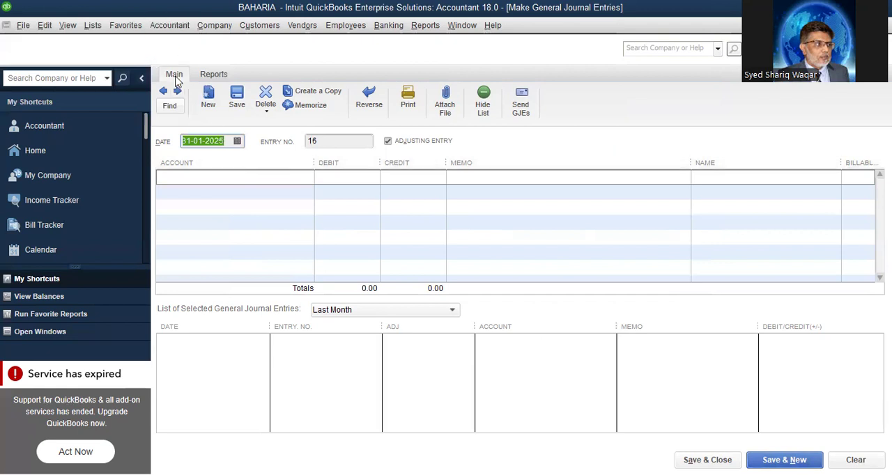
Start adding another Expense account from the first line of the blank general journal entry
{"action": "left_click", "coordinate": [167, 27]}
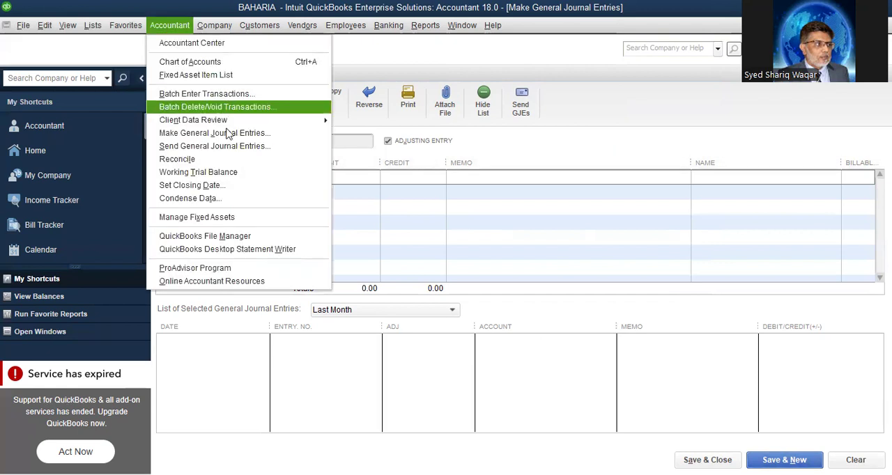
{"action": "left_click", "coordinate": [235, 138]}
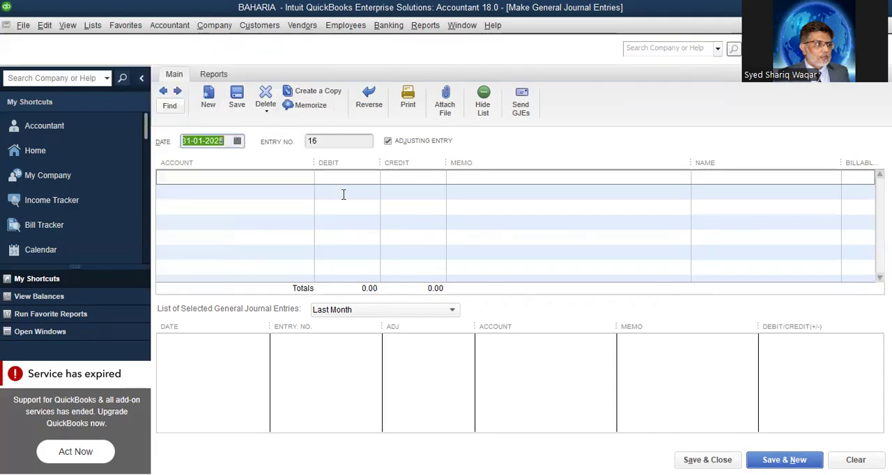
{"action": "left_click", "coordinate": [309, 179]}
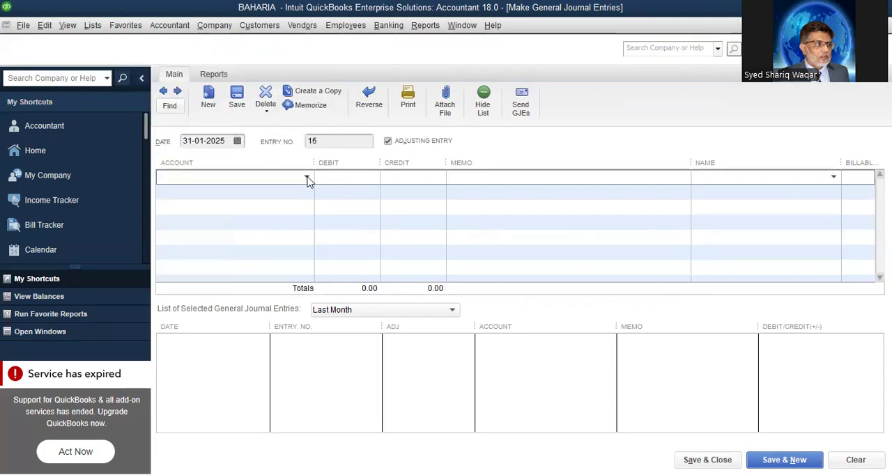
{"action": "left_click", "coordinate": [307, 178]}
{"action": "left_click", "coordinate": [209, 198]}
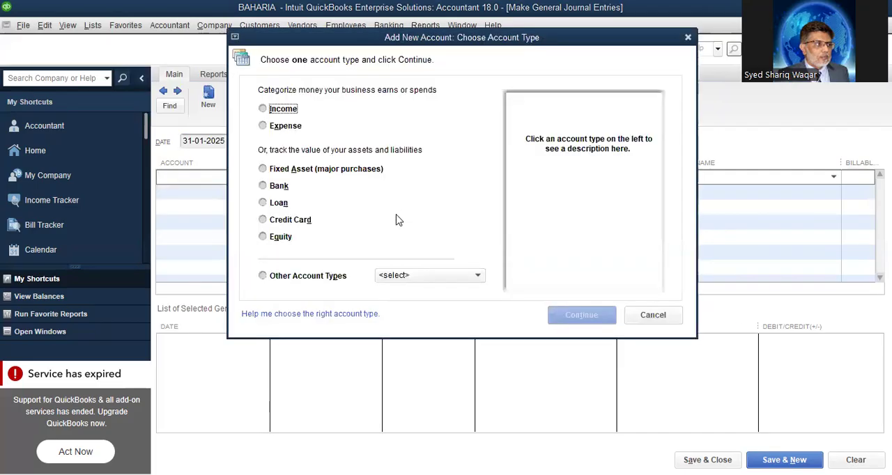
{"action": "left_click", "coordinate": [283, 127]}
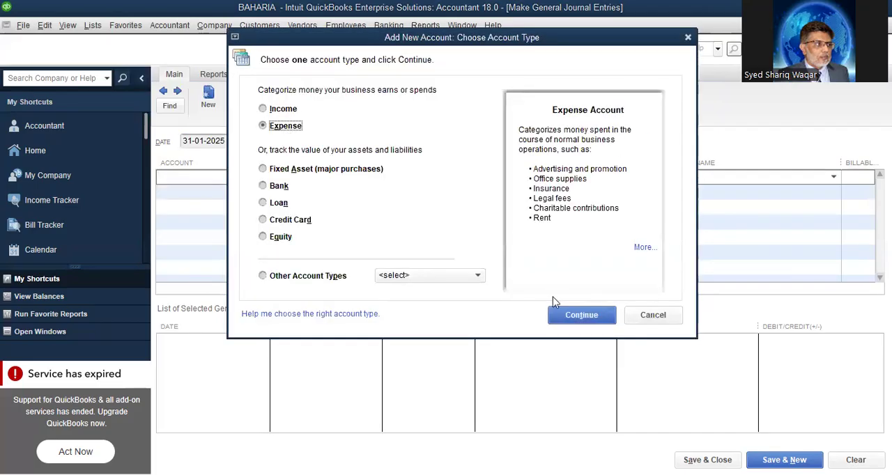
{"action": "left_click", "coordinate": [566, 316]}
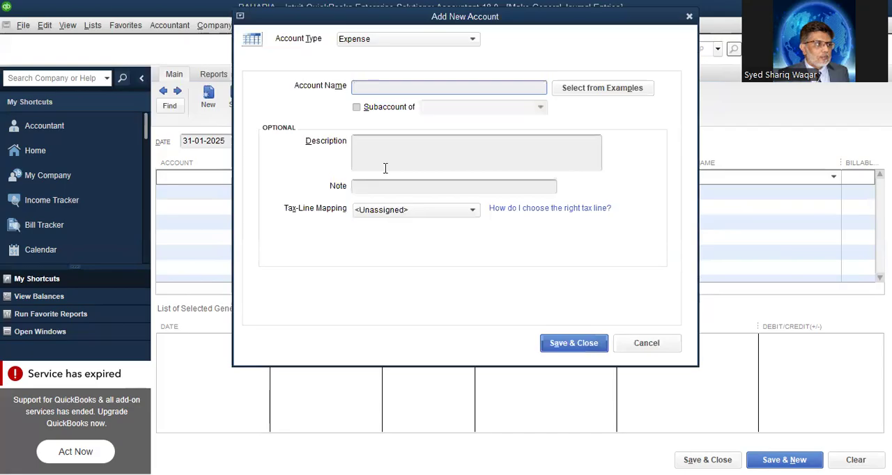
Name the new expense account "Sales Salaries" and make it a subaccount
{"action": "type", "text": "Sales Salaries"}
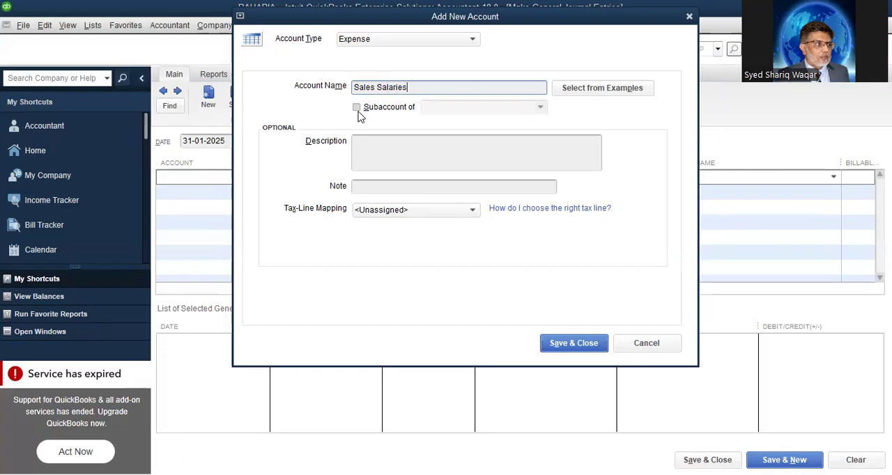
{"action": "left_click", "coordinate": [357, 108]}
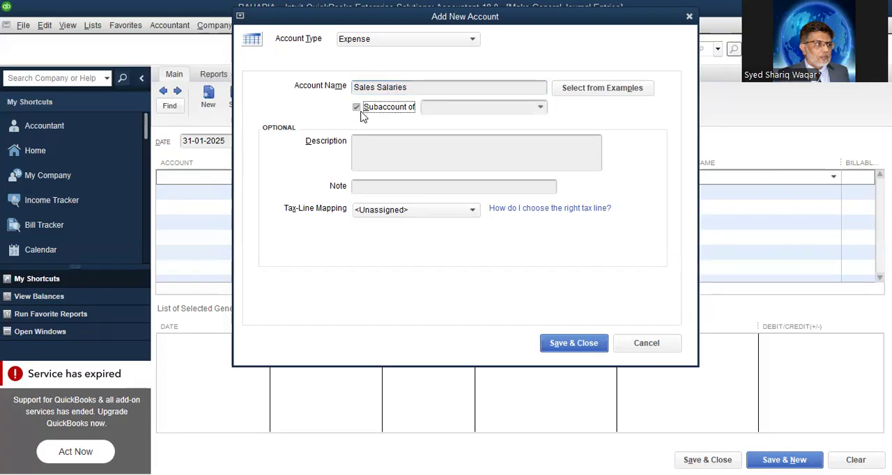
Start adding a new Expense account named "Selling Exp" as the parent of the Sales Salaries account
{"action": "left_click", "coordinate": [540, 107]}
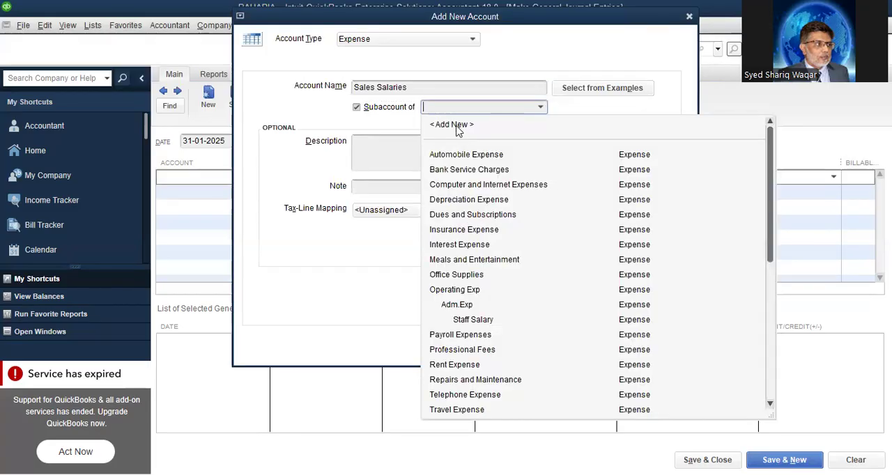
{"action": "left_click", "coordinate": [453, 125]}
{"action": "type", "text": "S"}
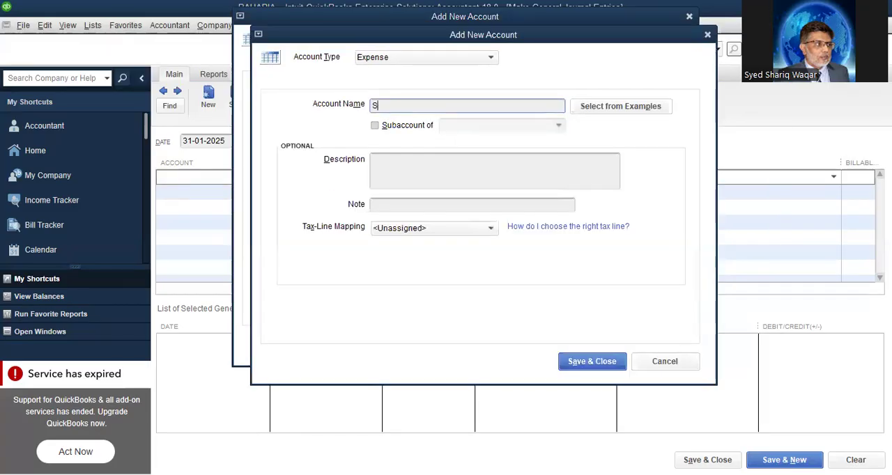
{"action": "type", "text": "elling Exp"}
Make Selling Exp a subaccount of Operating Exp and save both it and the Sales Salaries account
{"action": "left_click", "coordinate": [403, 128]}
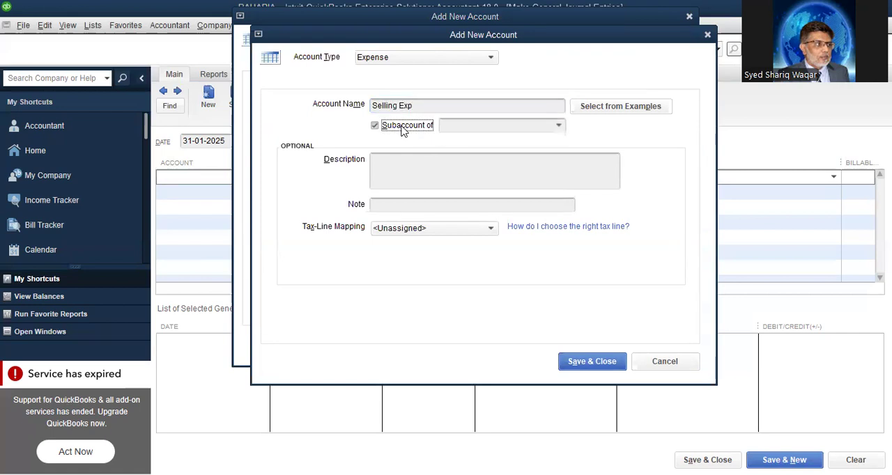
{"action": "left_click", "coordinate": [559, 127]}
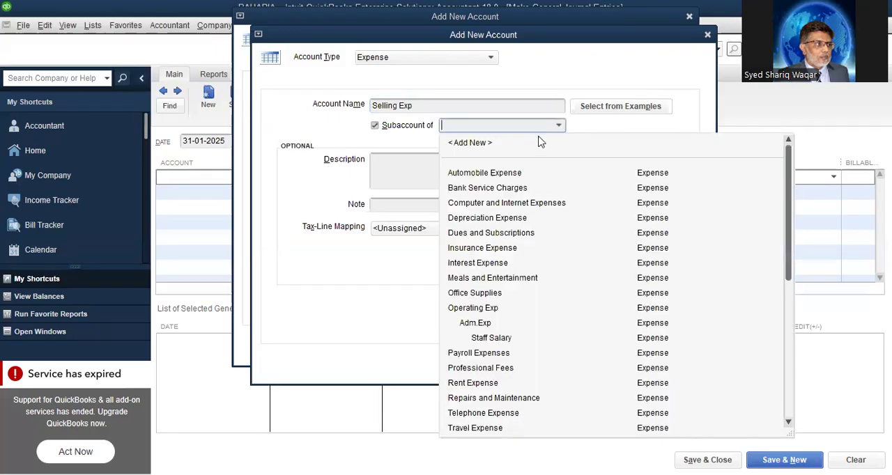
{"action": "left_click", "coordinate": [478, 311]}
{"action": "left_click", "coordinate": [608, 361]}
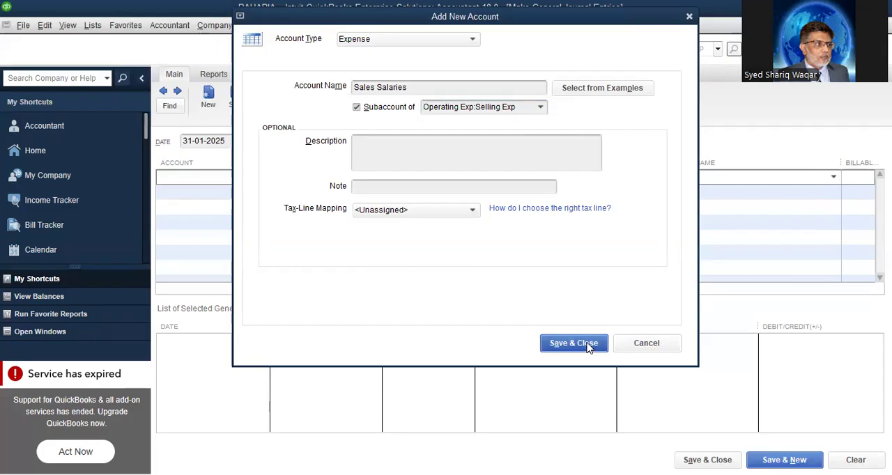
{"action": "left_click", "coordinate": [589, 347]}
Debit Sales Salaries 100,000 against the MZL bank account and save the entry, moving on to a new one
{"action": "left_click", "coordinate": [359, 178]}
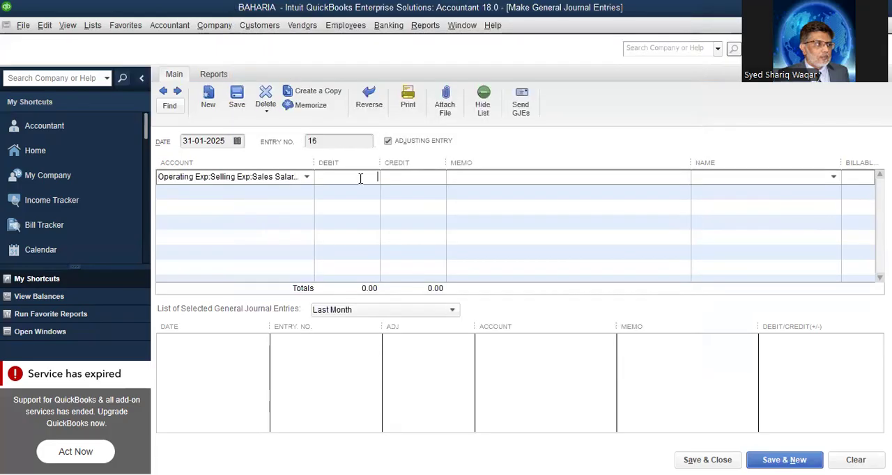
{"action": "type", "text": "100000"}
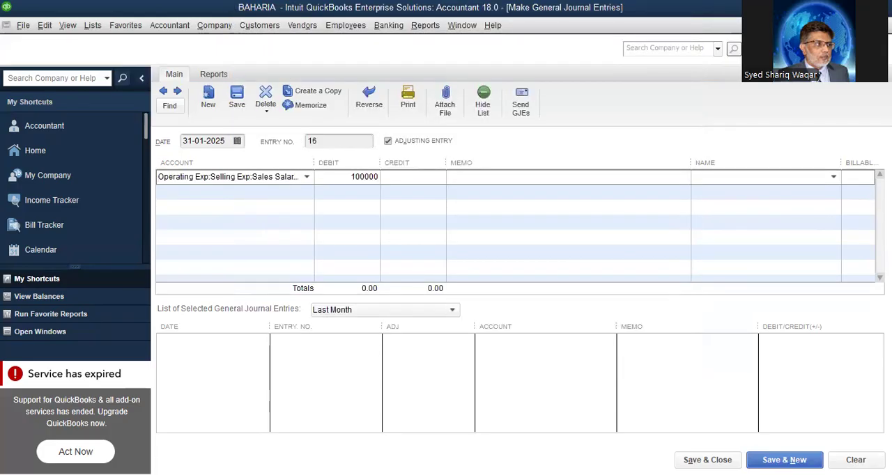
{"action": "left_click", "coordinate": [297, 193]}
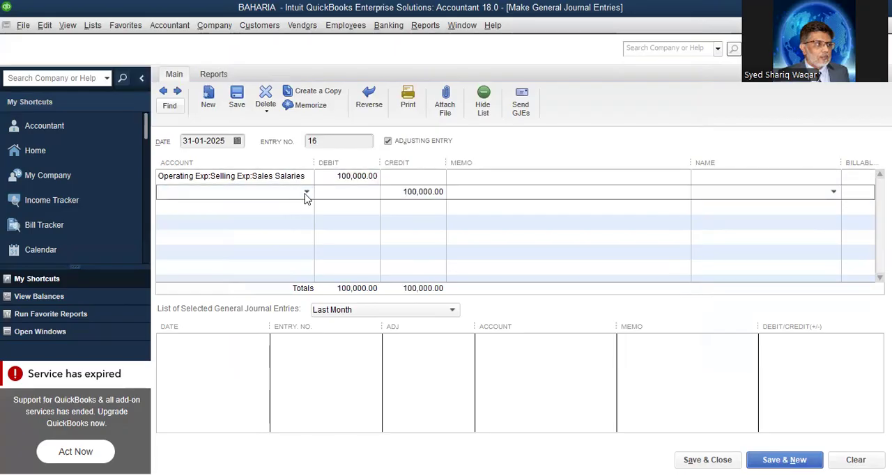
{"action": "left_click", "coordinate": [306, 192]}
{"action": "left_click", "coordinate": [200, 242]}
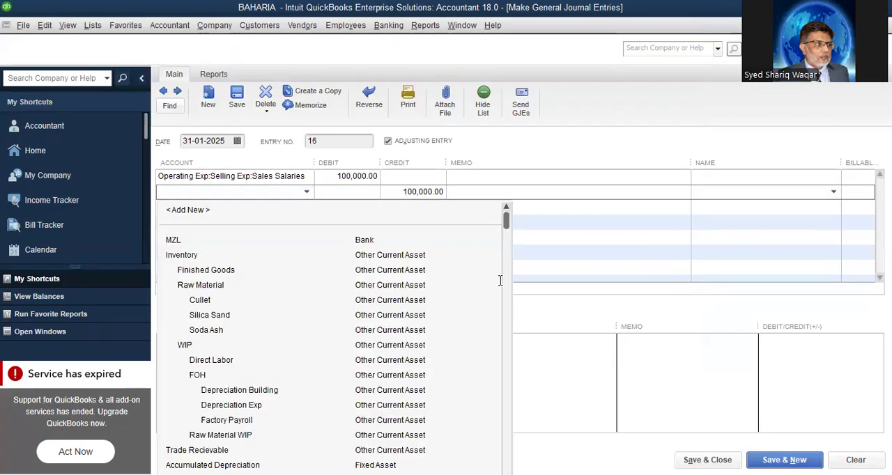
{"action": "left_click", "coordinate": [784, 460]}
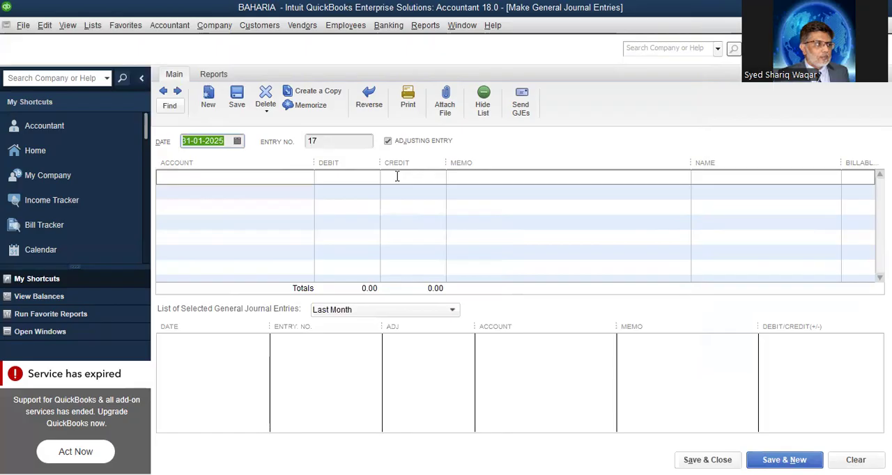
Run the Profit & Loss Standard report with the start date 01-01-2025 and review it down to net income
{"action": "left_click", "coordinate": [422, 28]}
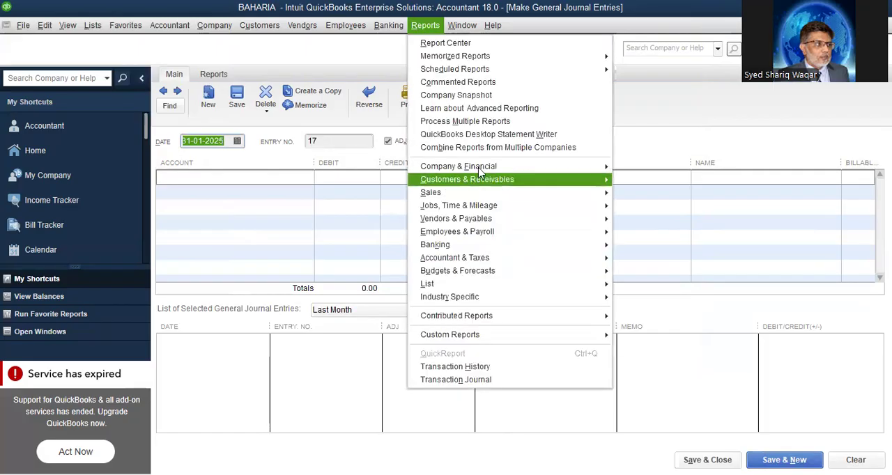
{"action": "mouse_move", "coordinate": [483, 168]}
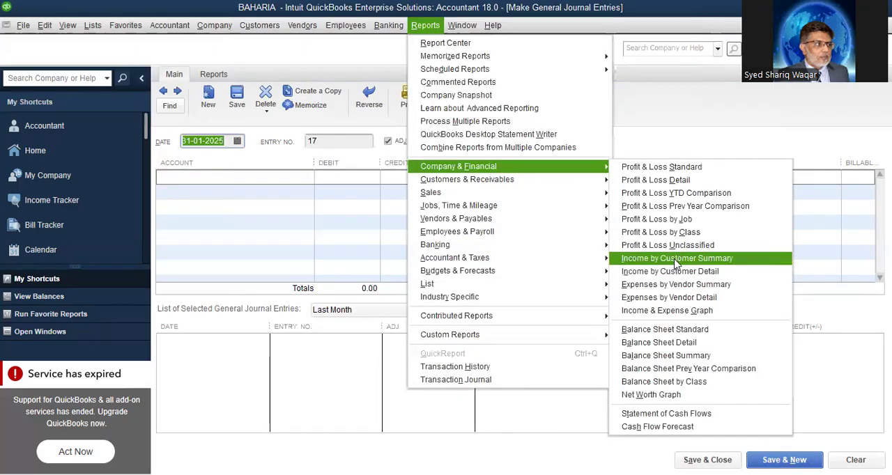
{"action": "left_click", "coordinate": [686, 167]}
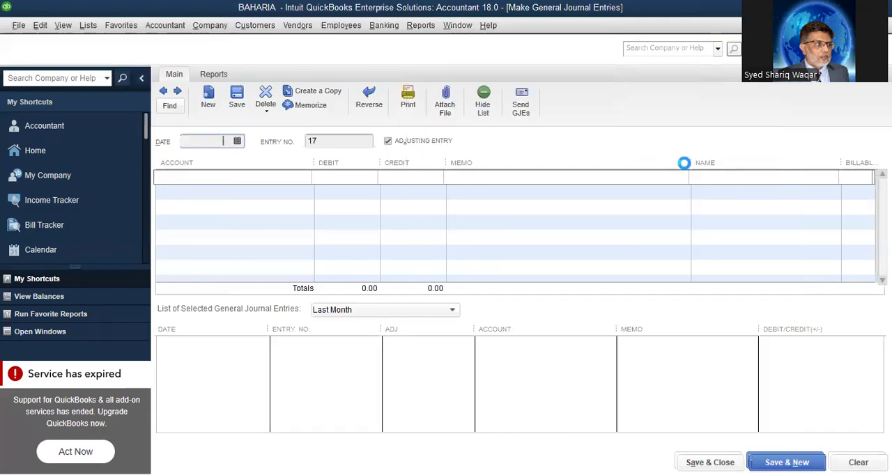
{"action": "left_click", "coordinate": [403, 96]}
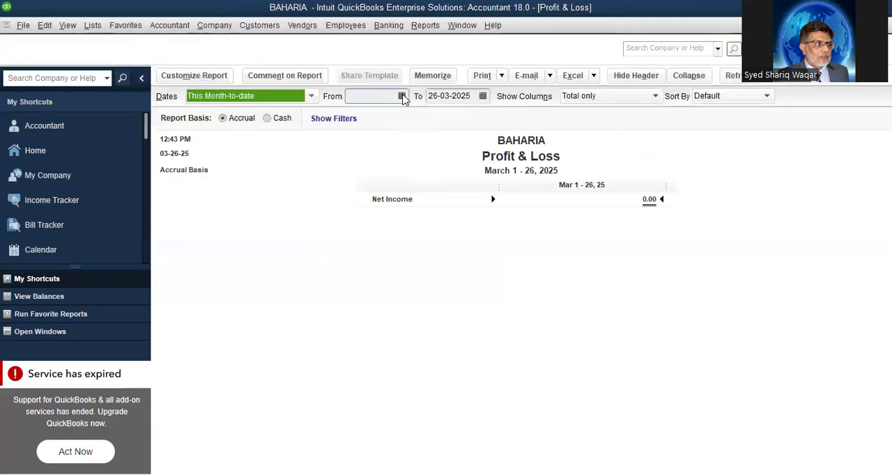
{"action": "left_click", "coordinate": [403, 96]}
{"action": "left_click", "coordinate": [360, 118]}
{"action": "left_click", "coordinate": [361, 118]}
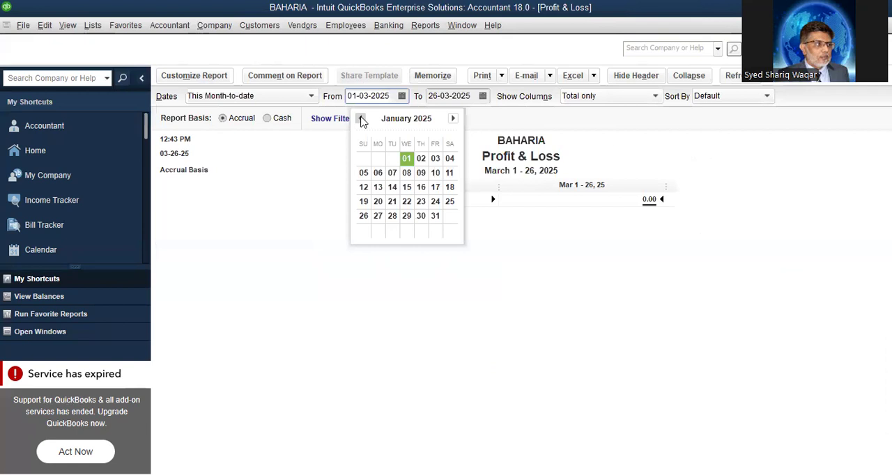
{"action": "left_click", "coordinate": [360, 118]}
{"action": "left_click", "coordinate": [453, 118]}
{"action": "left_click", "coordinate": [406, 159]}
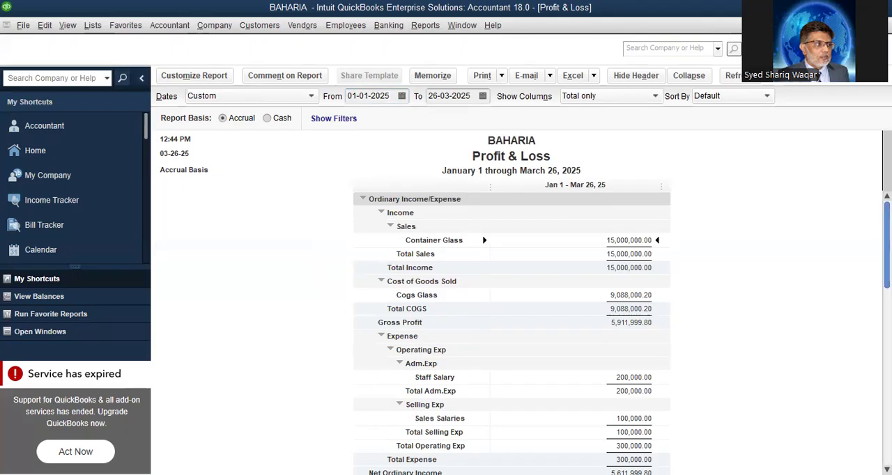
{"action": "scroll", "coordinate": [744, 338], "scroll_direction": "down", "scroll_amount": 2}
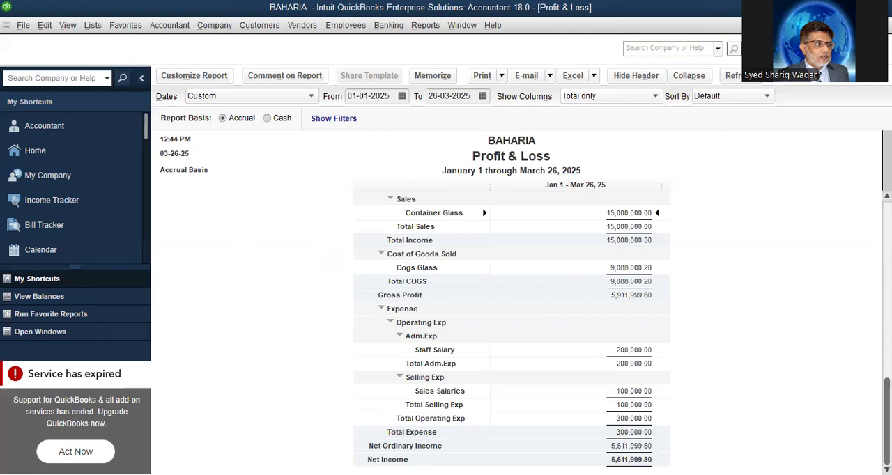
Open the Journal report and turn off future display of the message about collapsing and expanding transactions
{"action": "left_click", "coordinate": [424, 26]}
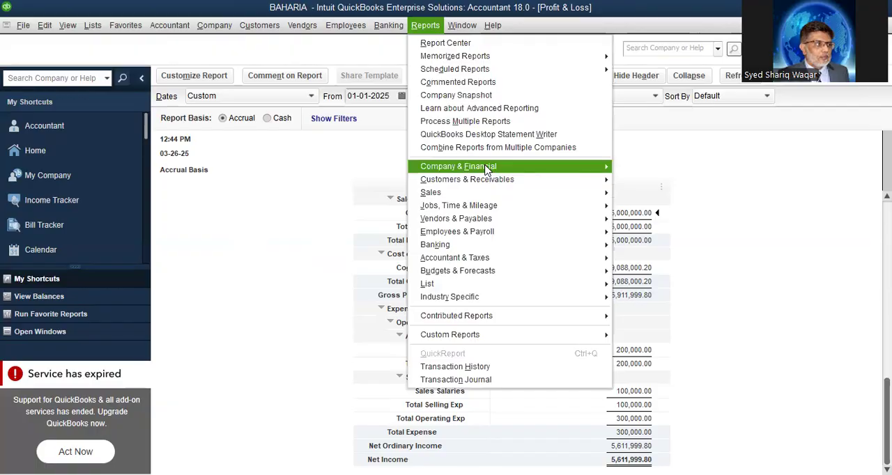
{"action": "mouse_move", "coordinate": [572, 259]}
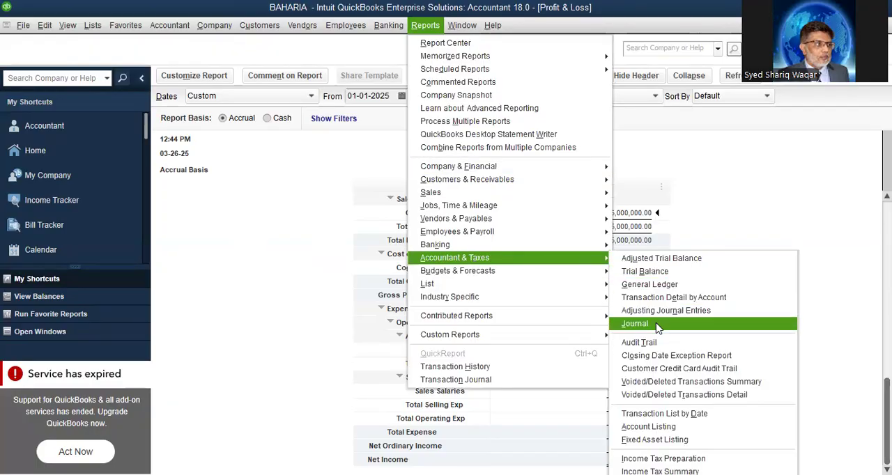
{"action": "left_click", "coordinate": [634, 324]}
{"action": "left_click", "coordinate": [397, 237]}
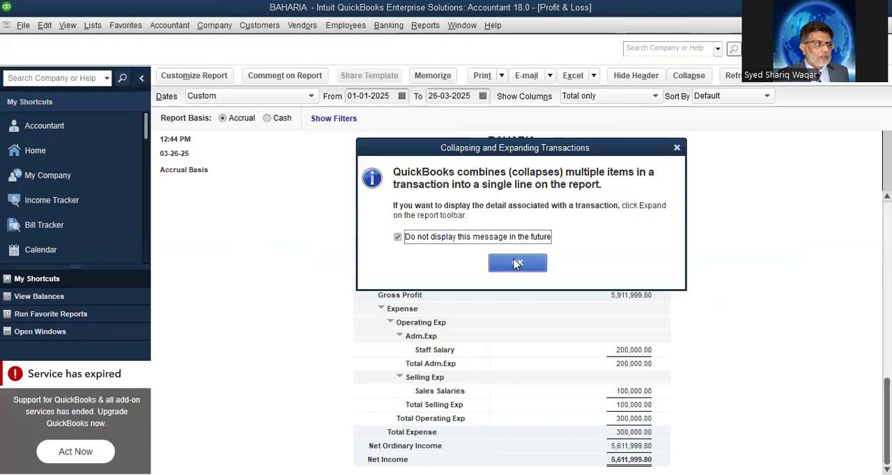
{"action": "left_click", "coordinate": [517, 264]}
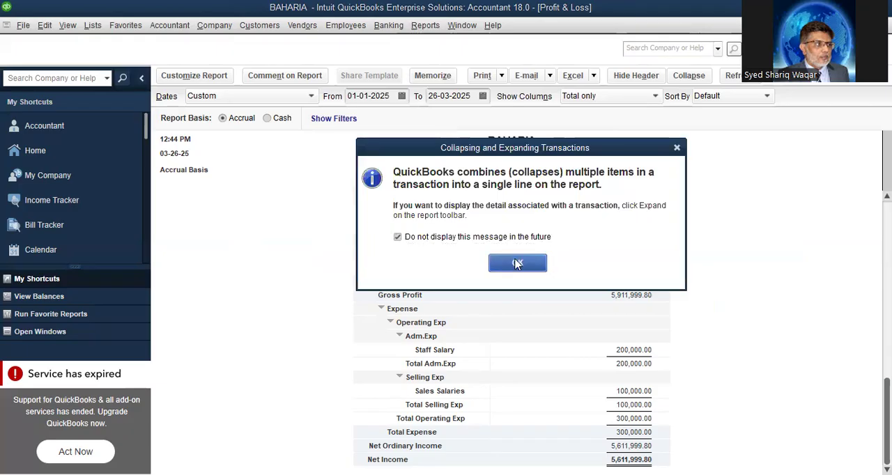
Set the start date of the Journal report to 01-01-2025
{"action": "left_click", "coordinate": [406, 96]}
{"action": "left_click", "coordinate": [363, 118]}
{"action": "left_click", "coordinate": [363, 118]}
{"action": "left_click", "coordinate": [363, 118]}
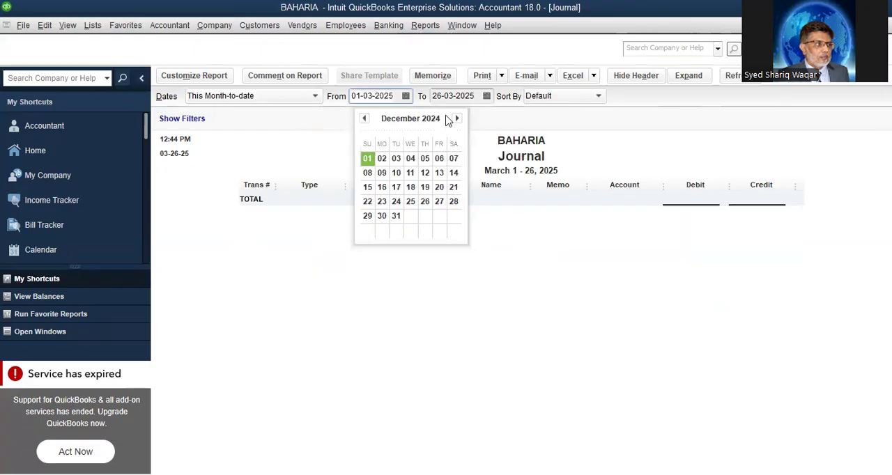
{"action": "left_click", "coordinate": [456, 119]}
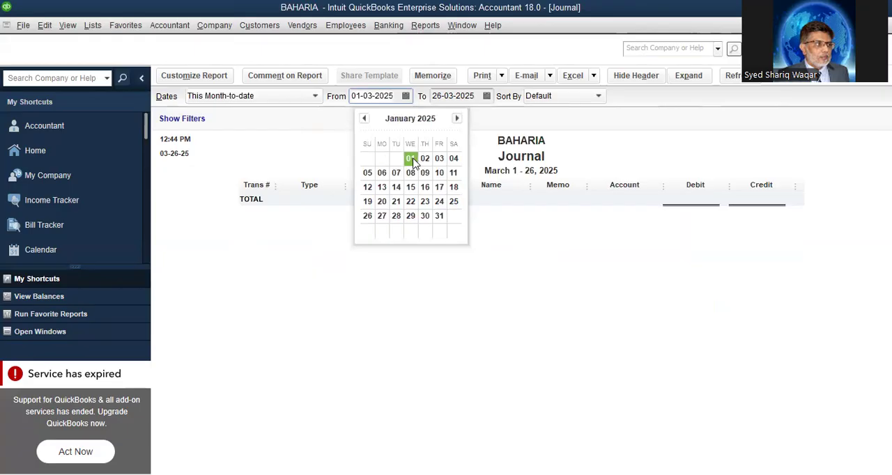
{"action": "left_click", "coordinate": [411, 159]}
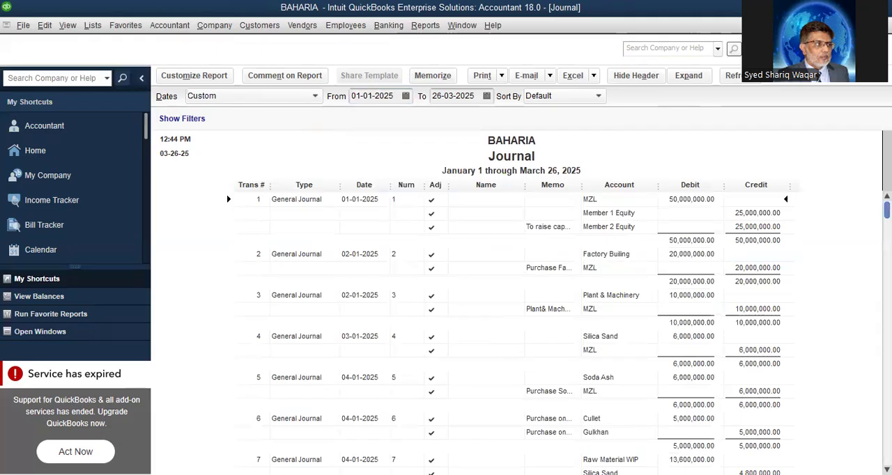
Look through the Journal report and open the factory building purchase, drilling down from its account register to the general journal entry
{"action": "scroll", "coordinate": [821, 263], "scroll_direction": "down", "scroll_amount": 2}
{"action": "mouse_move", "coordinate": [887, 215]}
{"action": "left_mouse_down"}
{"action": "mouse_move", "coordinate": [886, 383]}
{"action": "mouse_move", "coordinate": [886, 210]}
{"action": "left_mouse_up"}
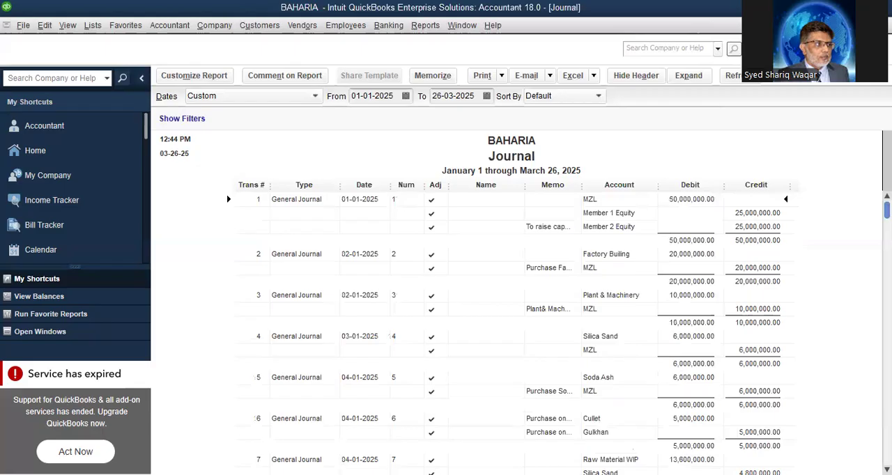
{"action": "left_click", "coordinate": [757, 268]}
{"action": "double_click", "coordinate": [757, 269]}
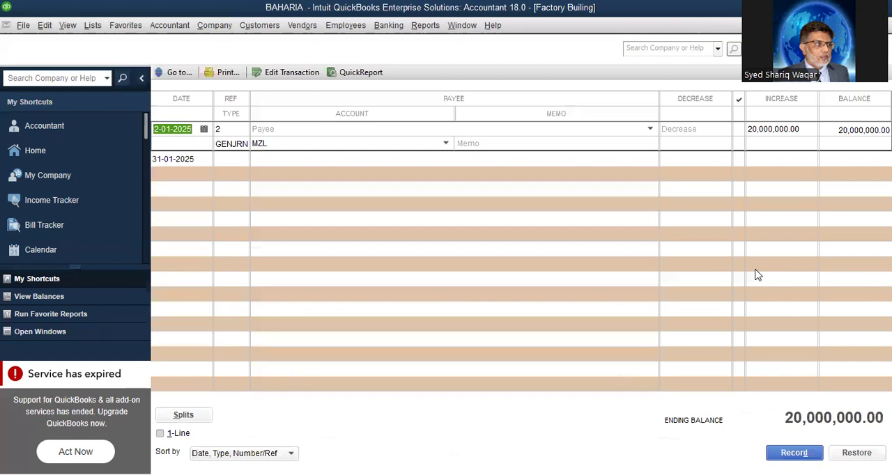
{"action": "double_click", "coordinate": [228, 142]}
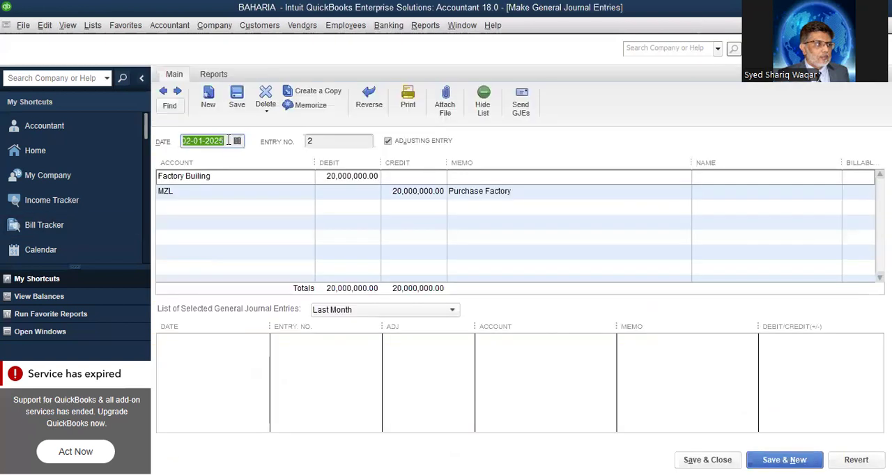
Close the journal entry, the register and the Journal report, turning off future prompts to memorize modified reports
{"action": "key", "text": "Escape"}
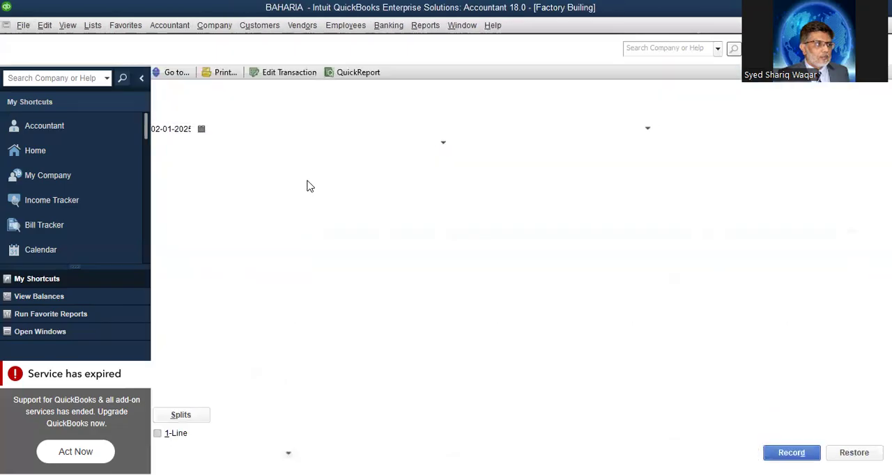
{"action": "key", "text": "Escape"}
{"action": "key", "text": "Escape"}
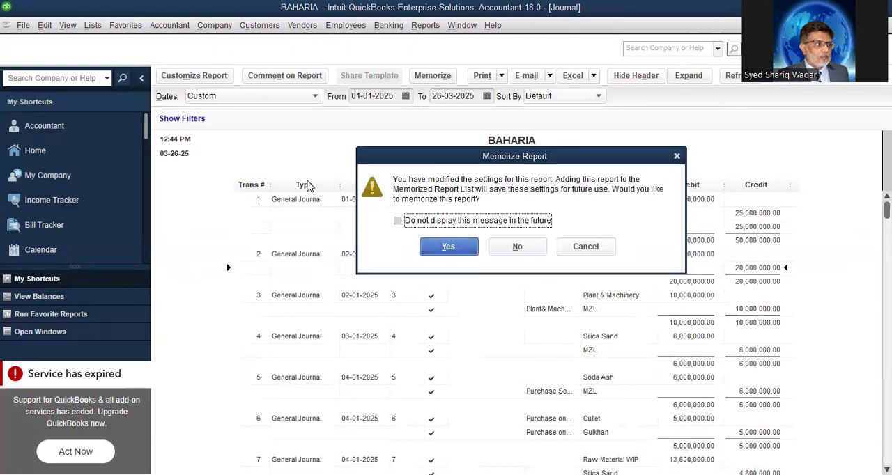
{"action": "left_click", "coordinate": [397, 221]}
{"action": "left_click", "coordinate": [450, 249]}
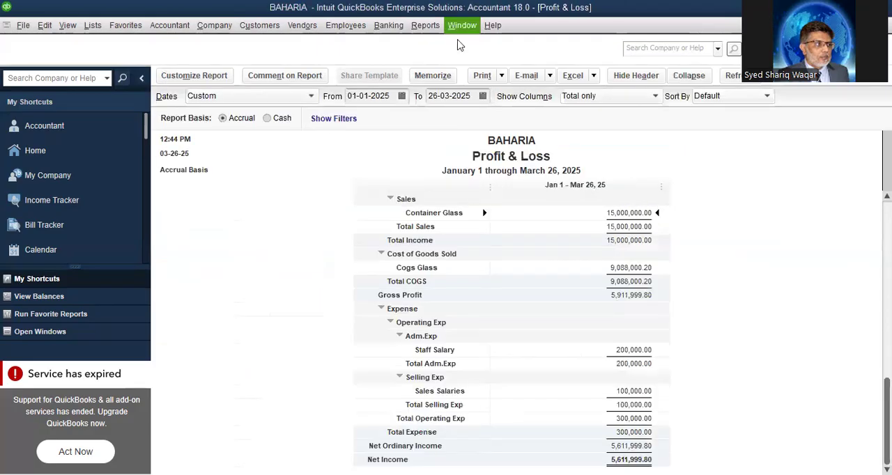
{"action": "left_click", "coordinate": [425, 28]}
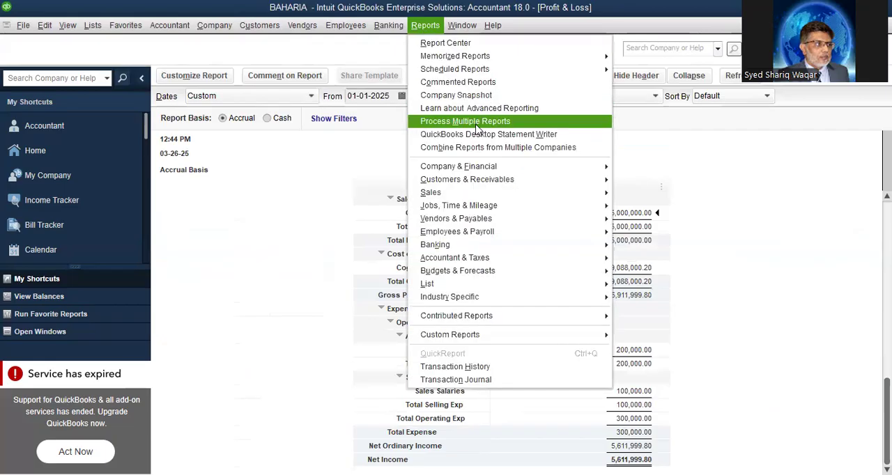
{"action": "mouse_move", "coordinate": [496, 168]}
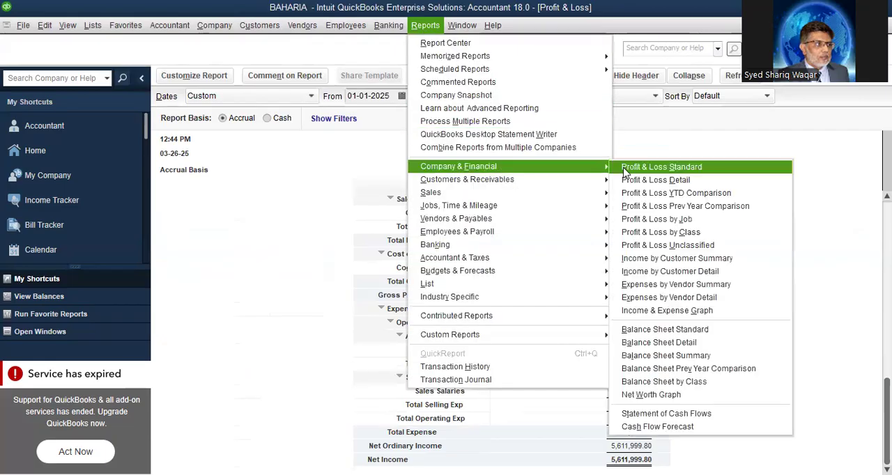
{"action": "left_click", "coordinate": [230, 265]}
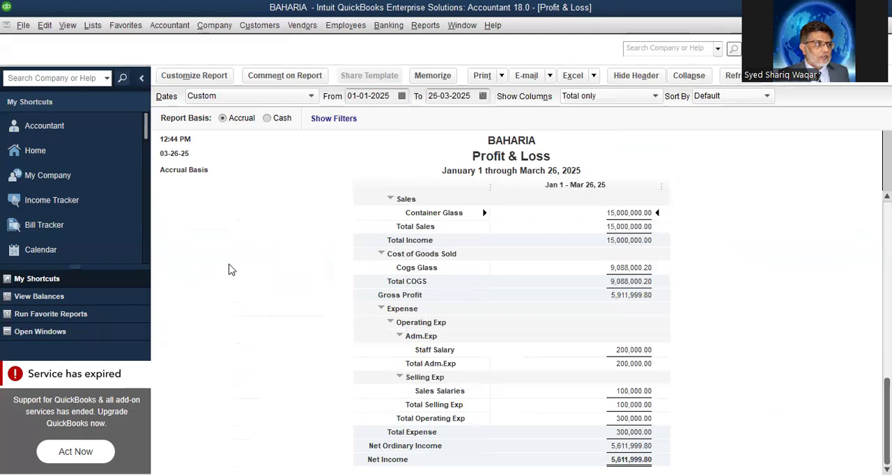